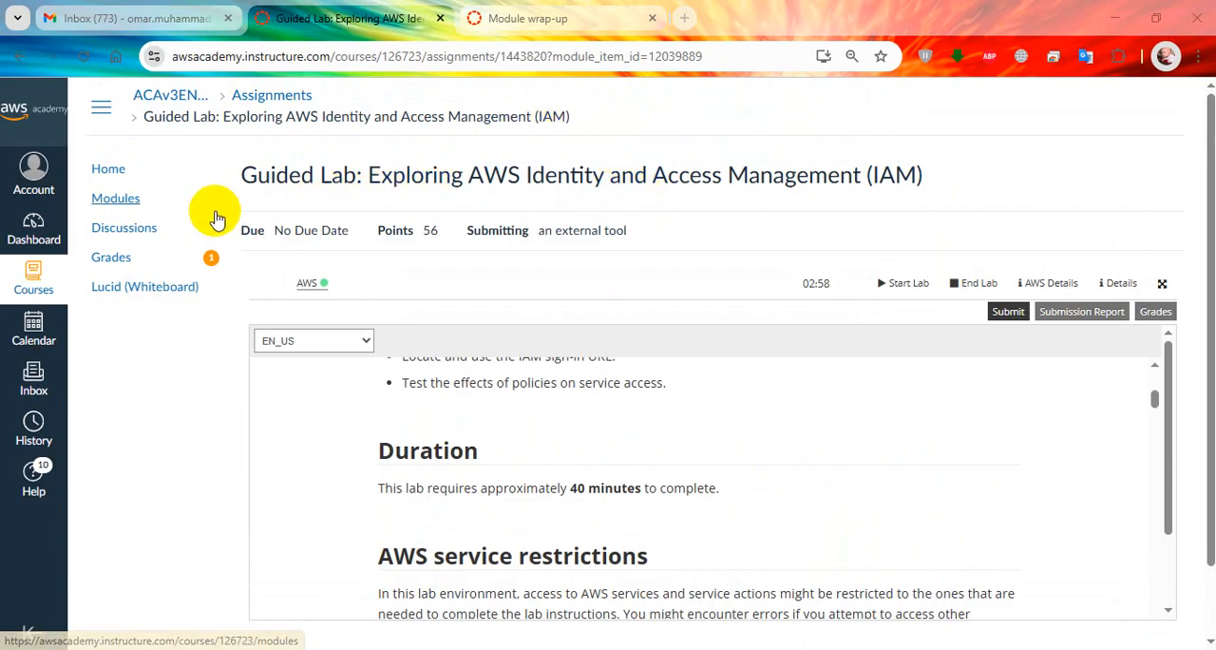
# Open the course's Modules page in a new tab and look through the contents of Module 3: Securing Access.
pyautogui.keyDown('ctrl'); pyautogui.click(156, 208); pyautogui.keyUp('ctrl')
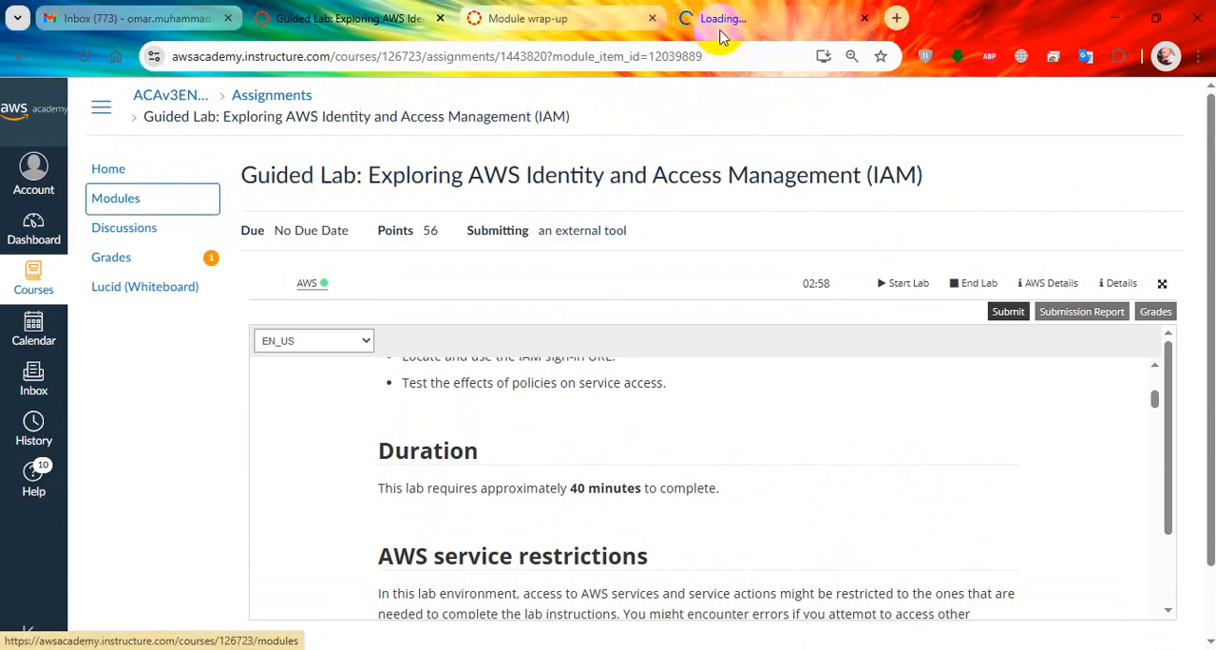
pyautogui.click(772, 22)
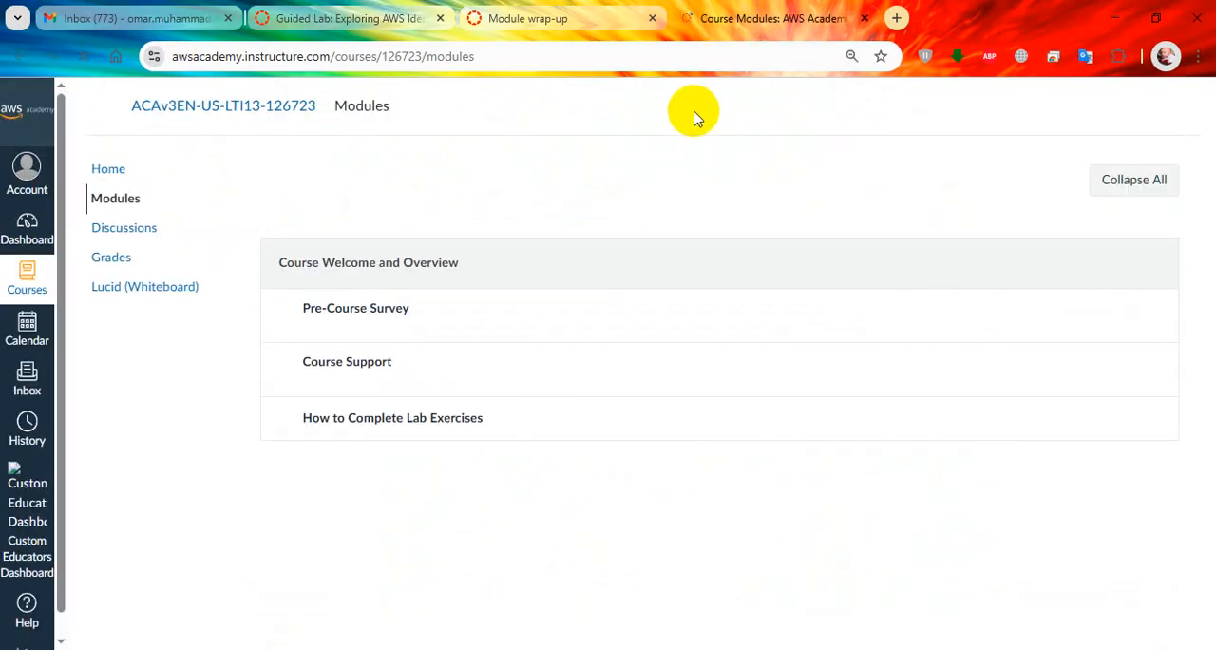
pyautogui.scroll(-7, 599, 347)
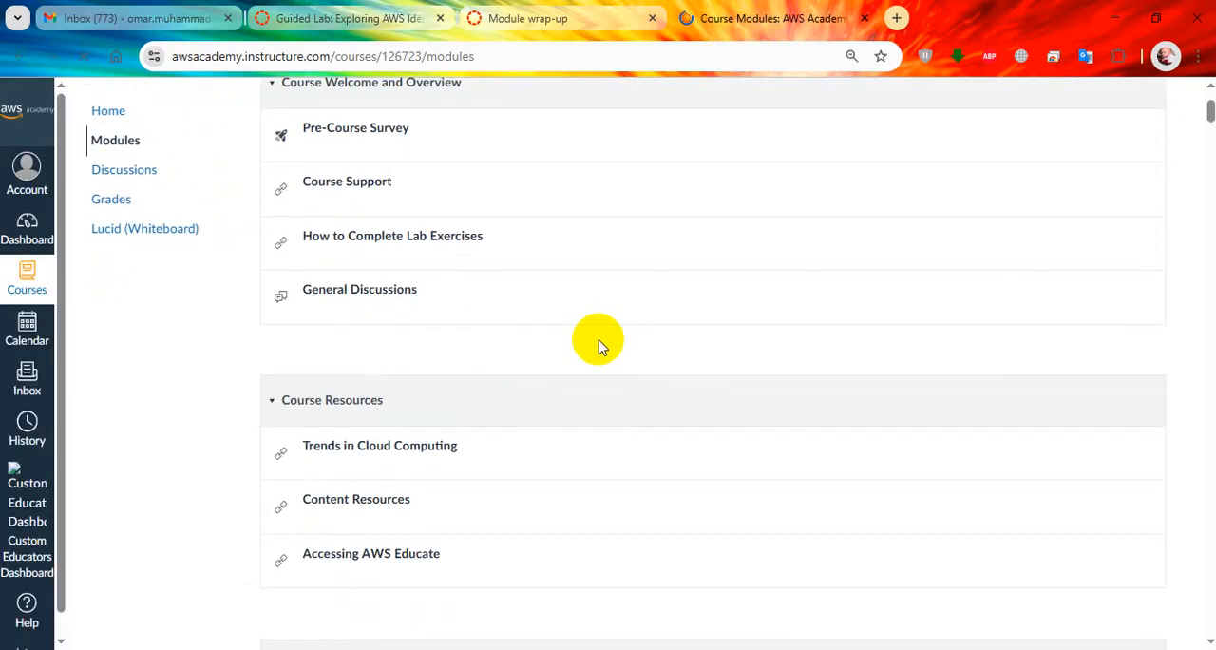
pyautogui.scroll(-6, 599, 347)
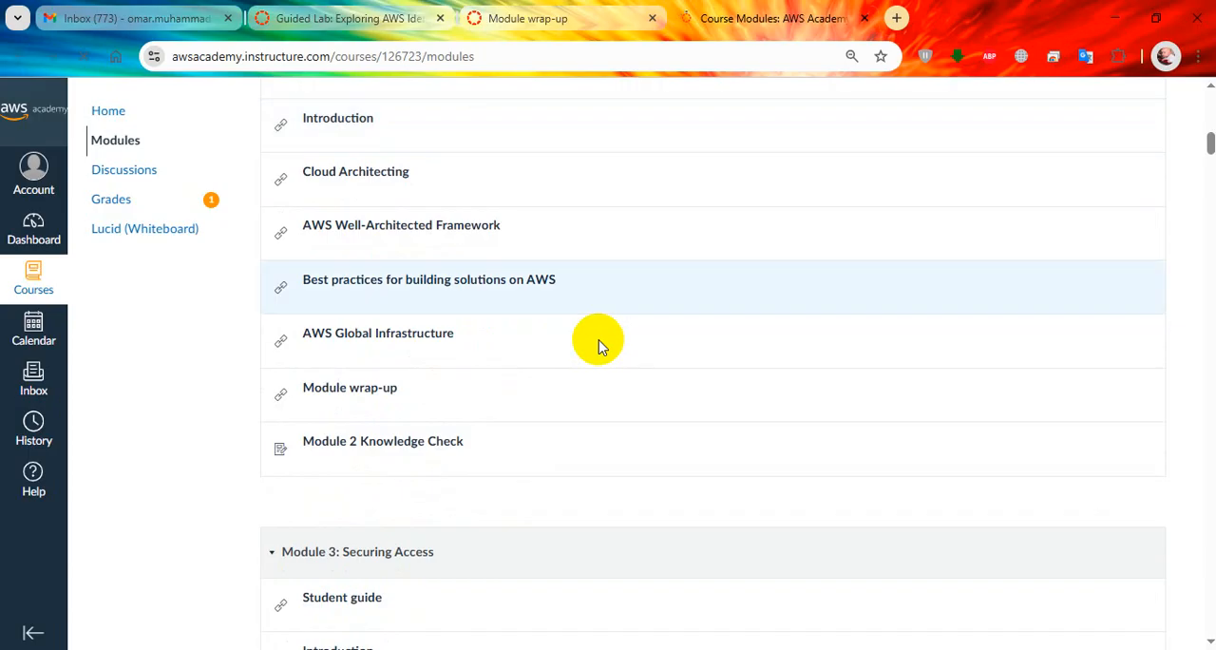
pyautogui.scroll(-2, 599, 346)
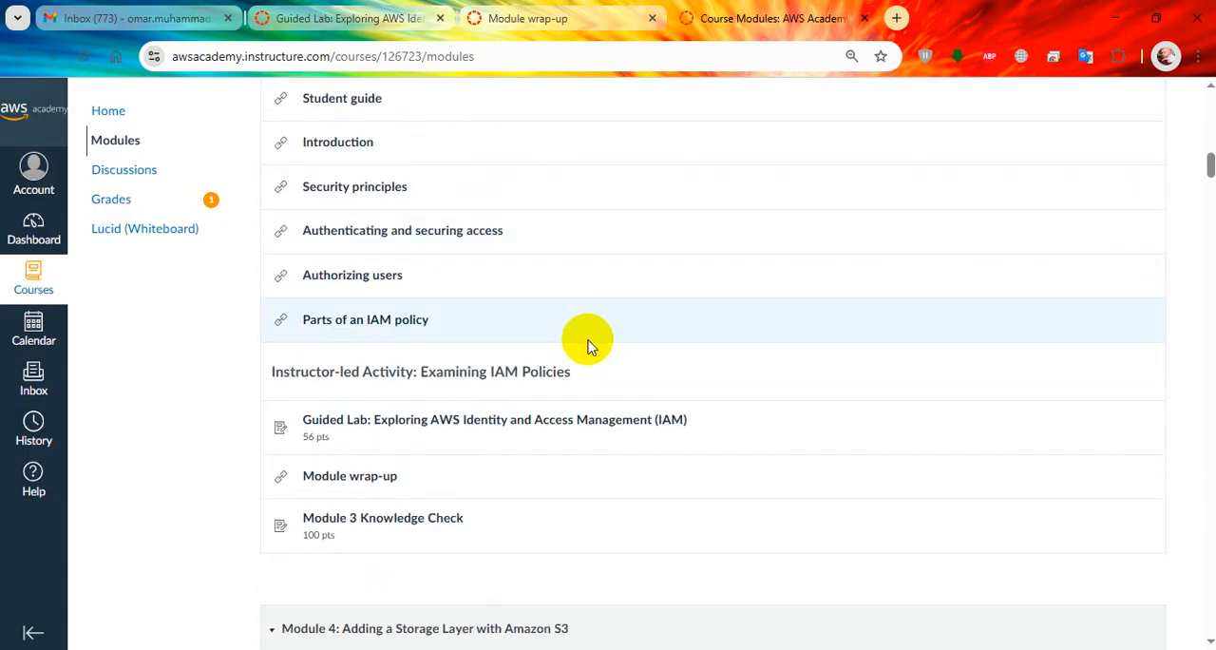
pyautogui.scroll(3, 590, 345)
pyautogui.scroll(1, 581, 344)
pyautogui.scroll(-2, 581, 344)
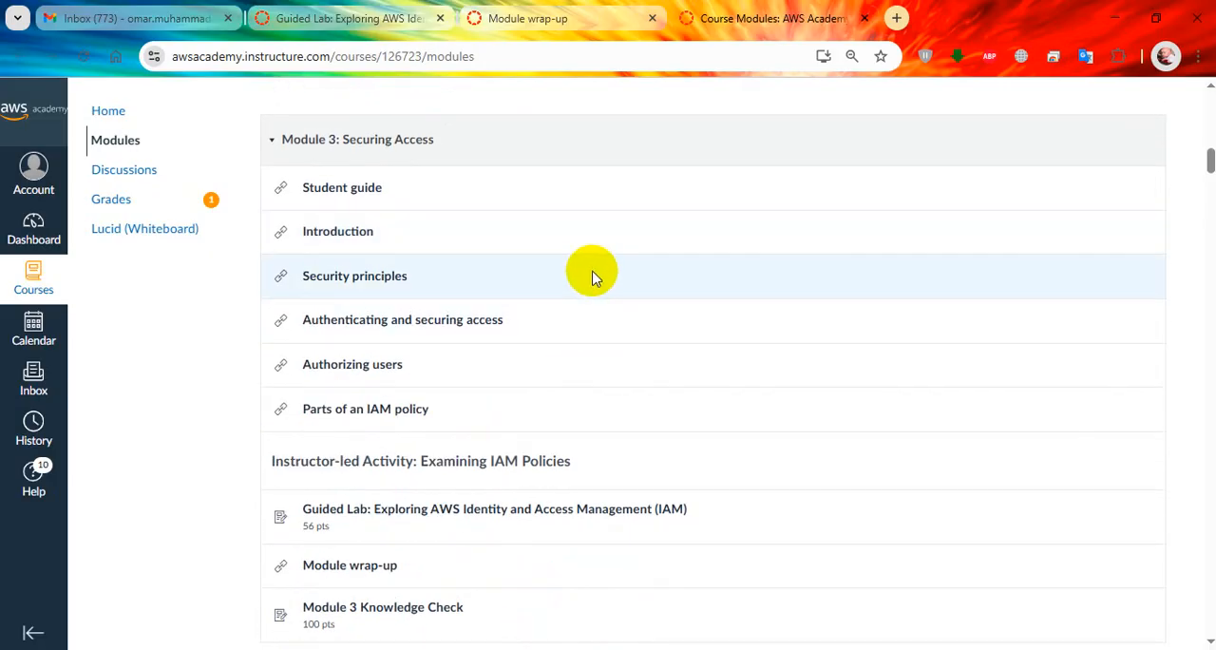
# Return to the Guided Lab: Exploring AWS Identity and Access Management (IAM) page and launch the AWS Management Console from it.
pyautogui.click(377, 13)
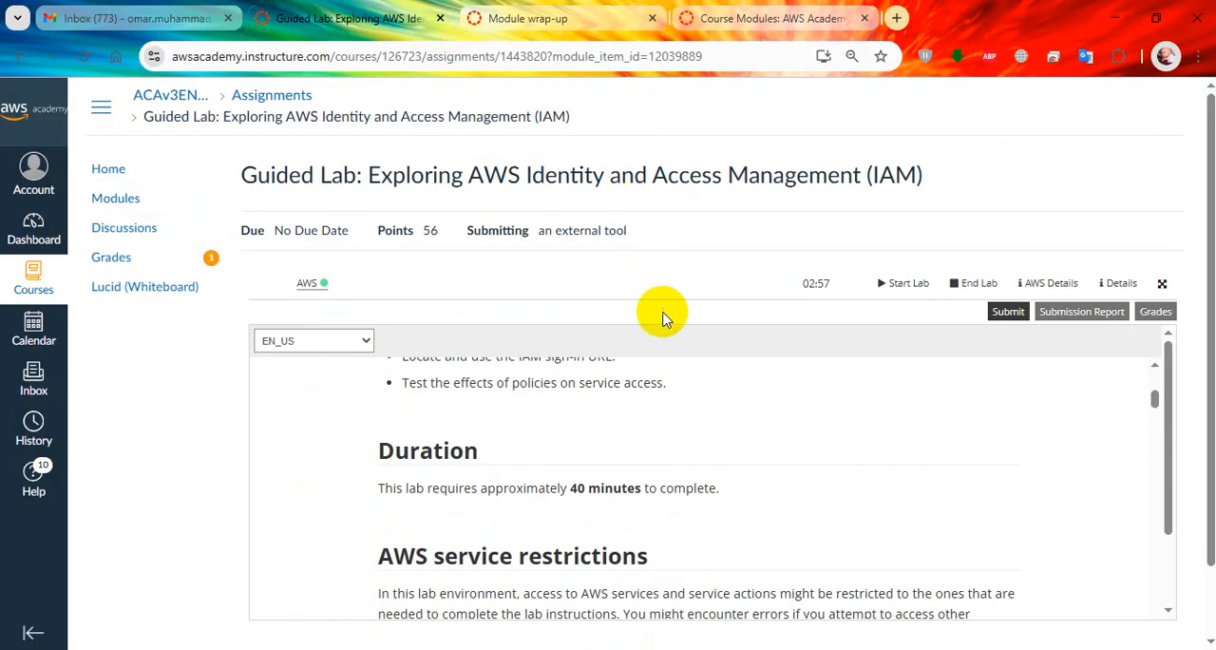
pyautogui.scroll(1, 738, 458)
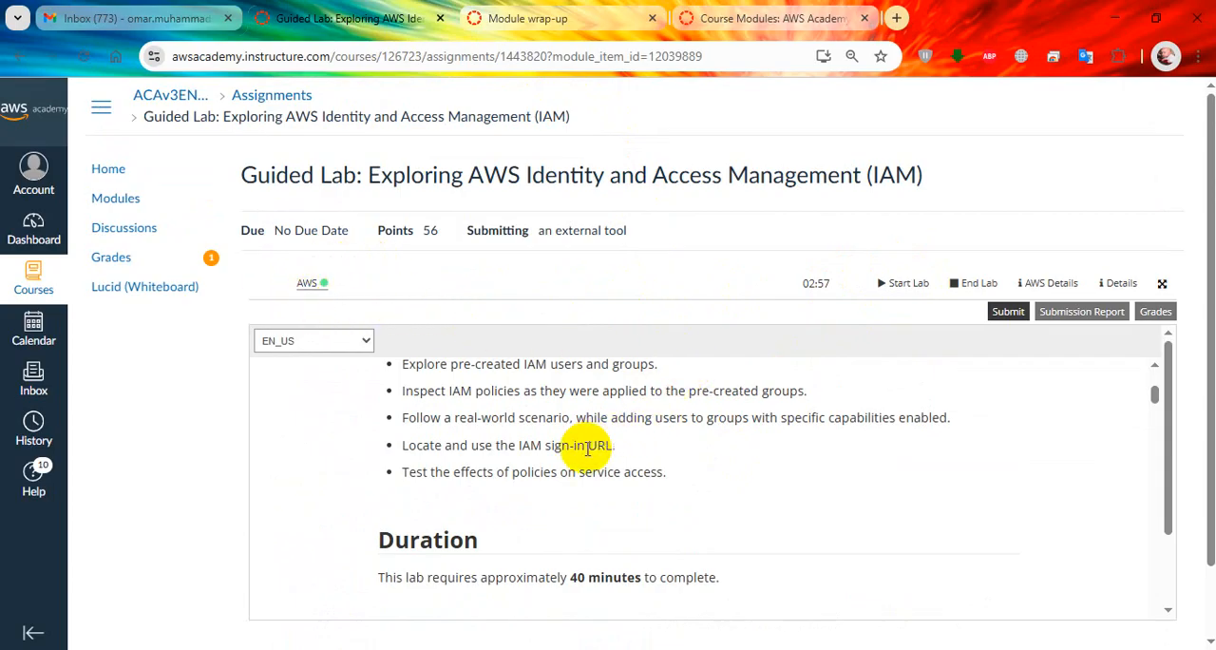
pyautogui.scroll(3, 503, 461)
pyautogui.scroll(-1, 589, 470)
pyautogui.scroll(2, 589, 470)
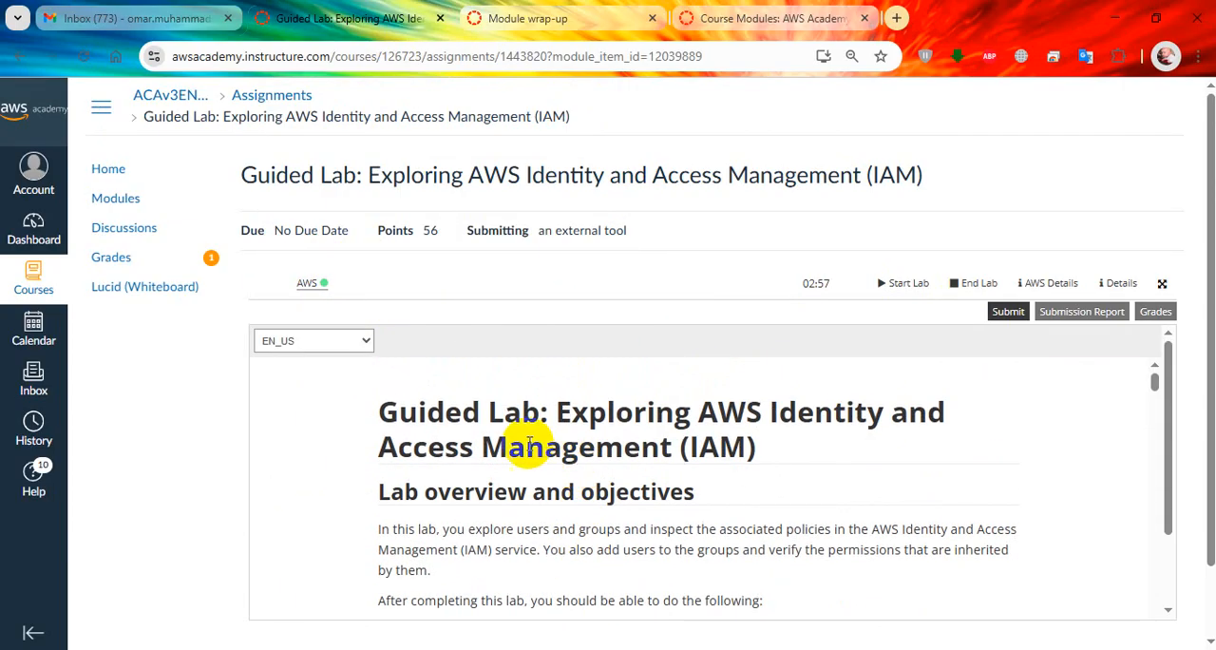
pyautogui.click(333, 283)
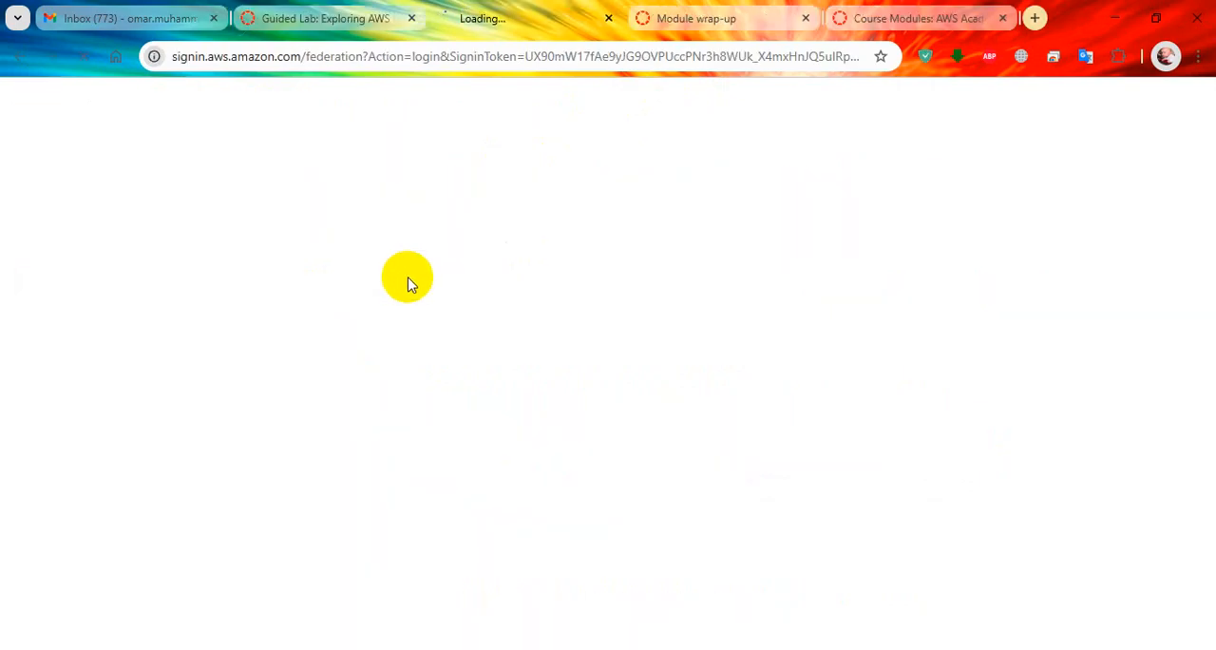
pyautogui.click(352, 19)
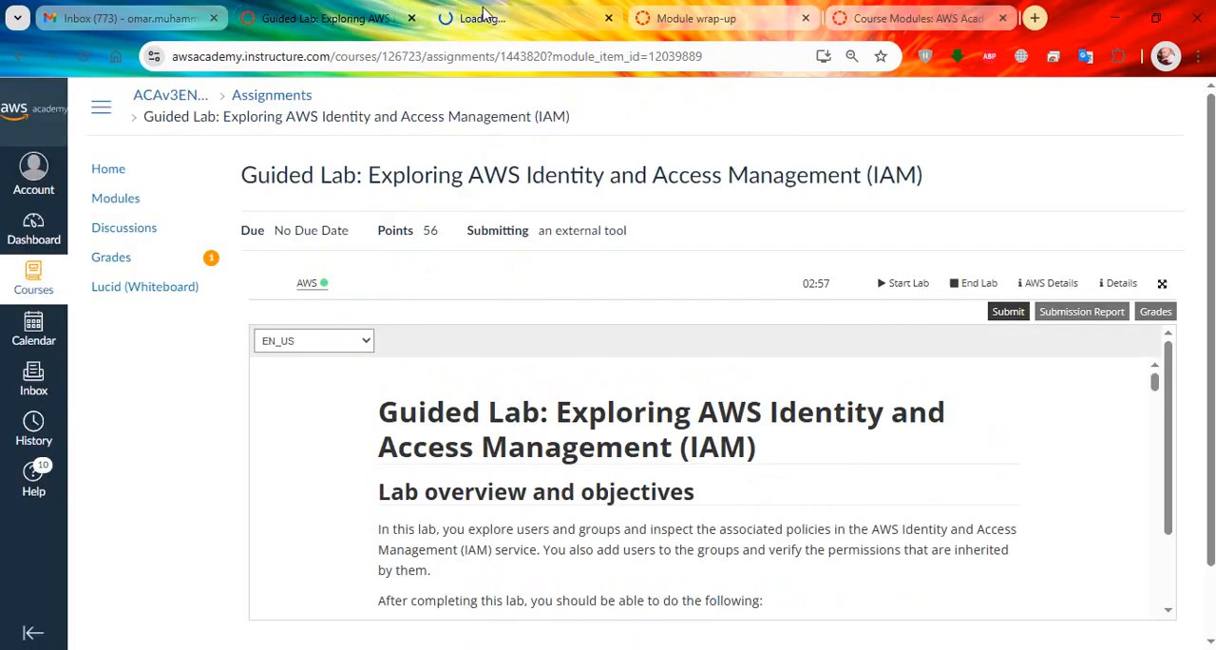
pyautogui.click(514, 16)
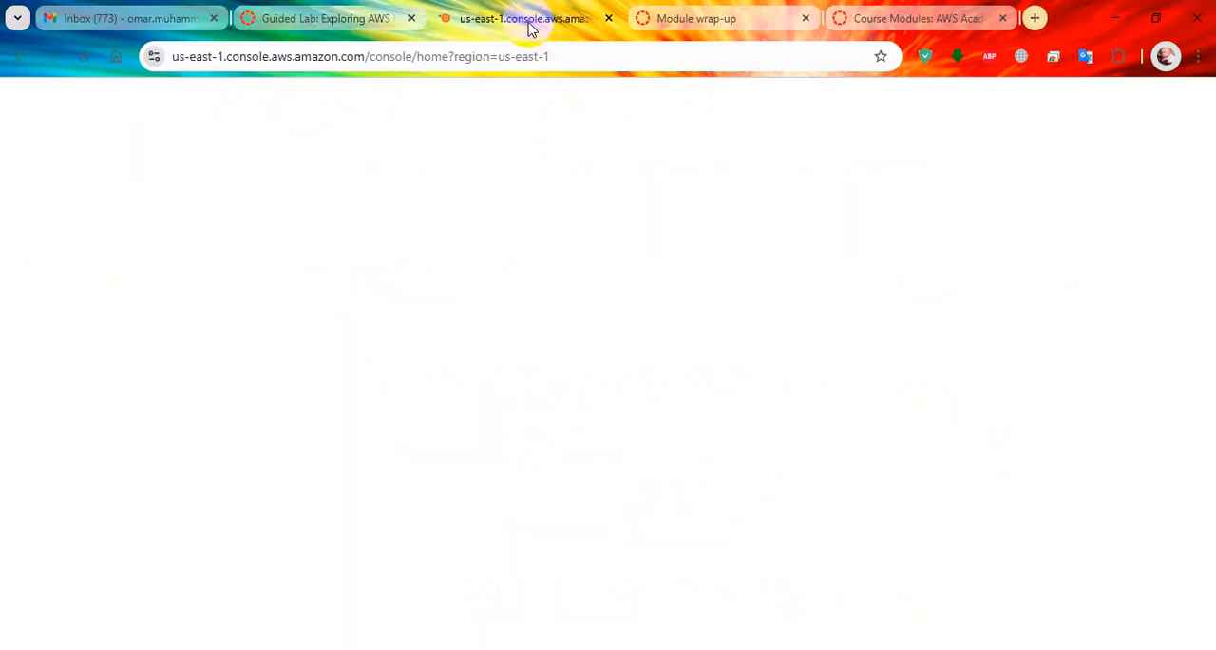
# Go back to the guided lab page and expand the lab instructions to full screen.
pyautogui.click(339, 15)
pyautogui.scroll(-4, 630, 484)
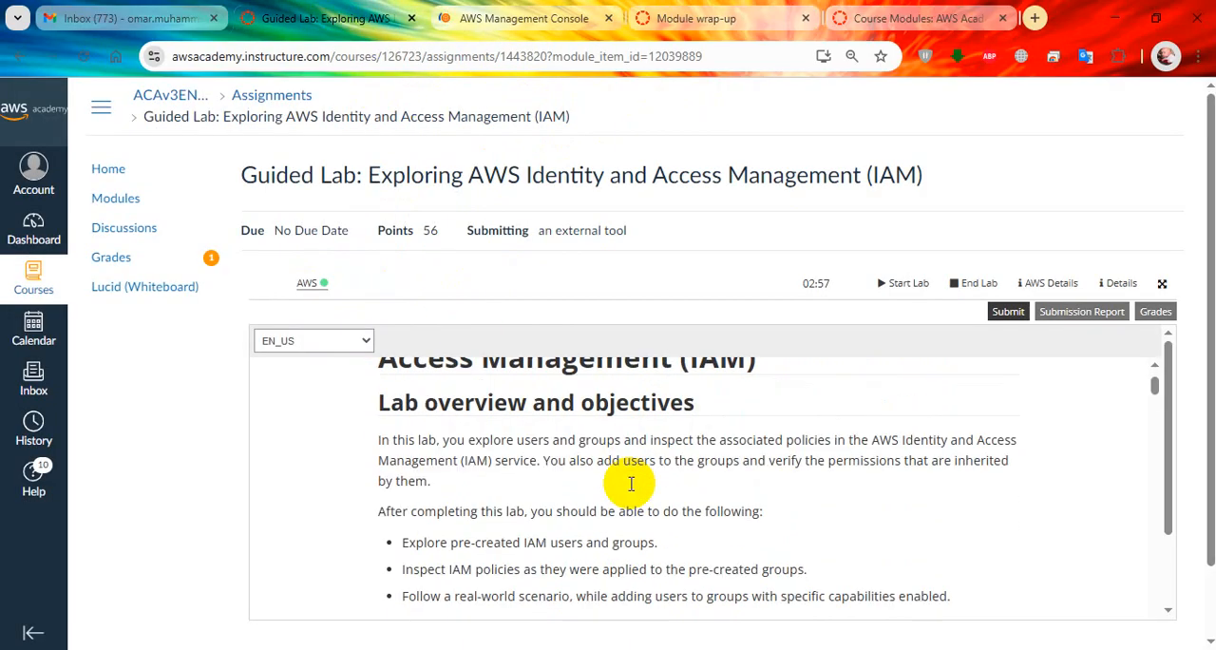
pyautogui.scroll(1, 630, 484)
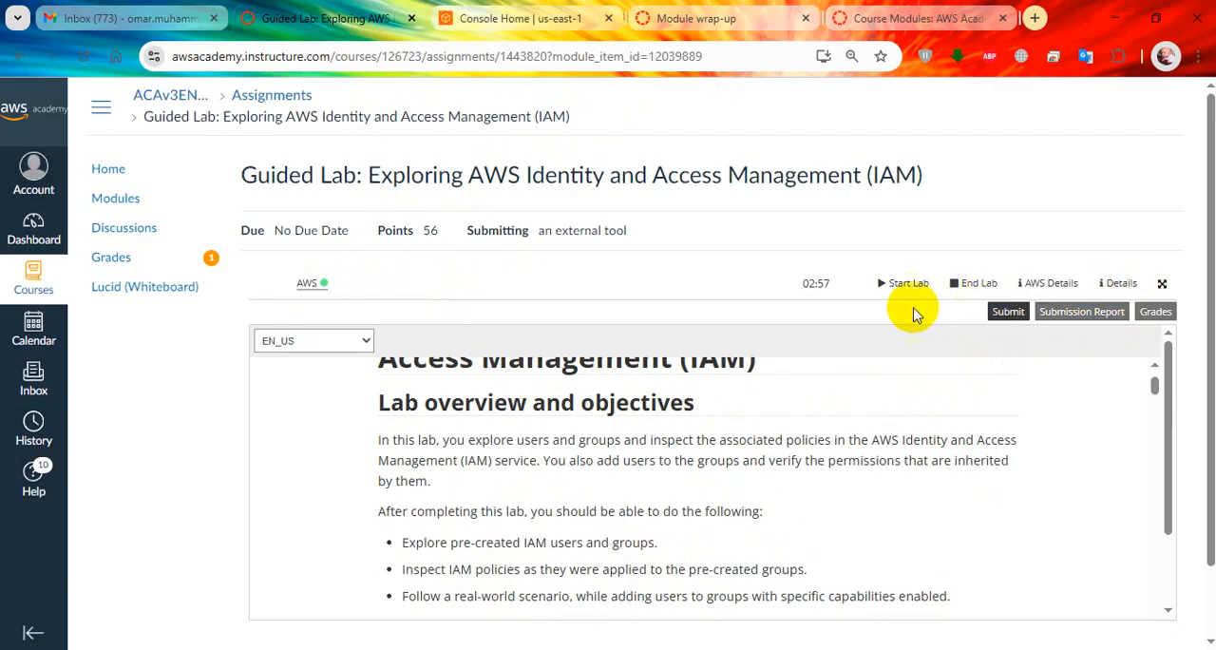
pyautogui.scroll(1, 834, 464)
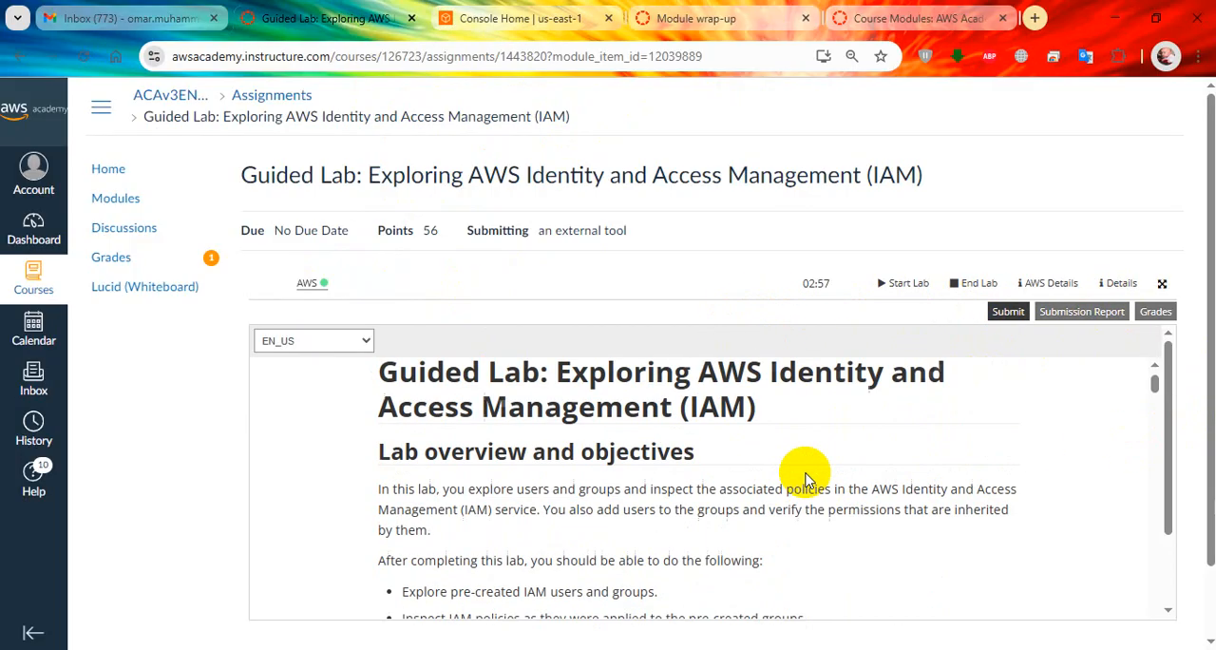
pyautogui.click(1160, 282)
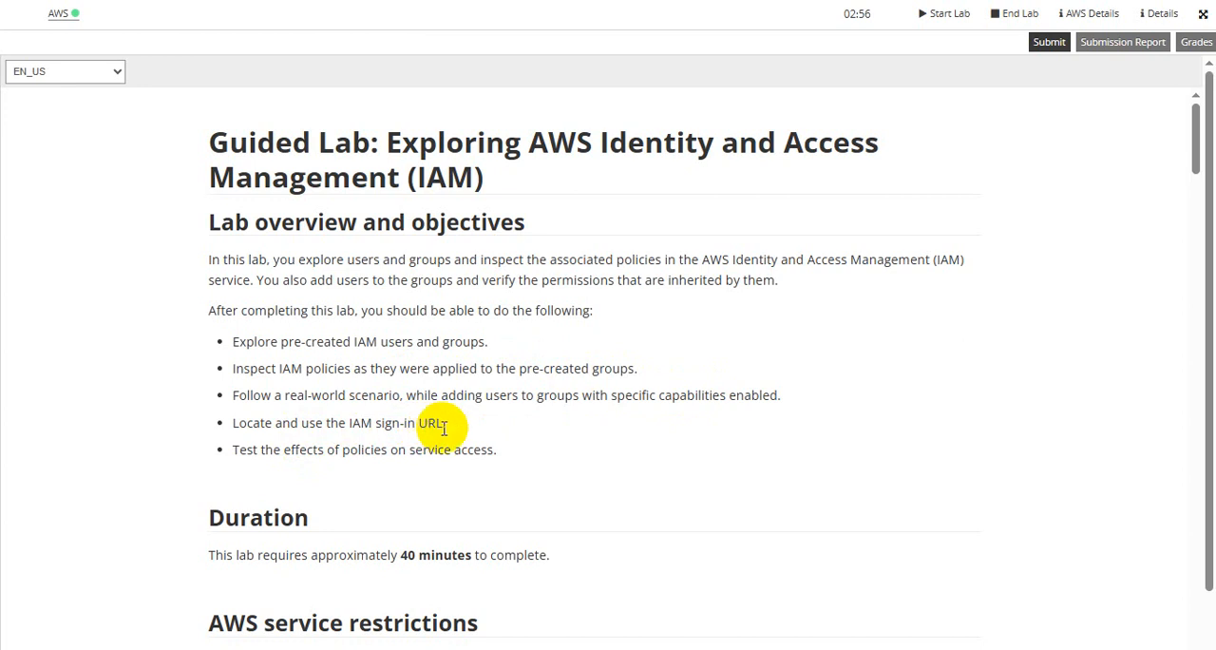
# Read the lab instructions from the objectives and duration to the Region note at the start of Task 1.
pyautogui.scroll(-1, 348, 454)
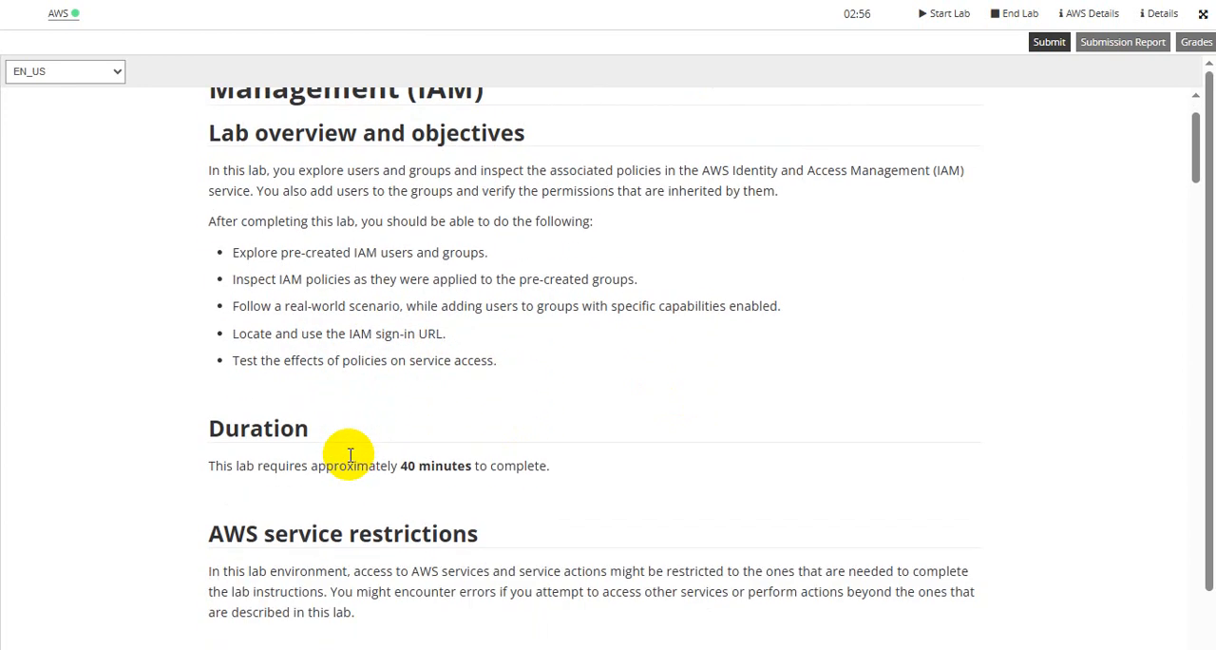
pyautogui.scroll(-2, 354, 416)
pyautogui.moveTo(399, 287); pyautogui.dragTo(500, 287)
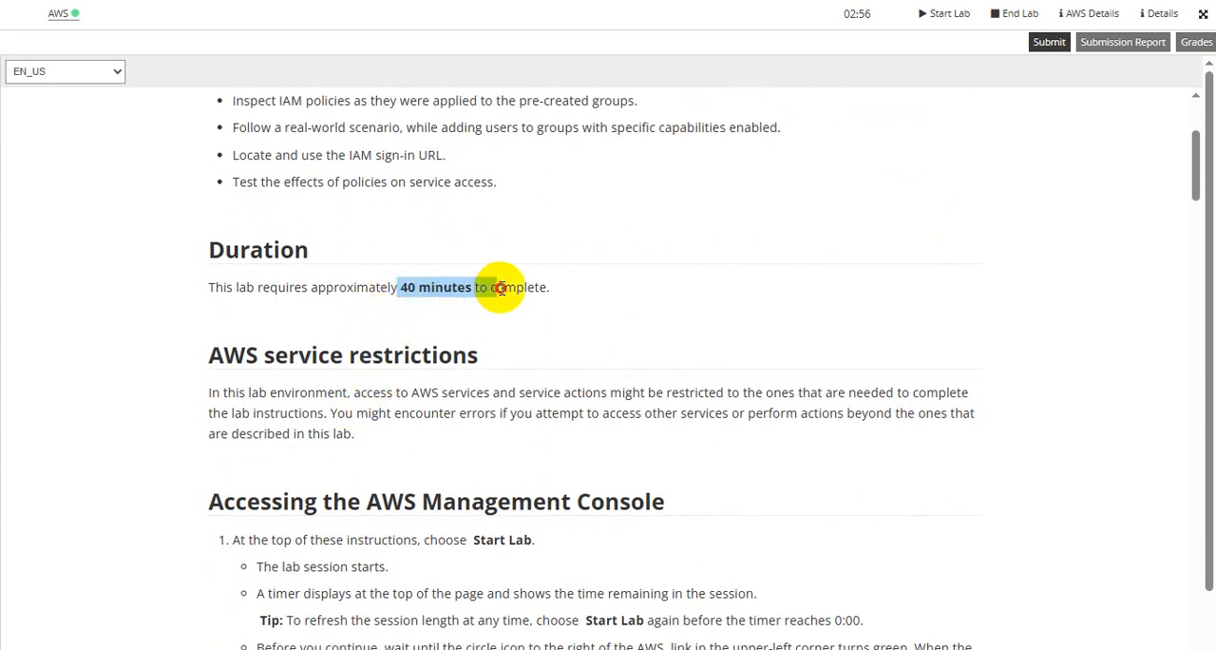
pyautogui.scroll(-3, 507, 366)
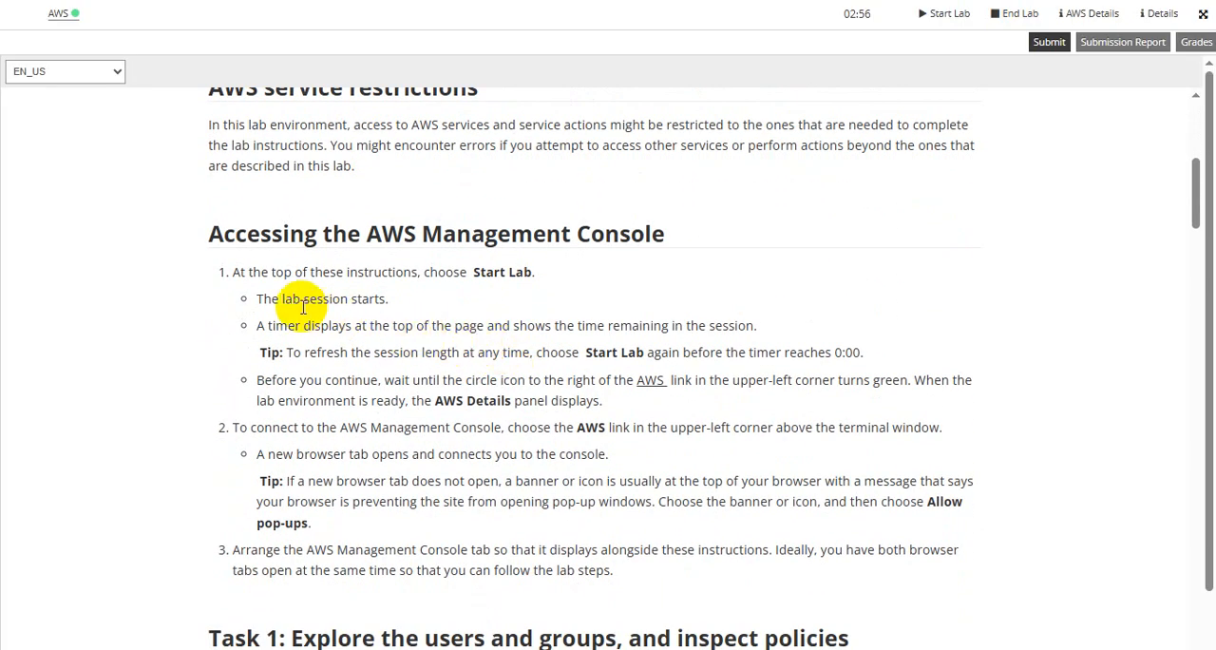
pyautogui.scroll(-1, 308, 310)
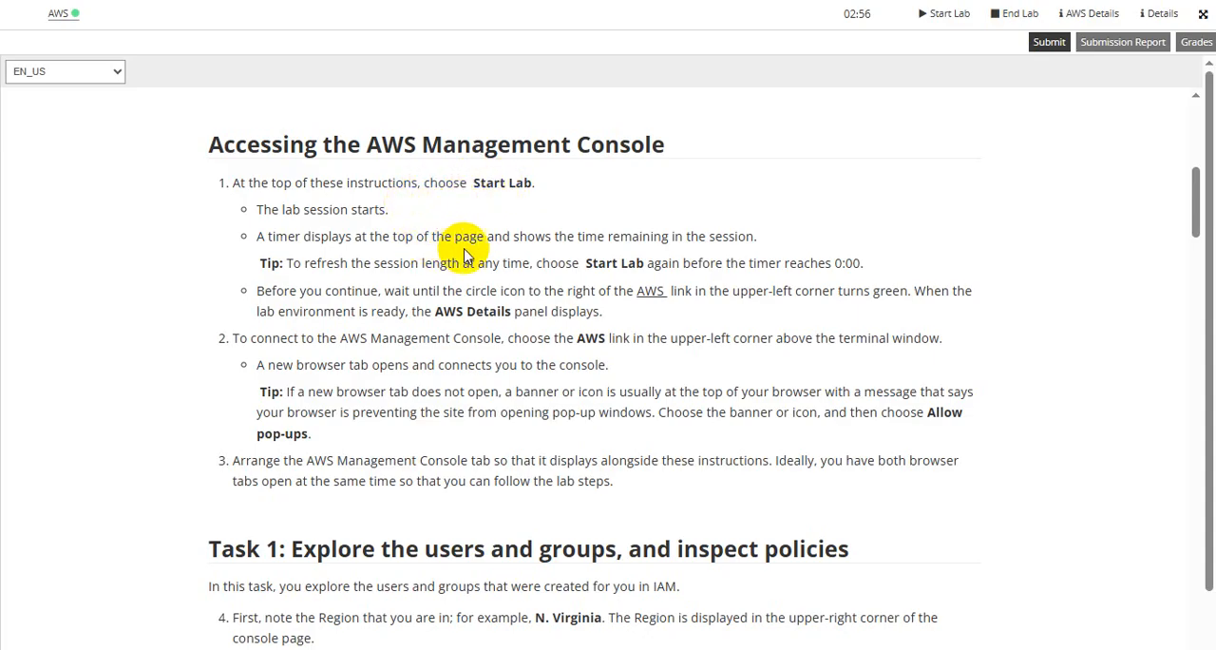
pyautogui.scroll(-2, 532, 480)
pyautogui.scroll(-3, 532, 475)
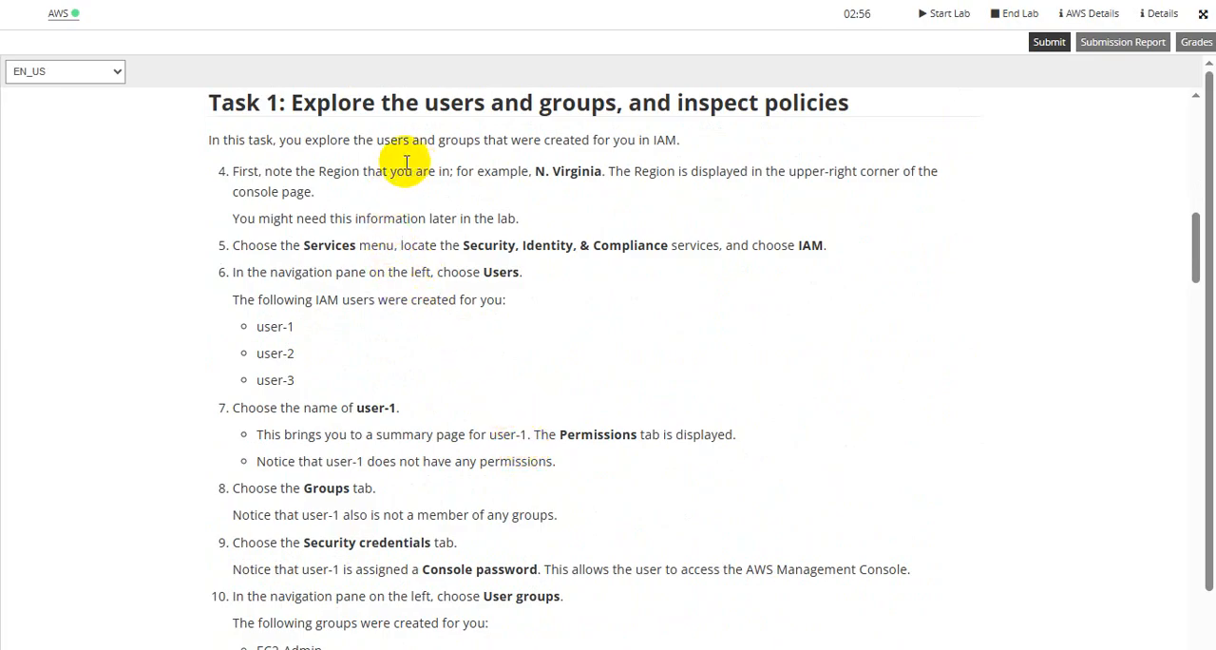
pyautogui.moveTo(318, 171); pyautogui.dragTo(572, 169)
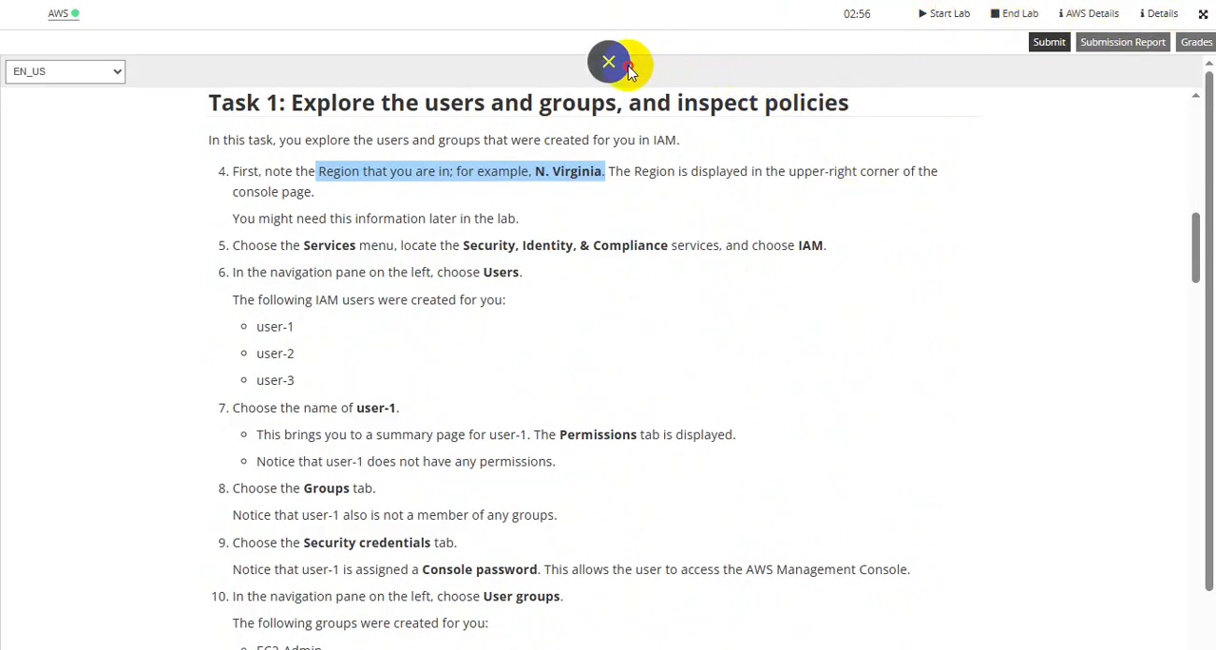
# Leave the full-screen instructions to check the console's Region, and return to the lab page to read Task 1 from step 5.
pyautogui.click(629, 65)
pyautogui.click(561, 24)
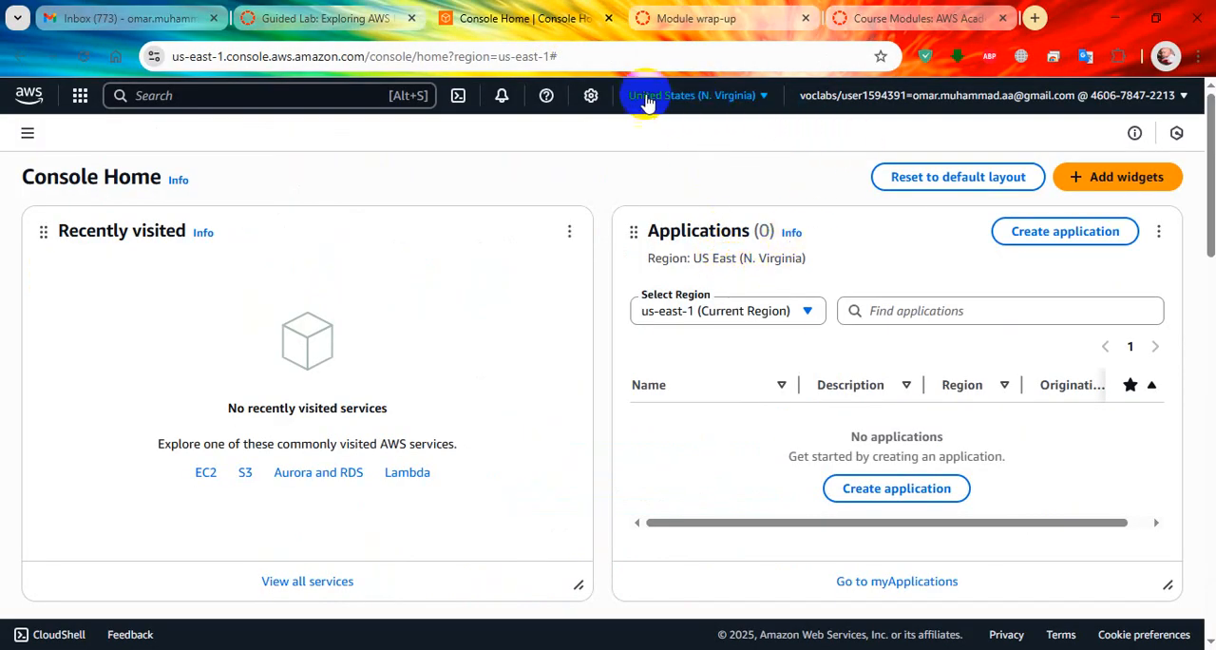
pyautogui.click(353, 19)
pyautogui.scroll(-2, 753, 282)
pyautogui.scroll(-1, 753, 282)
pyautogui.scroll(-2, 802, 361)
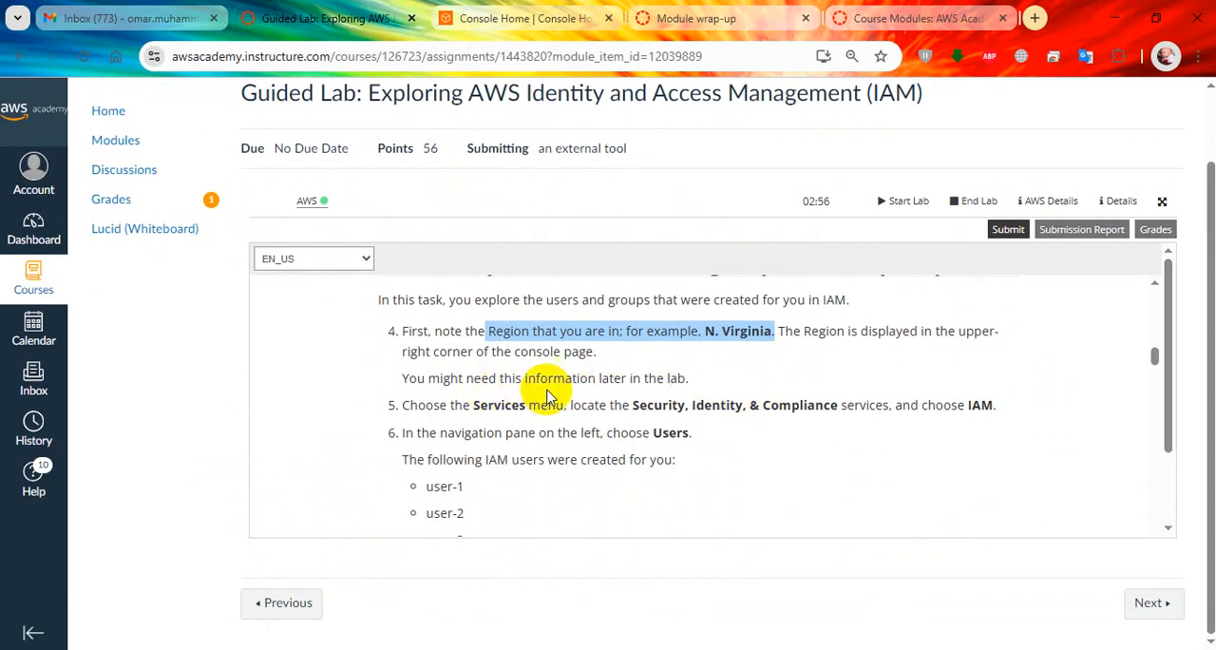
pyautogui.scroll(-1, 456, 400)
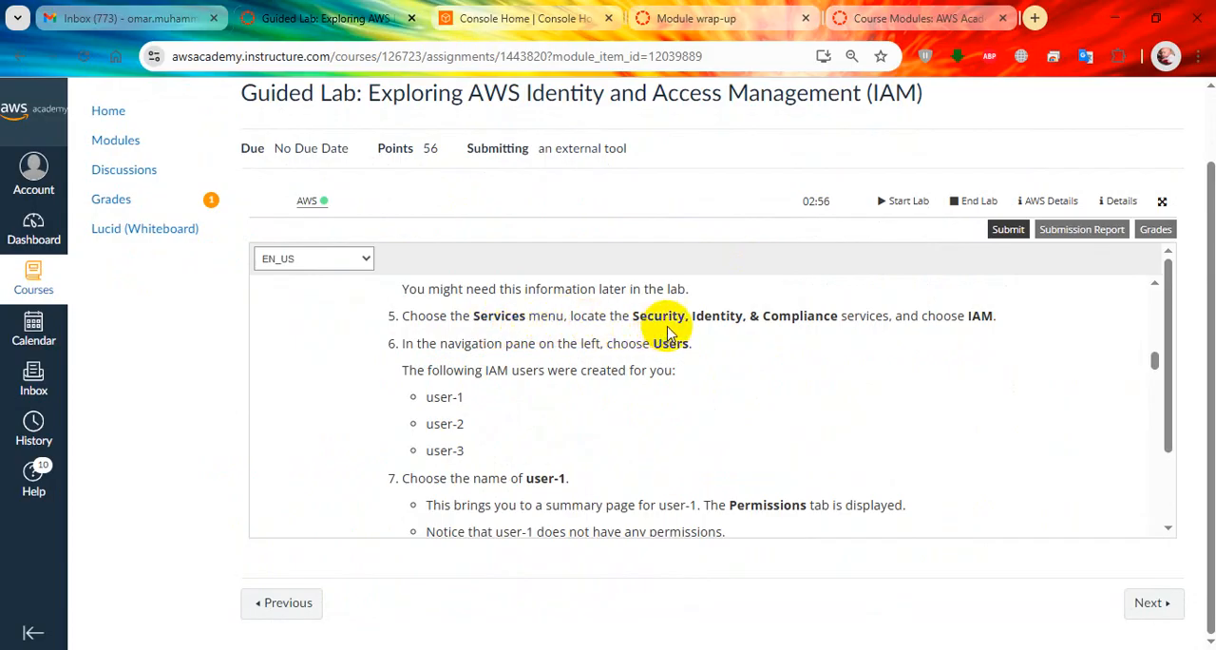
# Switch to the AWS console and locate IAM among the Security, Identity, & Compliance services, checking the category against the lab instructions.
pyautogui.click(522, 18)
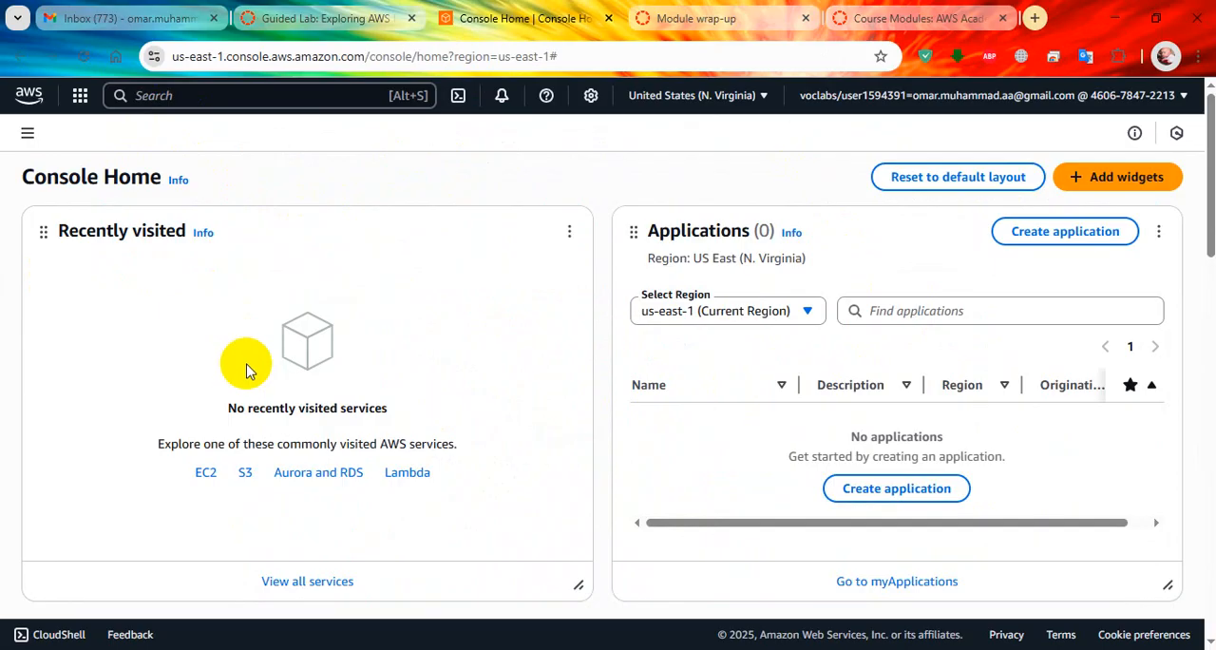
pyautogui.click(79, 99)
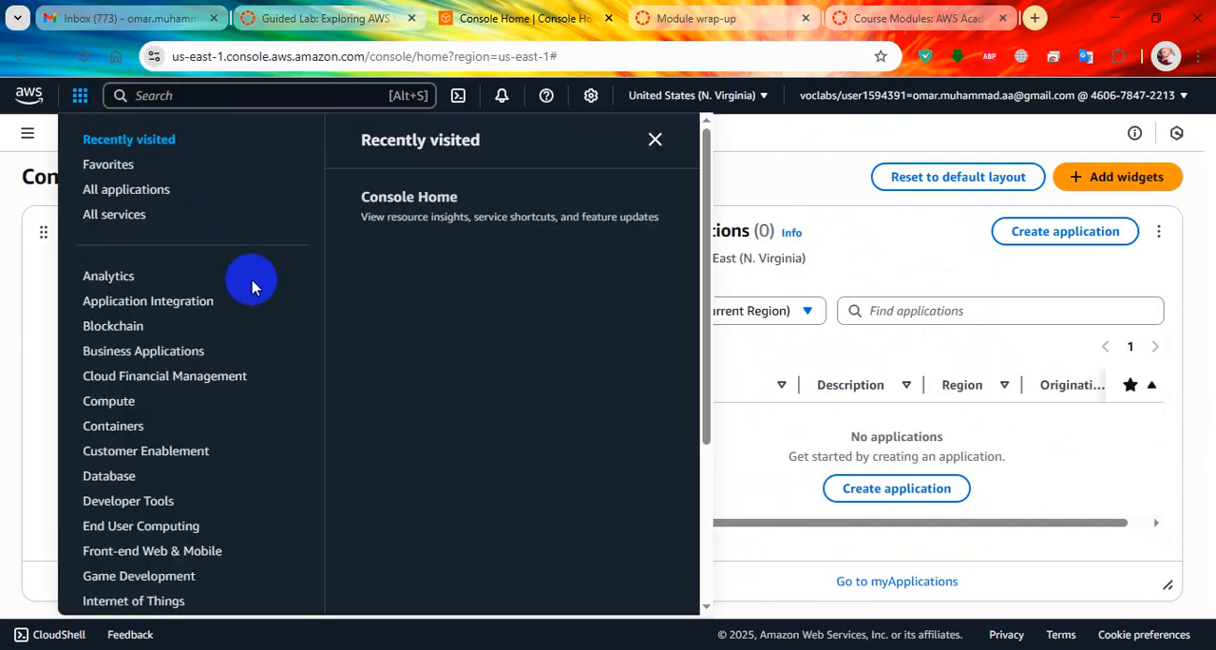
pyautogui.scroll(-5, 213, 399)
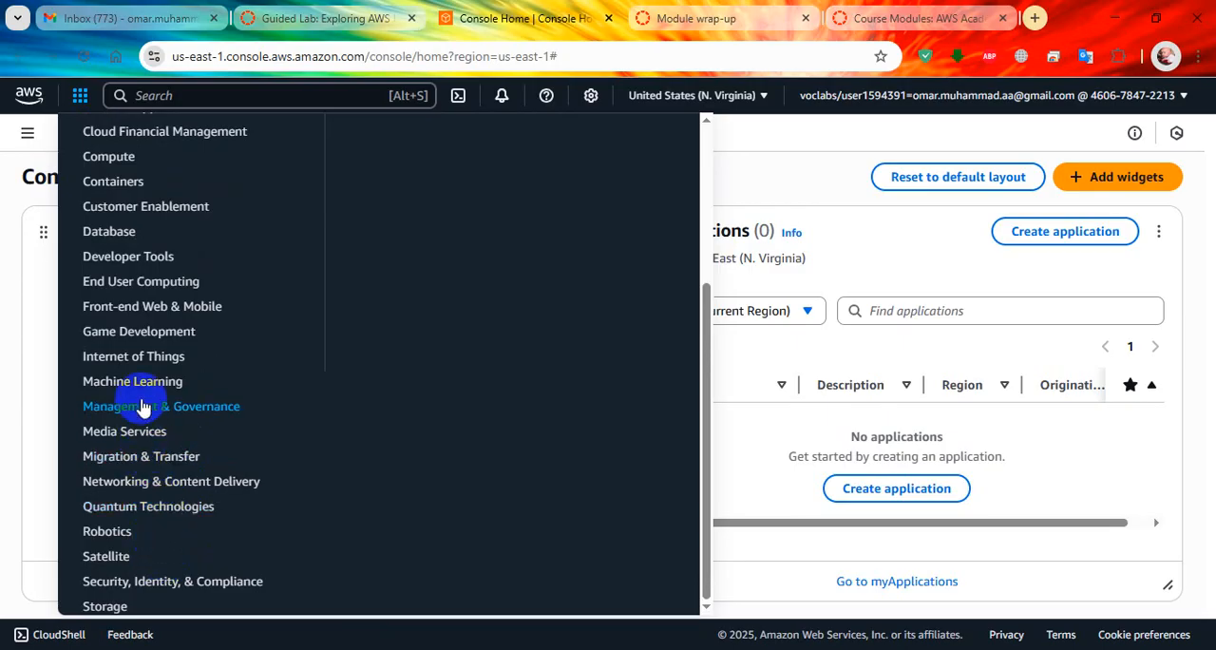
pyautogui.click(359, 8)
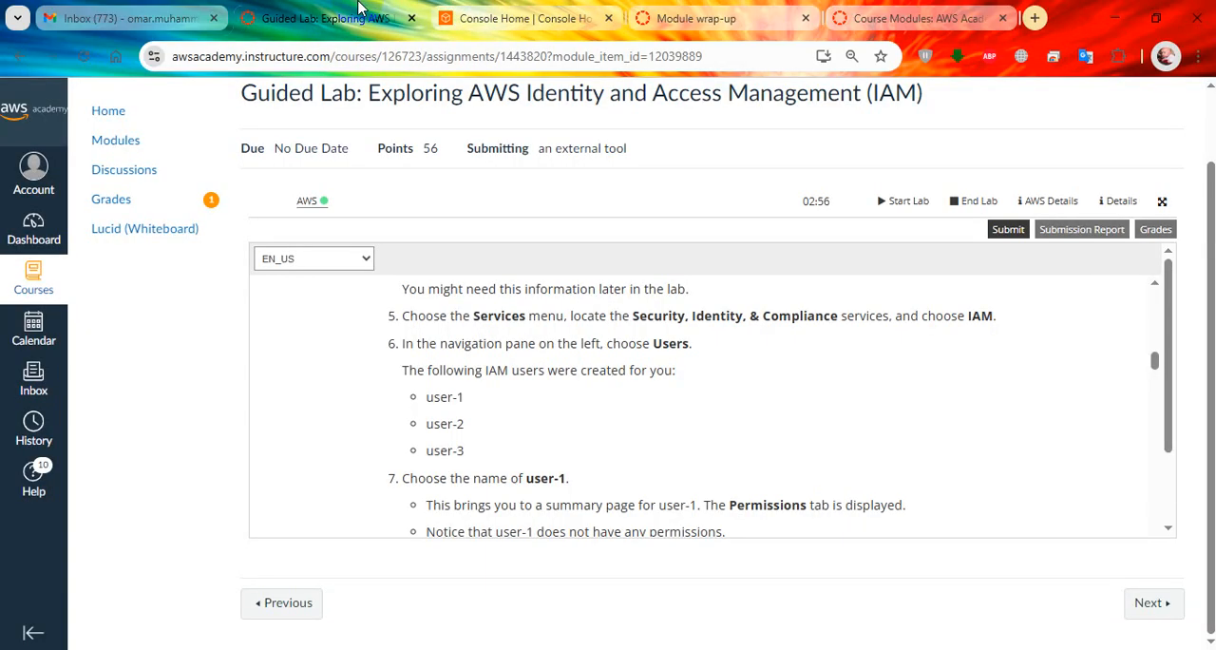
pyautogui.click(504, 18)
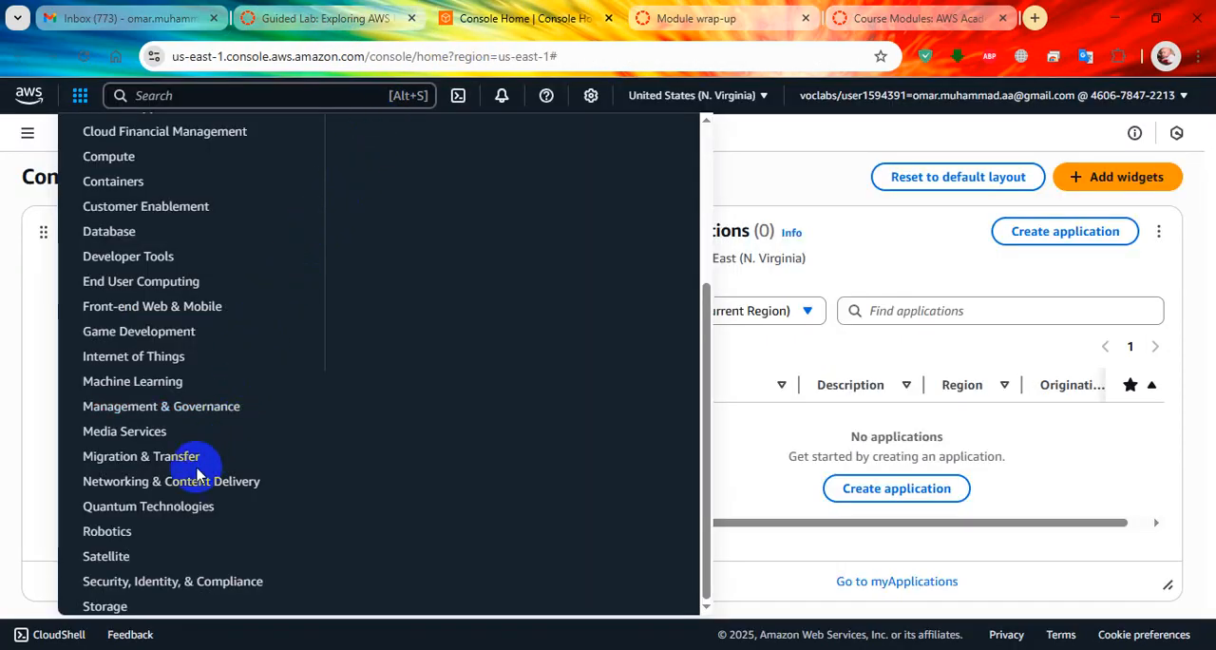
pyautogui.click(171, 581)
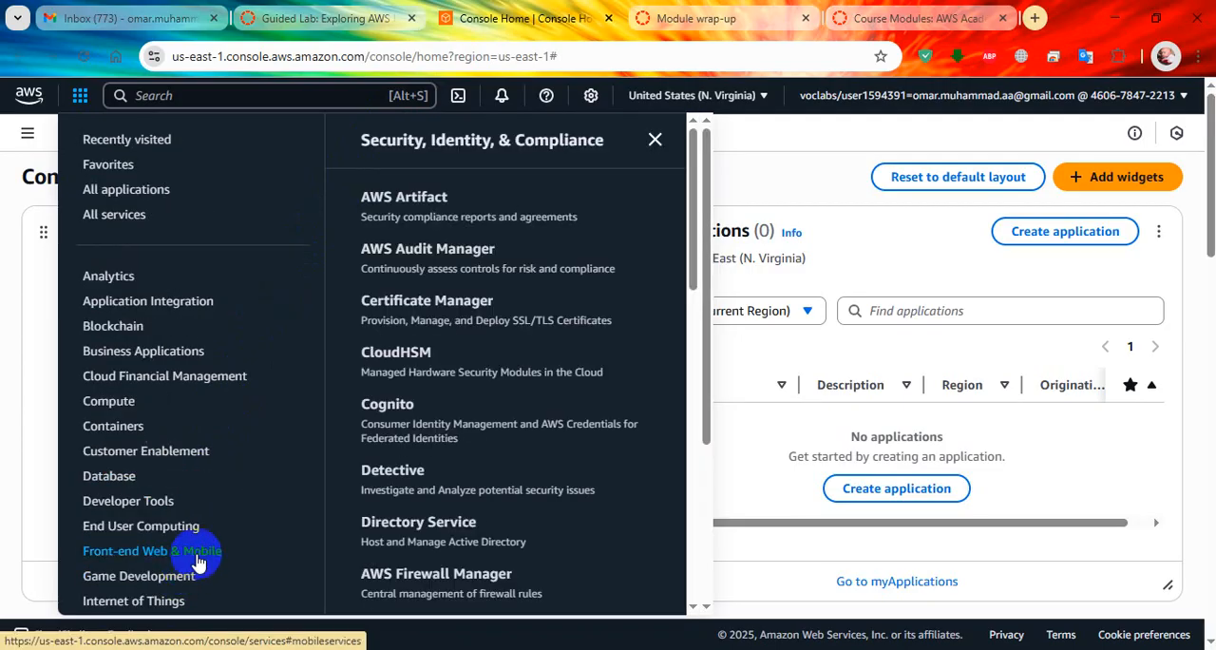
pyautogui.scroll(-2, 429, 437)
pyautogui.scroll(-1, 428, 447)
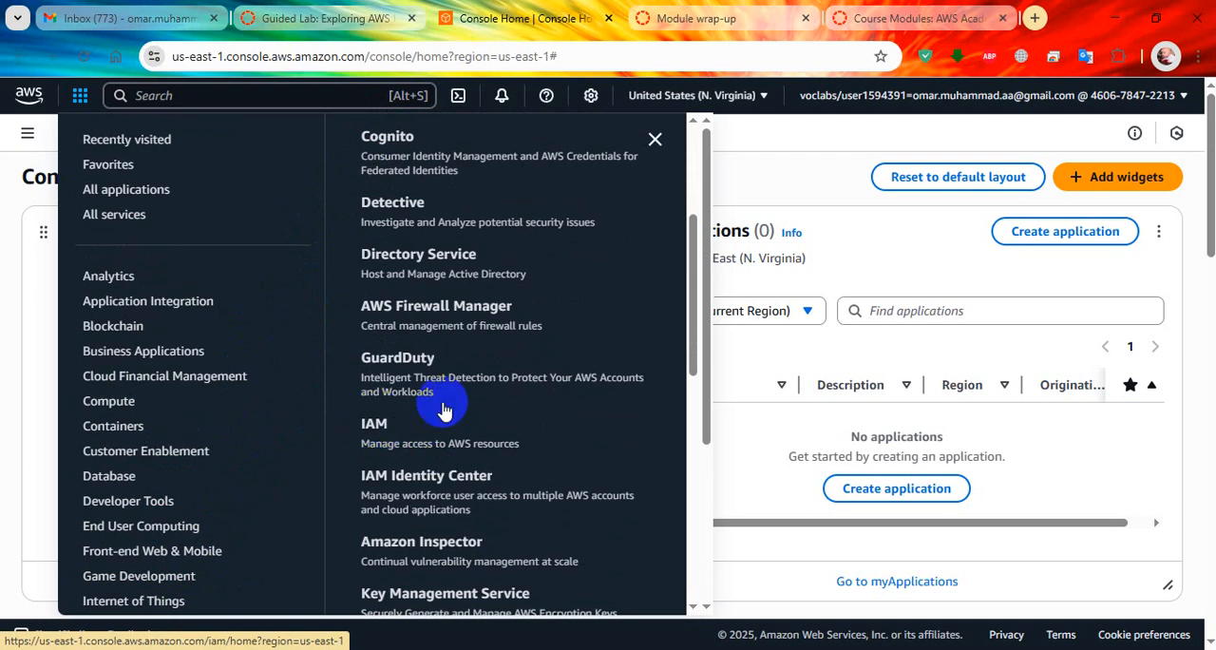
pyautogui.click(821, 144)
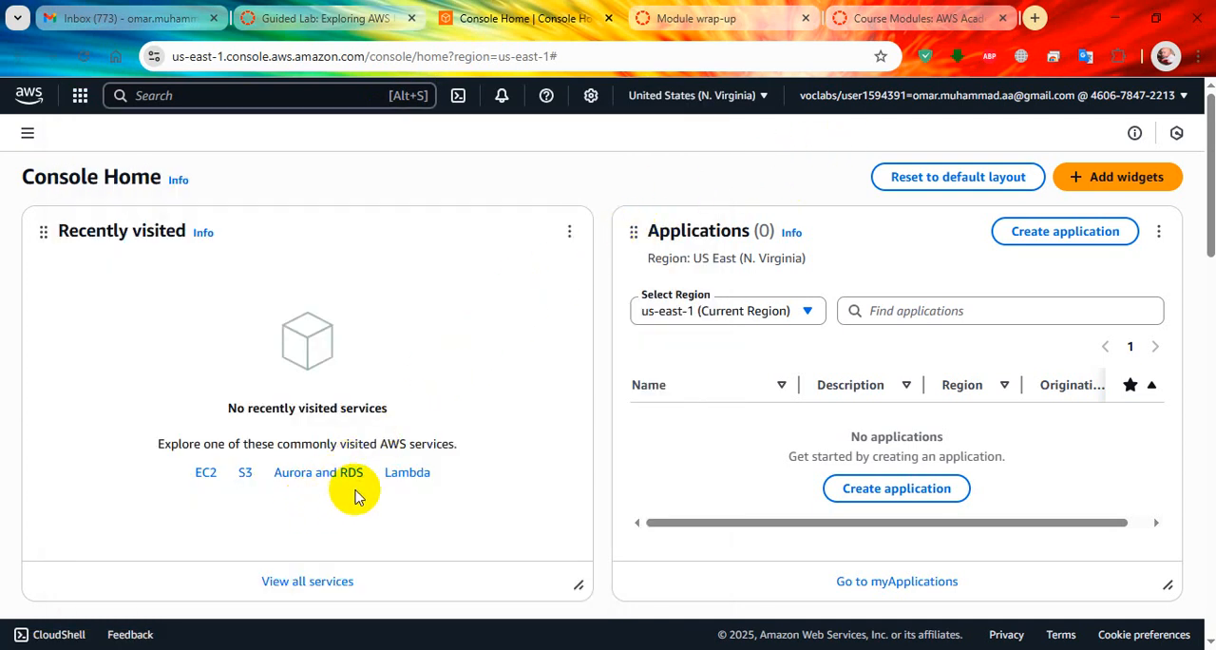
# Search the console for "iam" and open the IAM service.
pyautogui.click(338, 100)
pyautogui.write('iam')
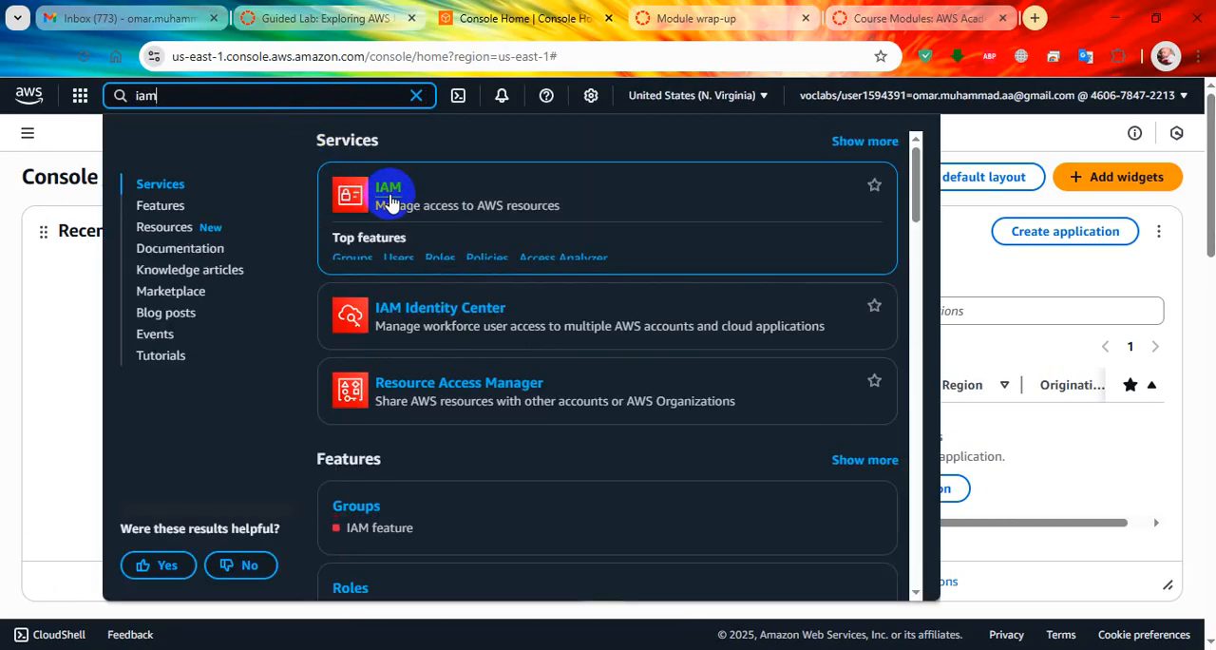
pyautogui.click(392, 198)
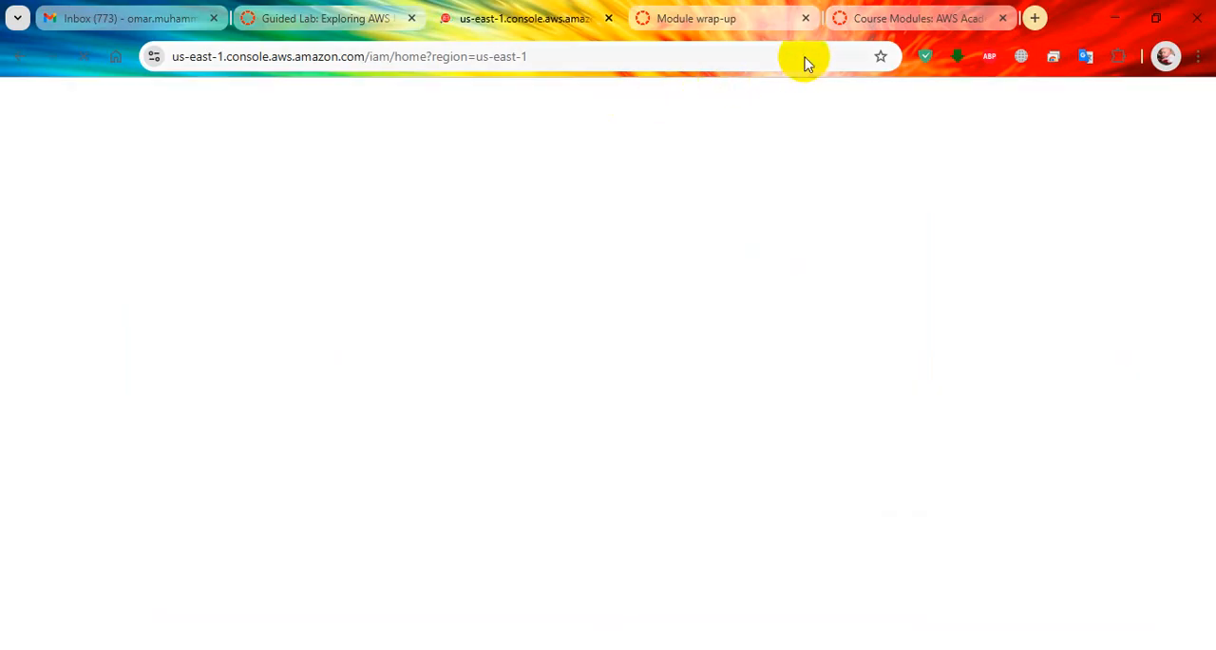
# Read step 6 of the lab instructions about the created IAM users and open the Users list in the IAM console.
pyautogui.click(297, 7)
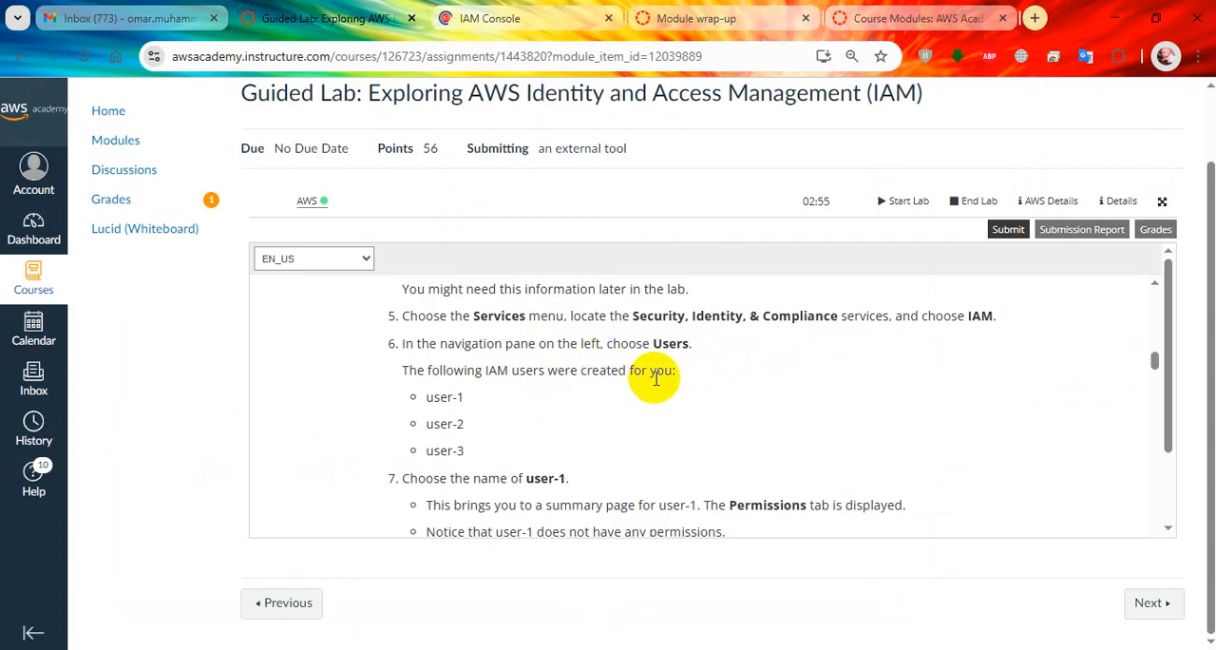
pyautogui.moveTo(427, 397); pyautogui.dragTo(467, 457)
pyautogui.scroll(-2, 461, 388)
pyautogui.scroll(2, 494, 425)
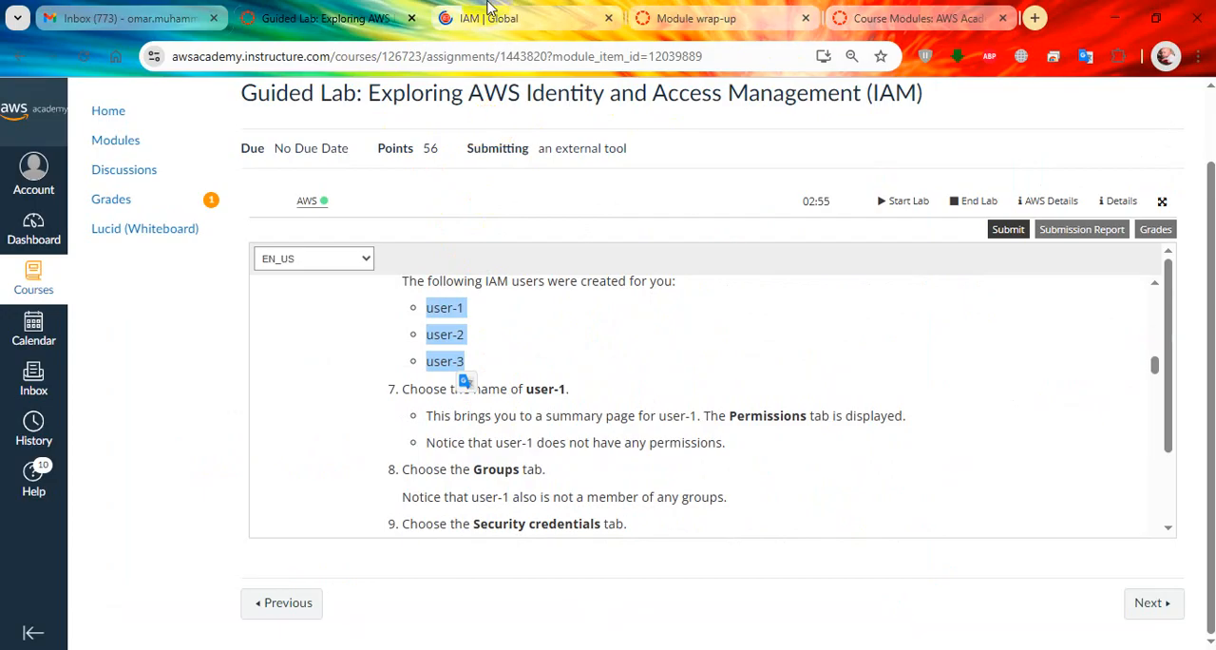
pyautogui.click(494, 19)
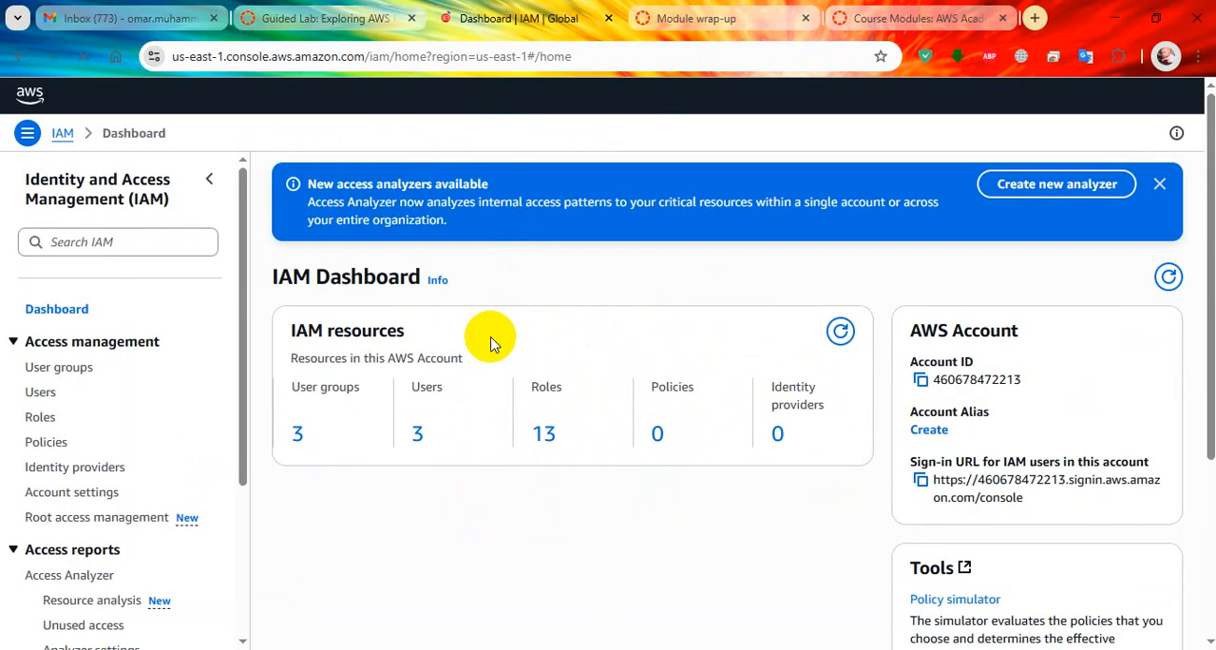
pyautogui.click(41, 393)
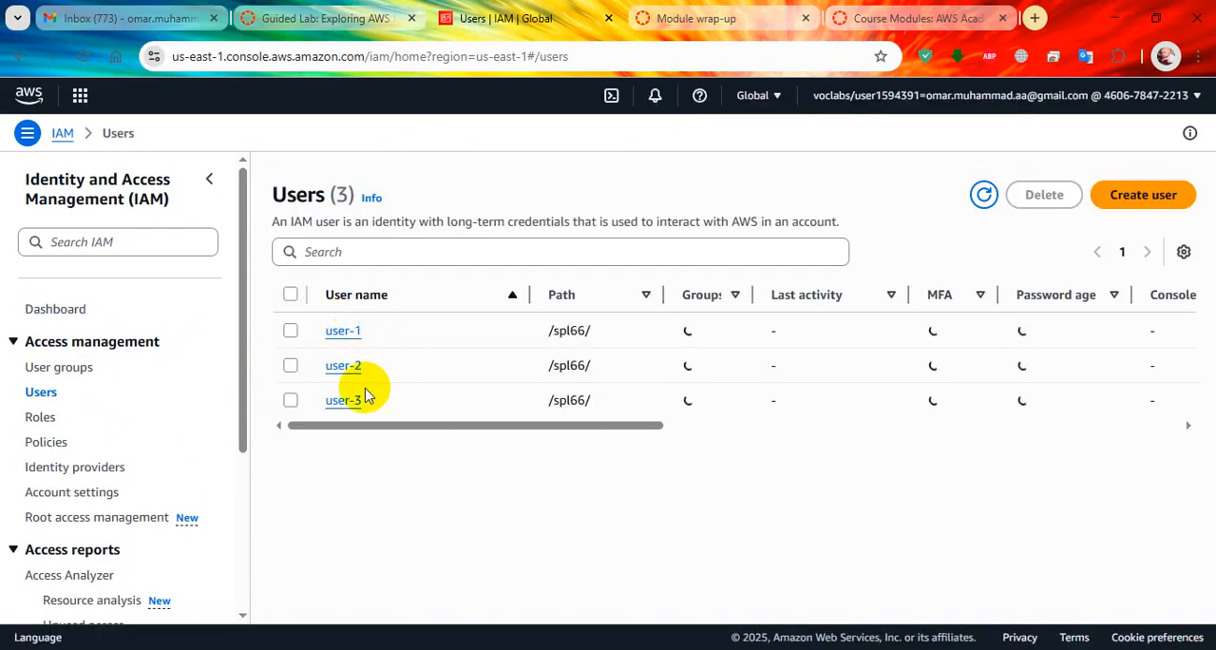
# Return to the lab page for step 7 and open the user-1 summary page from the IAM users list.
pyautogui.click(321, 9)
pyautogui.click(592, 388)
pyautogui.scroll(-1, 592, 389)
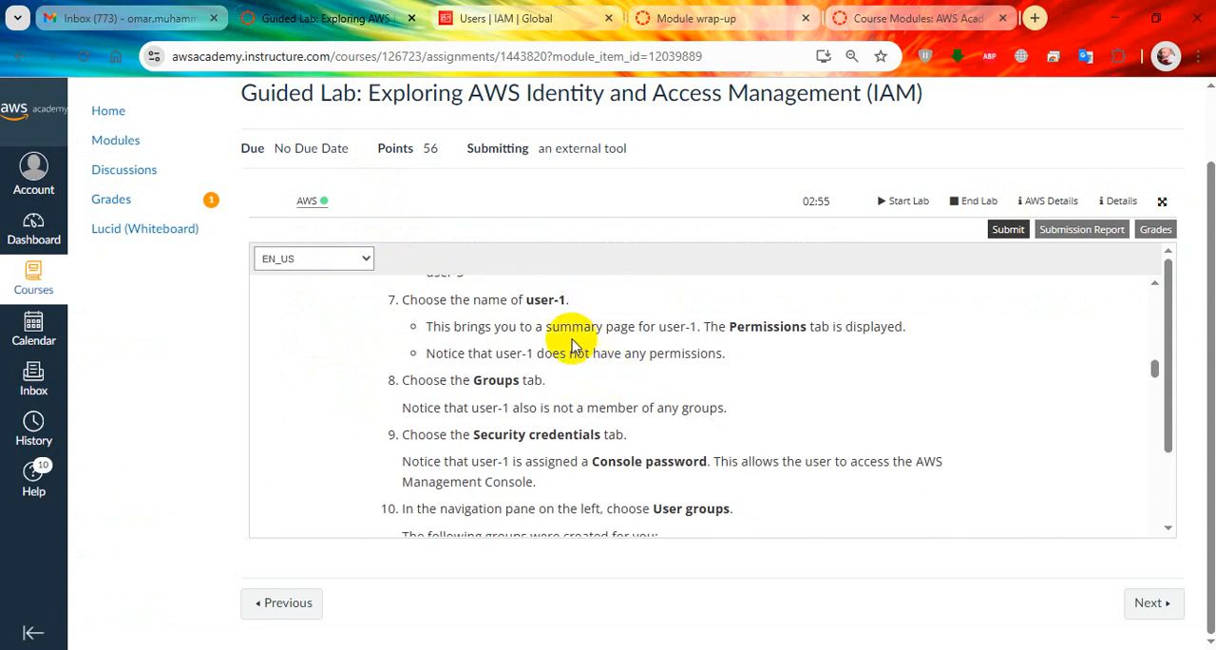
pyautogui.moveTo(489, 301); pyautogui.dragTo(549, 301)
pyautogui.click(494, 8)
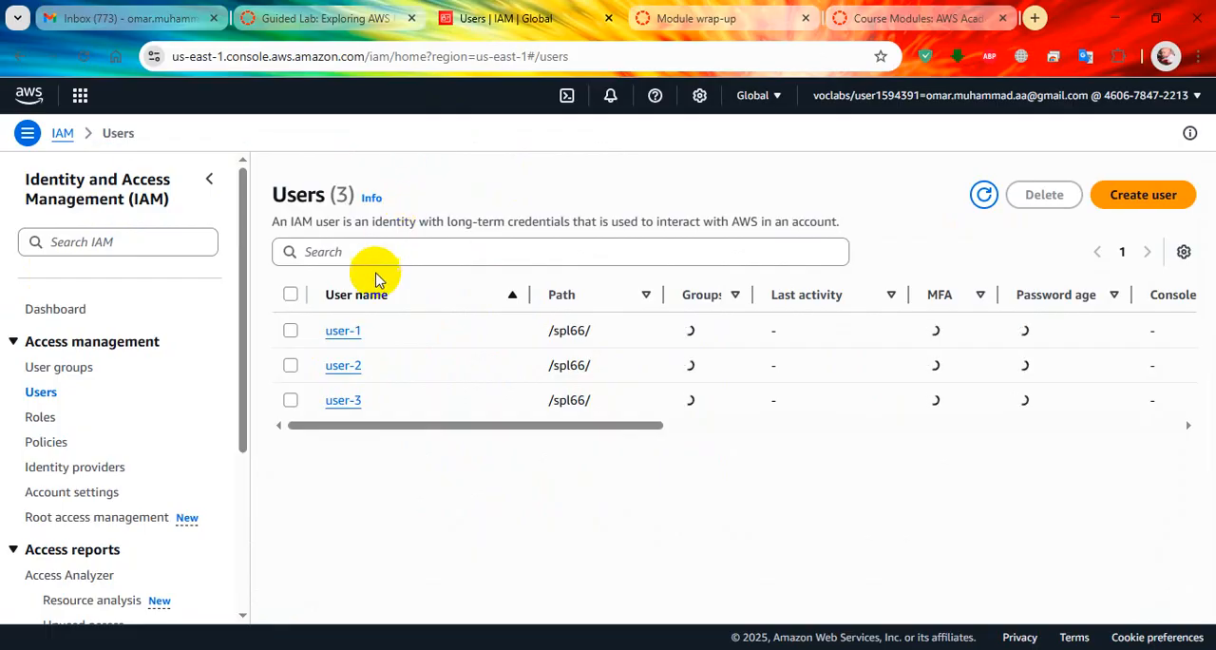
pyautogui.click(346, 331)
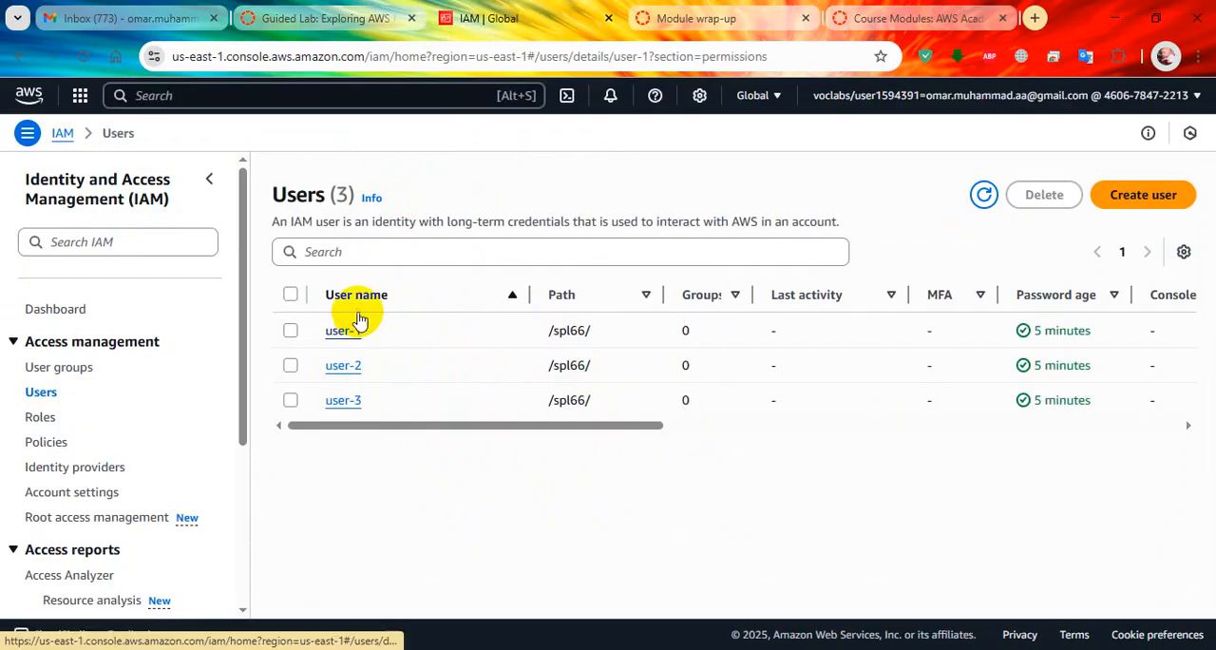
# Examine user-1's permissions policies in the console and compare them with the notes under step 7 of the lab.
pyautogui.click(304, 18)
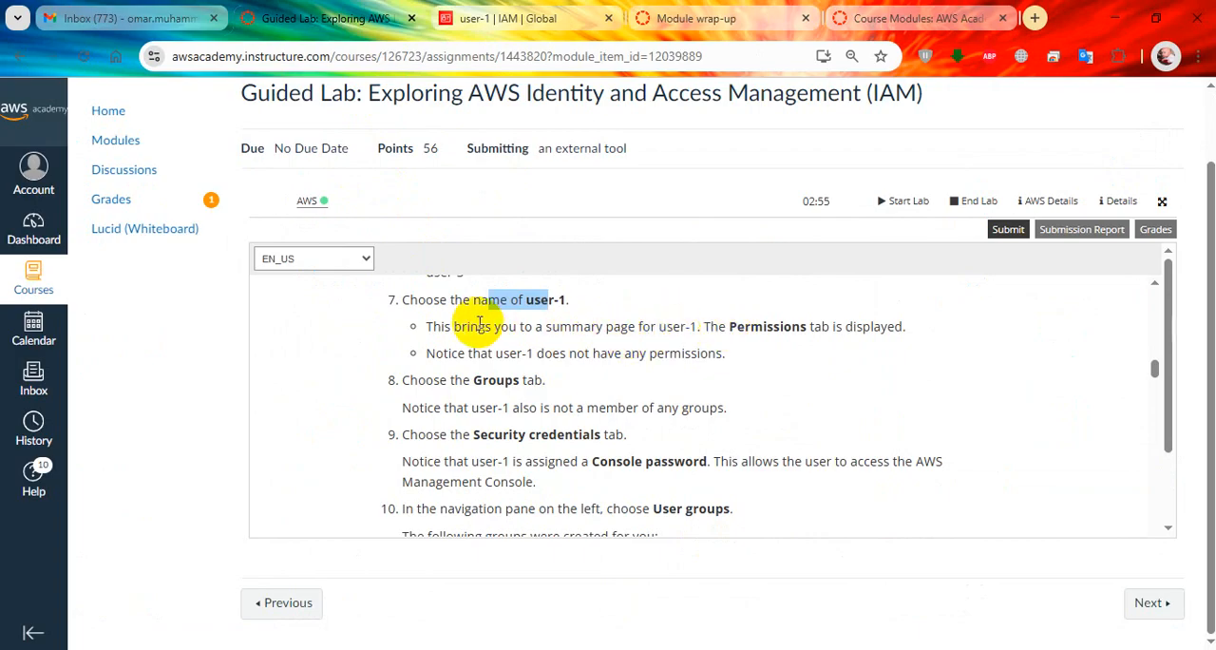
pyautogui.moveTo(456, 326); pyautogui.dragTo(823, 327)
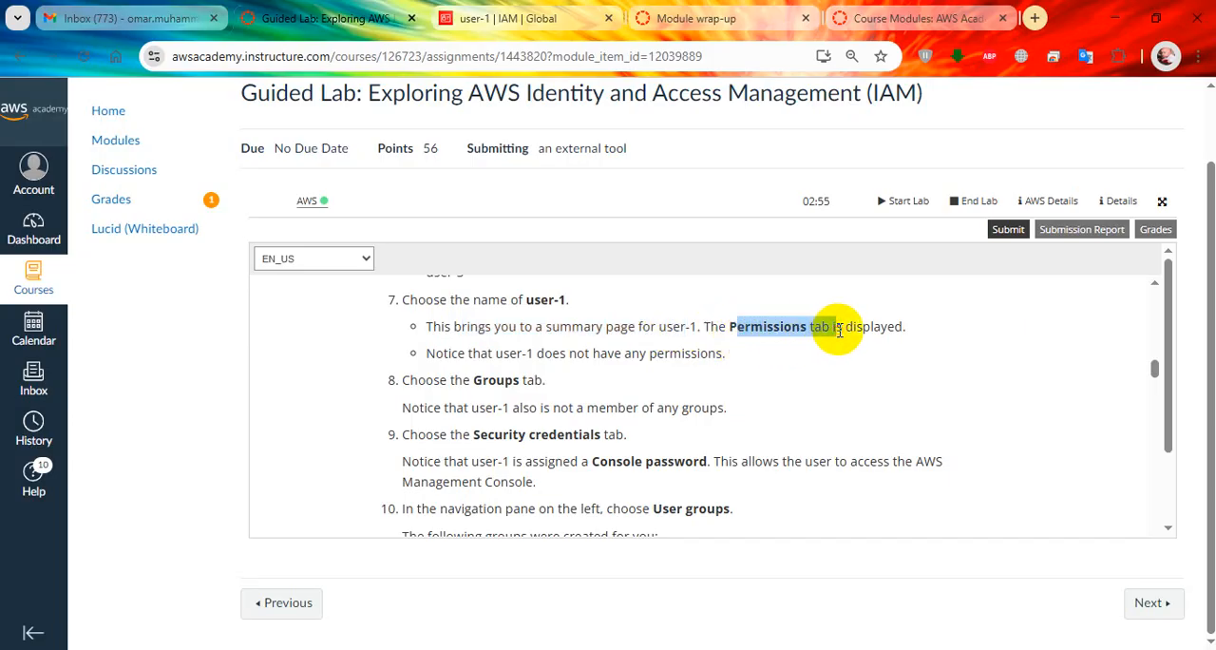
pyautogui.click(513, 18)
pyautogui.scroll(-2, 466, 373)
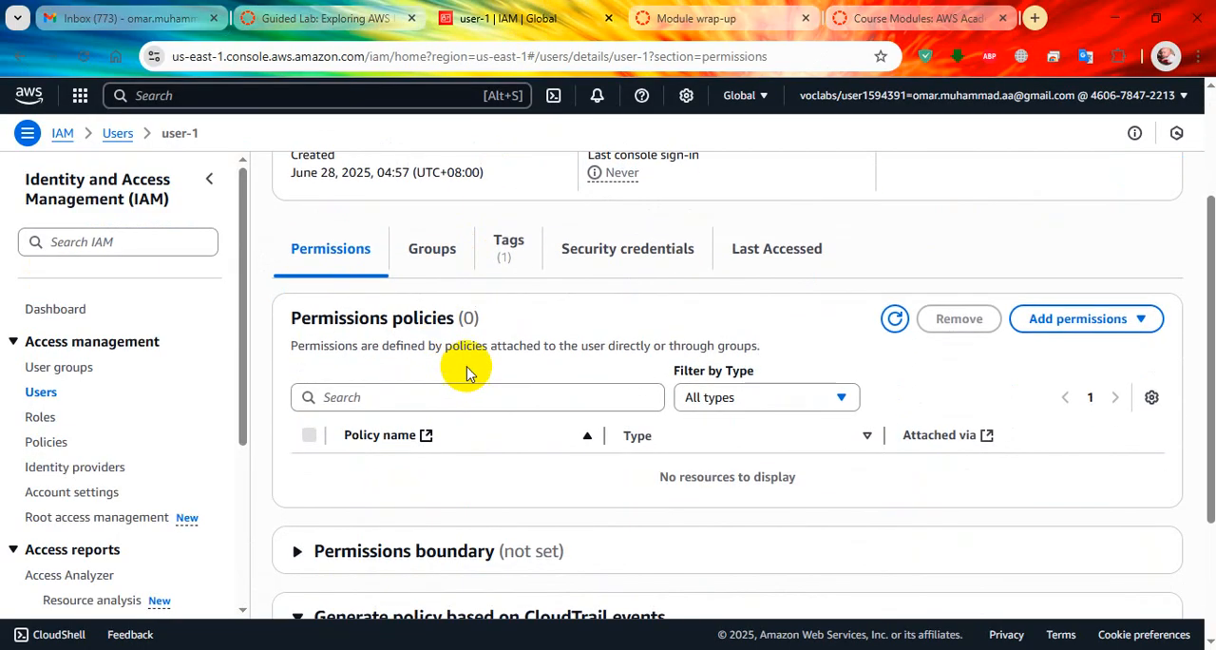
pyautogui.scroll(-1, 393, 353)
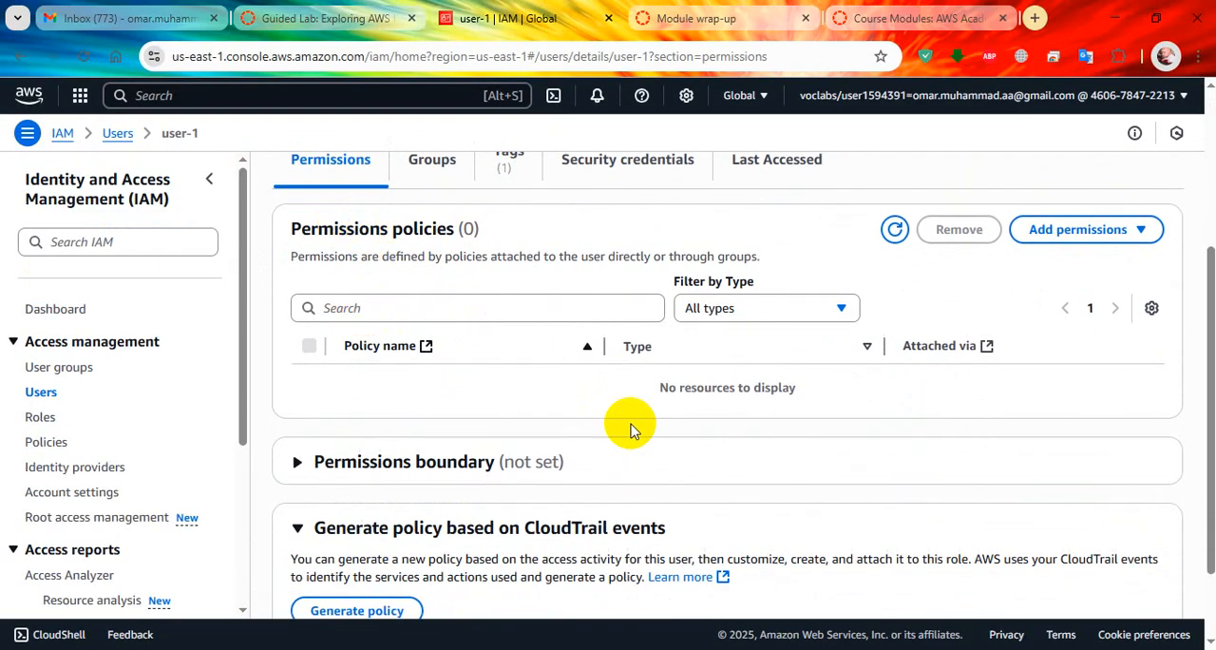
pyautogui.click(361, 18)
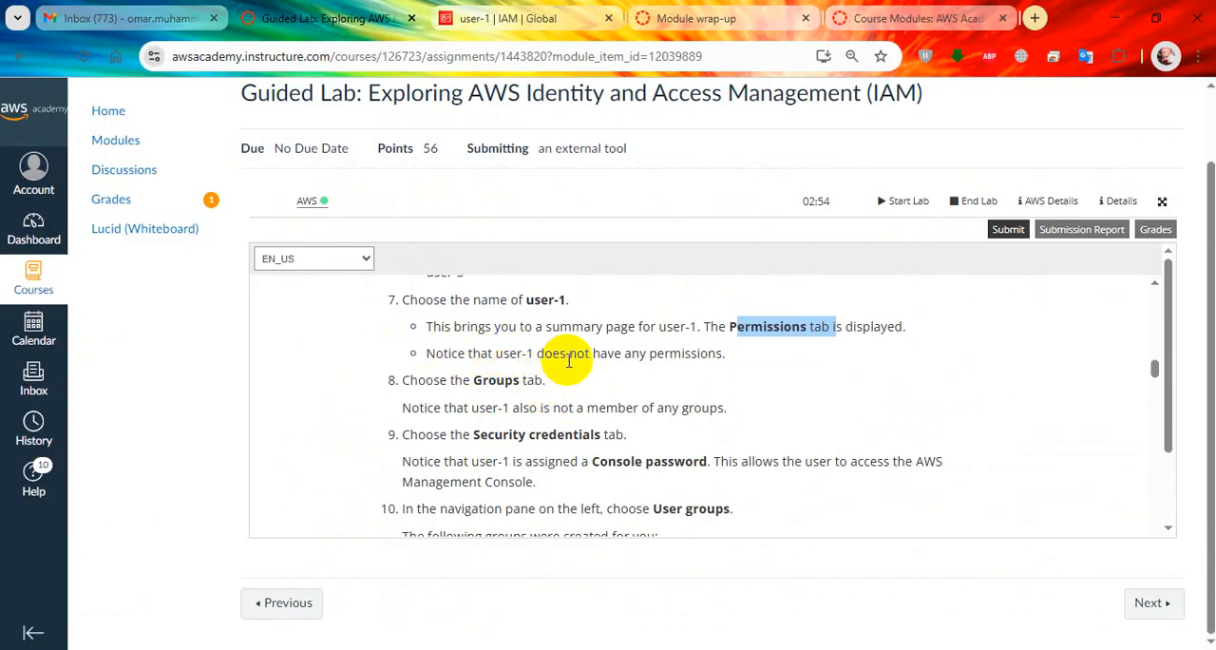
pyautogui.moveTo(497, 357); pyautogui.dragTo(704, 361)
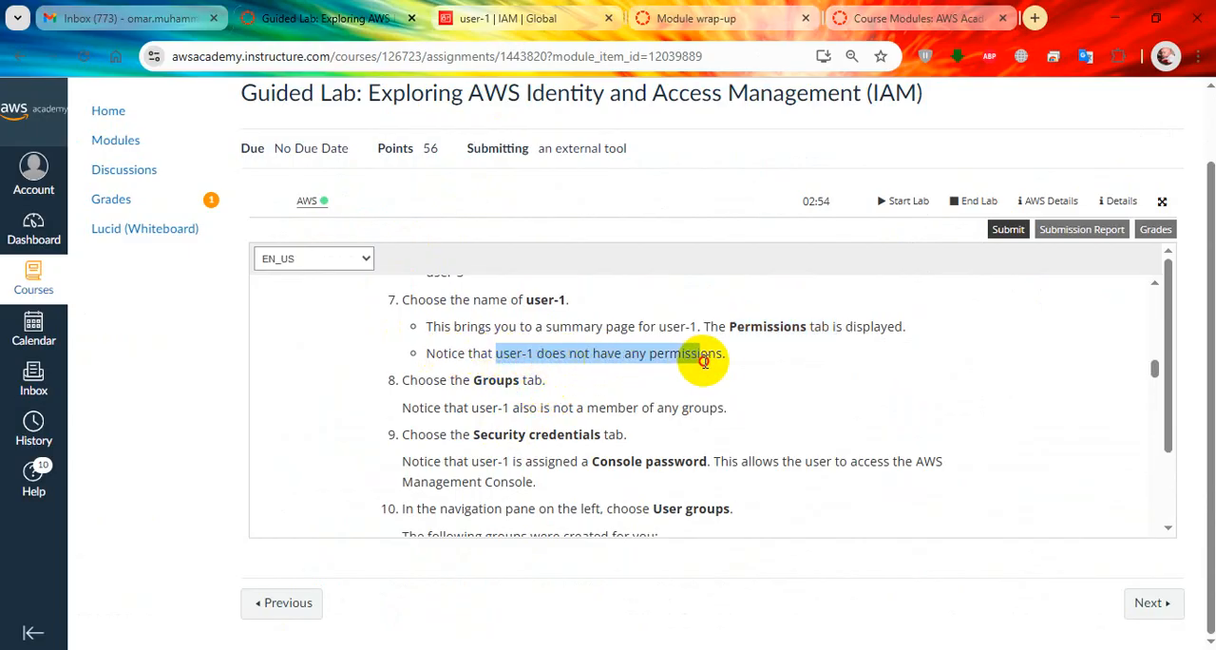
pyautogui.click(532, 16)
pyautogui.scroll(-2, 513, 476)
pyautogui.scroll(1, 457, 465)
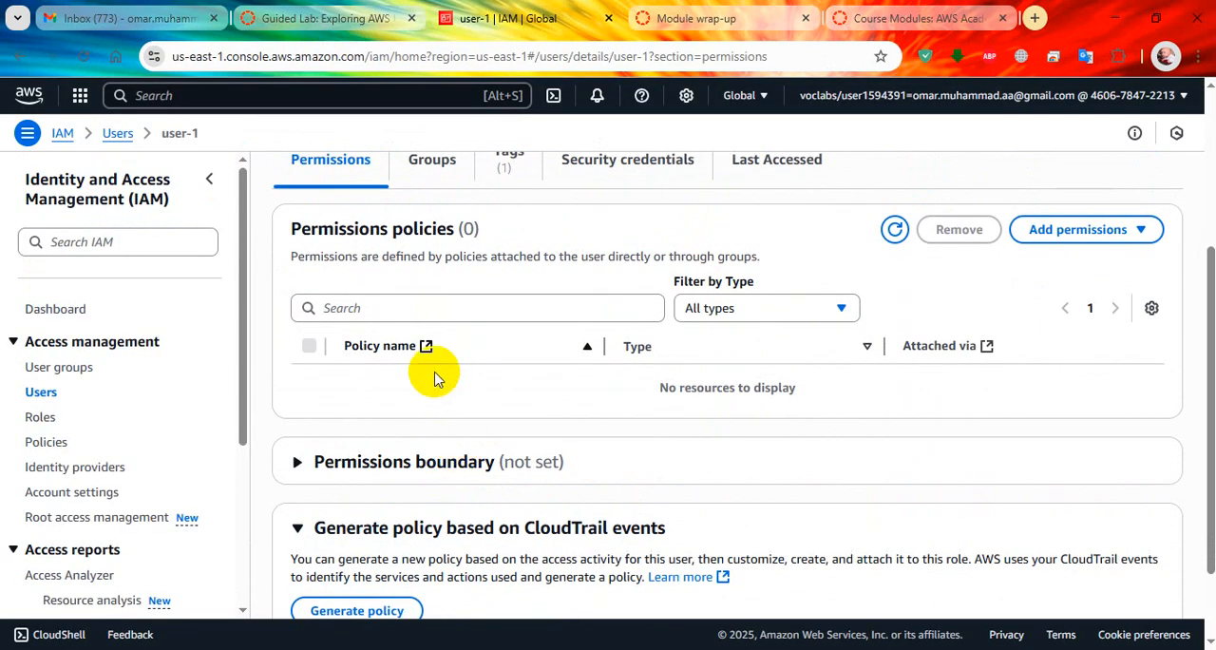
# View user-1's group membership in the console and compare it with step 8 of the lab instructions.
pyautogui.click(352, 9)
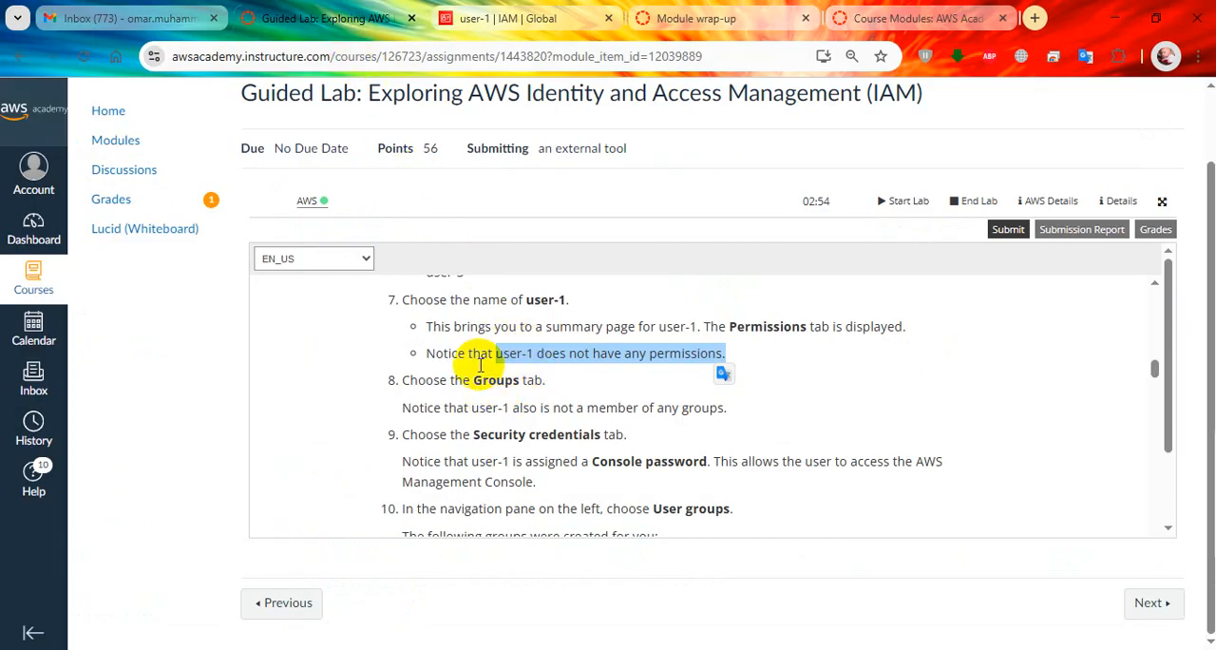
pyautogui.click(498, 10)
pyautogui.click(434, 161)
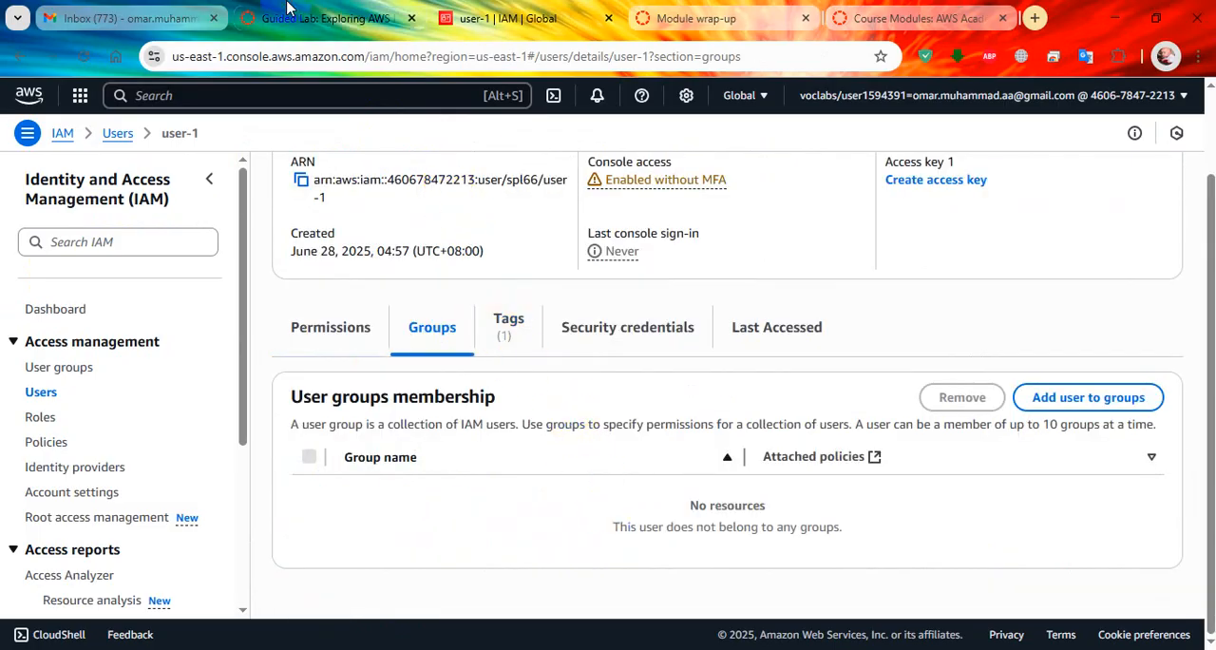
pyautogui.click(314, 18)
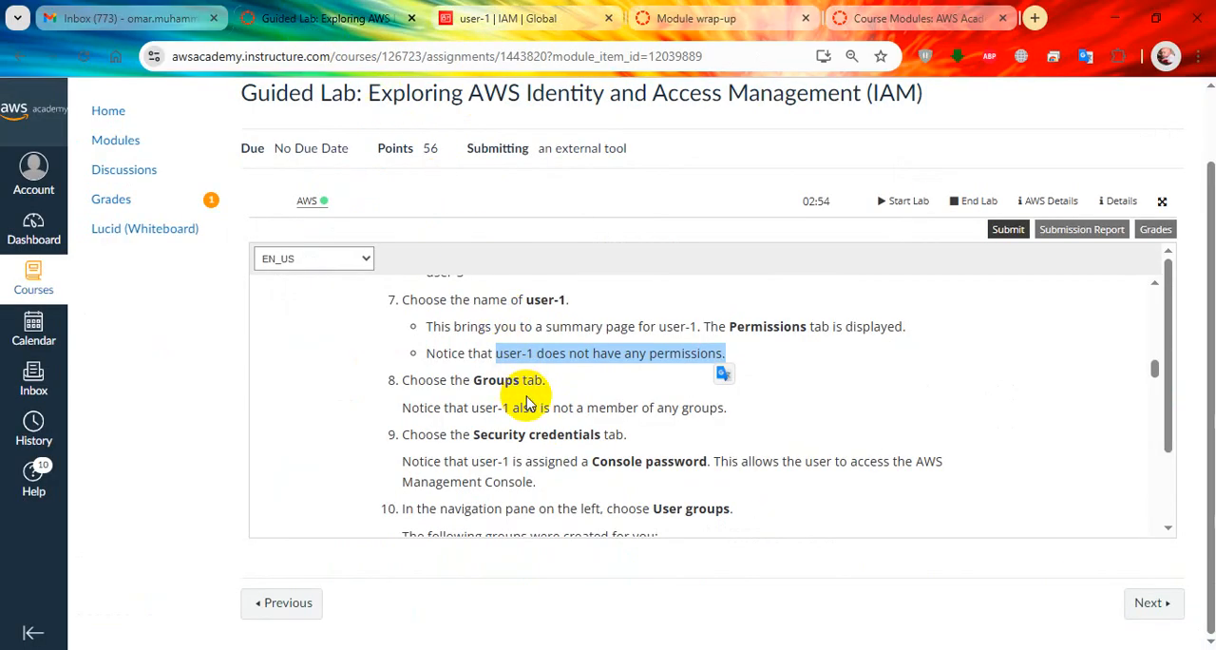
pyautogui.moveTo(641, 407); pyautogui.dragTo(702, 409)
# View user-1's security credentials and check the console sign-in details and console password against step 9 of the lab.
pyautogui.scroll(-1, 608, 409)
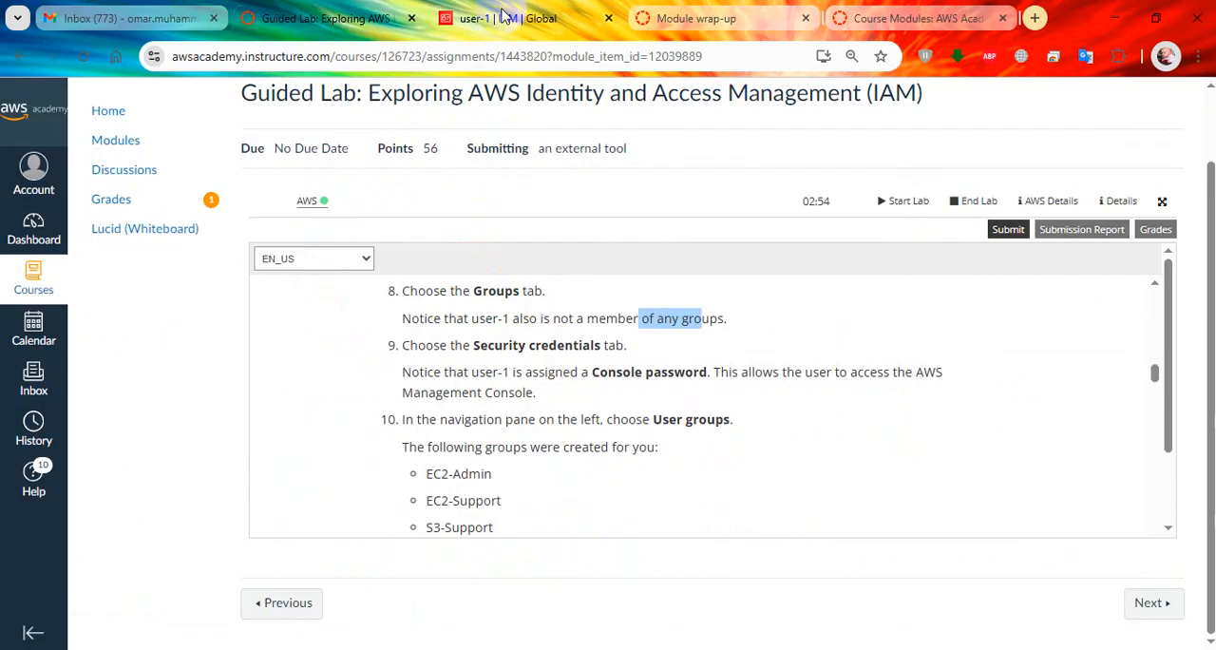
pyautogui.click(504, 14)
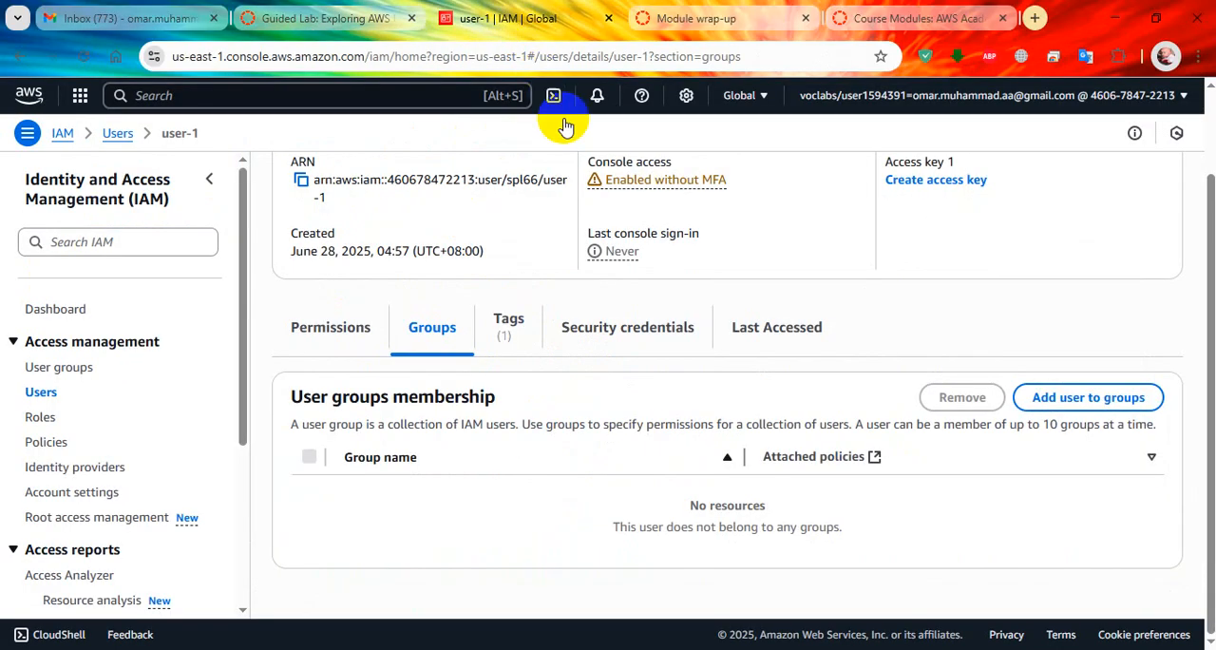
pyautogui.click(654, 340)
pyautogui.scroll(-2, 651, 360)
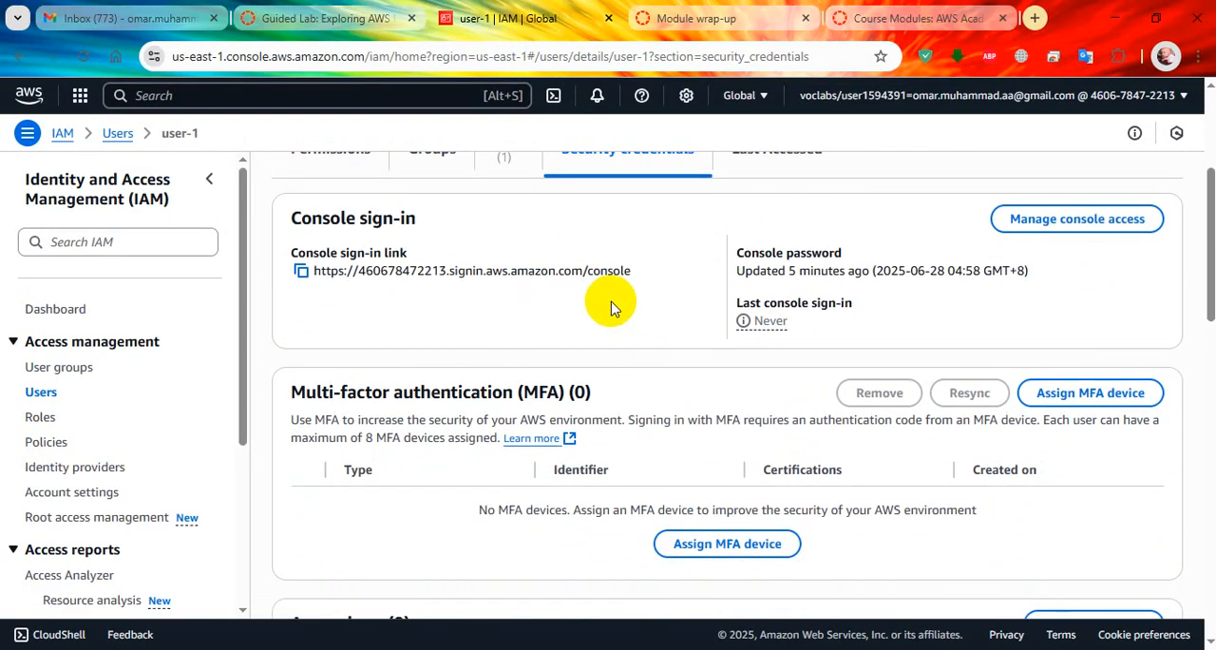
pyautogui.click(365, 19)
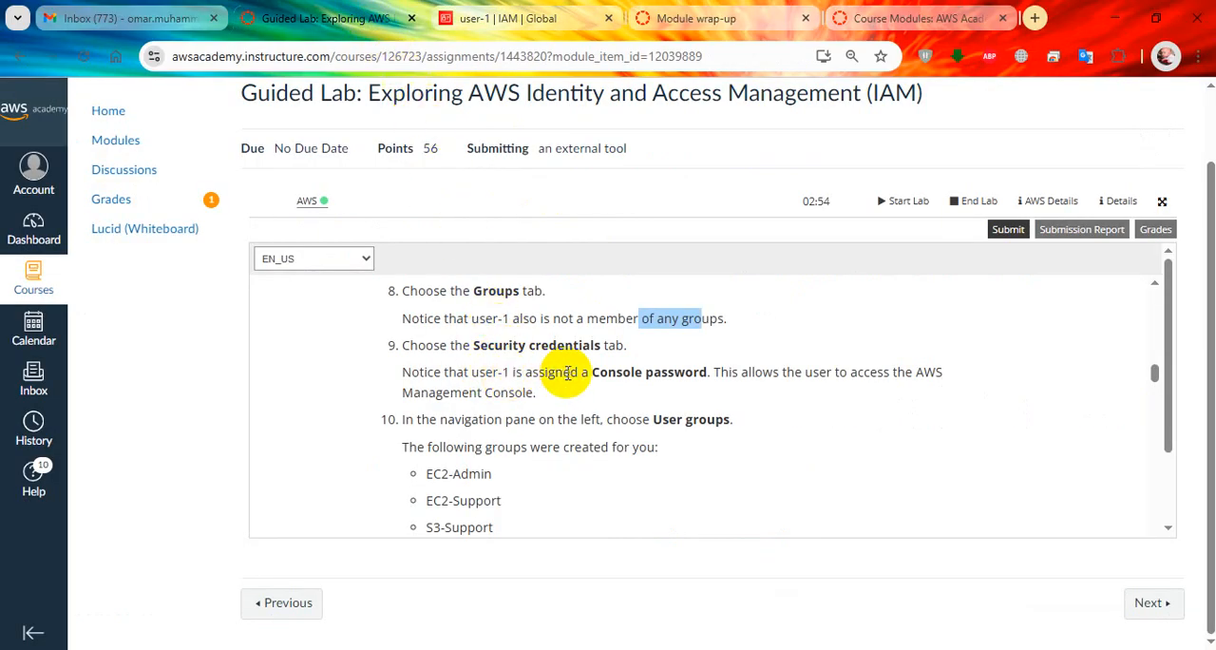
pyautogui.click(531, 19)
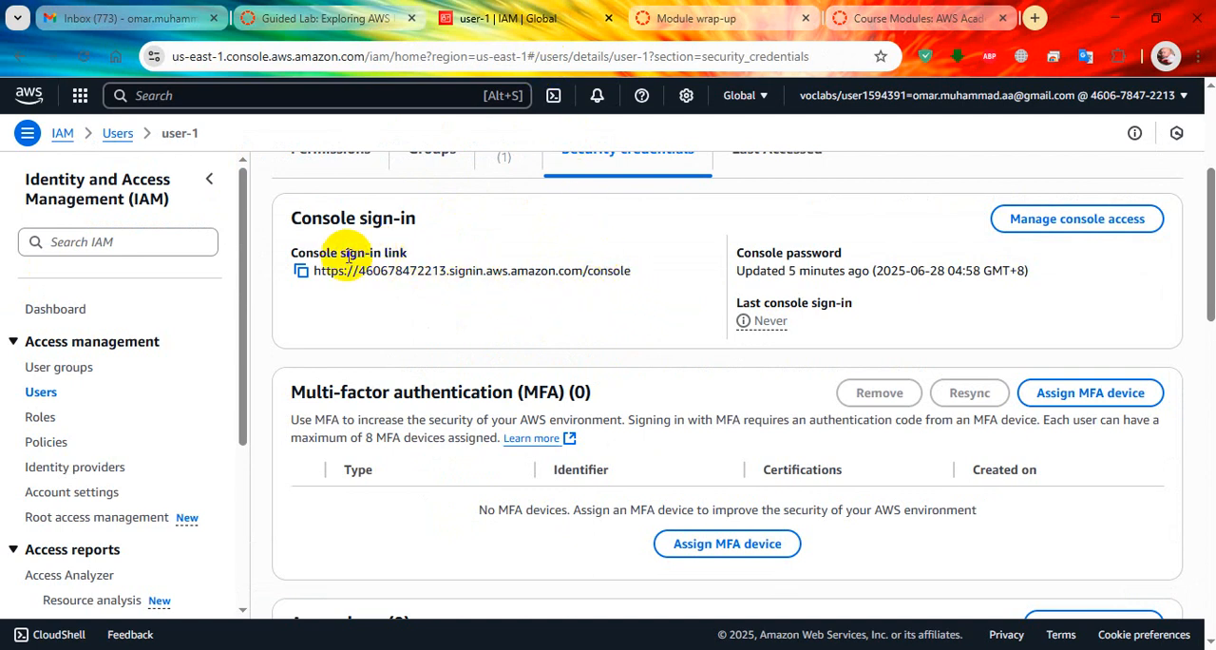
pyautogui.click(313, 19)
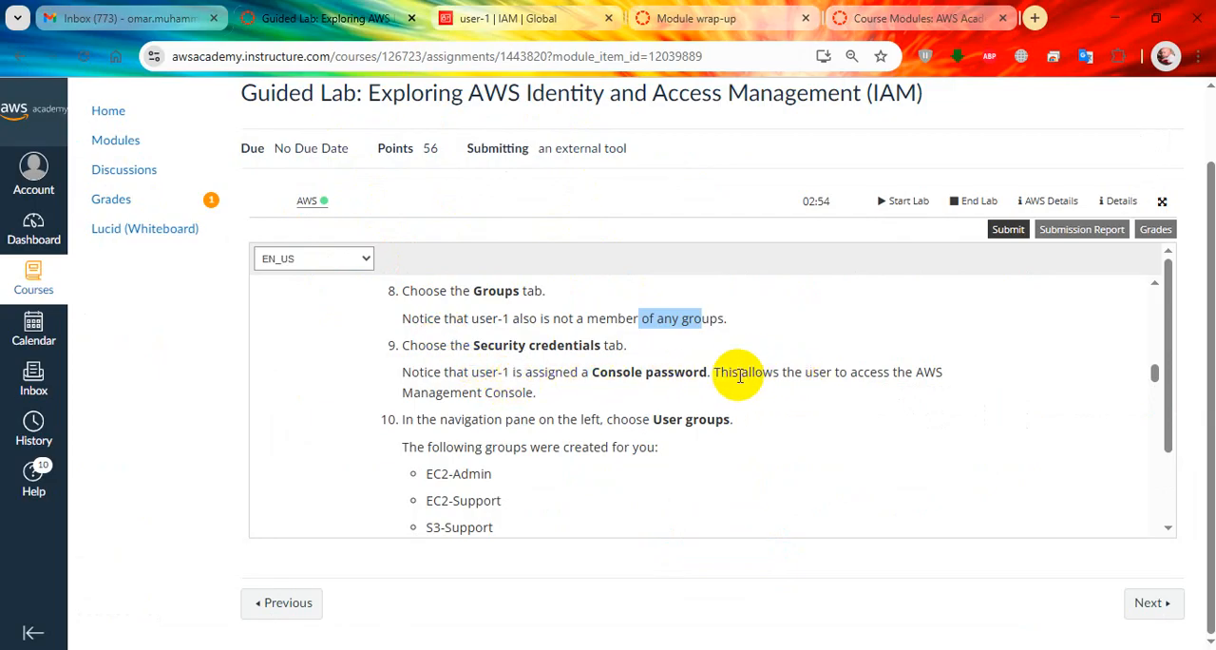
pyautogui.click(560, 15)
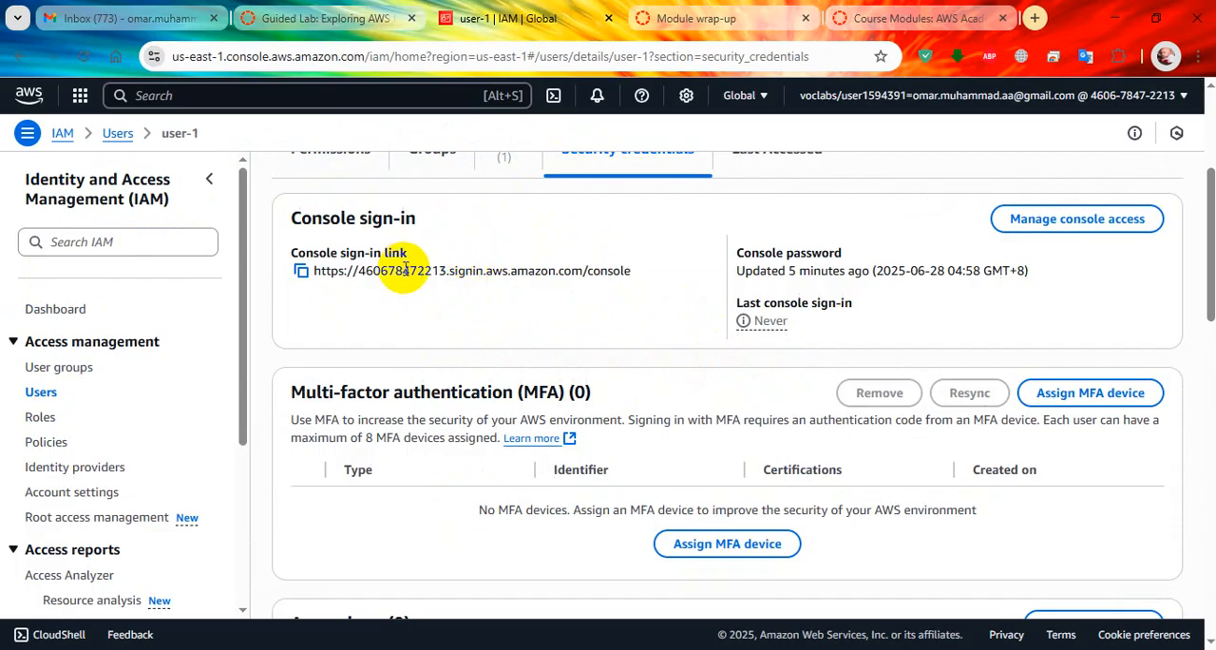
pyautogui.click(323, 18)
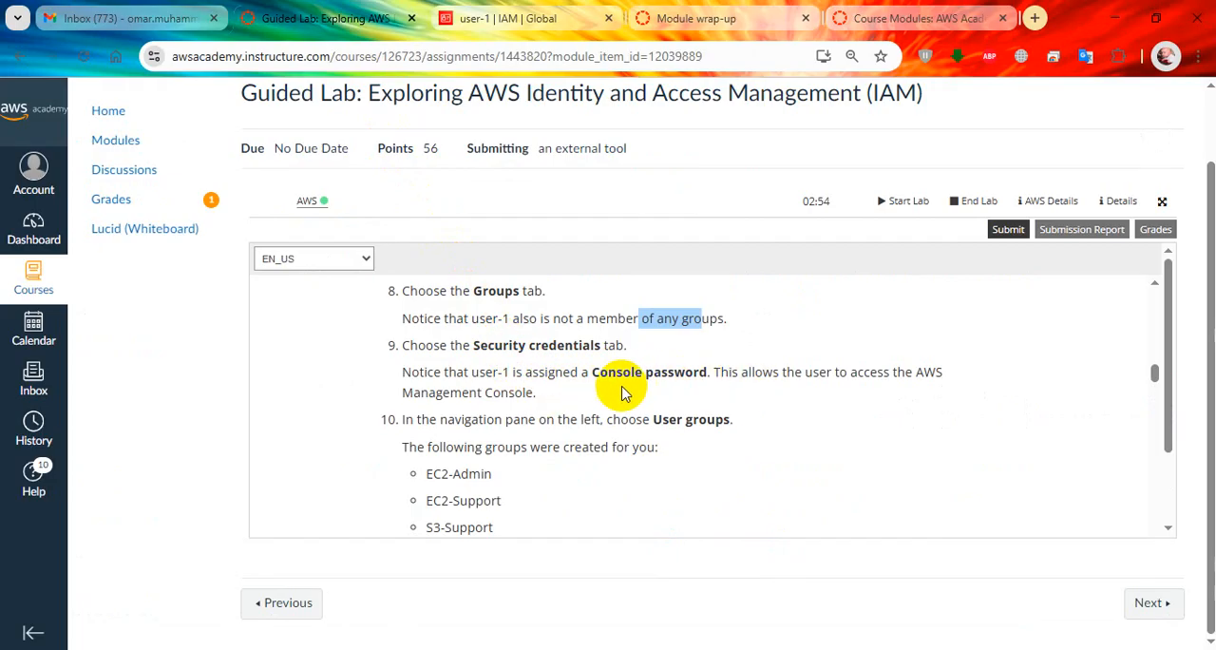
# Open the IAM user groups list and compare it with the EC2-Admin, EC2-Support and S3-Support groups named in step 10.
pyautogui.scroll(-1, 613, 385)
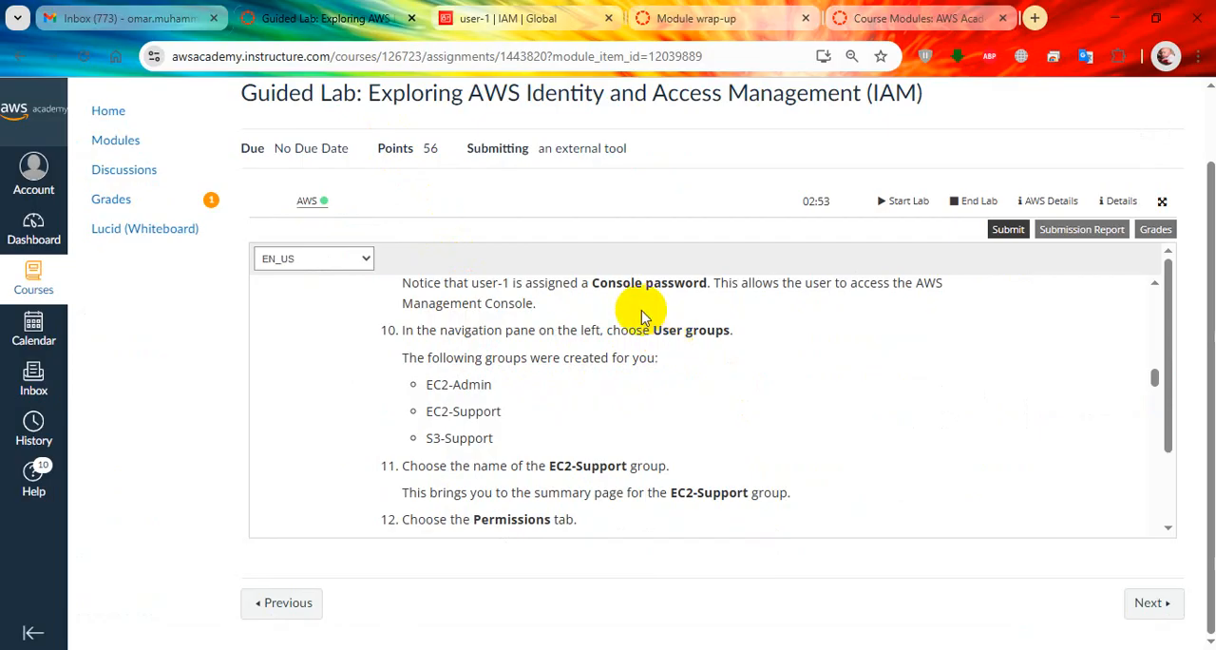
pyautogui.click(499, 18)
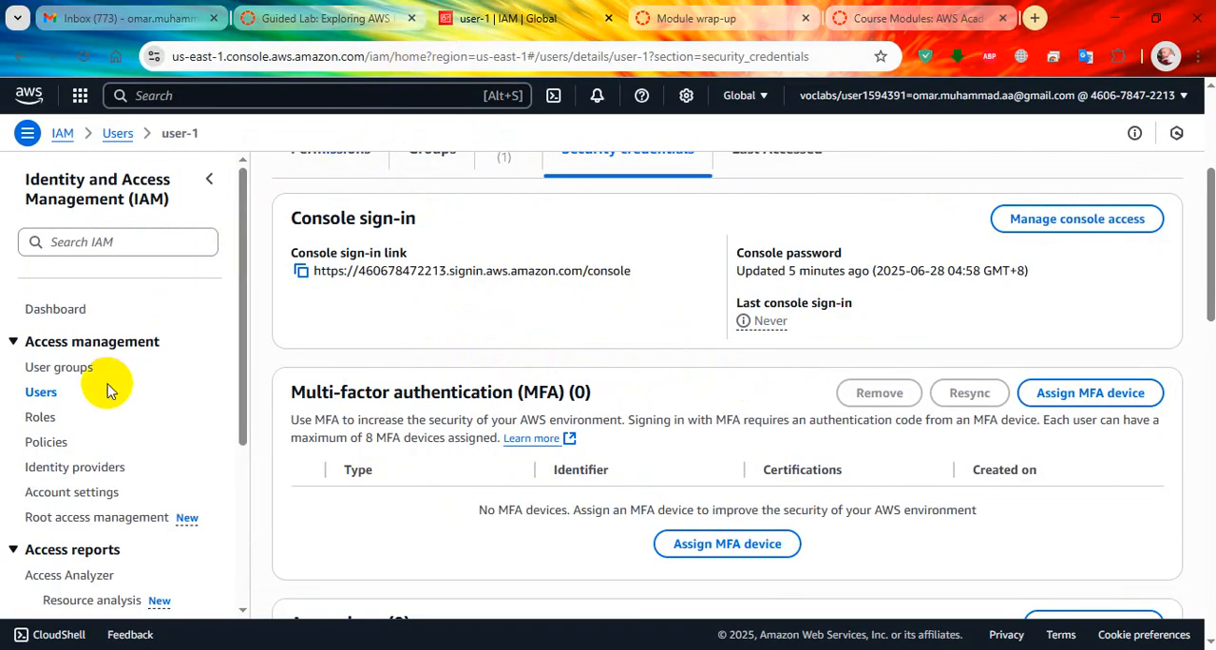
pyautogui.click(71, 367)
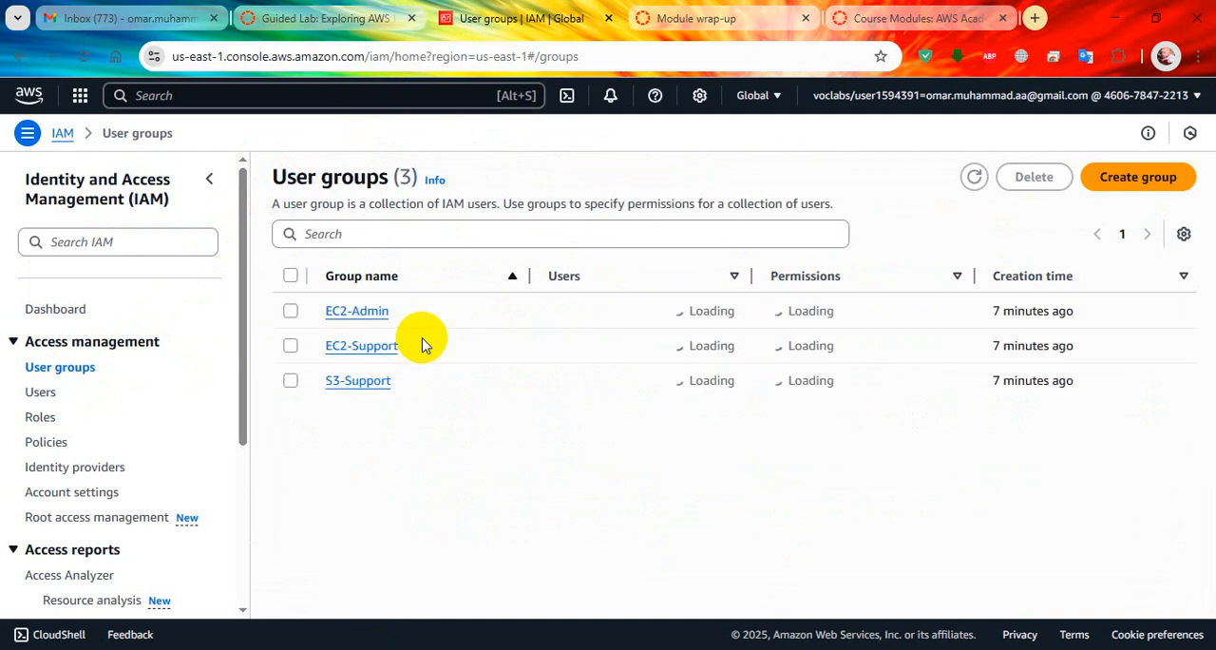
pyautogui.click(323, 17)
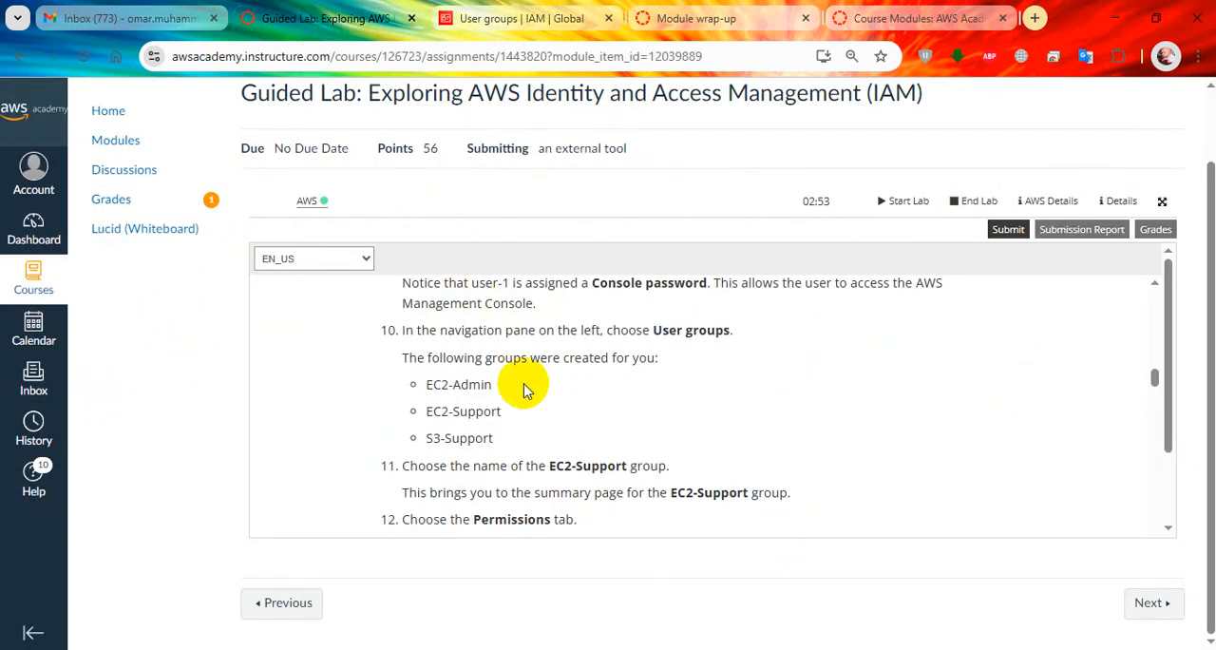
pyautogui.click(514, 18)
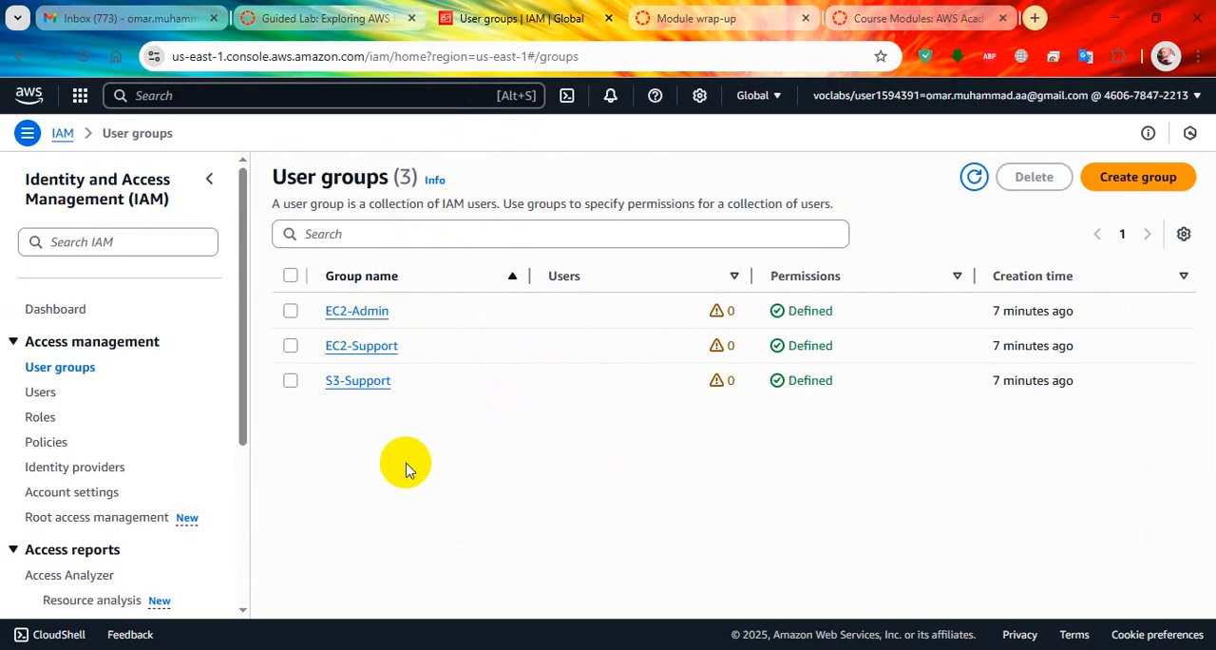
pyautogui.click(327, 17)
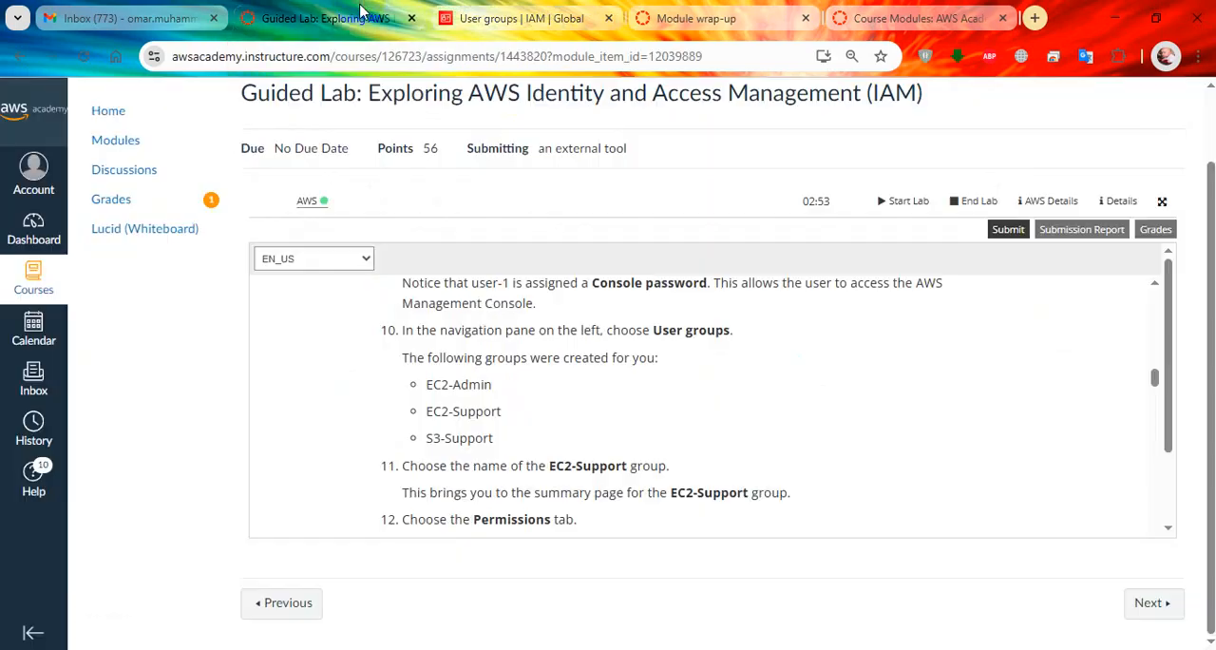
# Read lab steps 11 to 13, open the EC2-Support group in IAM and display its permissions.
pyautogui.scroll(-2, 466, 342)
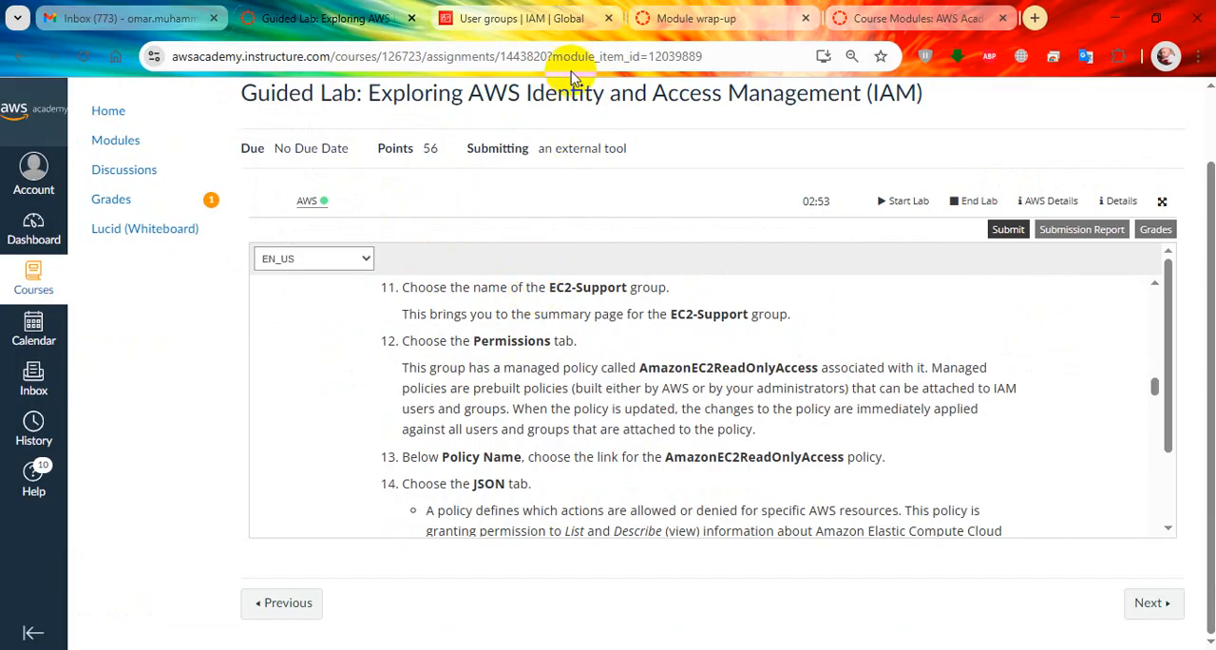
pyautogui.click(528, 16)
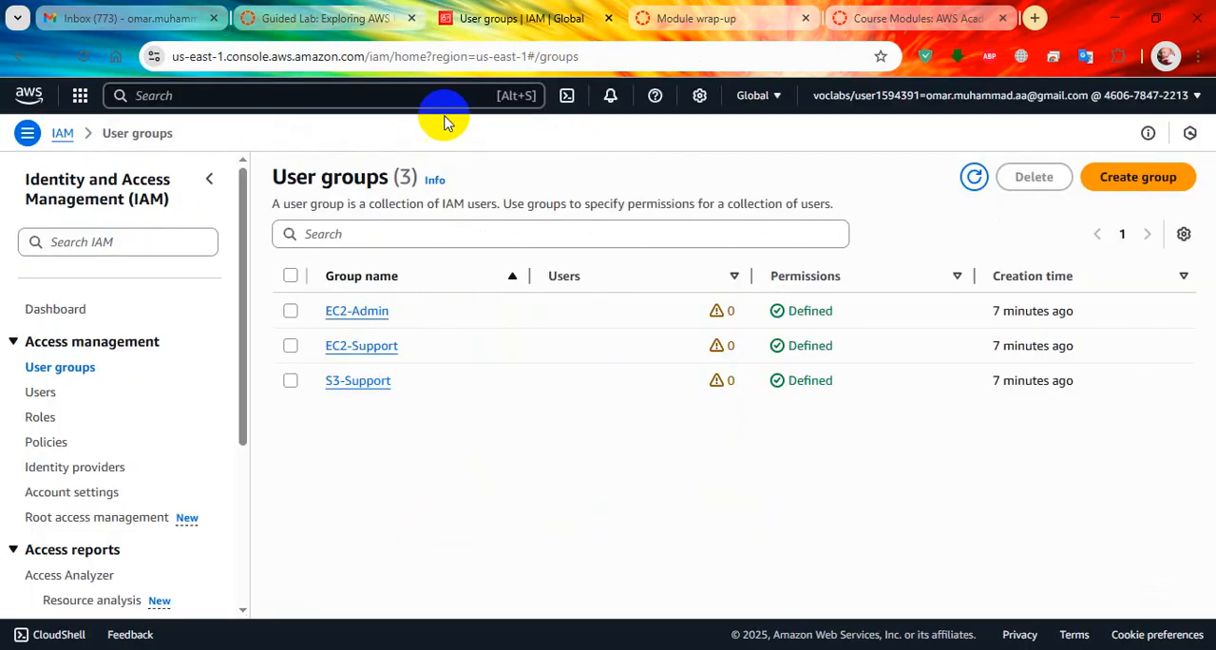
pyautogui.click(361, 345)
pyautogui.click(338, 17)
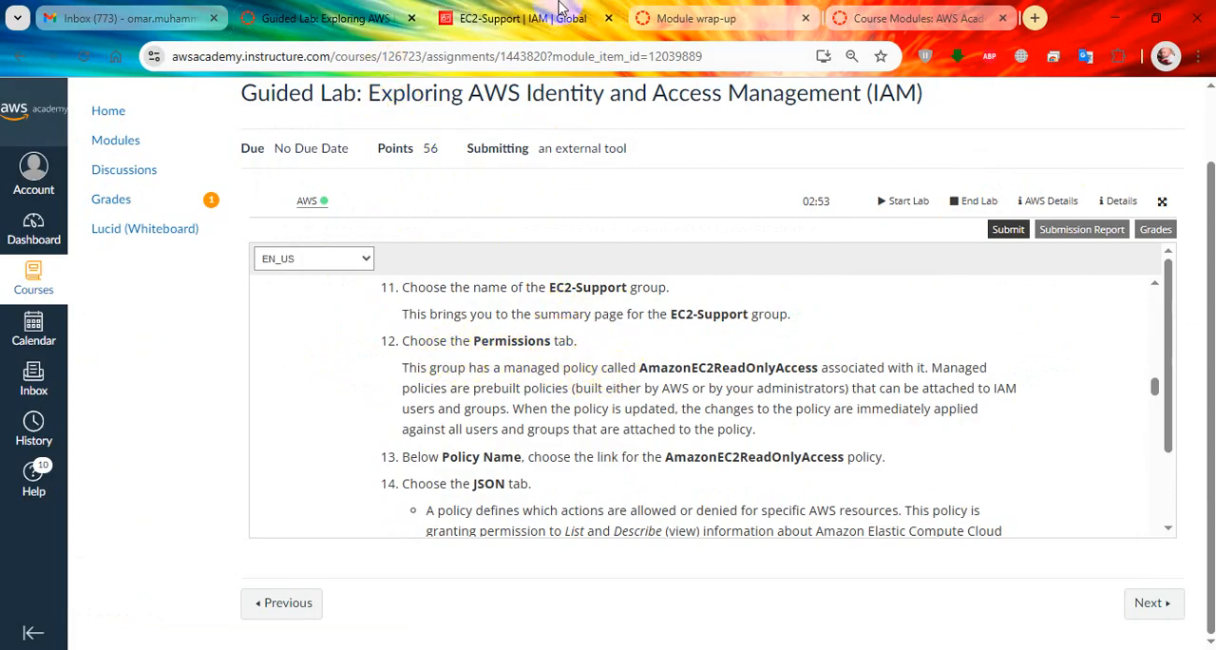
pyautogui.click(523, 18)
pyautogui.click(426, 379)
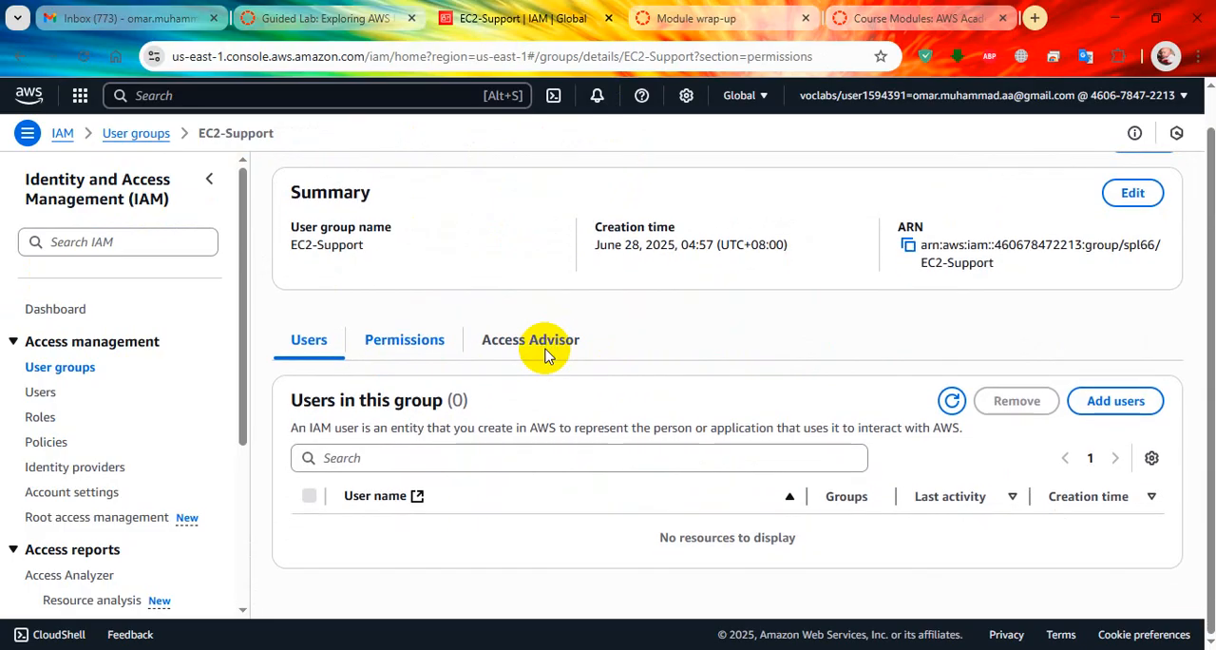
# Check lab step 12 and expand the AmazonEC2ReadOnlyAccess policy in the EC2-Support group's permissions to show its JSON.
pyautogui.click(323, 18)
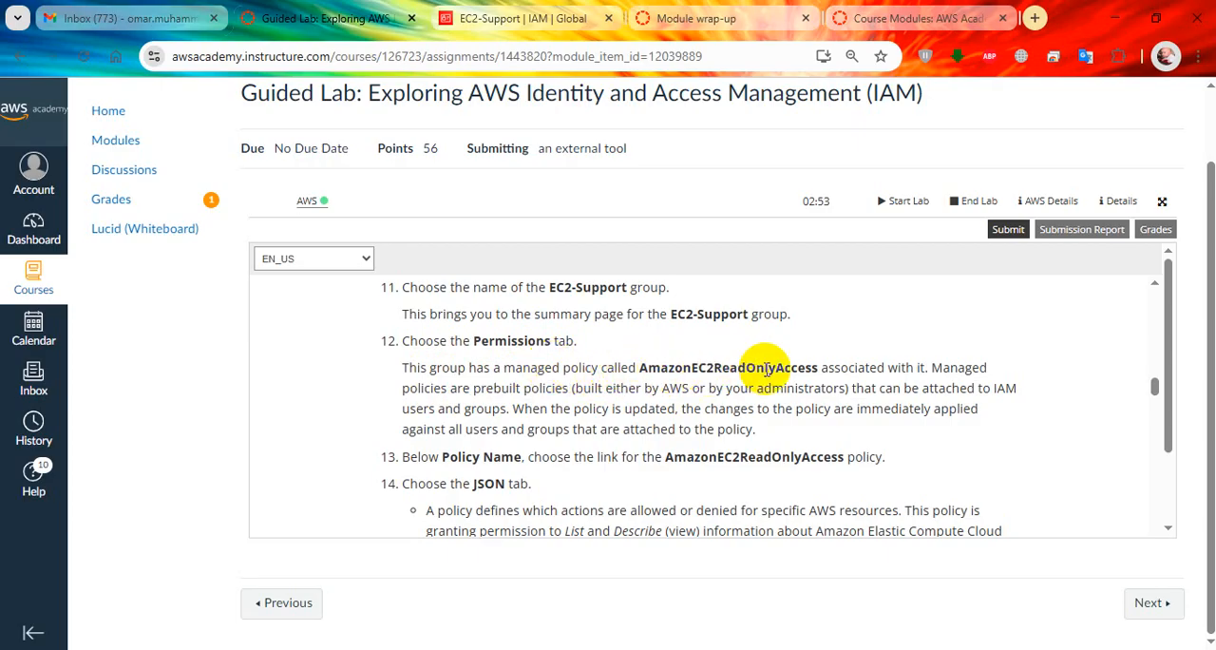
pyautogui.click(513, 18)
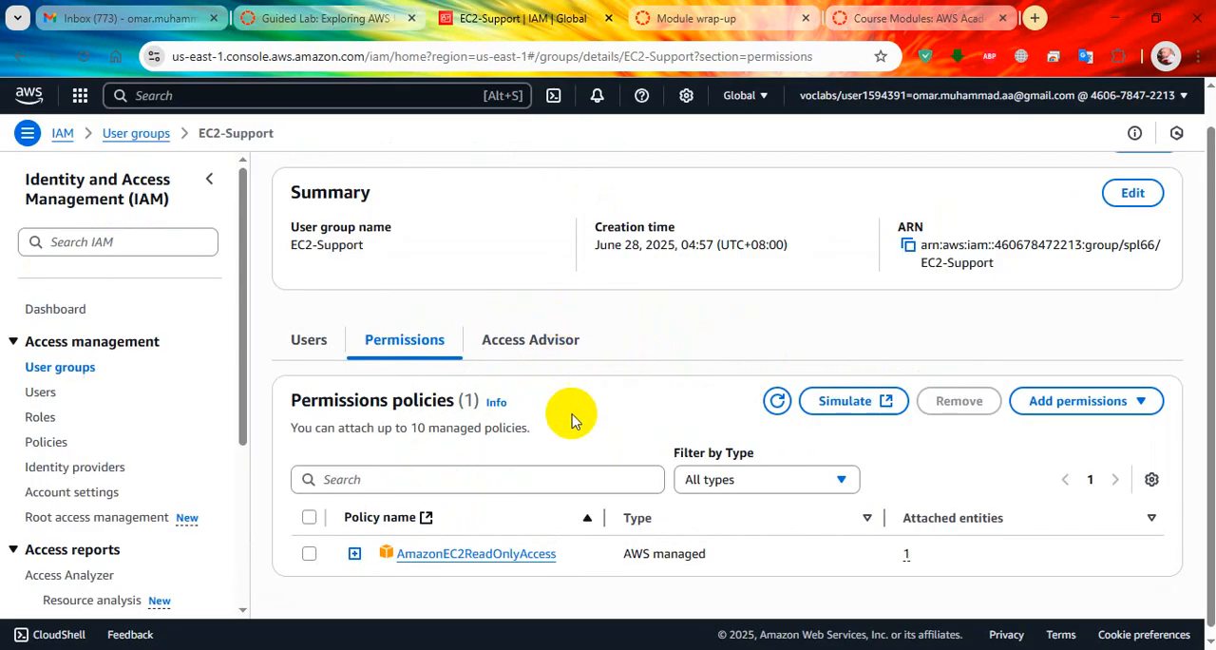
pyautogui.click(354, 545)
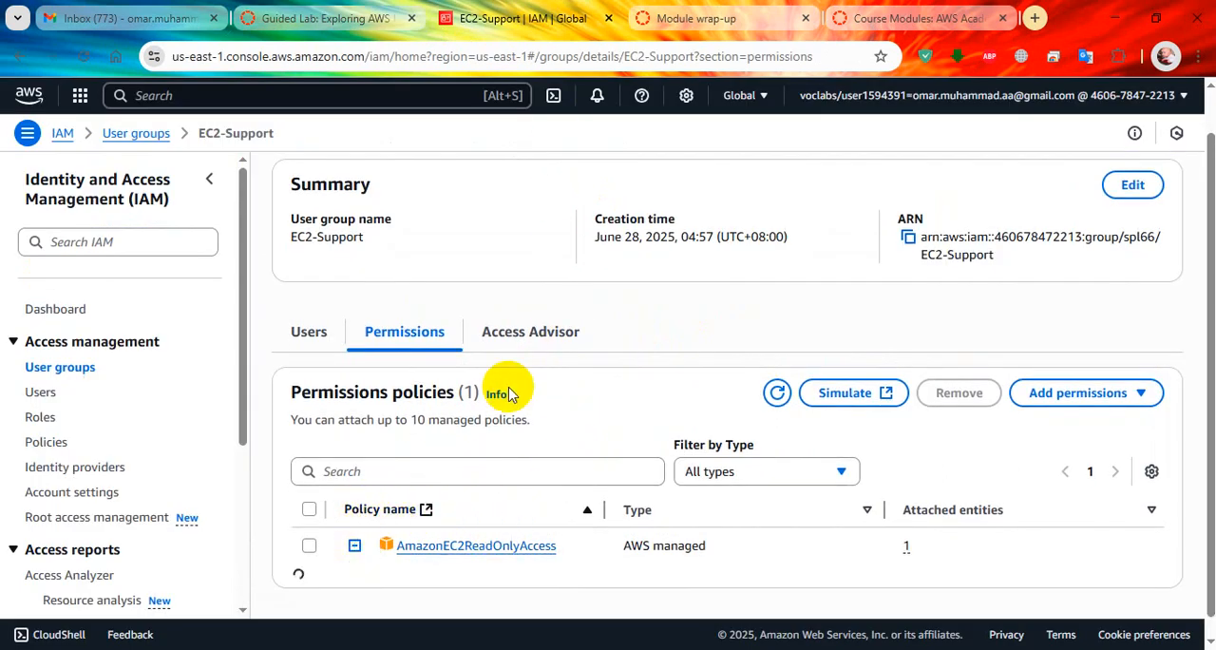
pyautogui.scroll(-1, 520, 390)
pyautogui.scroll(-4, 652, 394)
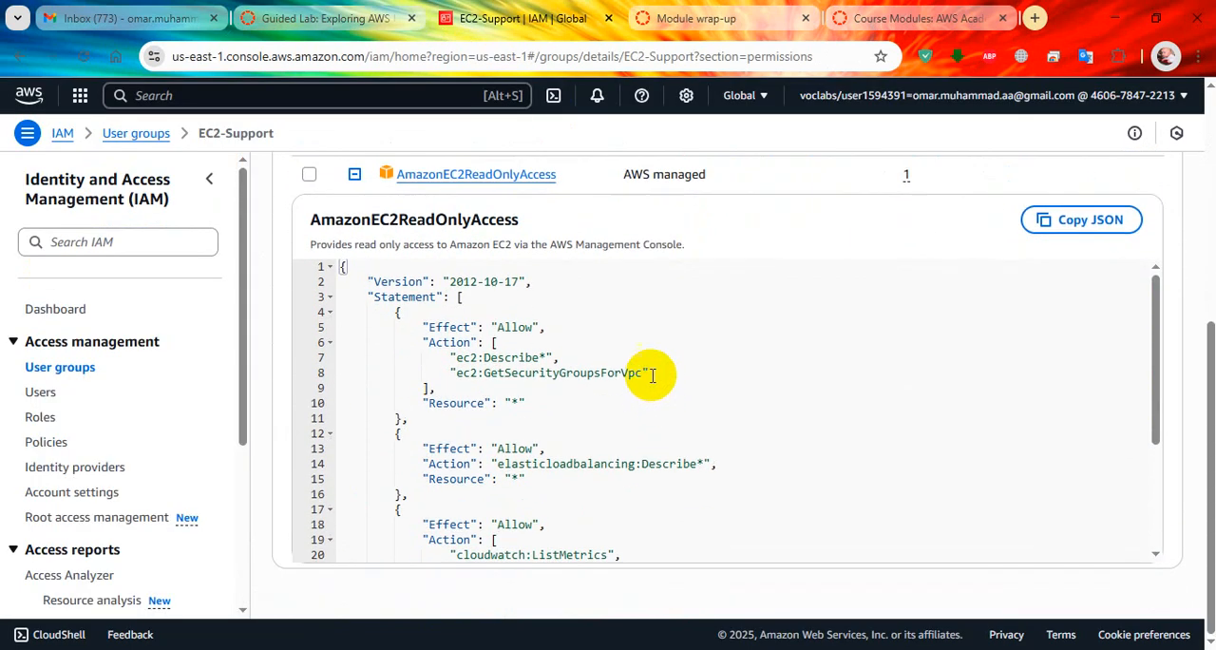
# Compare the expanded AmazonEC2ReadOnlyAccess policy and the EC2-Support group's summary with lab steps 11 to 13.
pyautogui.click(400, 10)
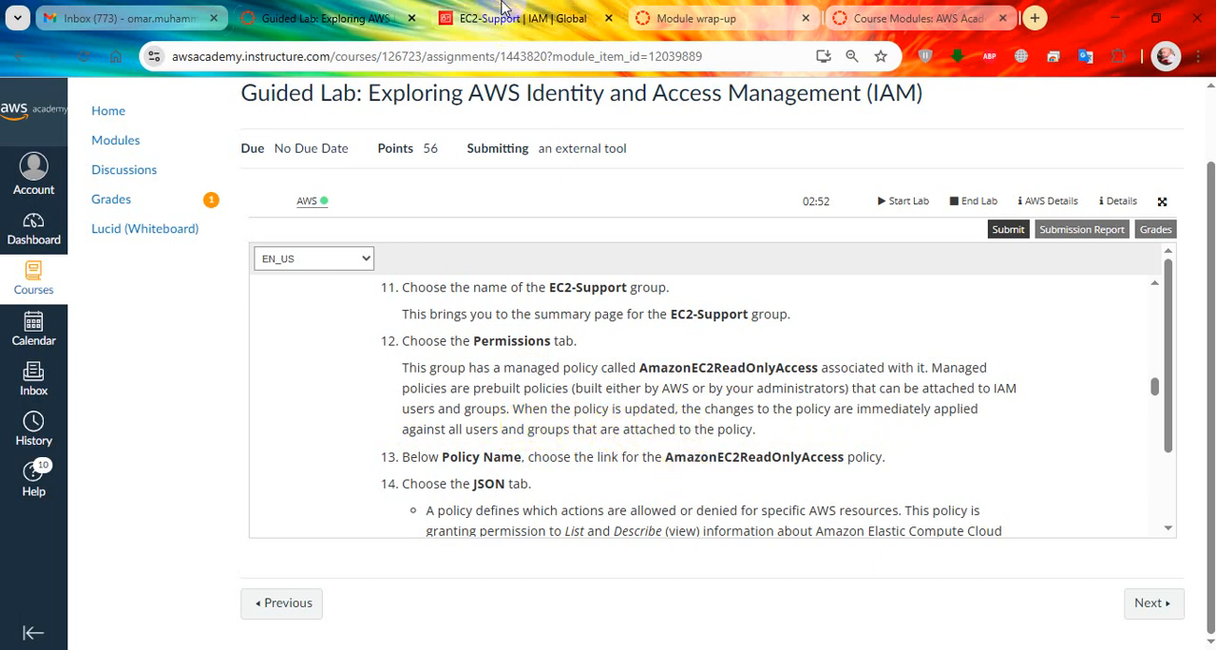
pyautogui.click(504, 11)
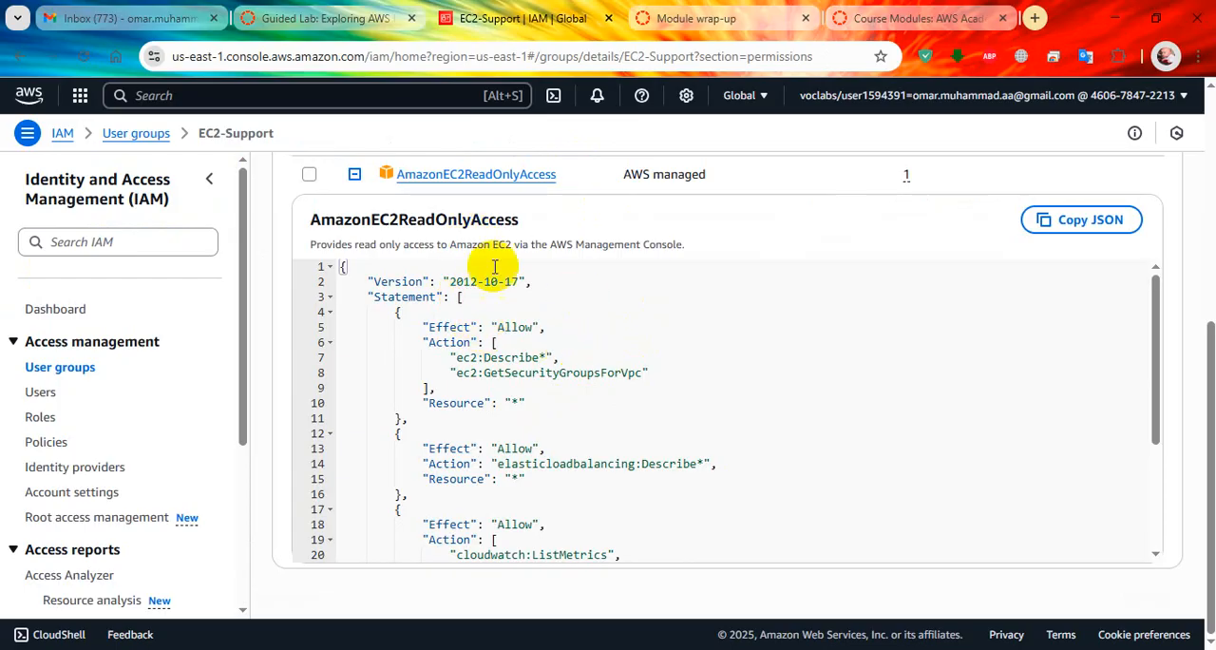
pyautogui.scroll(1, 502, 199)
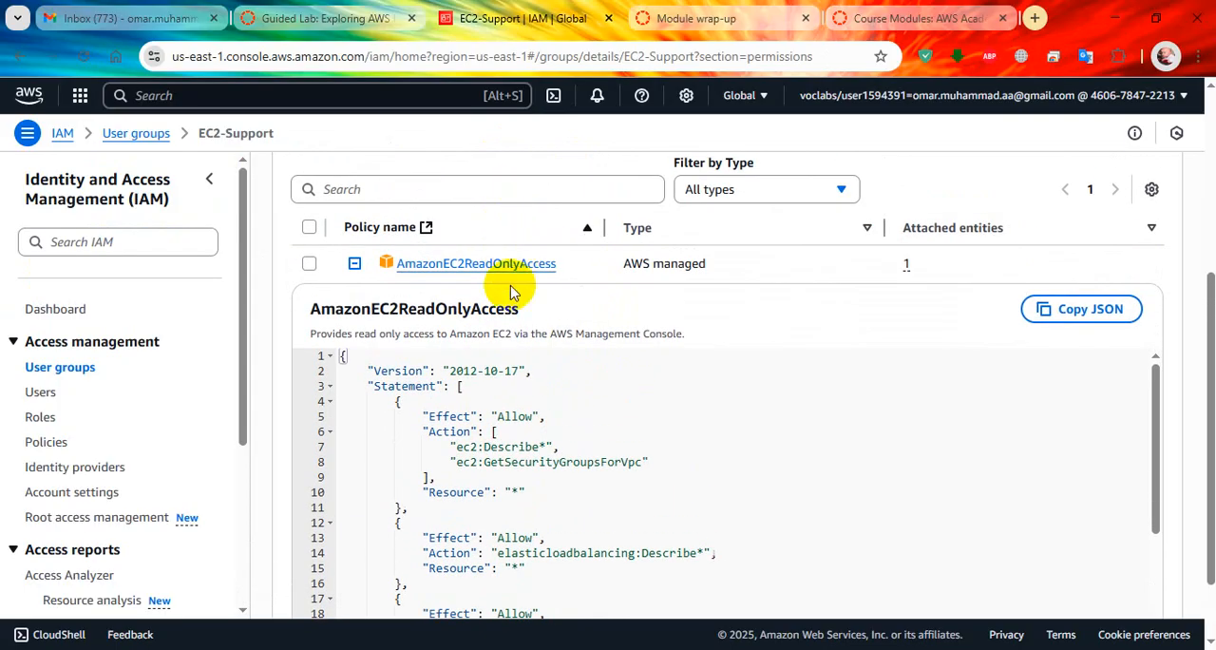
pyautogui.scroll(2, 581, 494)
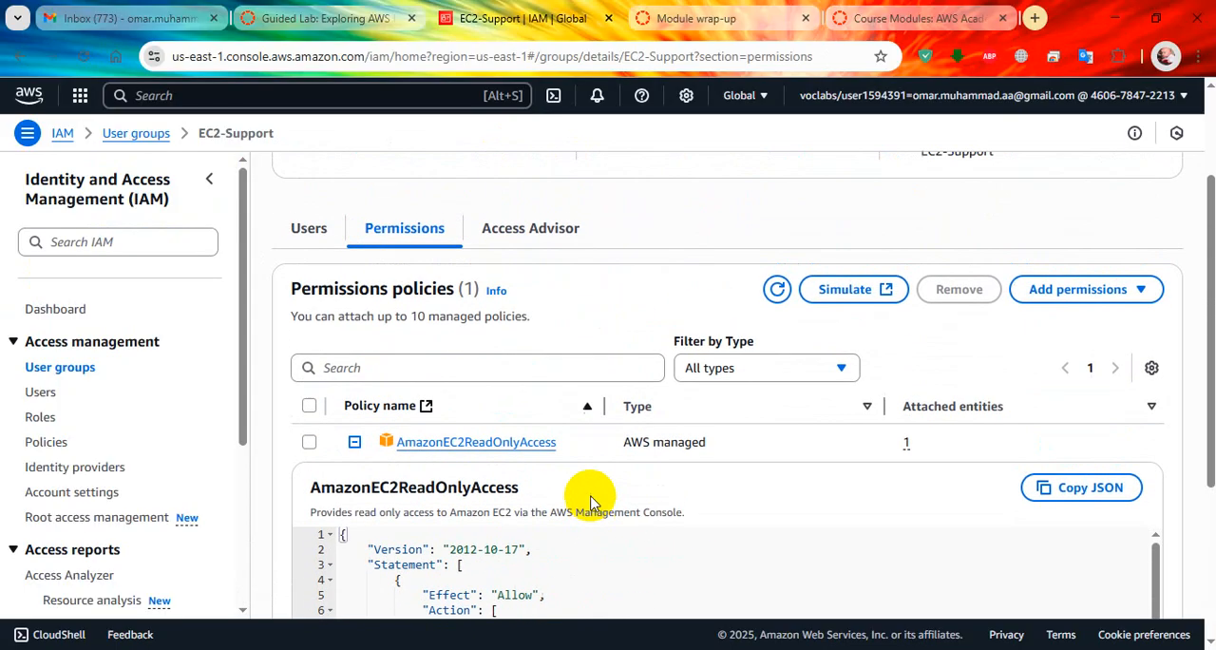
pyautogui.scroll(2, 505, 377)
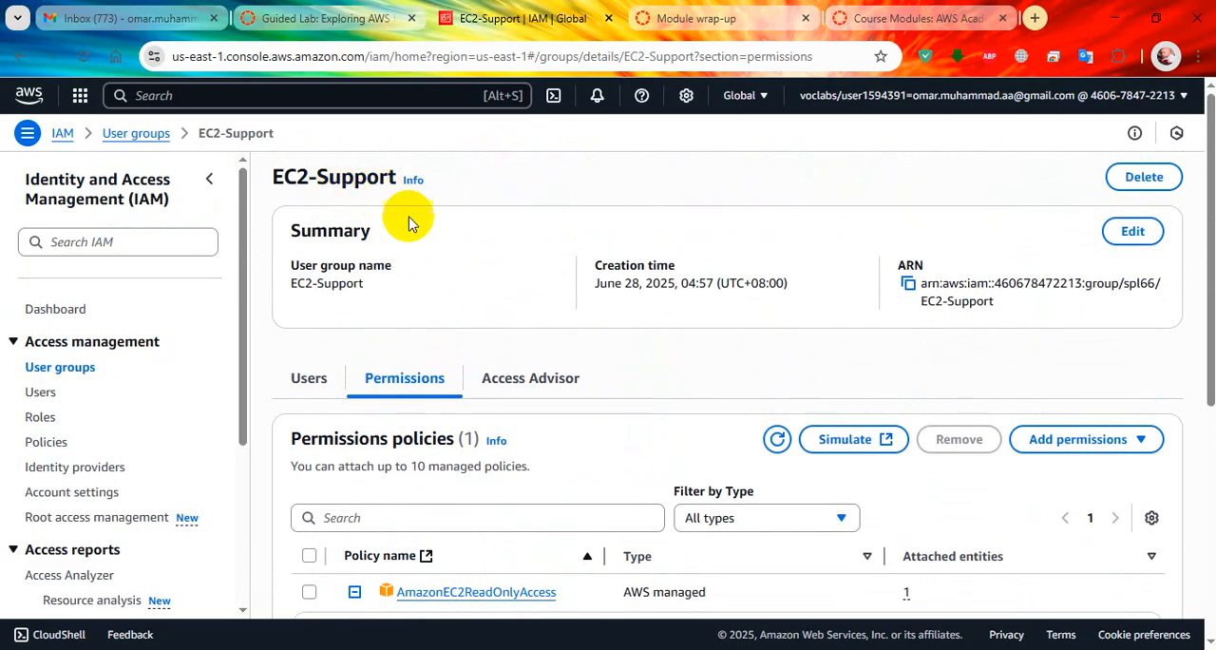
pyautogui.scroll(-5, 437, 266)
pyautogui.scroll(-3, 504, 384)
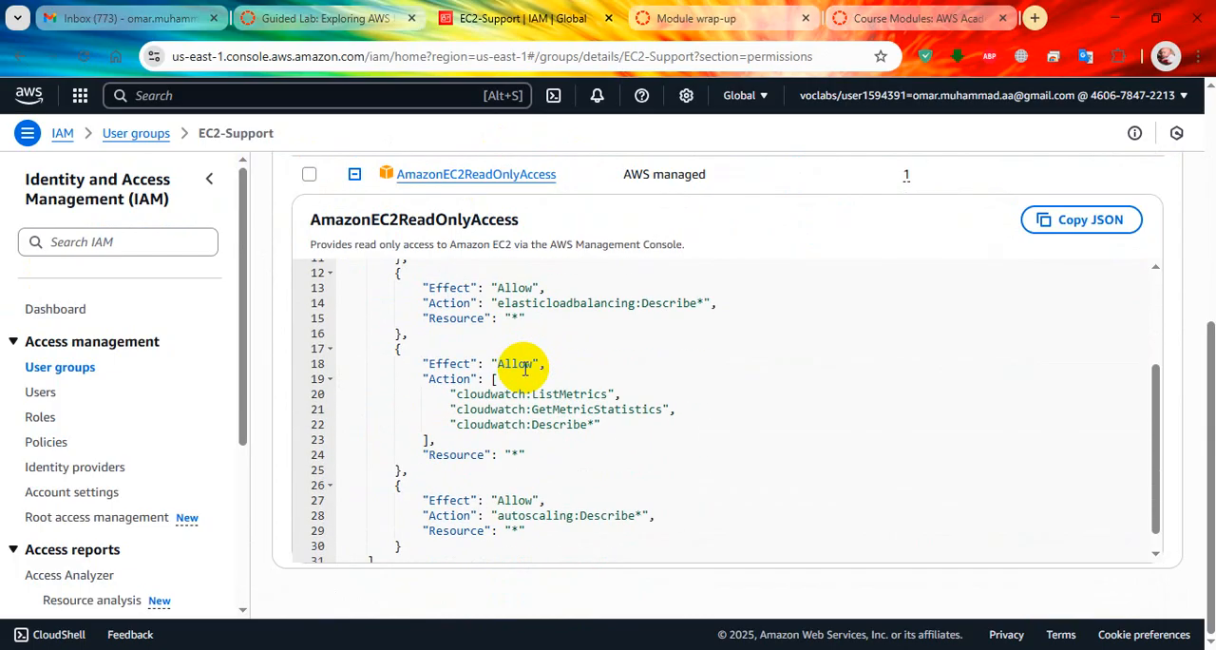
# Read lab steps 13 and 14 and open the AmazonEC2ReadOnlyAccess policy's details page from the EC2-Support group.
pyautogui.click(328, 19)
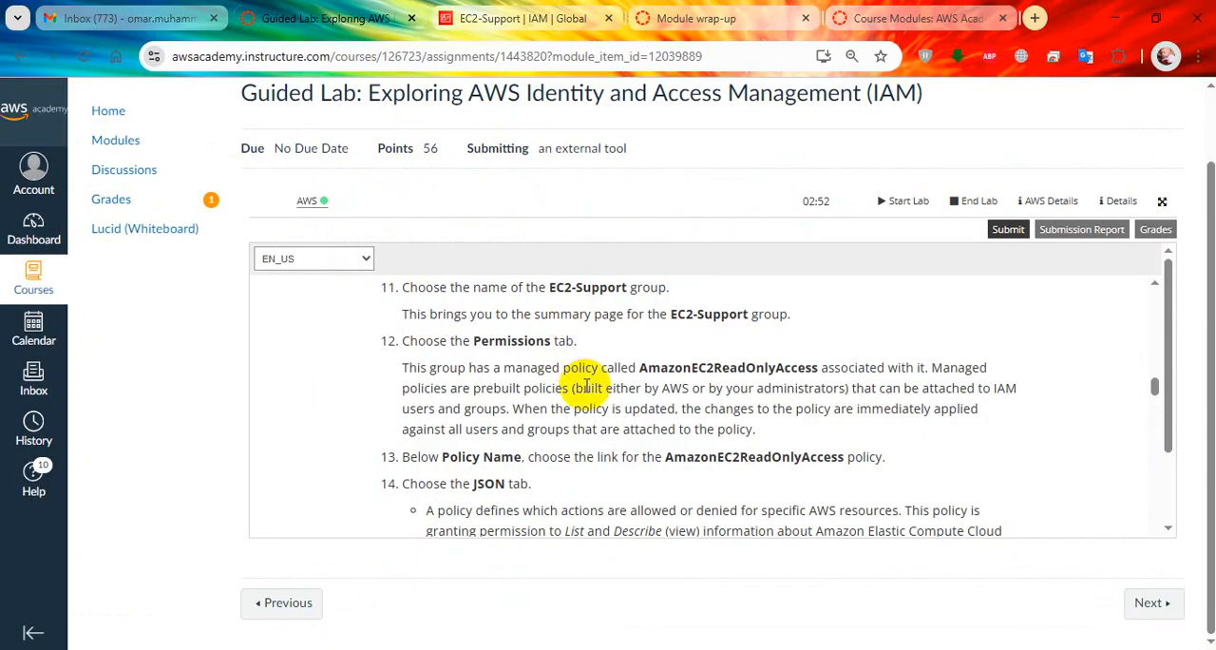
pyautogui.scroll(-1, 570, 361)
pyautogui.scroll(1, 532, 351)
pyautogui.scroll(-1, 619, 394)
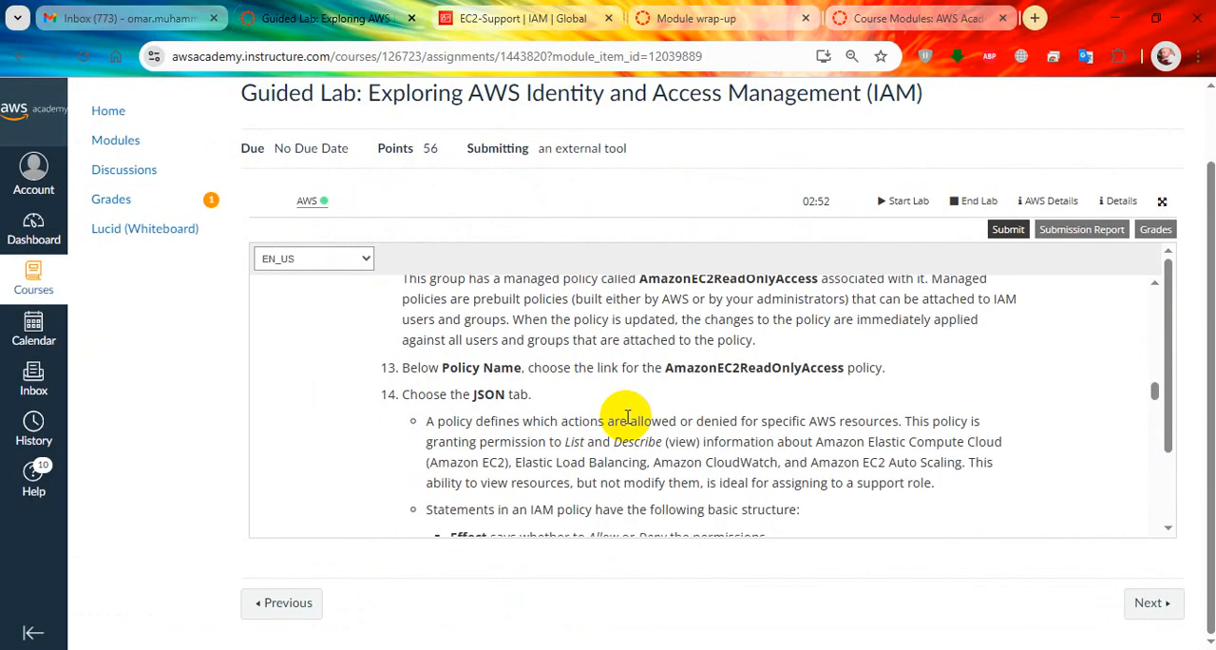
pyautogui.scroll(-1, 597, 412)
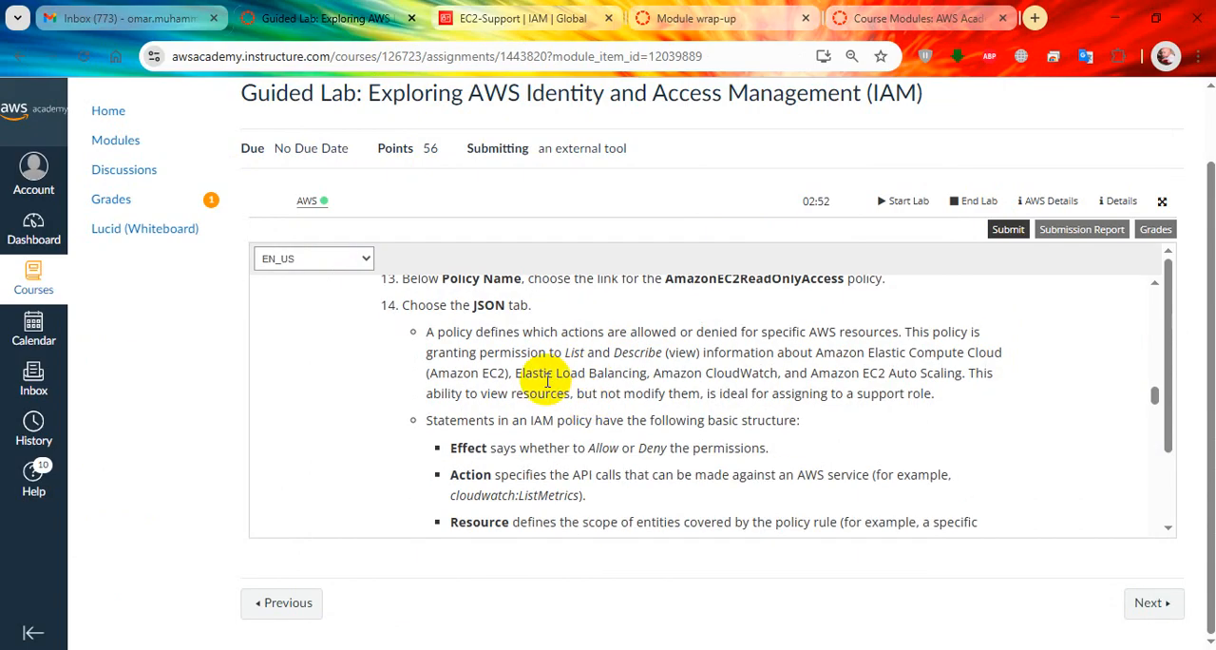
pyautogui.scroll(1, 546, 390)
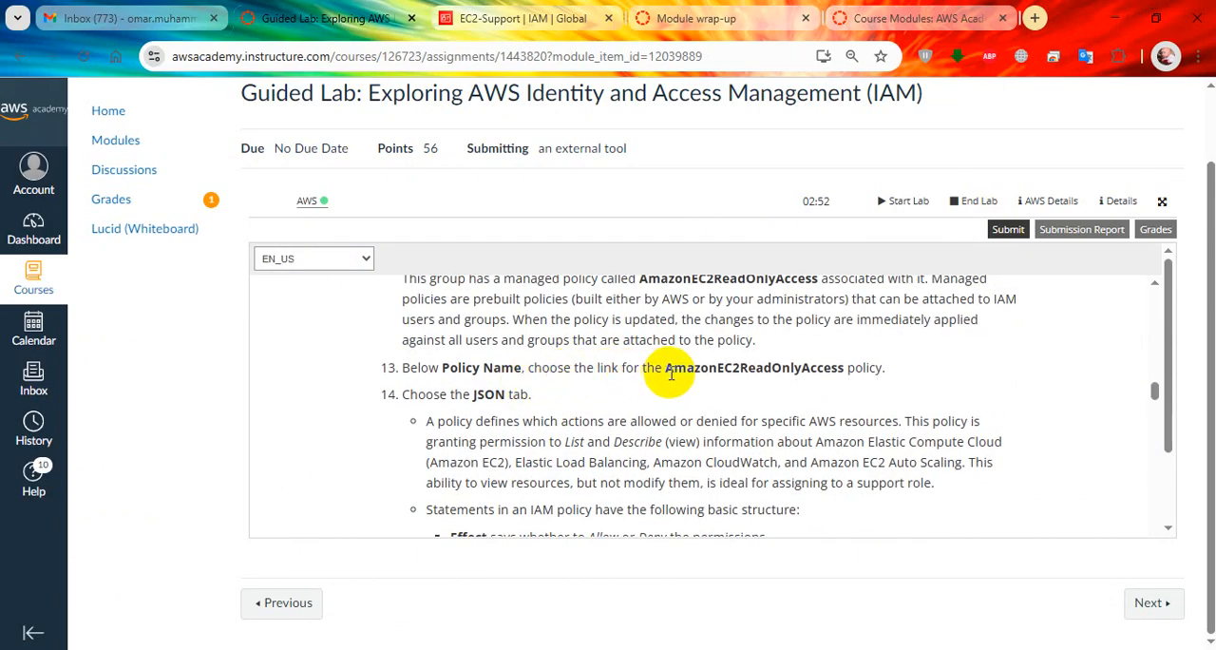
pyautogui.click(531, 18)
pyautogui.scroll(10, 542, 354)
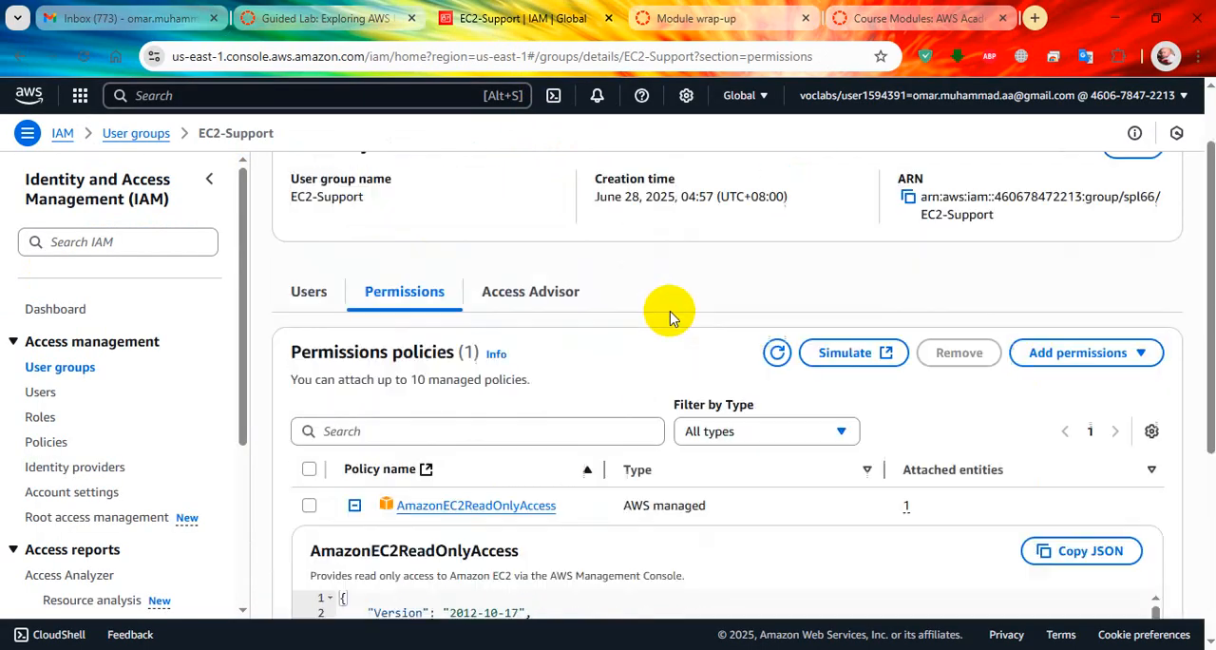
pyautogui.scroll(-2, 678, 429)
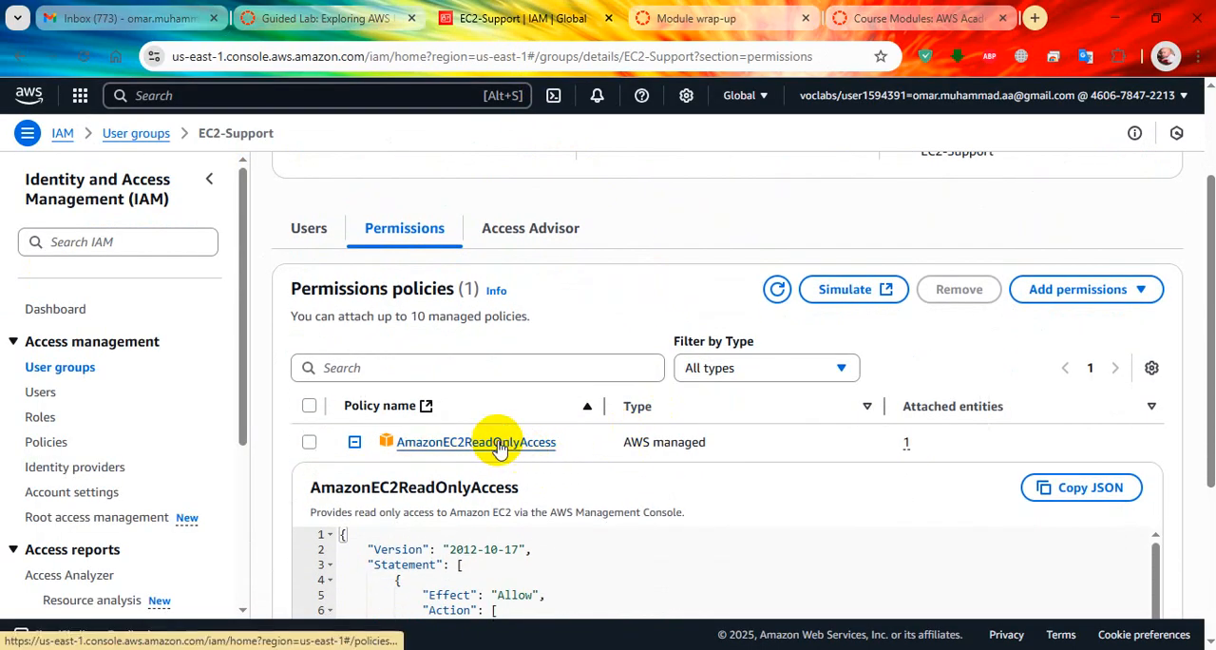
pyautogui.click(497, 442)
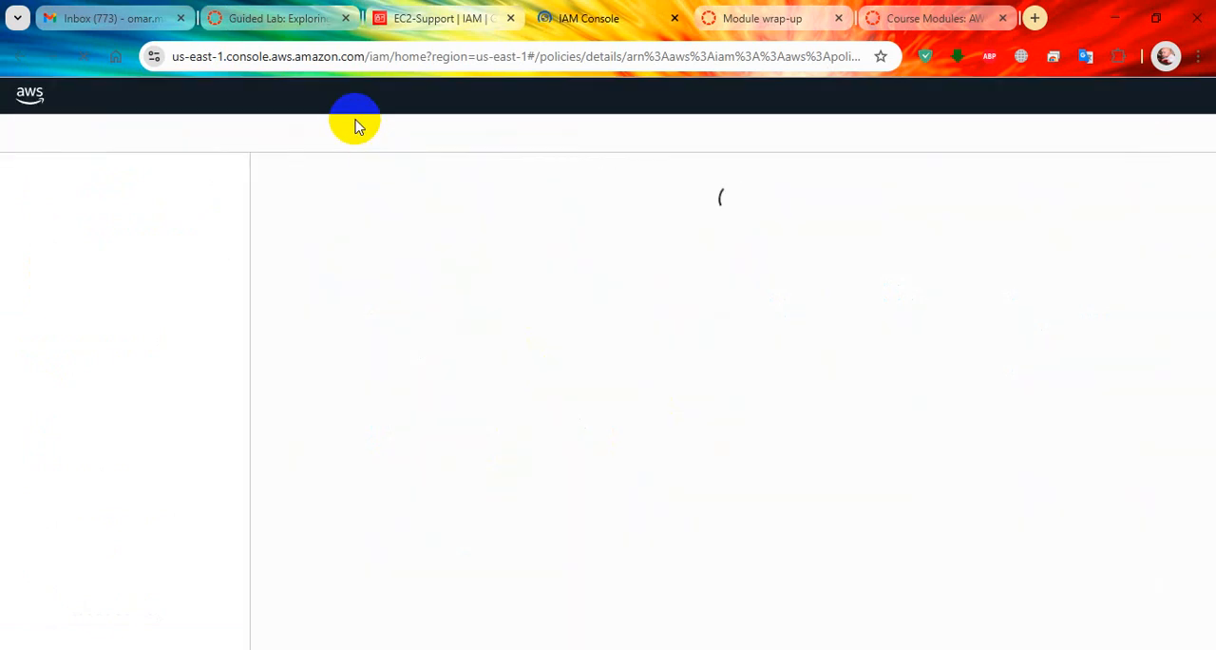
# Recheck lab step 14 and display the permissions defined in the AmazonEC2ReadOnlyAccess policy as JSON.
pyautogui.click(282, 12)
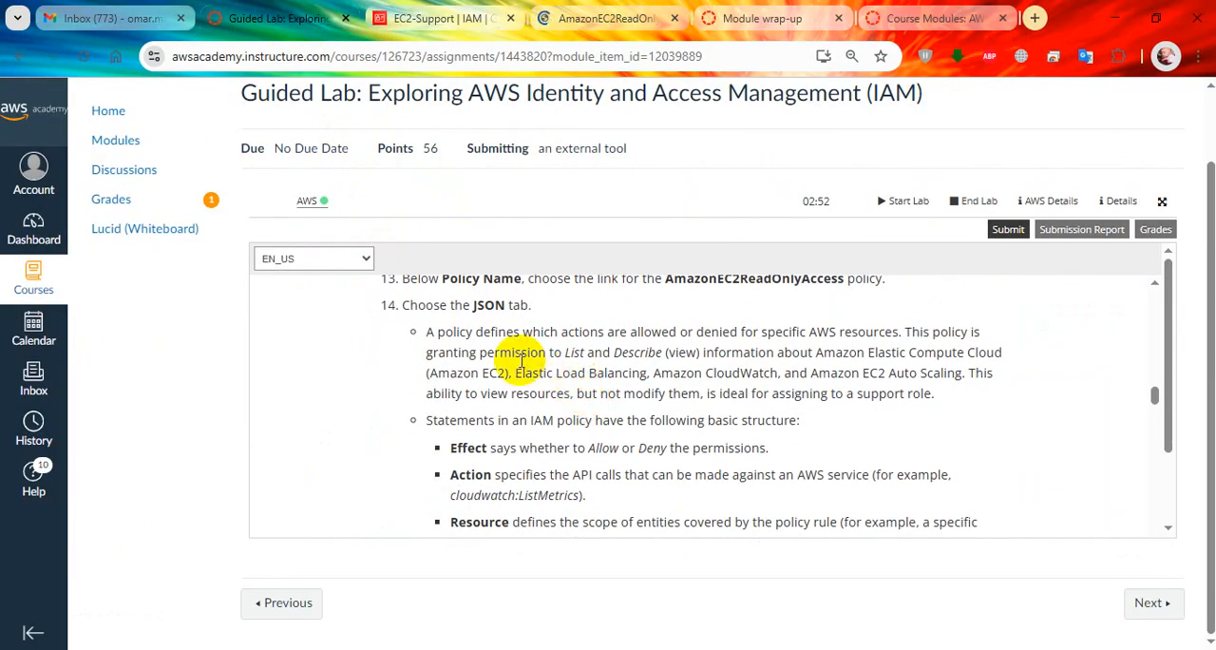
pyautogui.click(594, 13)
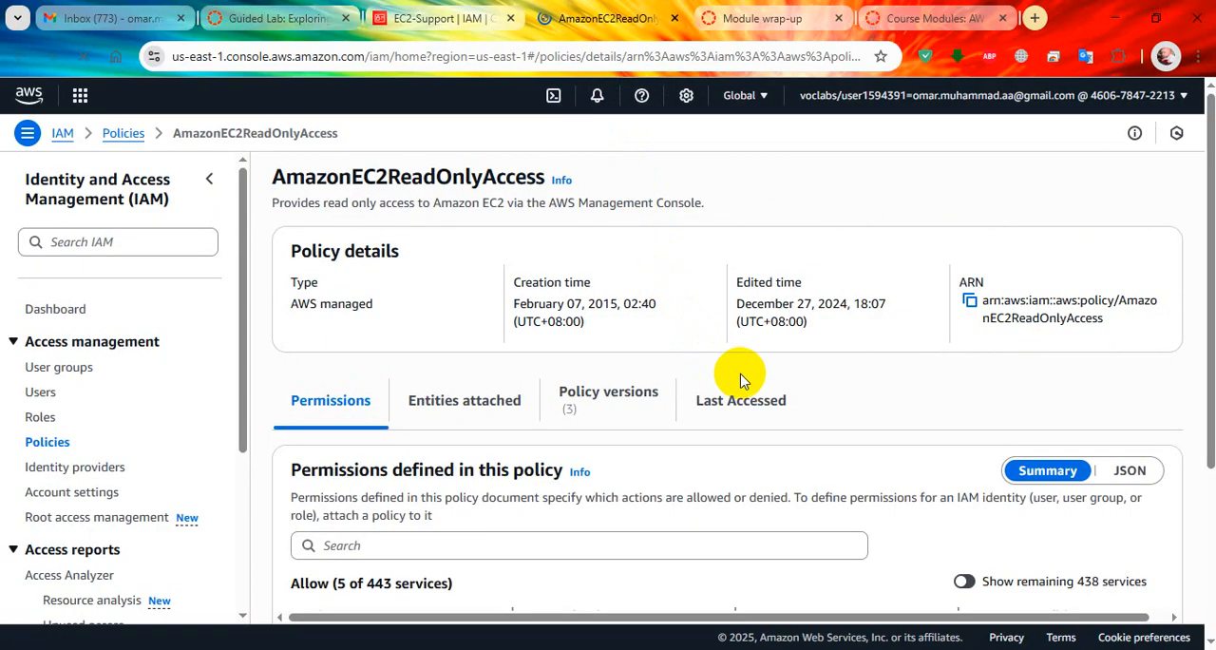
pyautogui.scroll(-3, 738, 385)
pyautogui.scroll(1, 817, 392)
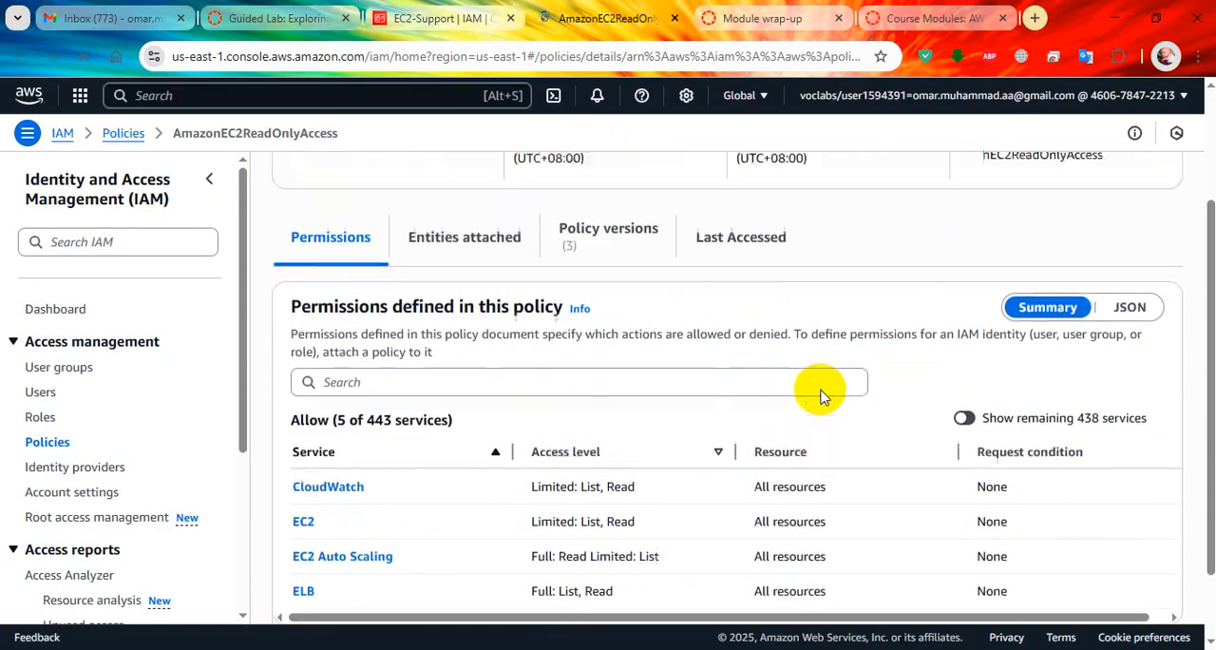
pyautogui.click(1131, 309)
pyautogui.scroll(-3, 790, 380)
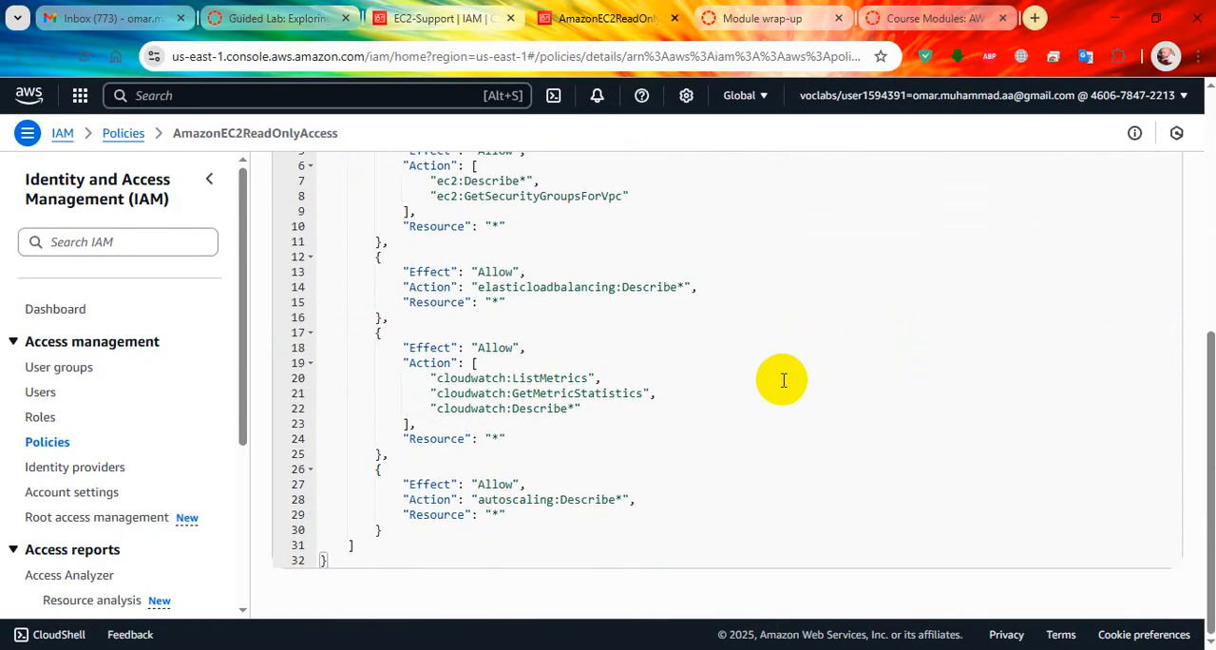
pyautogui.scroll(5, 784, 380)
# Review the policy JSON on the EC2-Support group page and read the lab's explanation of Effect, Action and Resource.
pyautogui.click(442, 18)
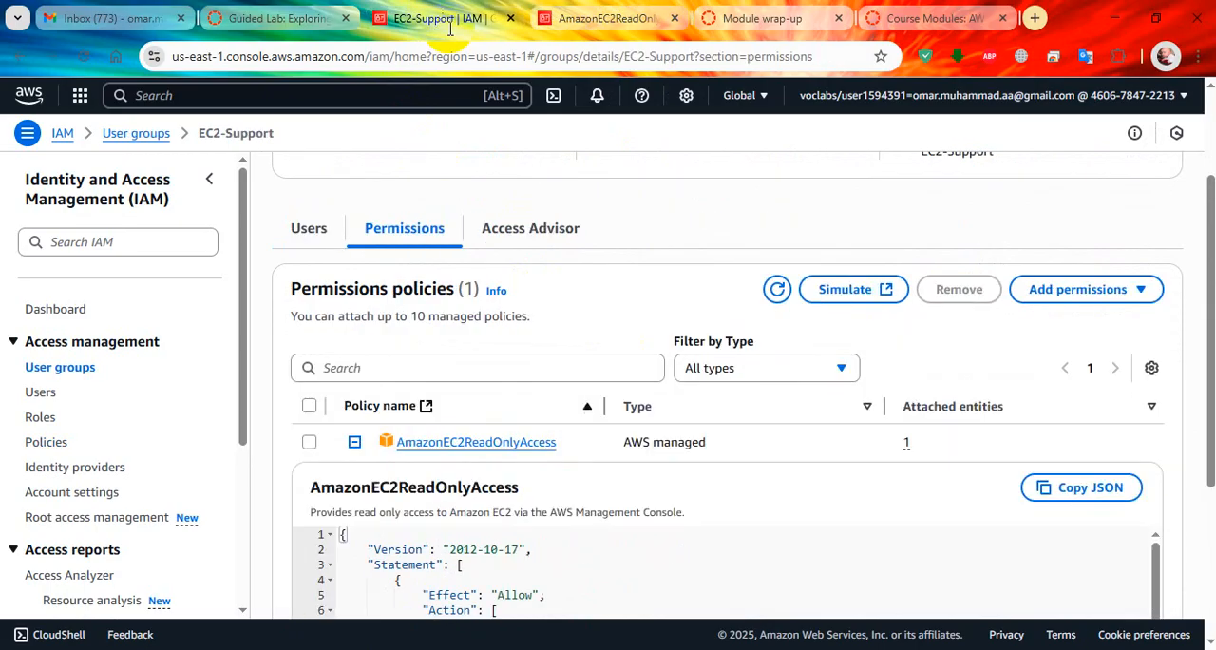
pyautogui.scroll(-5, 618, 418)
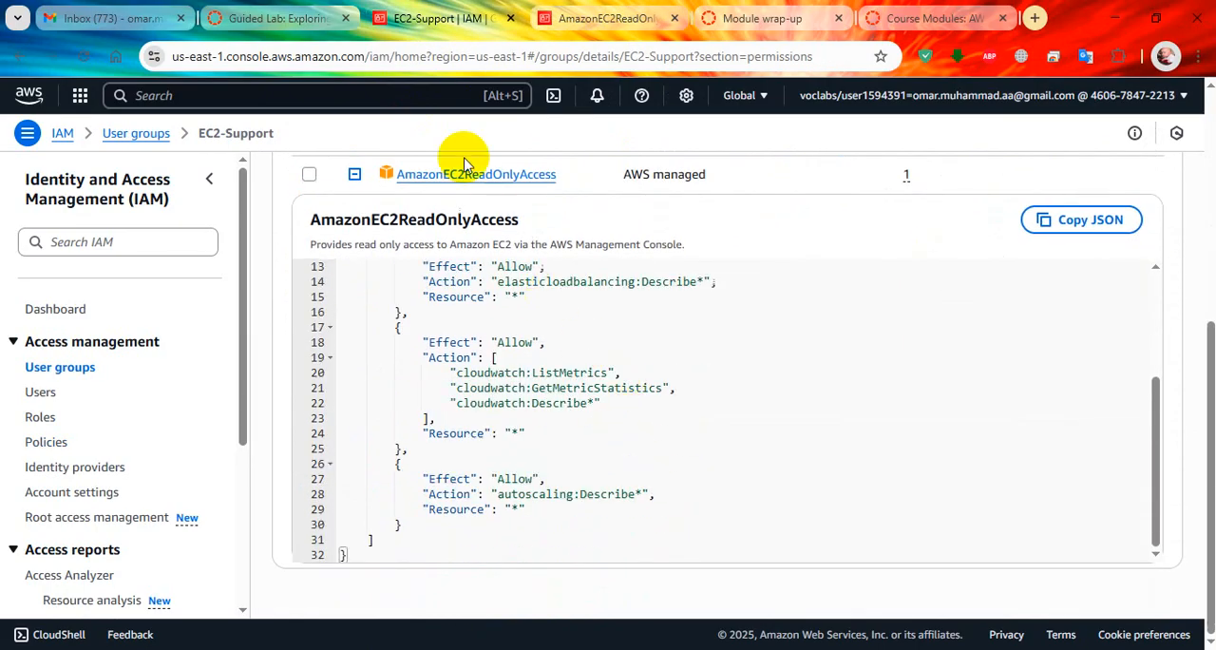
pyautogui.click(292, 9)
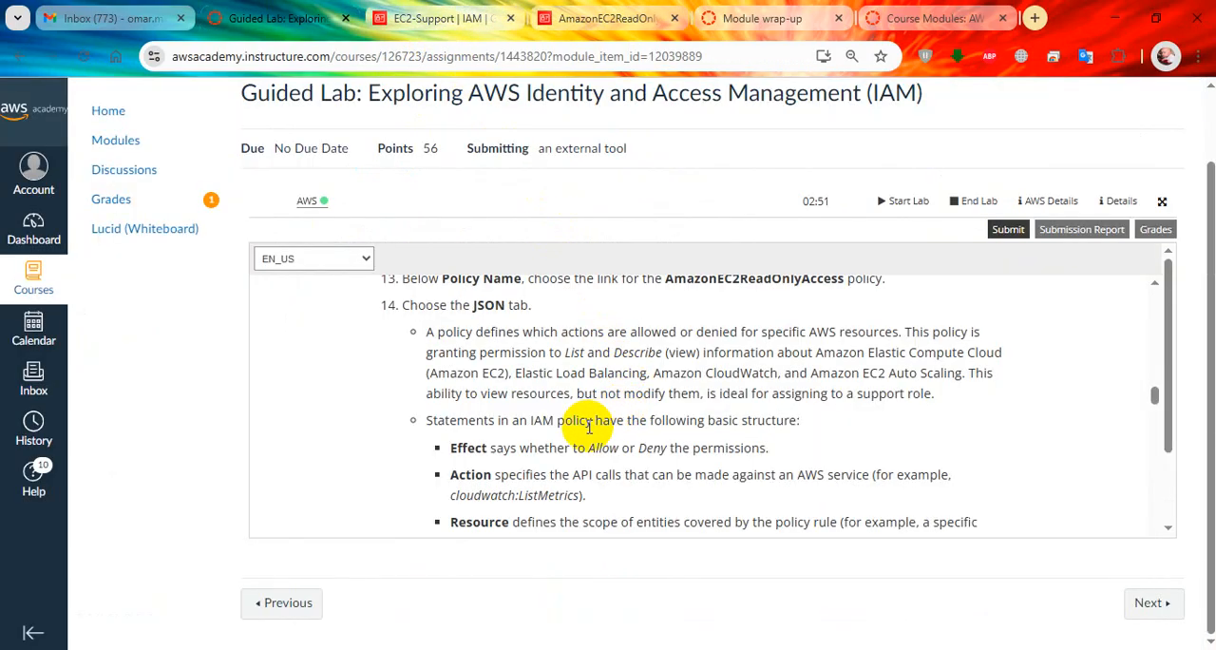
pyautogui.scroll(-1, 589, 427)
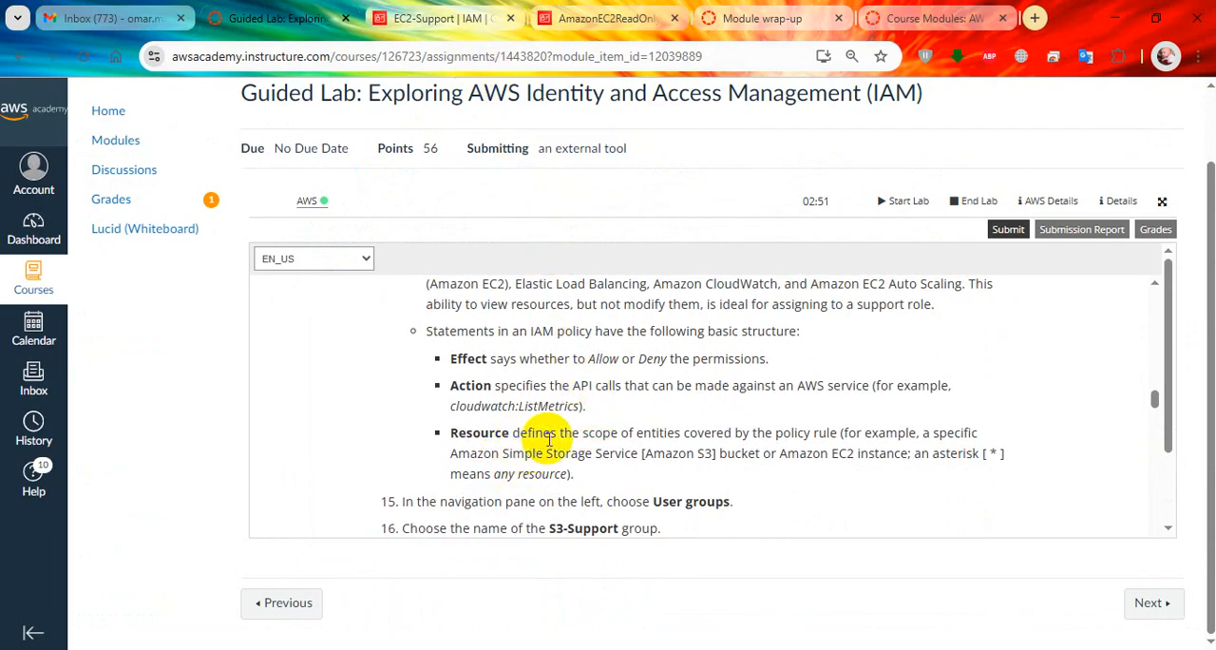
# Examine the Effect, Action and Resource entries in the AmazonEC2ReadOnlyAccess JSON, highlighting the elasticloadbalancing:Describe* and autoscaling:Describe* actions.
pyautogui.click(608, 18)
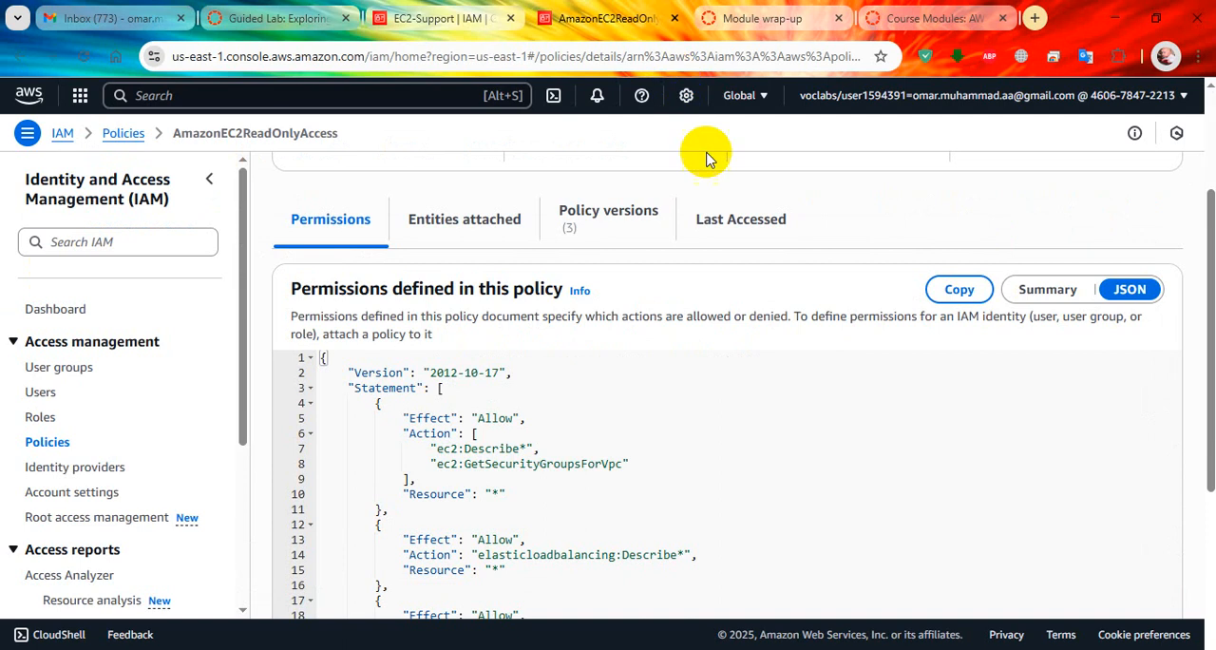
pyautogui.scroll(-2, 724, 407)
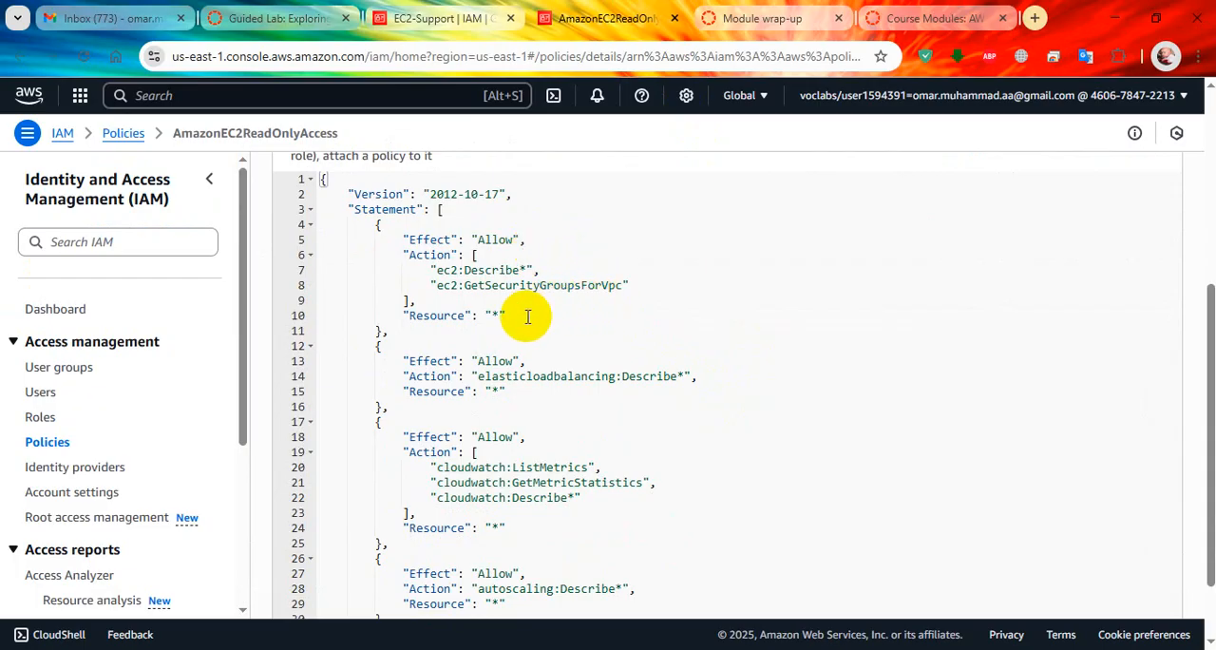
pyautogui.moveTo(452, 316); pyautogui.dragTo(506, 317)
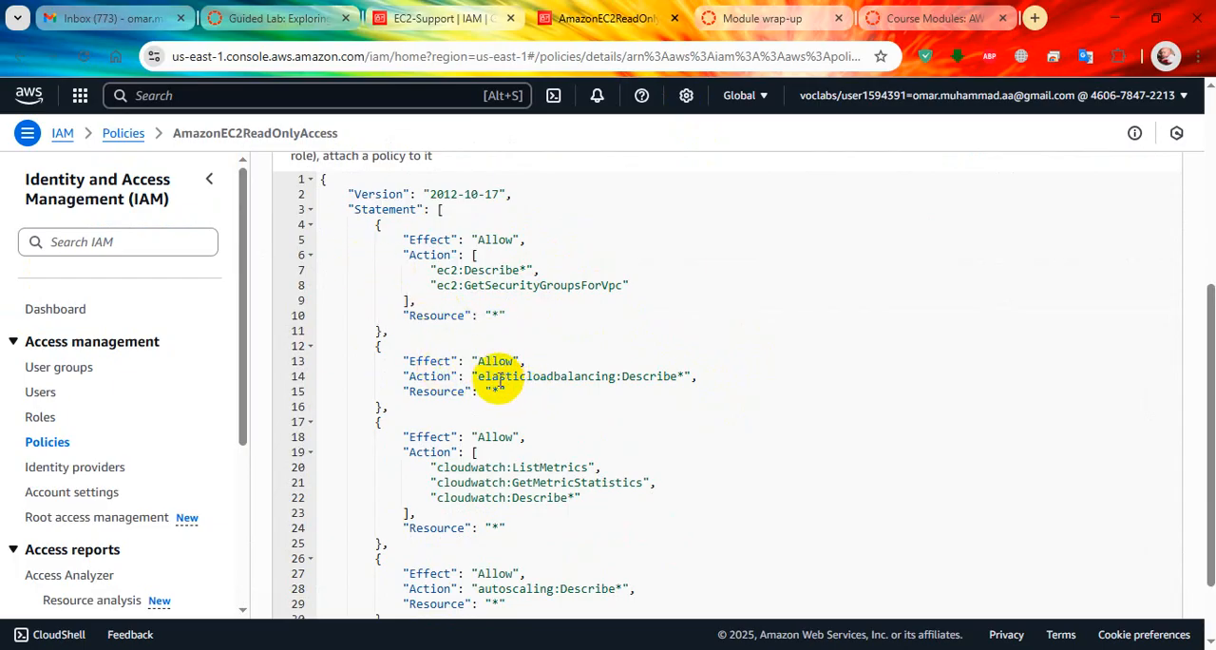
pyautogui.moveTo(481, 378); pyautogui.dragTo(695, 376)
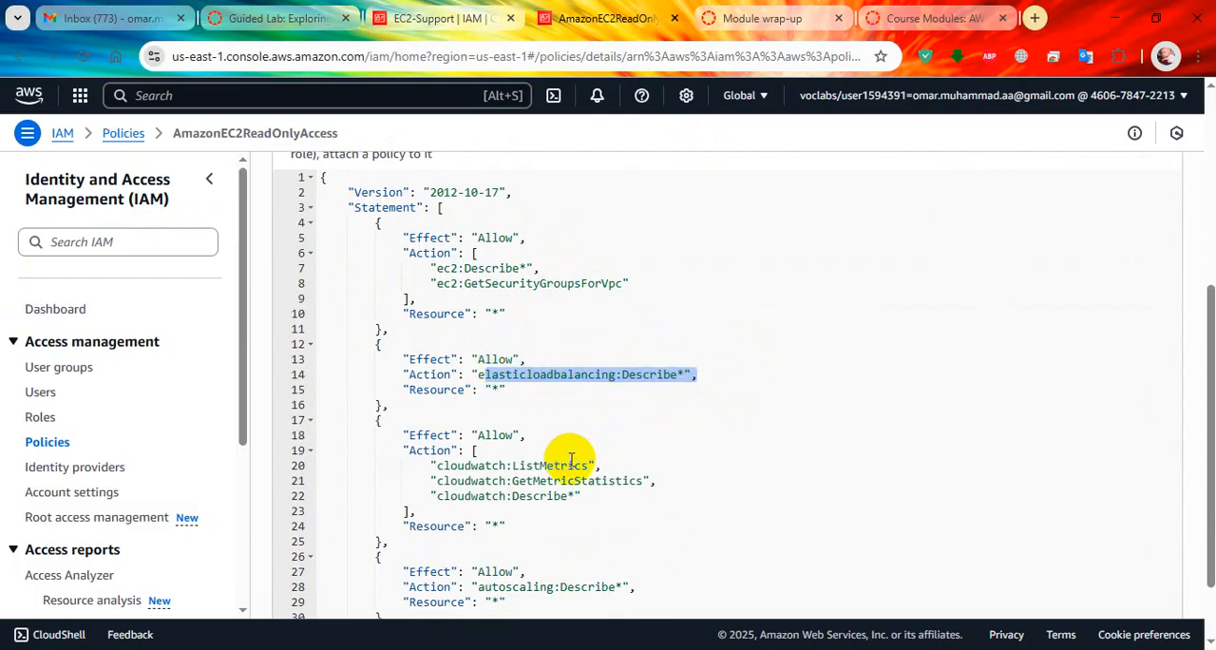
pyautogui.scroll(-2, 567, 462)
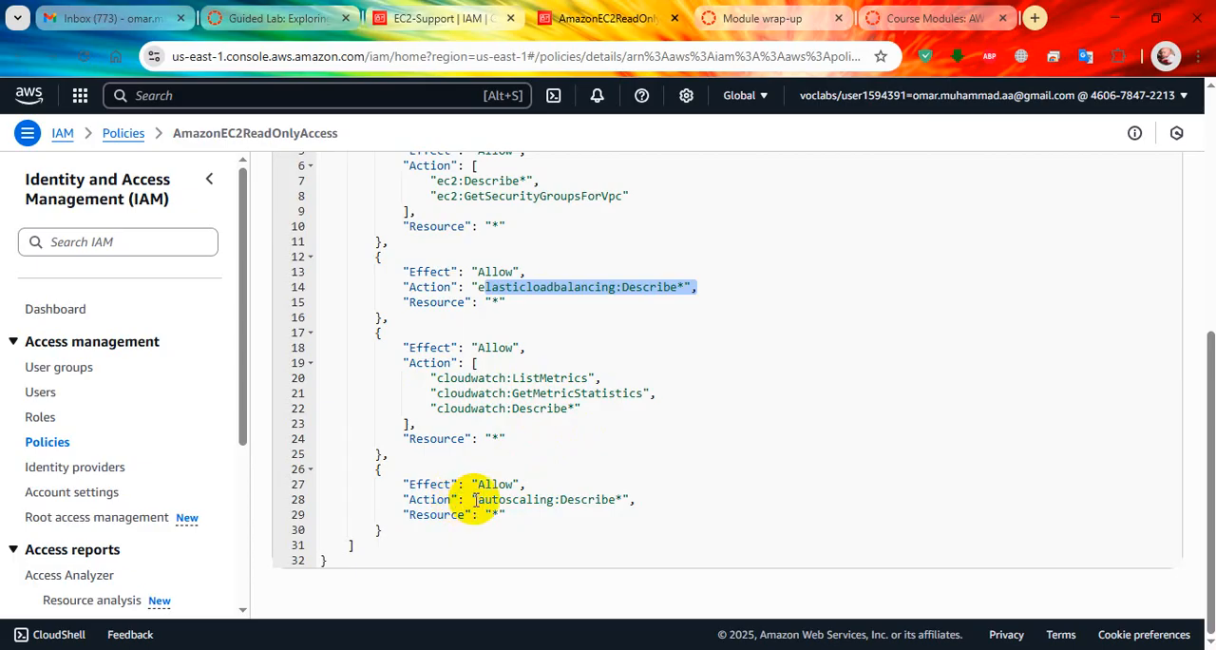
pyautogui.moveTo(479, 501); pyautogui.dragTo(623, 498)
pyautogui.scroll(3, 609, 465)
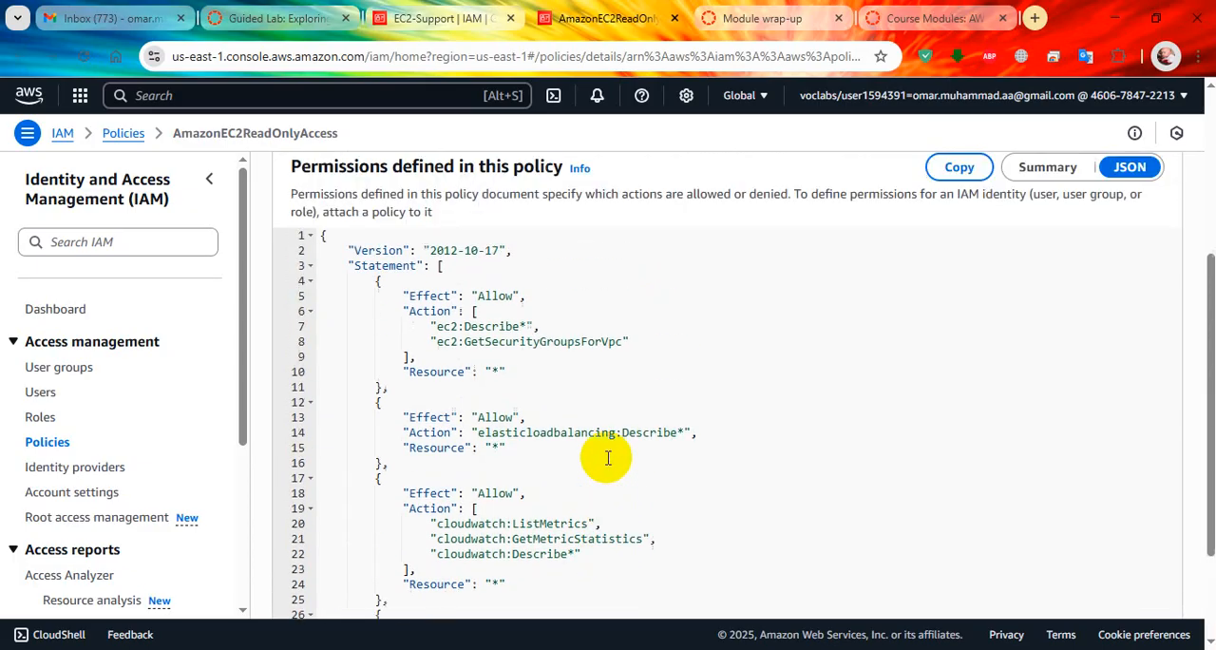
pyautogui.scroll(-3, 607, 455)
# Read lab steps 15 to 19 about the S3-Support group and return the console to the IAM user groups list.
pyautogui.click(442, 18)
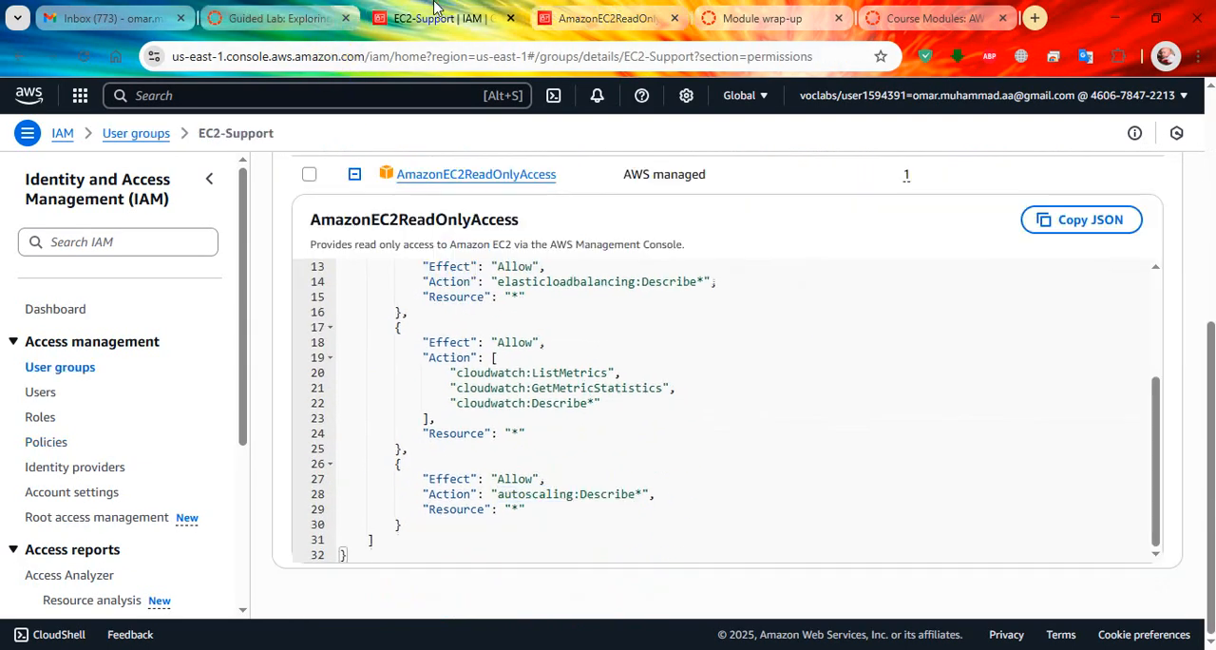
pyautogui.click(328, 10)
pyautogui.scroll(-1, 590, 304)
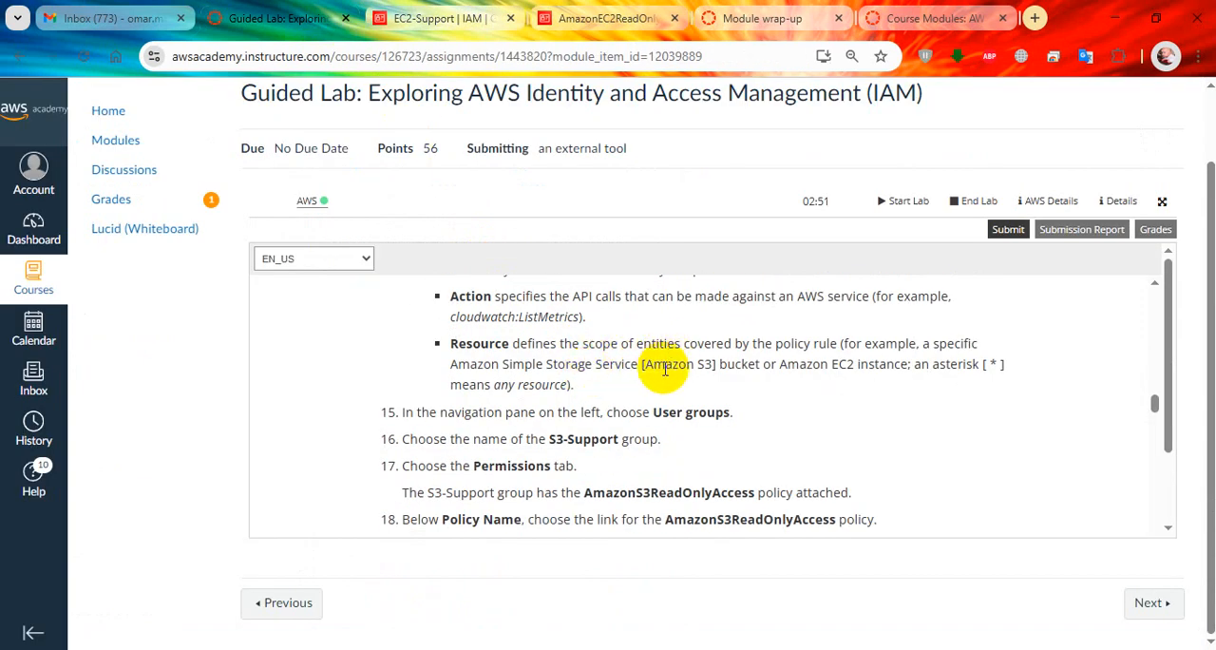
pyautogui.scroll(1, 665, 371)
pyautogui.scroll(-2, 685, 366)
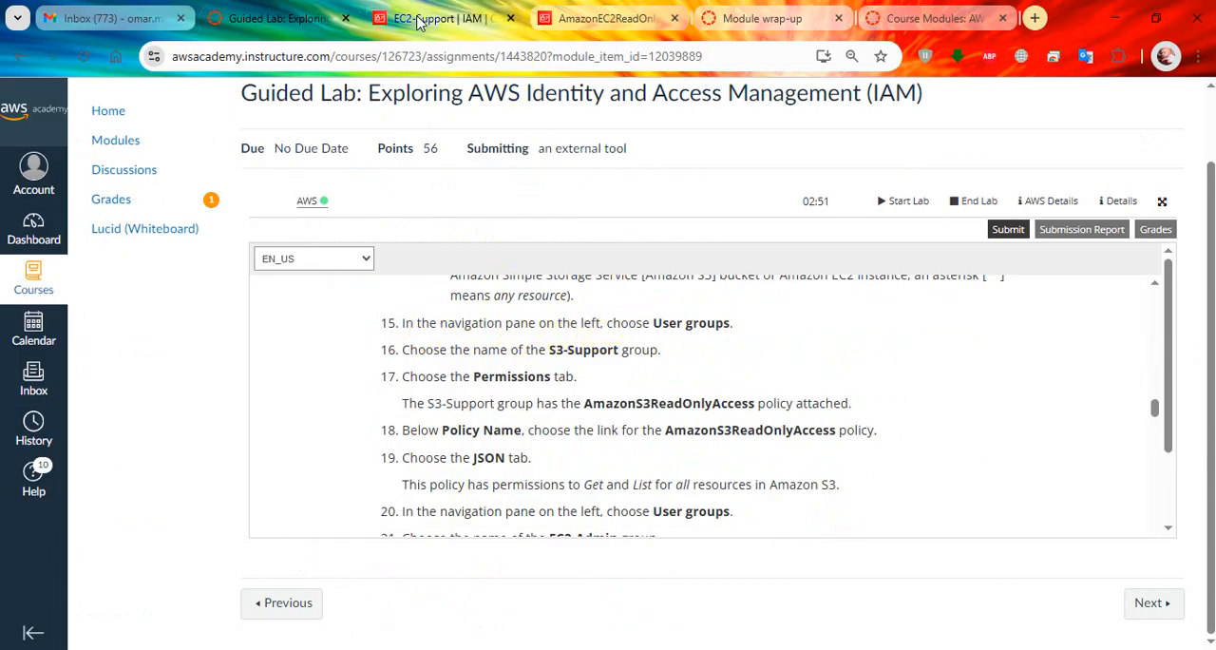
pyautogui.click(416, 21)
pyautogui.click(49, 375)
pyautogui.click(255, 19)
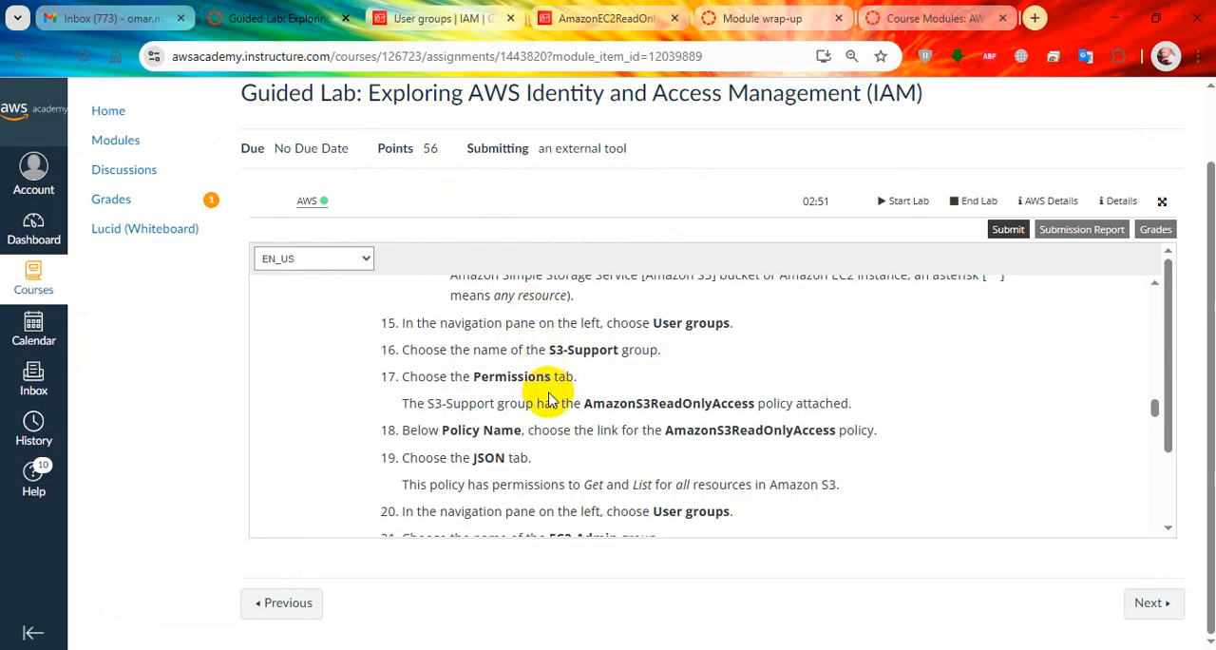
# Open the S3-Support user group and recheck lab steps 16 to 19 about its attached policy.
pyautogui.click(450, 11)
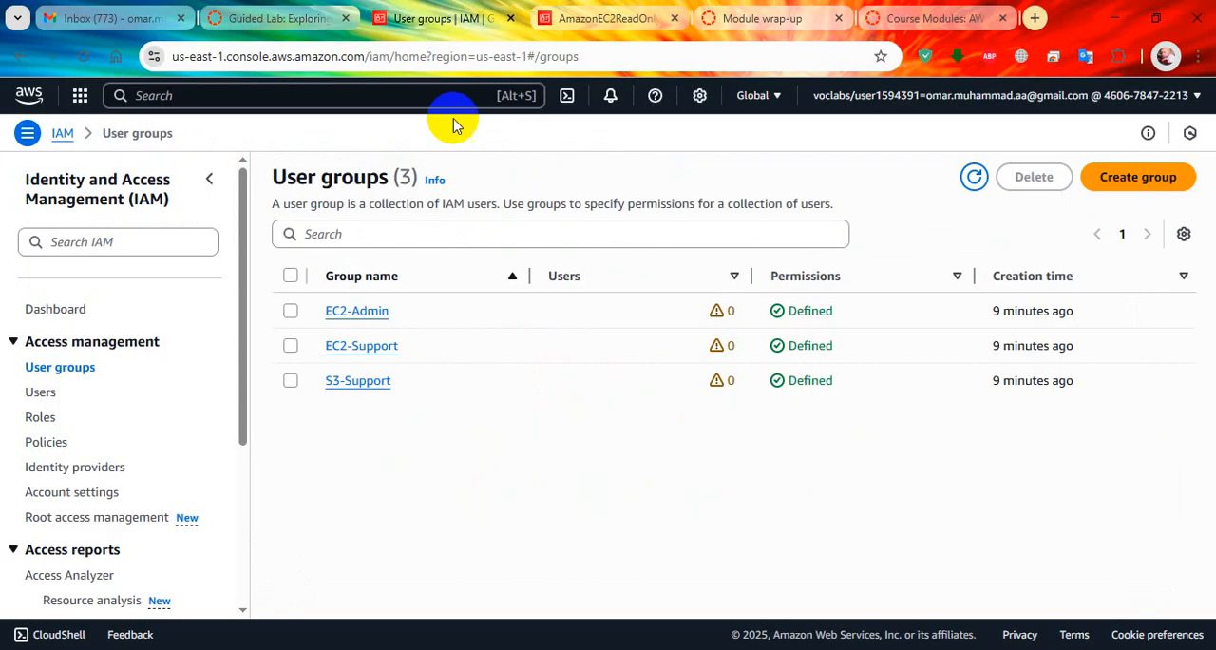
pyautogui.click(399, 381)
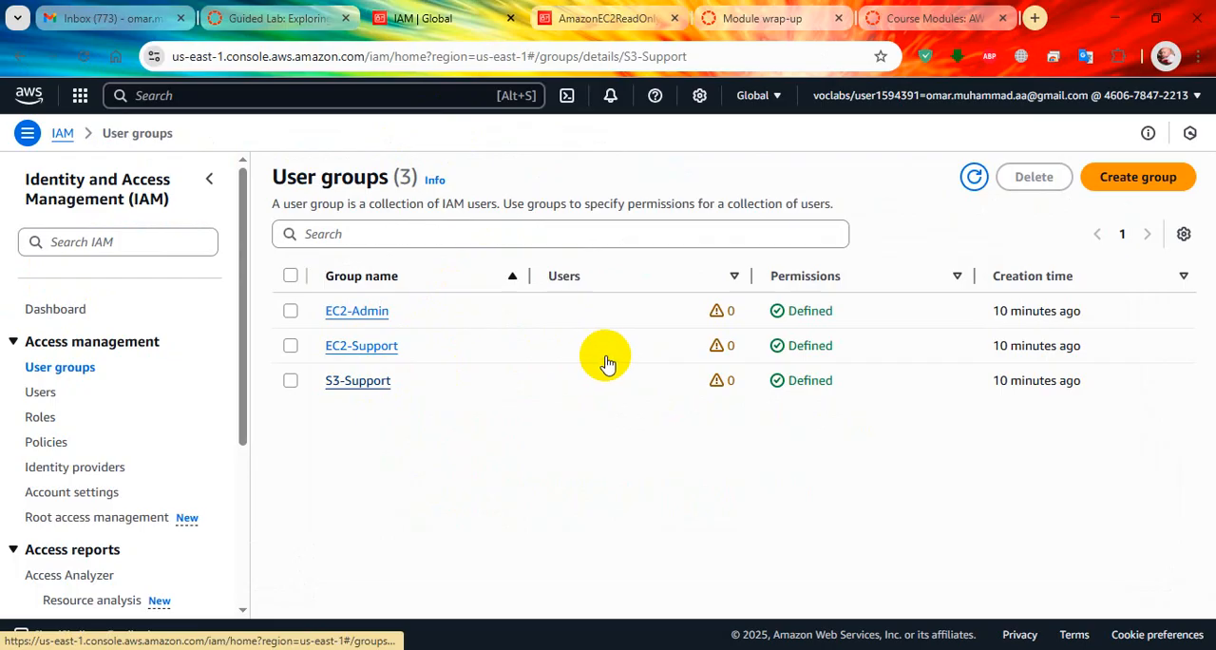
pyautogui.click(331, 11)
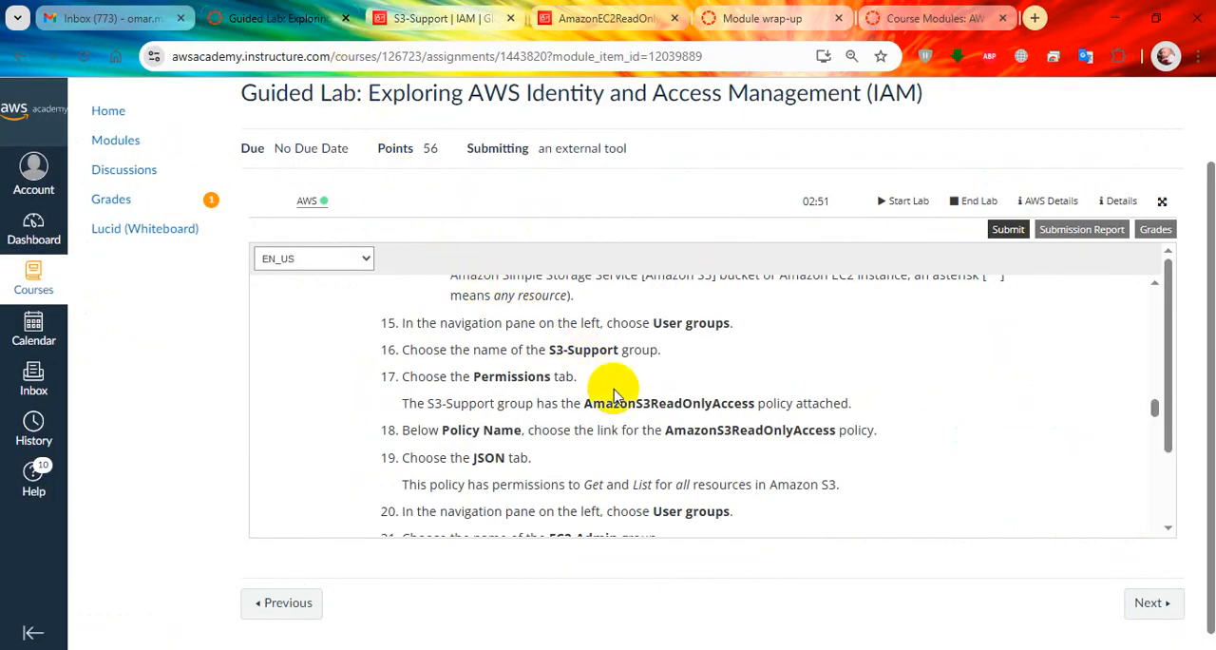
pyautogui.scroll(-1, 630, 402)
pyautogui.scroll(1, 625, 382)
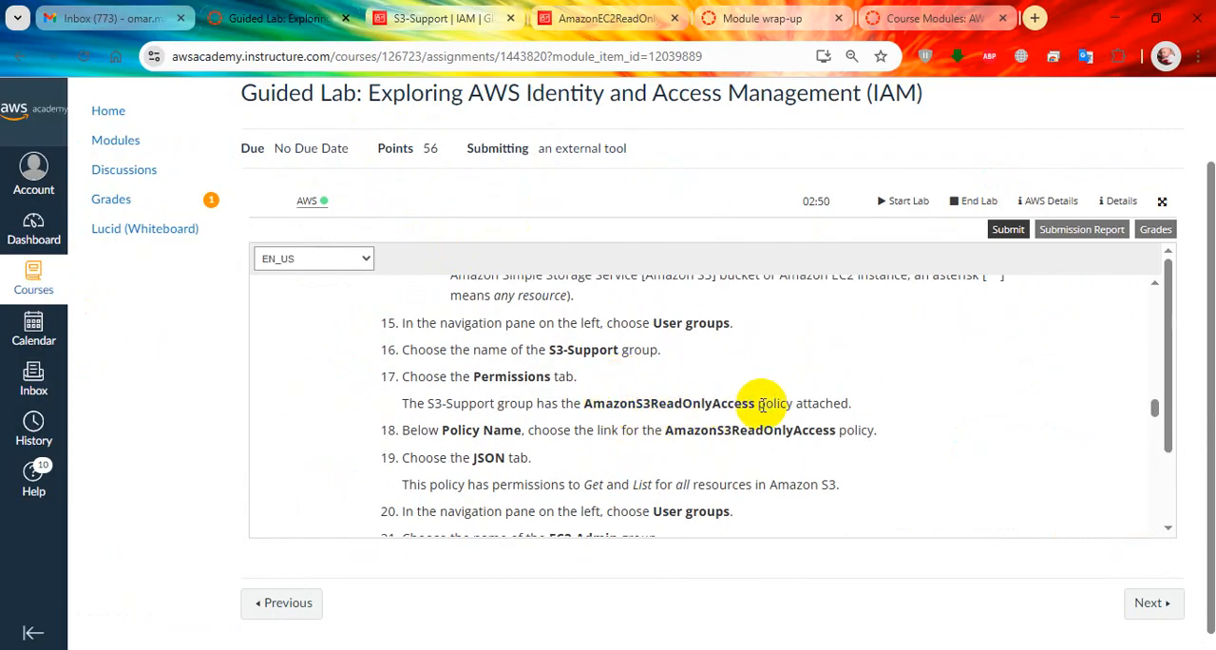
# Display the JSON of the AmazonS3ReadOnlyAccess policy in the S3-Support group's permissions and highlight the s3:Get* action.
pyautogui.click(447, 18)
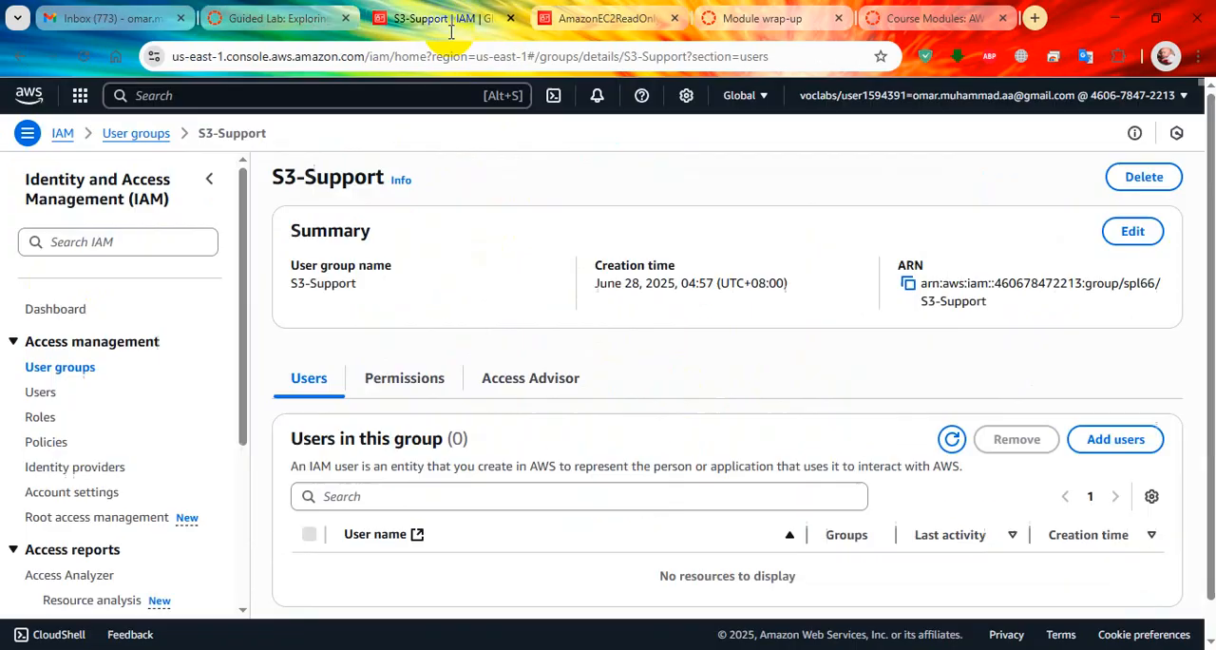
pyautogui.scroll(-1, 435, 404)
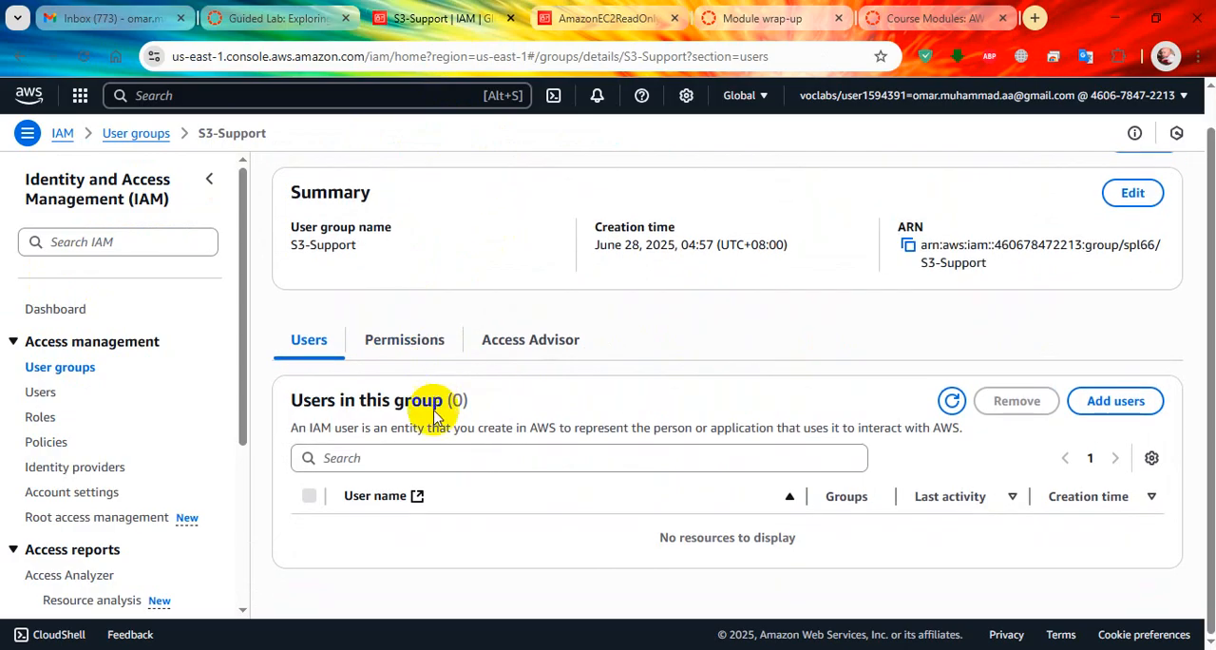
pyautogui.click(407, 339)
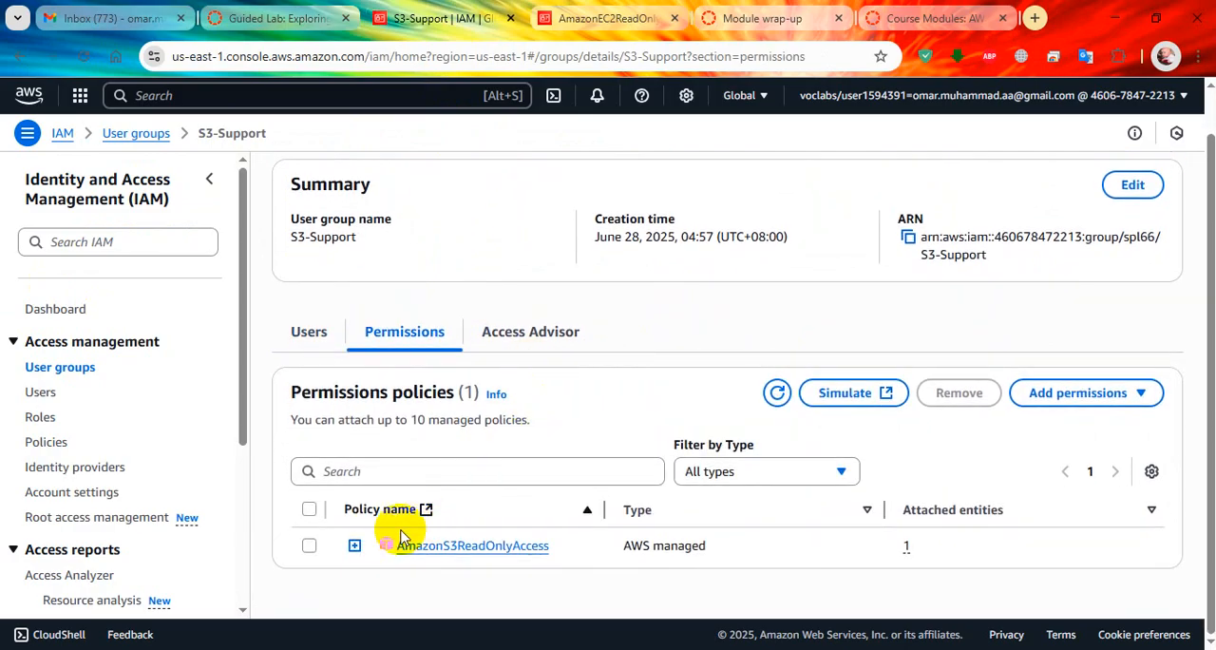
pyautogui.click(354, 544)
pyautogui.scroll(-3, 655, 404)
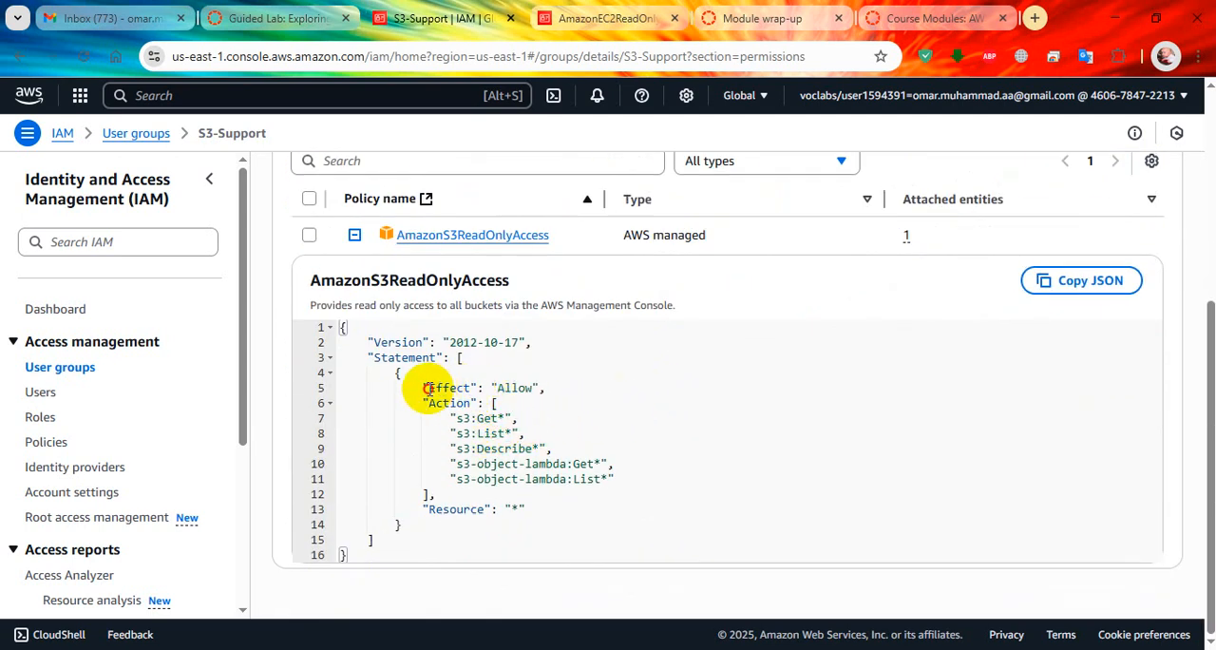
pyautogui.moveTo(544, 385); pyautogui.dragTo(510, 421)
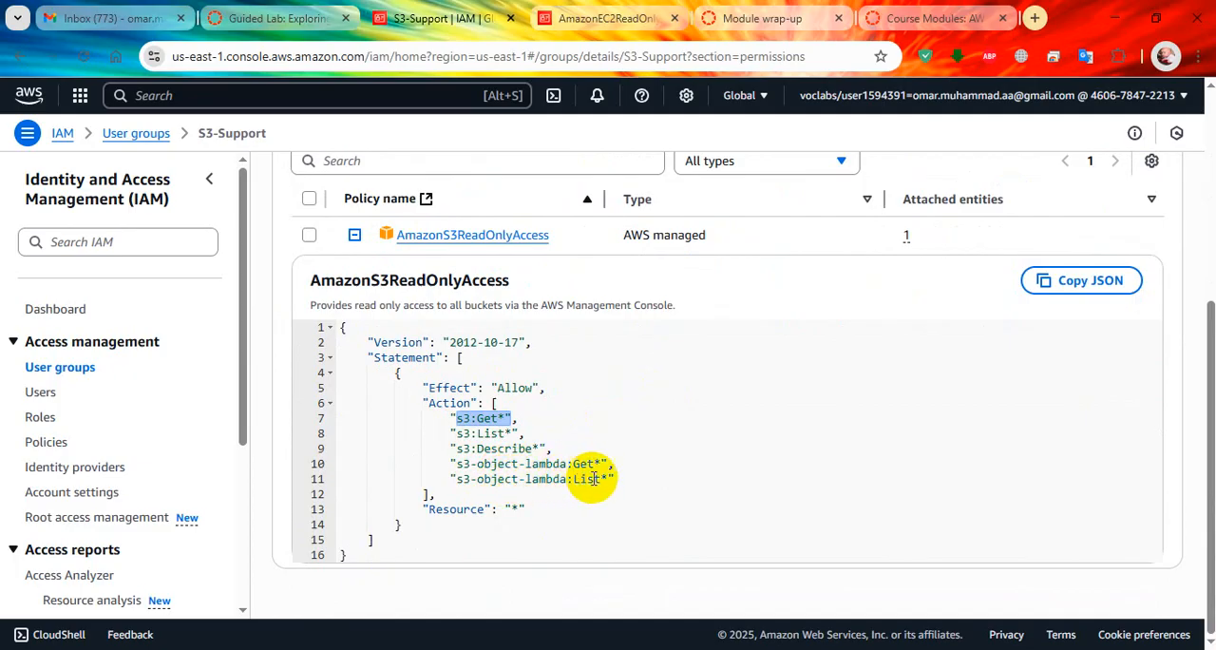
# Read lab steps 20 to 24 and open the EC2-Admin group from the IAM user groups list.
pyautogui.click(342, 26)
pyautogui.scroll(-3, 641, 370)
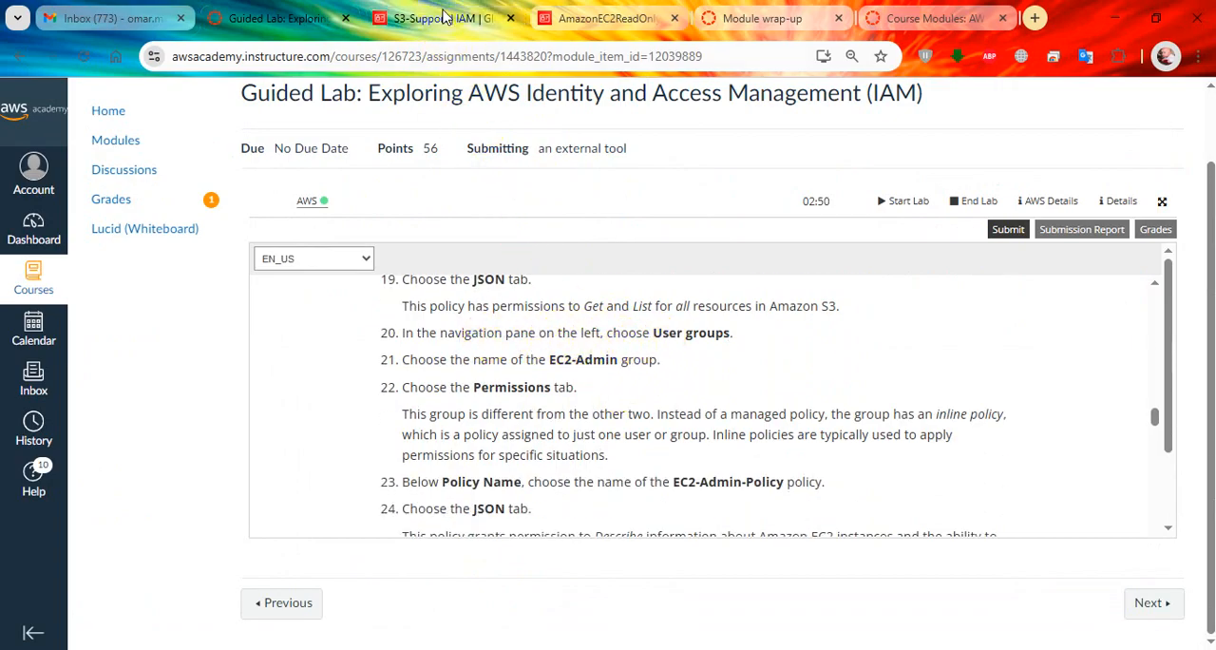
pyautogui.click(443, 18)
pyautogui.click(81, 374)
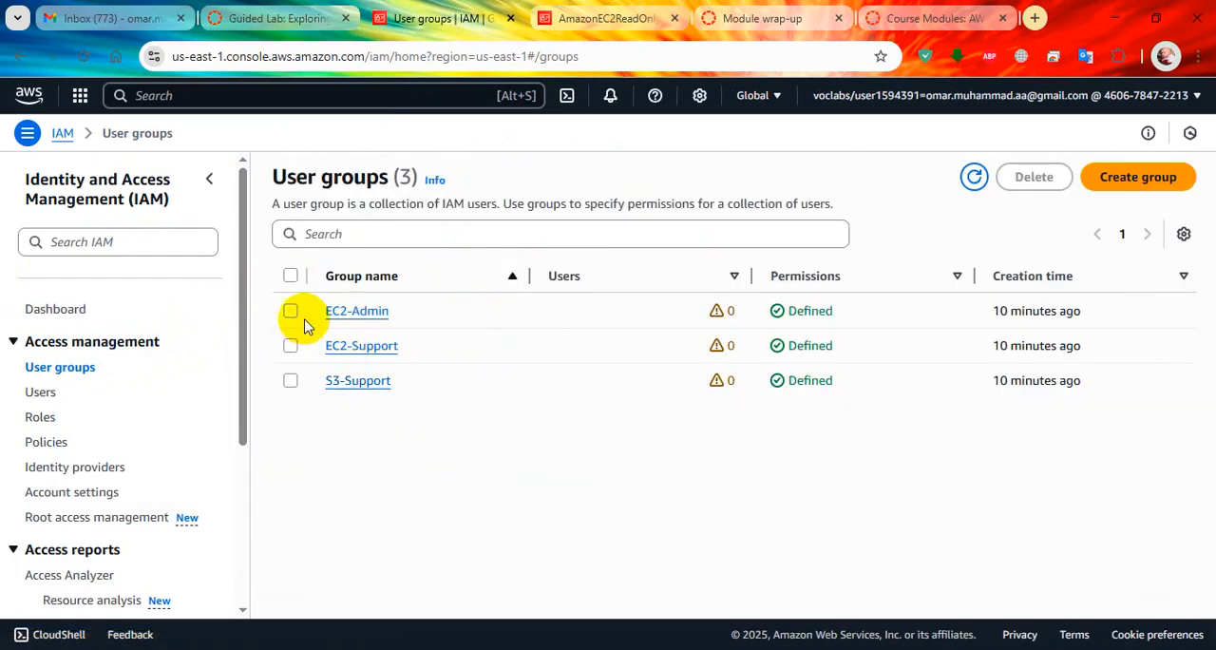
pyautogui.click(366, 311)
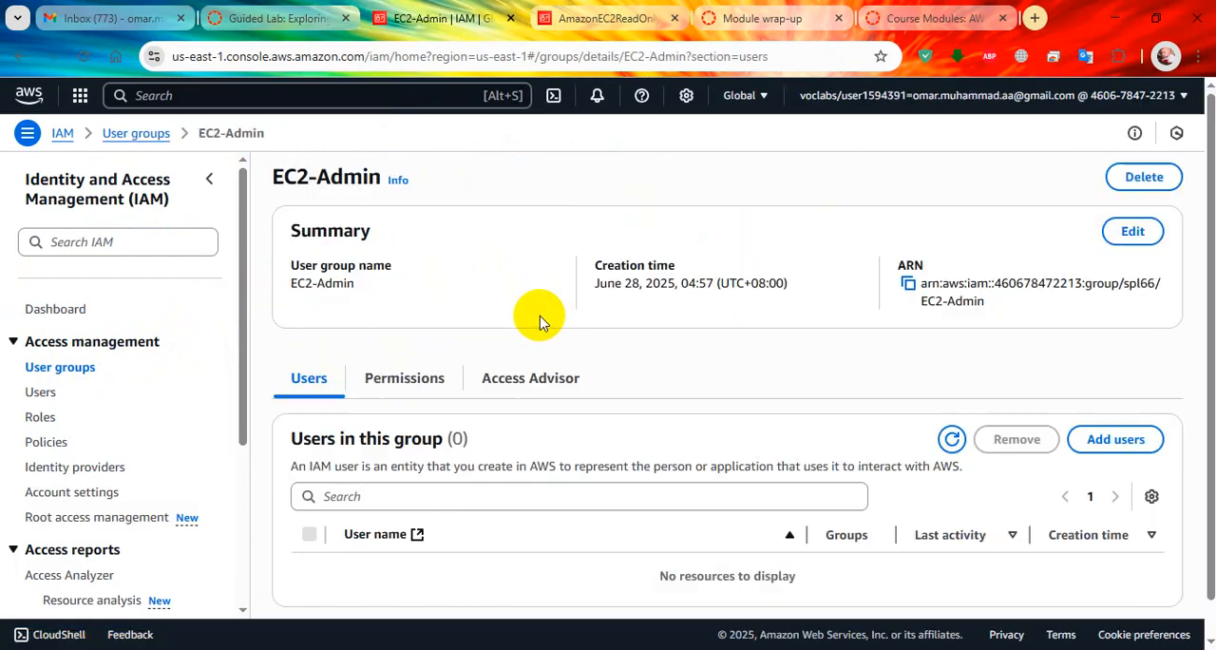
# Display the JSON of the EC2-Admin-Policy inline policy in the EC2-Admin group's permissions.
pyautogui.scroll(-1, 561, 329)
pyautogui.click(446, 340)
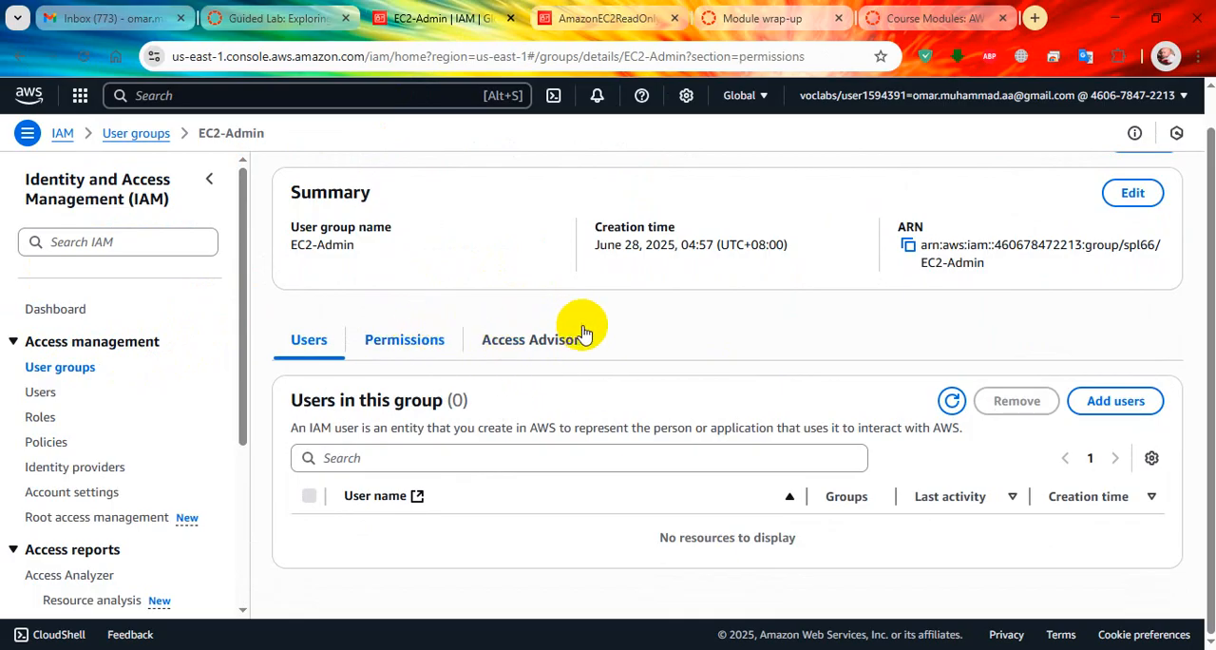
pyautogui.click(354, 548)
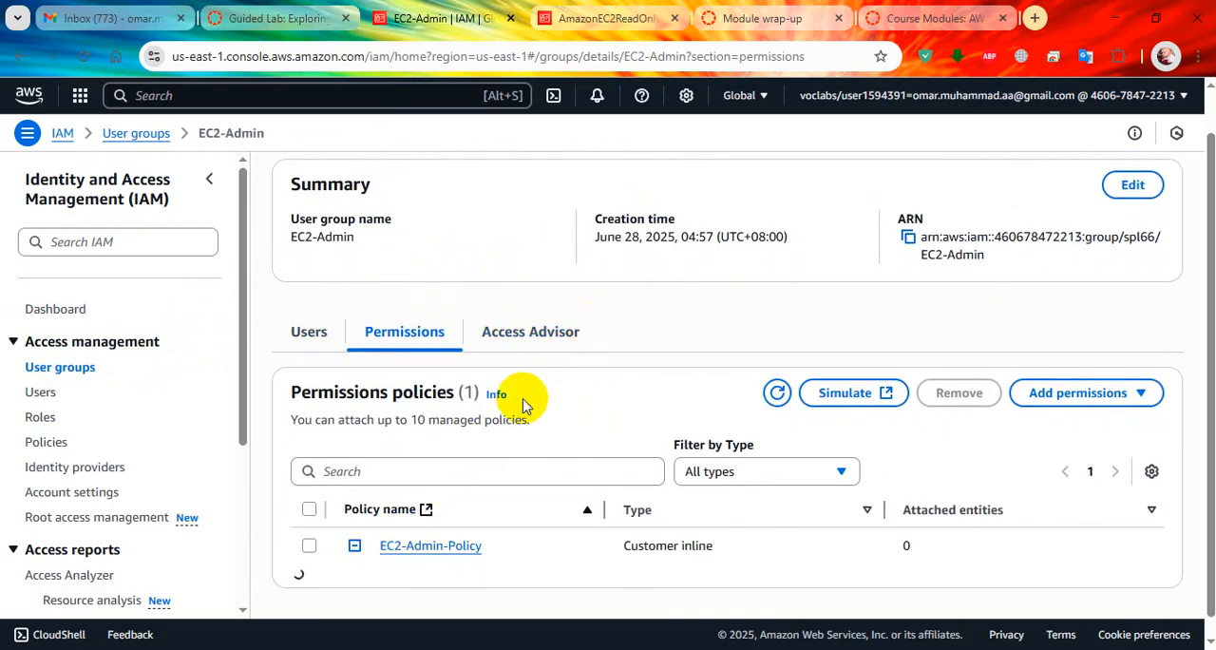
pyautogui.scroll(-4, 560, 393)
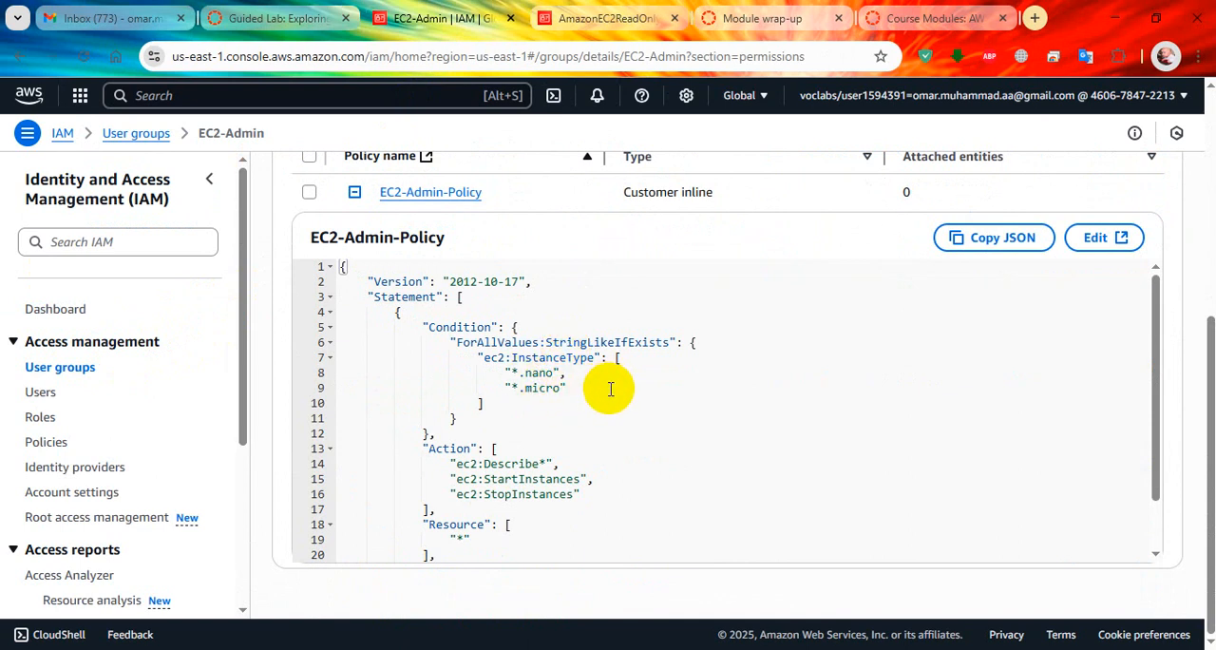
# Examine the EC2-Admin-Policy JSON, highlighting the ec2:InstanceType condition and the Describe, StartInstances and StopInstances actions.
pyautogui.moveTo(428, 327); pyautogui.dragTo(545, 388)
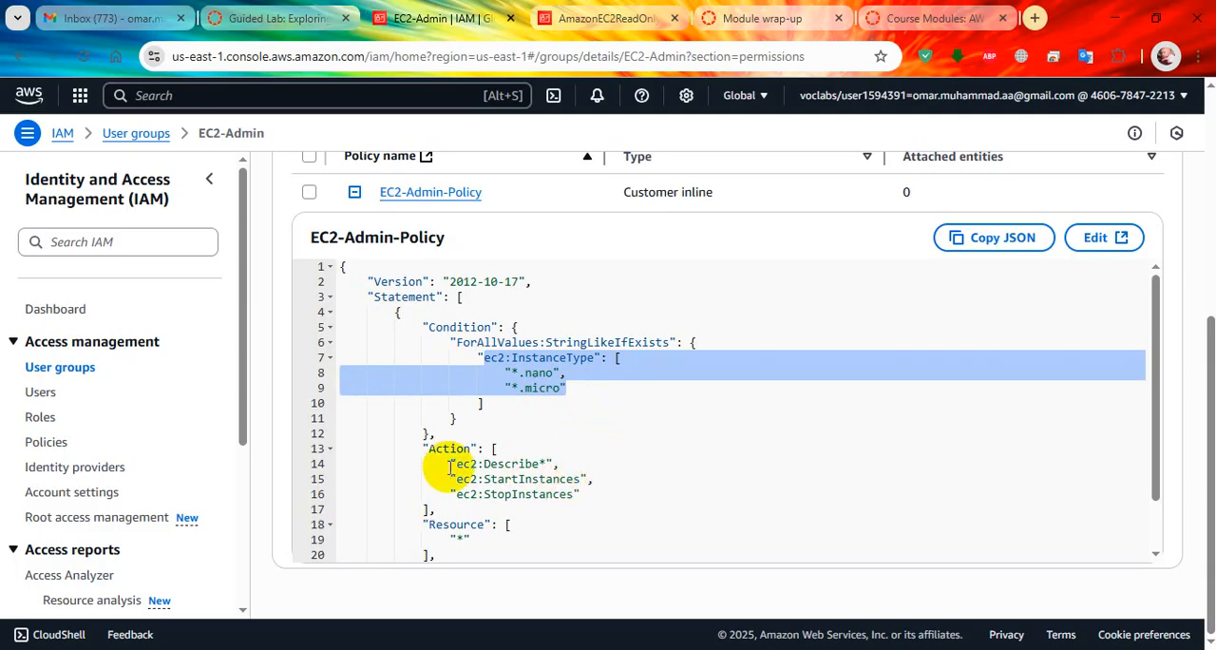
pyautogui.click(427, 451)
pyautogui.moveTo(427, 451); pyautogui.dragTo(575, 494)
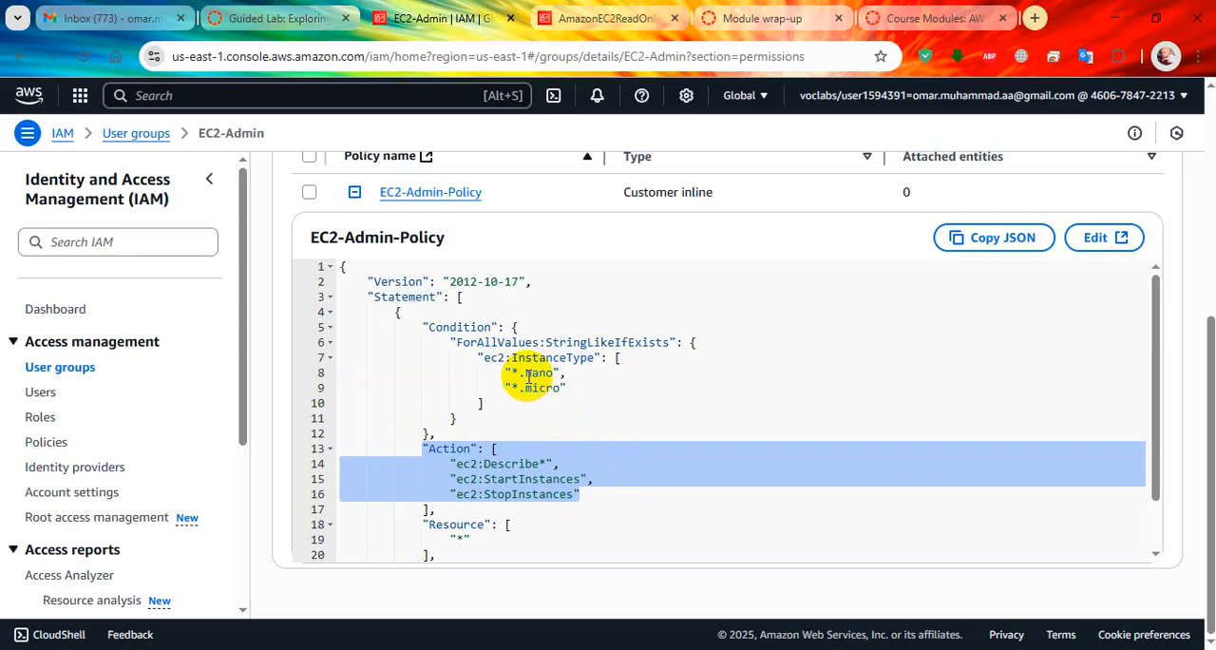
pyautogui.moveTo(527, 376); pyautogui.dragTo(560, 384)
pyautogui.click(552, 496)
pyautogui.click(528, 464)
pyautogui.moveTo(538, 463); pyautogui.dragTo(478, 504)
pyautogui.scroll(-1, 512, 453)
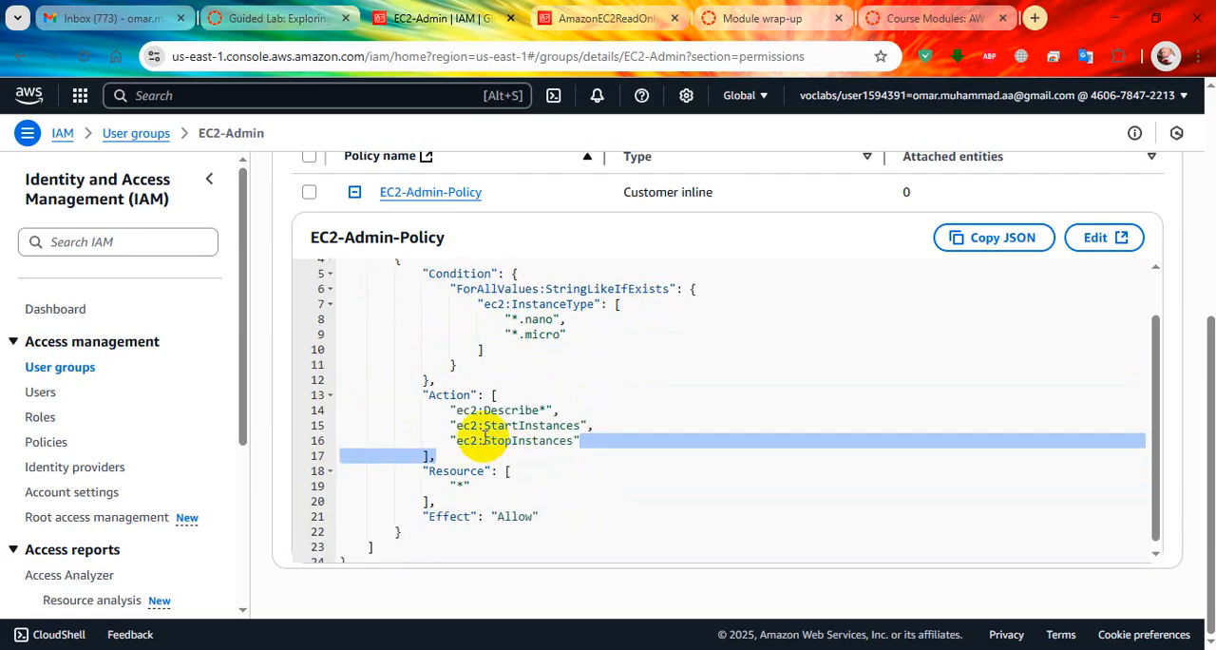
# Return to the lab instructions and read steps 23 to 25 and the Business scenario section.
pyautogui.click(269, 9)
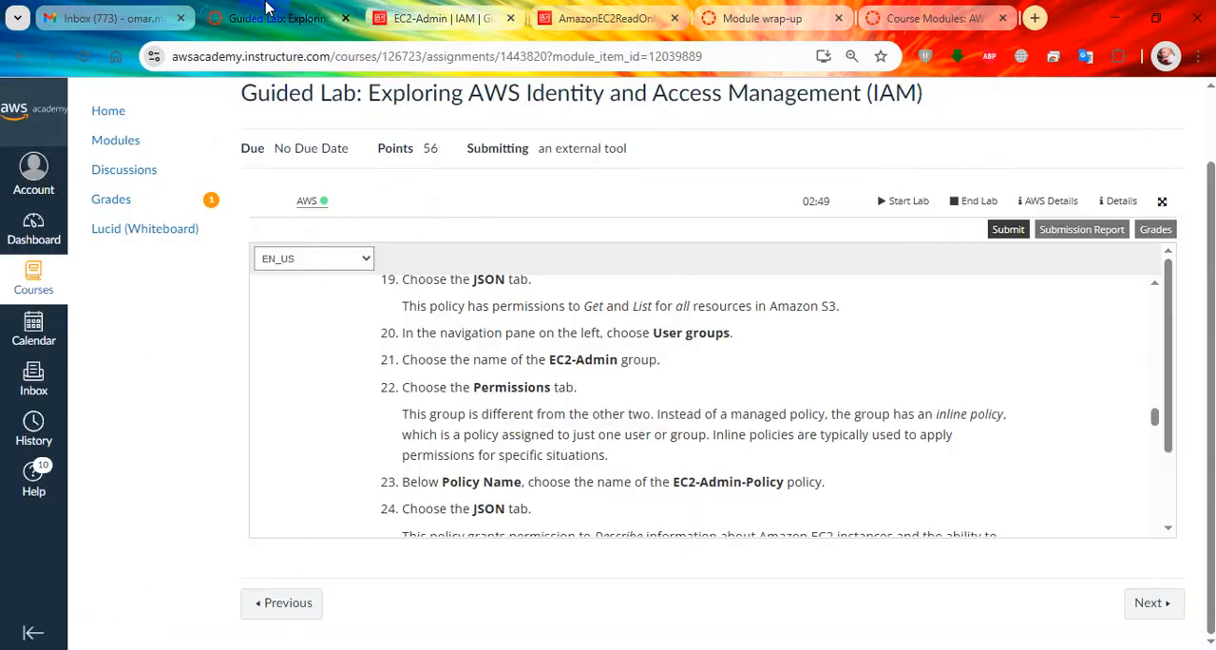
pyautogui.scroll(-4, 557, 362)
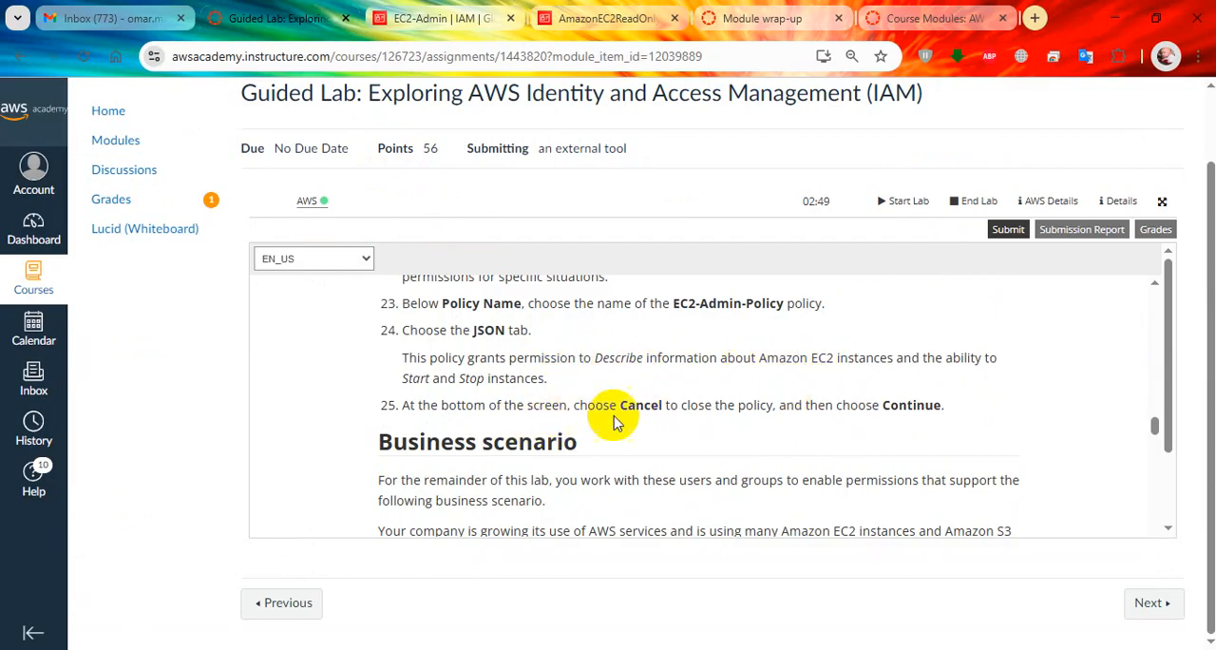
pyautogui.scroll(-4, 853, 397)
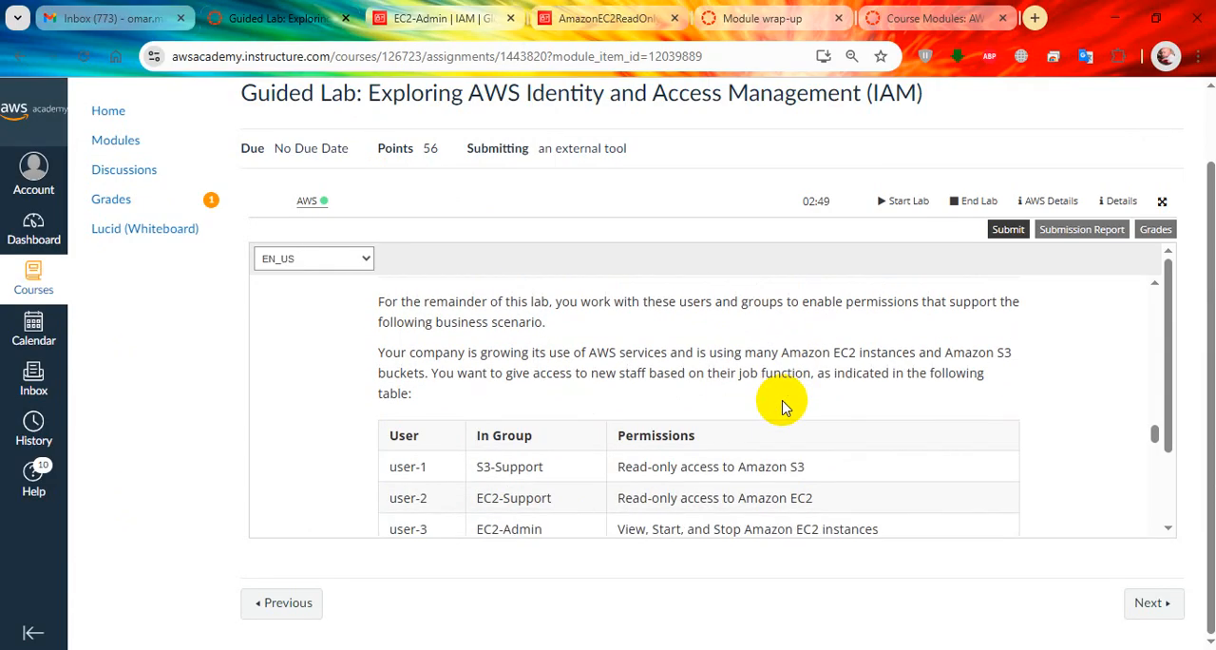
pyautogui.scroll(2, 785, 408)
pyautogui.scroll(-2, 760, 394)
pyautogui.scroll(-1, 562, 359)
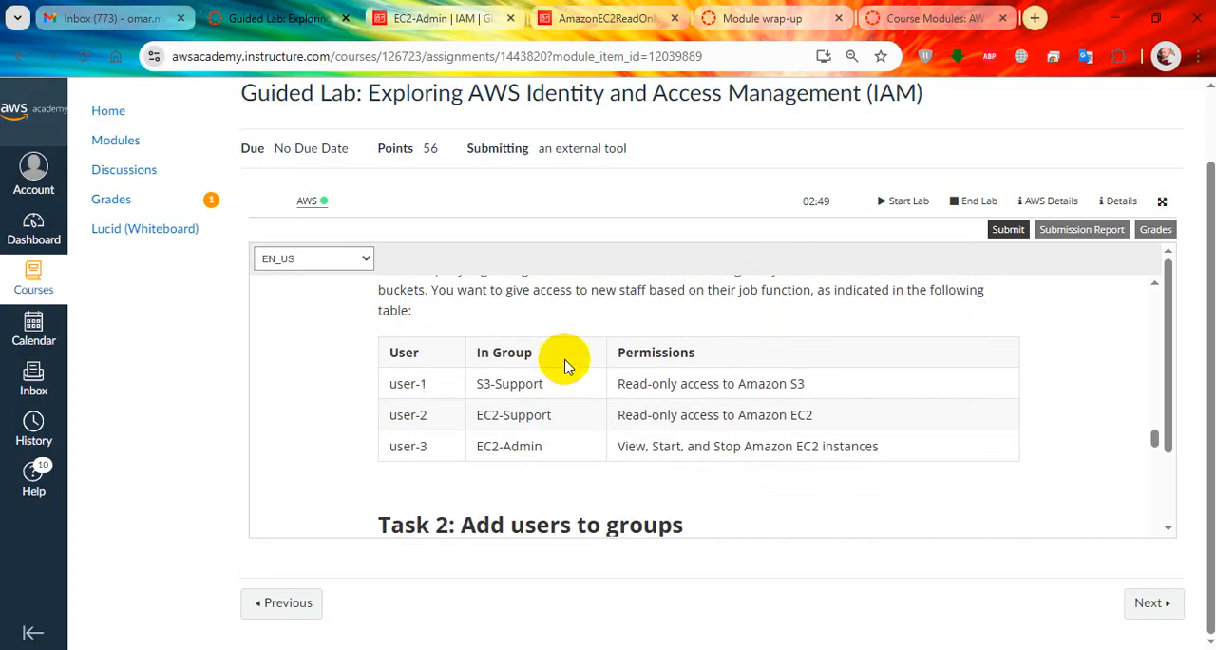
pyautogui.scroll(1, 561, 361)
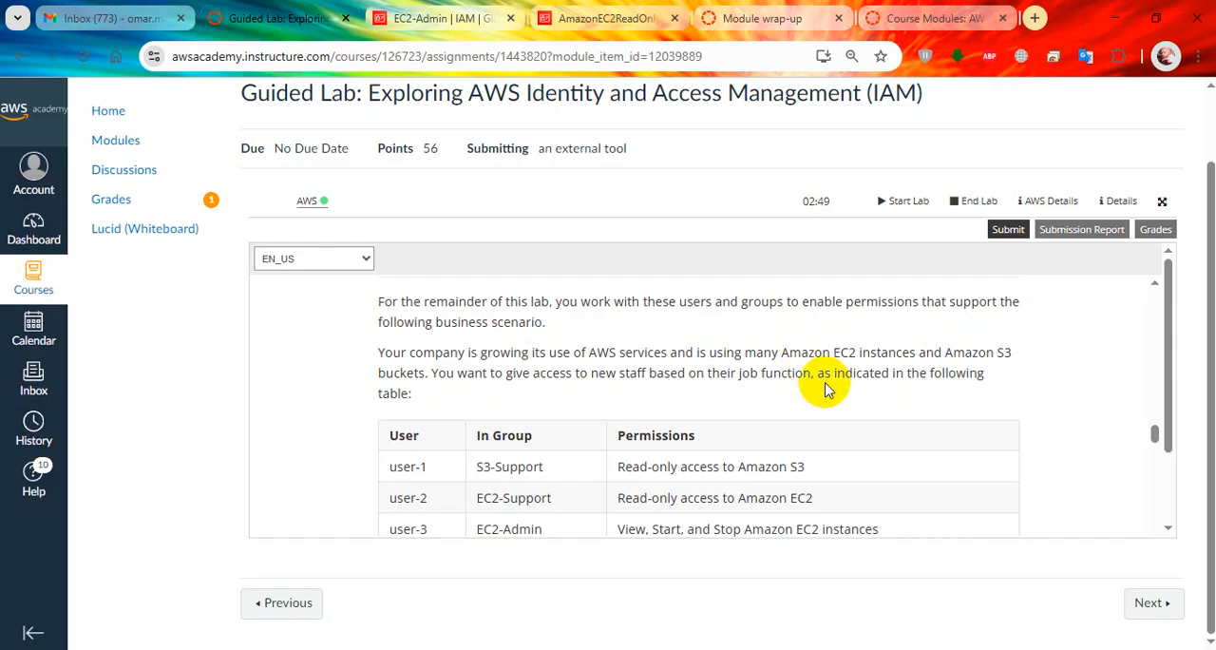
pyautogui.scroll(-2, 807, 443)
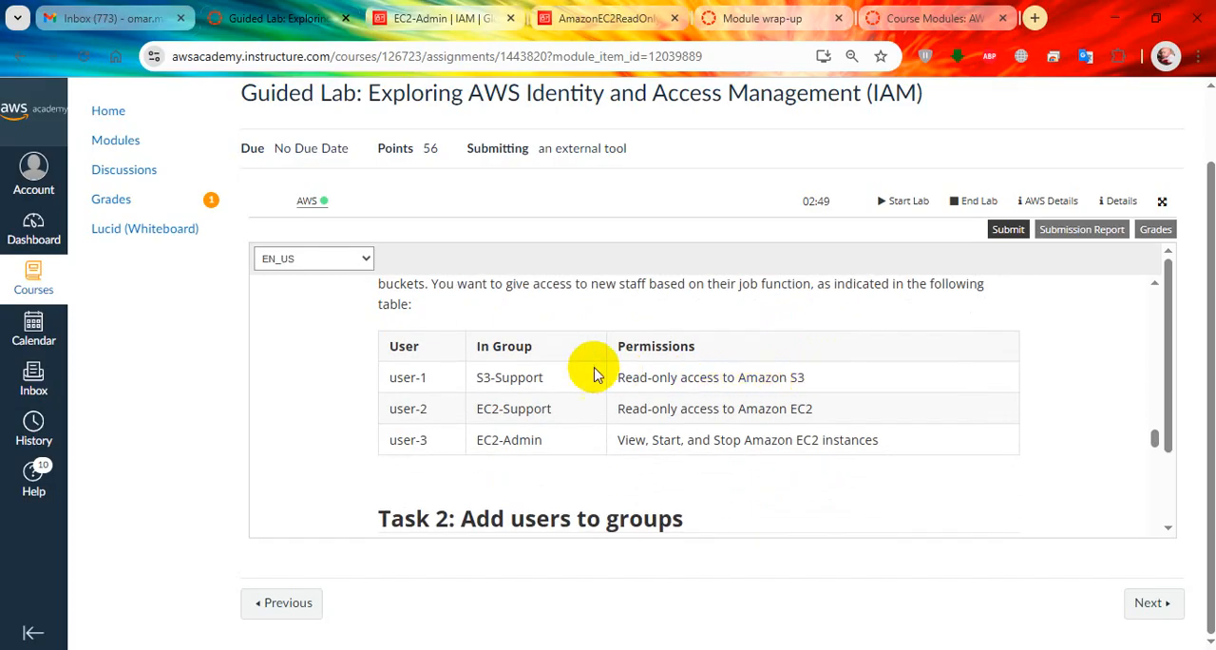
# Examine the business scenario table, highlighting the group and permission assignments for user-1 and user-2.
pyautogui.moveTo(388, 351); pyautogui.dragTo(896, 440)
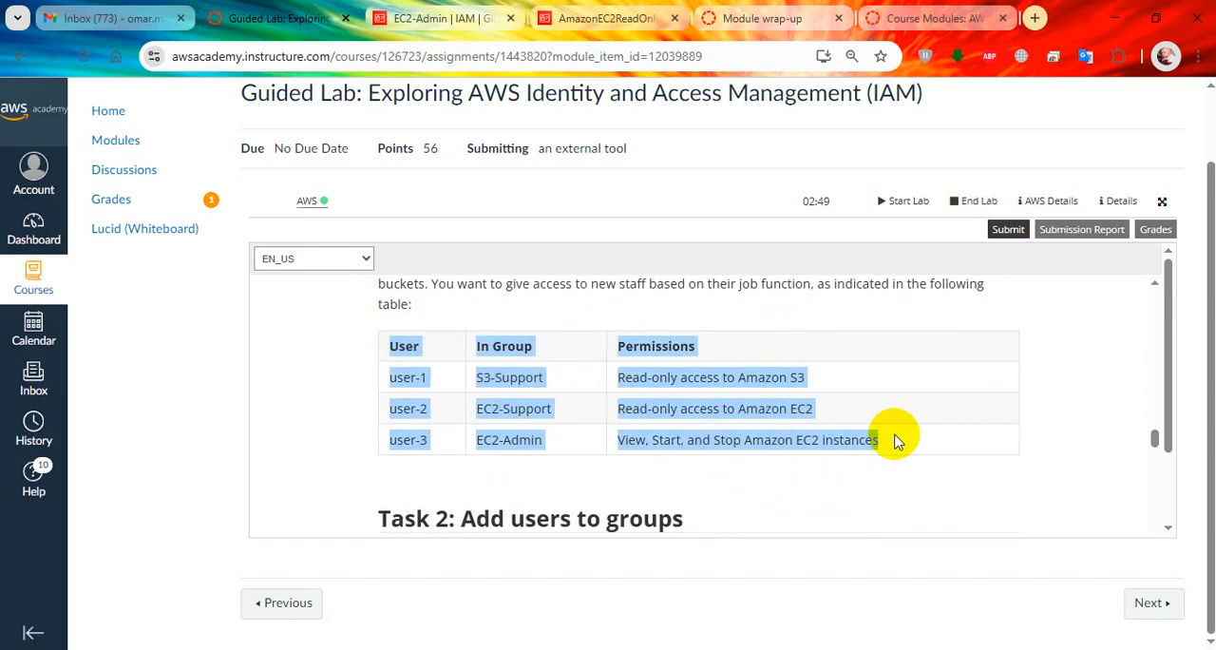
pyautogui.click(760, 486)
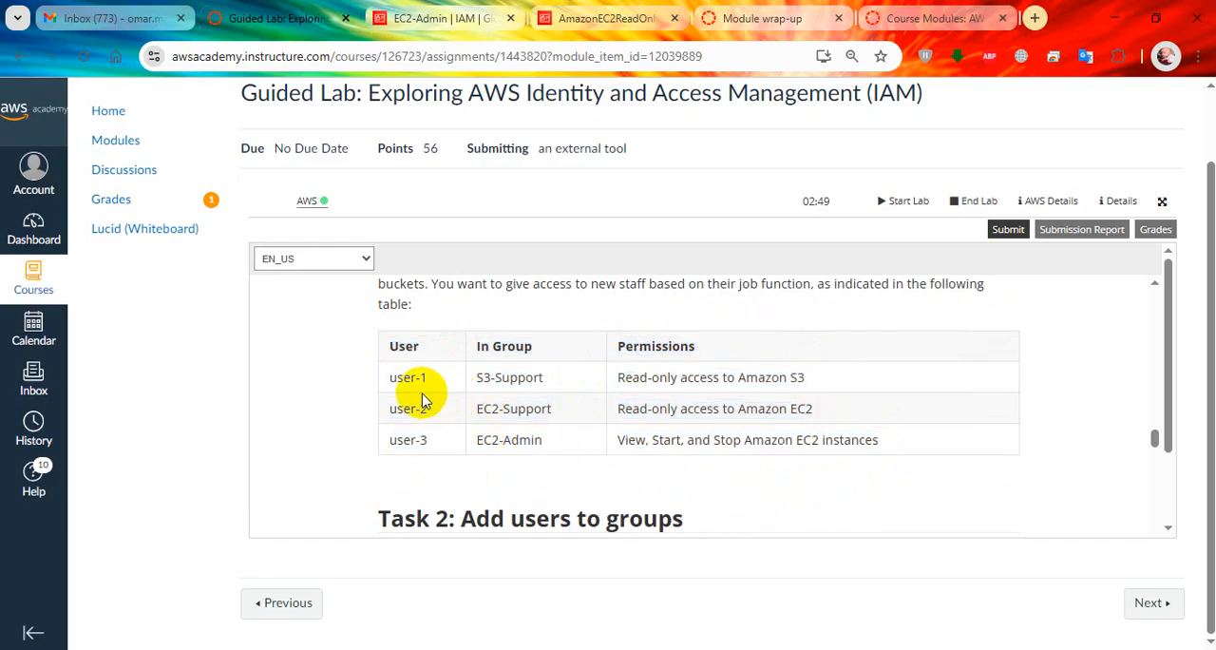
pyautogui.moveTo(418, 380); pyautogui.dragTo(420, 380)
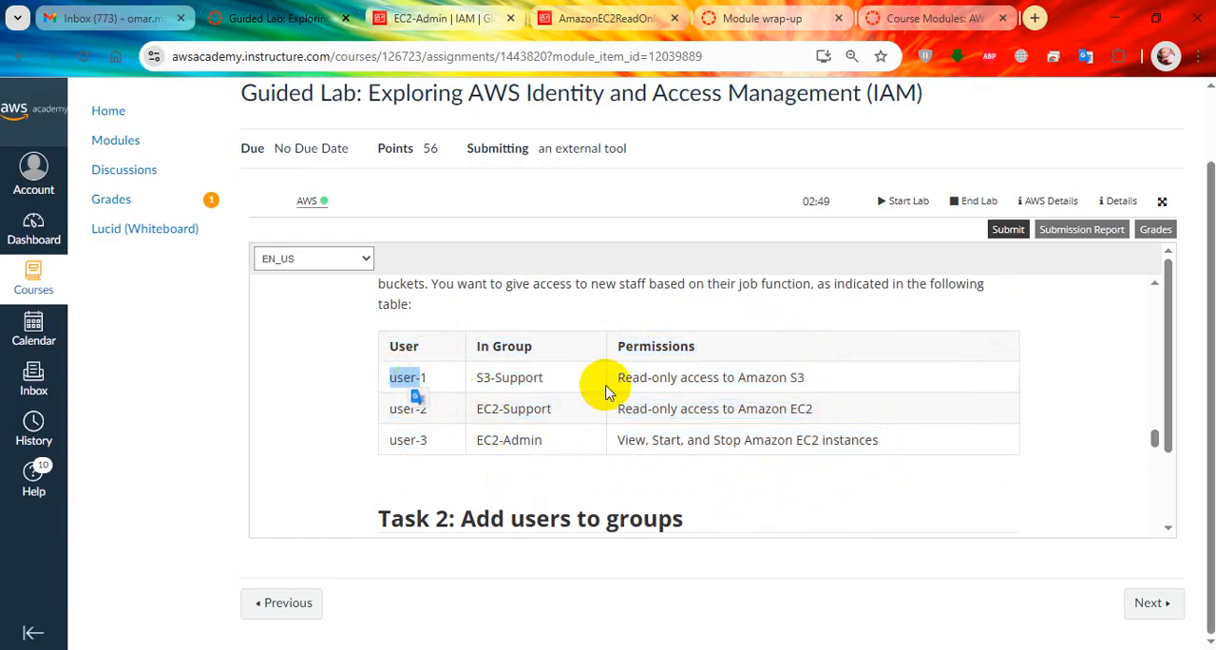
pyautogui.moveTo(620, 378); pyautogui.dragTo(817, 388)
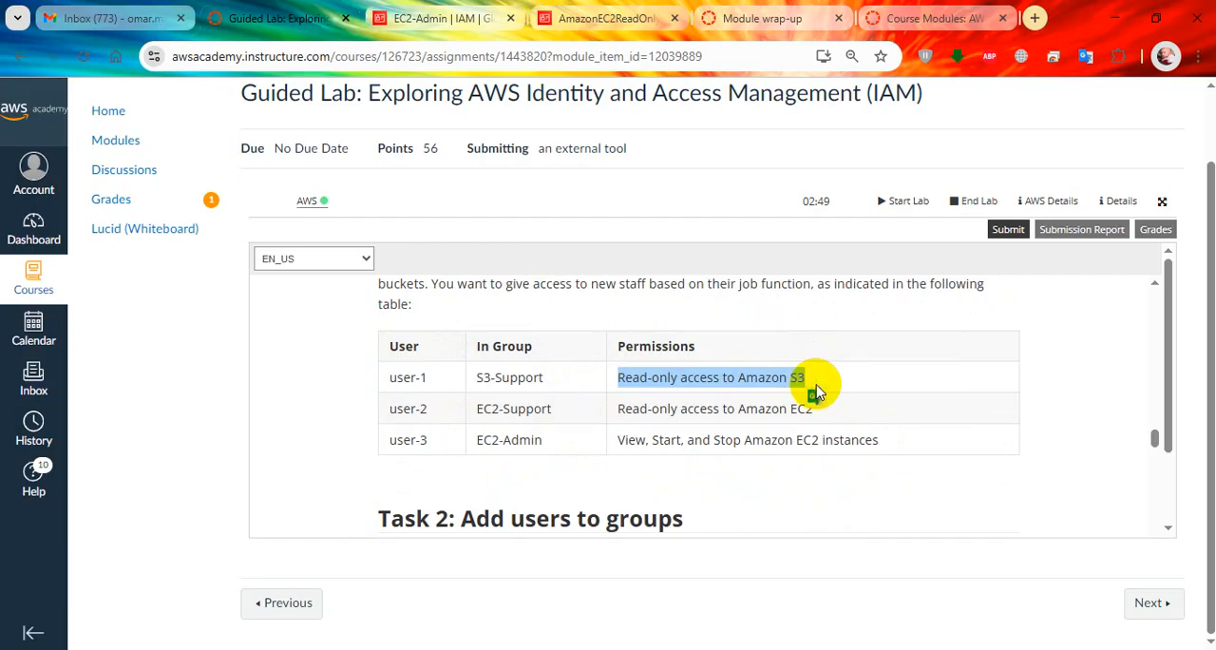
pyautogui.click(386, 414)
pyautogui.moveTo(386, 414); pyautogui.dragTo(551, 415)
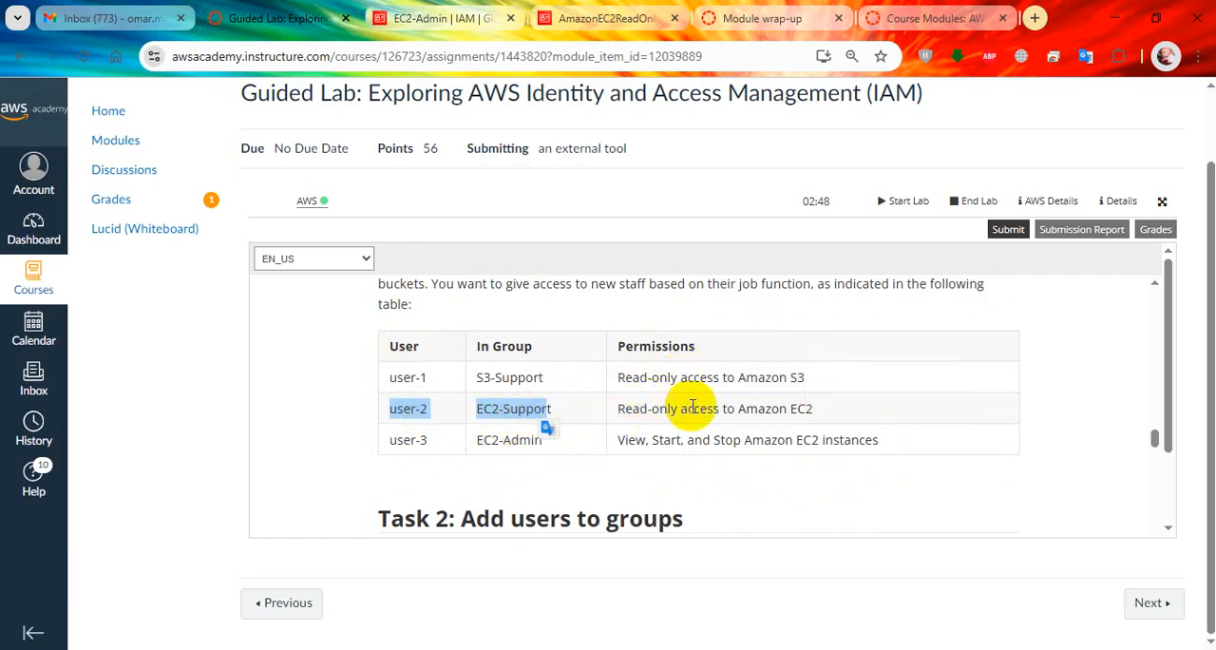
pyautogui.moveTo(746, 408); pyautogui.dragTo(772, 409)
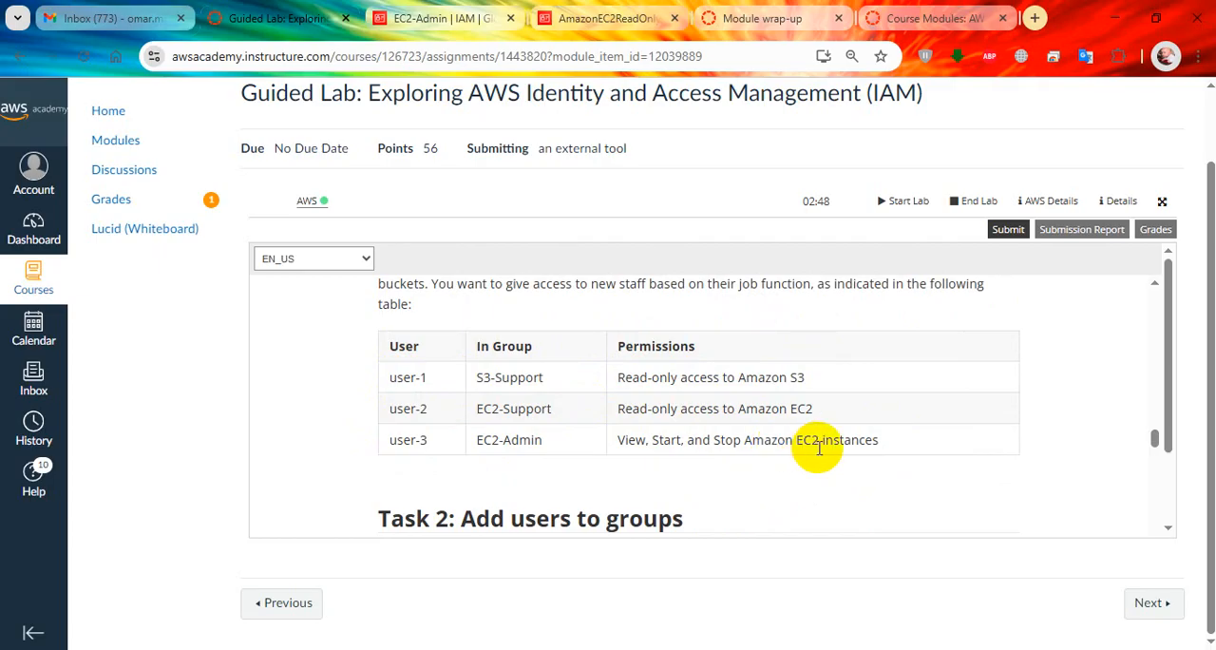
# Read the Task 2 introduction on adding users to groups and the Task 2.1 steps for the S3-Support group.
pyautogui.scroll(-3, 819, 448)
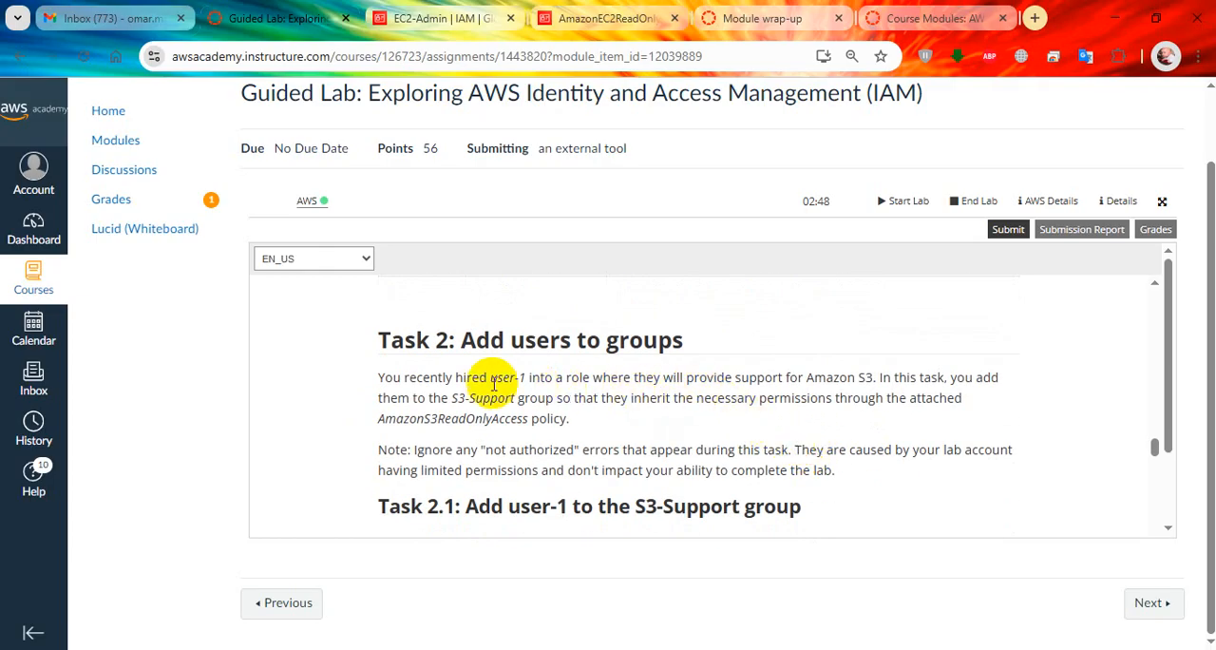
pyautogui.moveTo(448, 340); pyautogui.dragTo(627, 347)
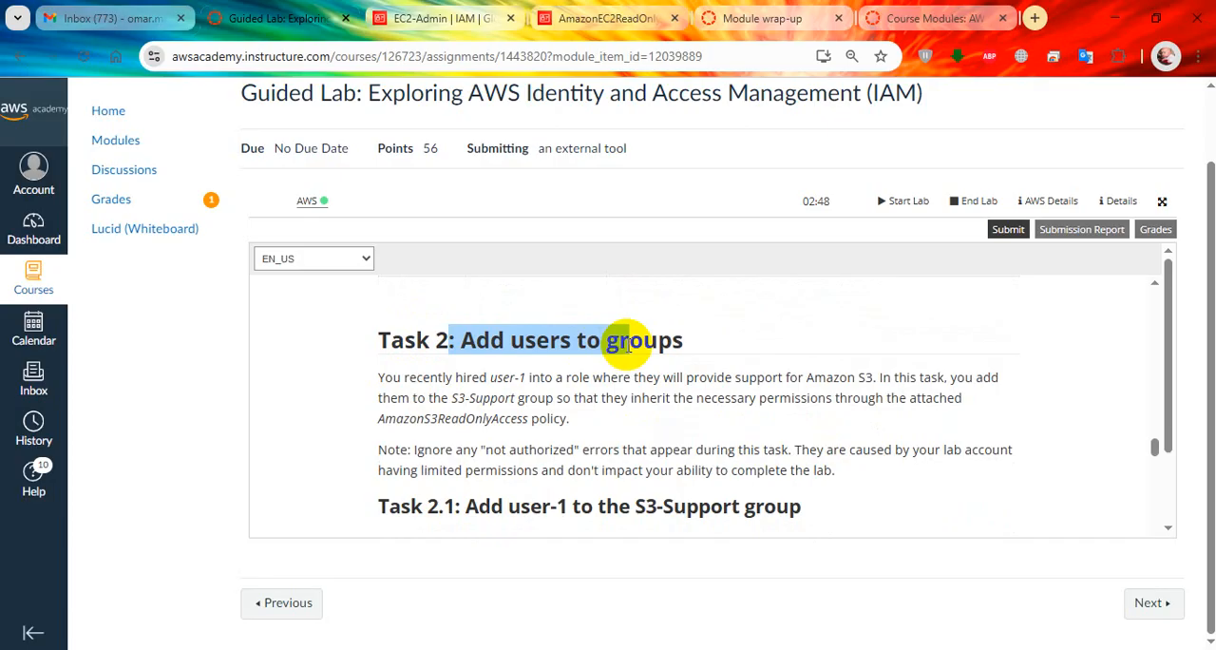
pyautogui.moveTo(627, 347); pyautogui.dragTo(659, 343)
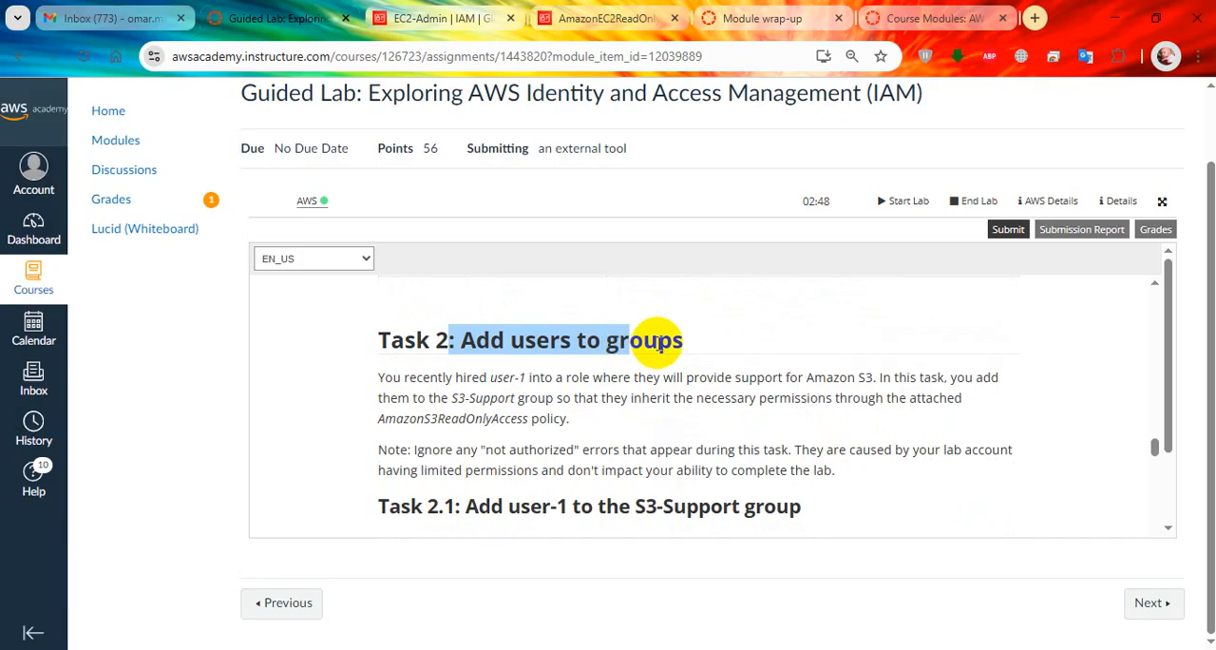
pyautogui.click(462, 375)
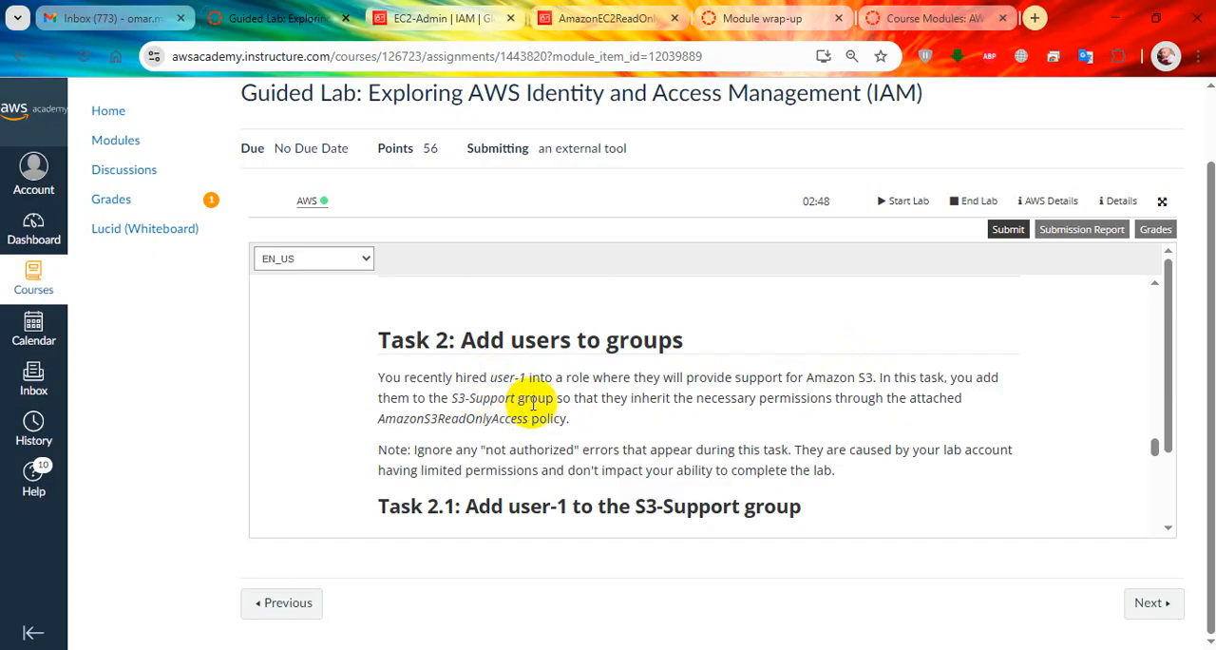
pyautogui.scroll(-1, 684, 399)
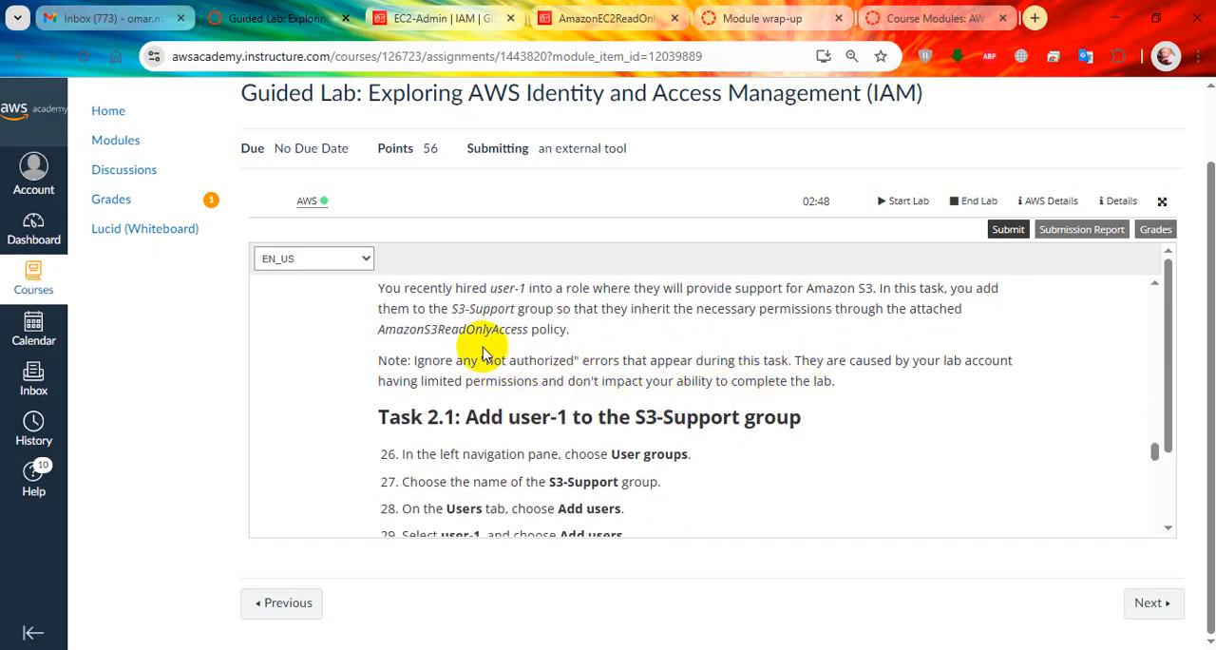
# Highlight "not authorized" in the Task 2 note and read the Task 2.1 steps for adding user-1 to the S3-Support group.
pyautogui.moveTo(506, 372); pyautogui.dragTo(571, 373)
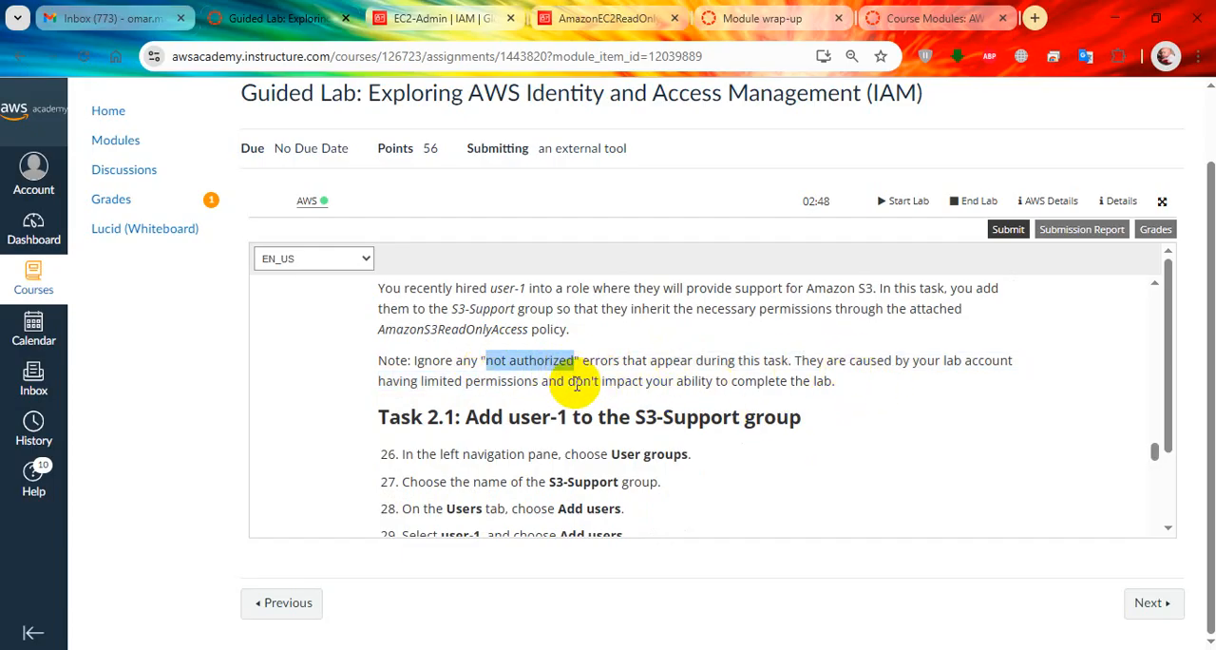
pyautogui.scroll(-4, 550, 366)
pyautogui.scroll(3, 544, 361)
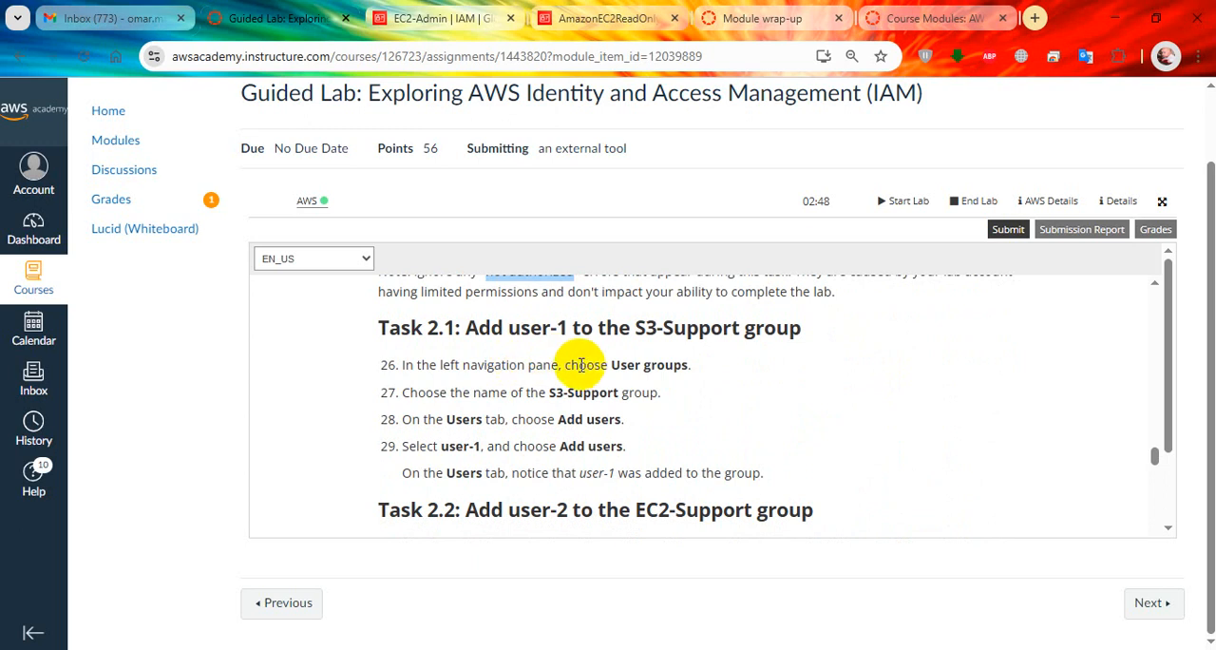
# Switch to the IAM console and open the S3-Support group from the user groups list, following lab steps 26 to 28.
pyautogui.click(418, 12)
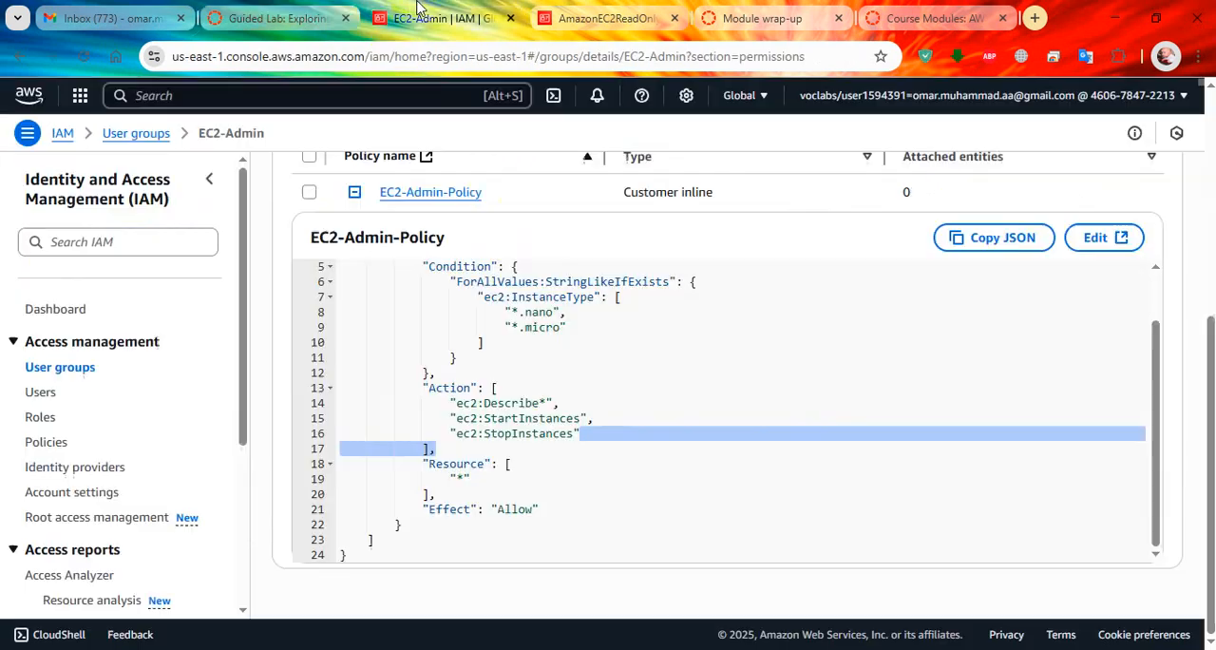
pyautogui.click(65, 361)
pyautogui.click(273, 19)
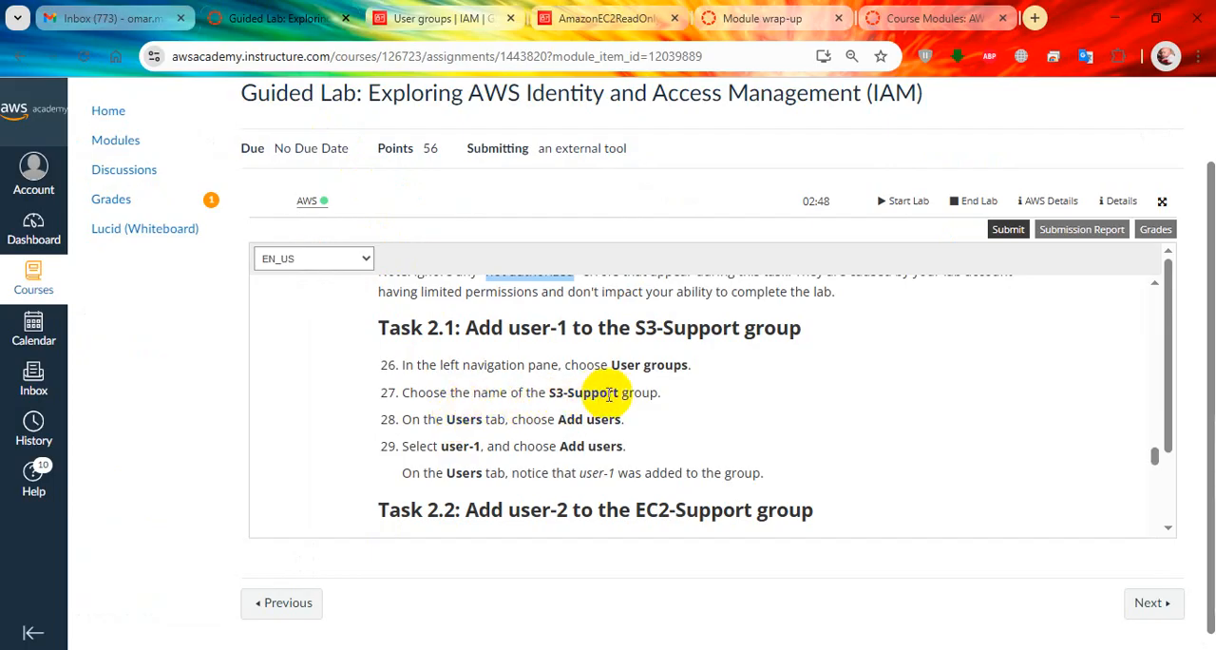
pyautogui.click(436, 12)
pyautogui.click(360, 385)
pyautogui.click(280, 18)
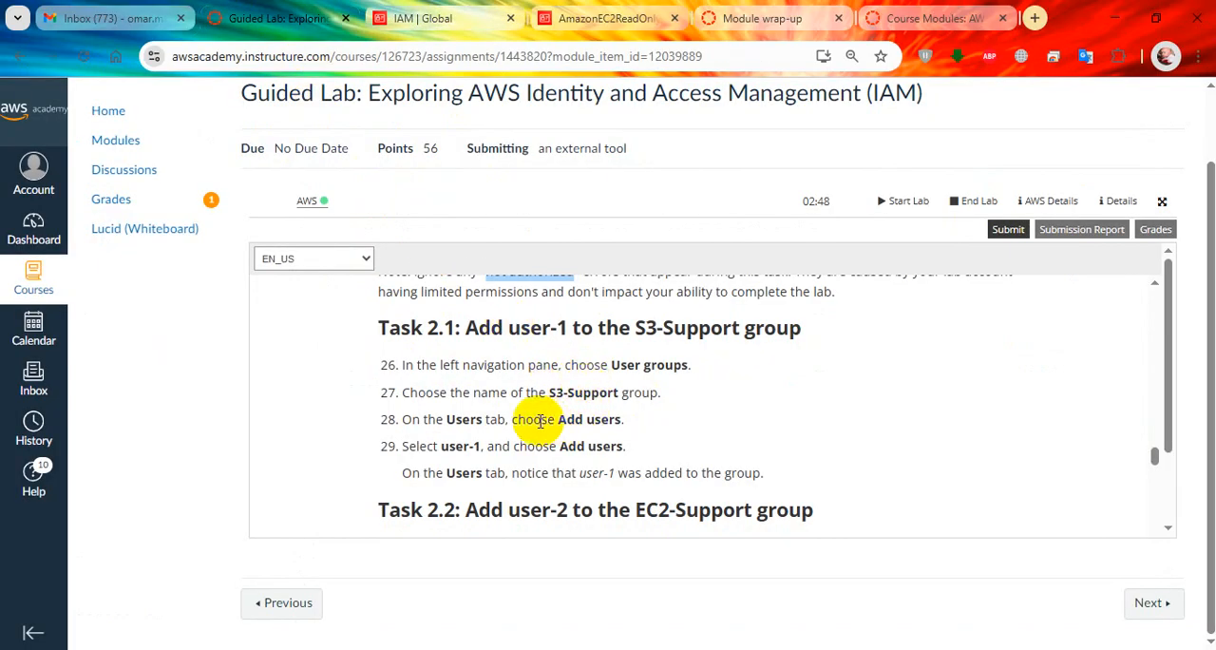
pyautogui.click(437, 18)
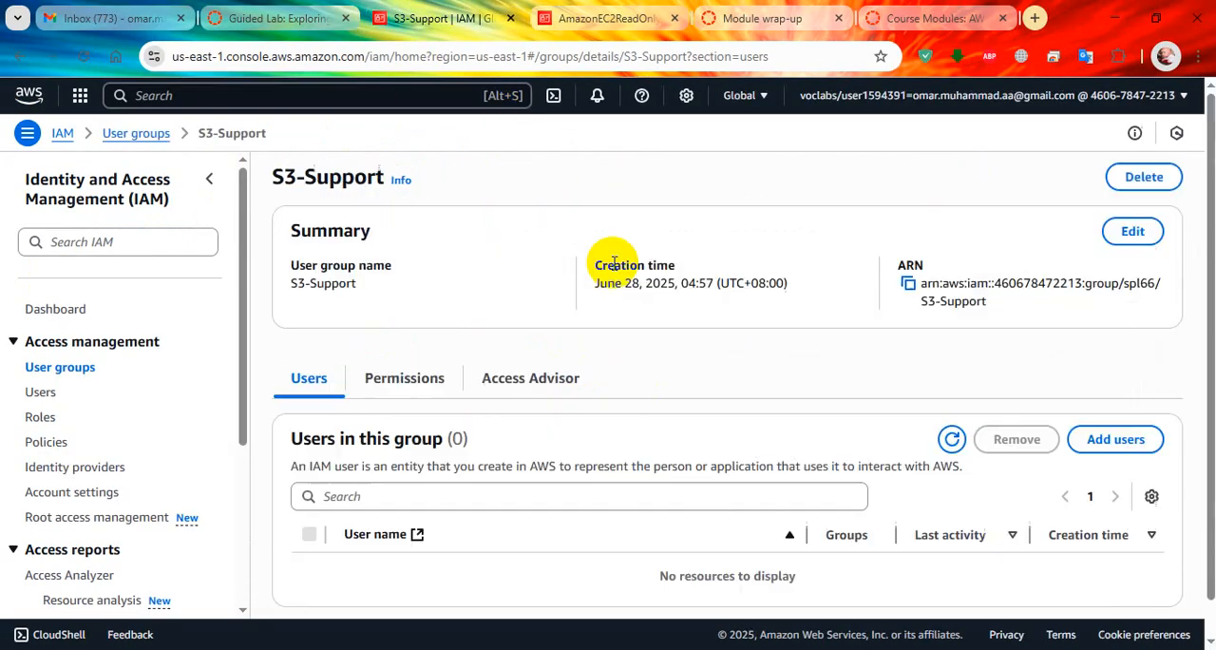
# Add user-1 to the S3-Support group and check the group's user list.
pyautogui.scroll(-1, 705, 357)
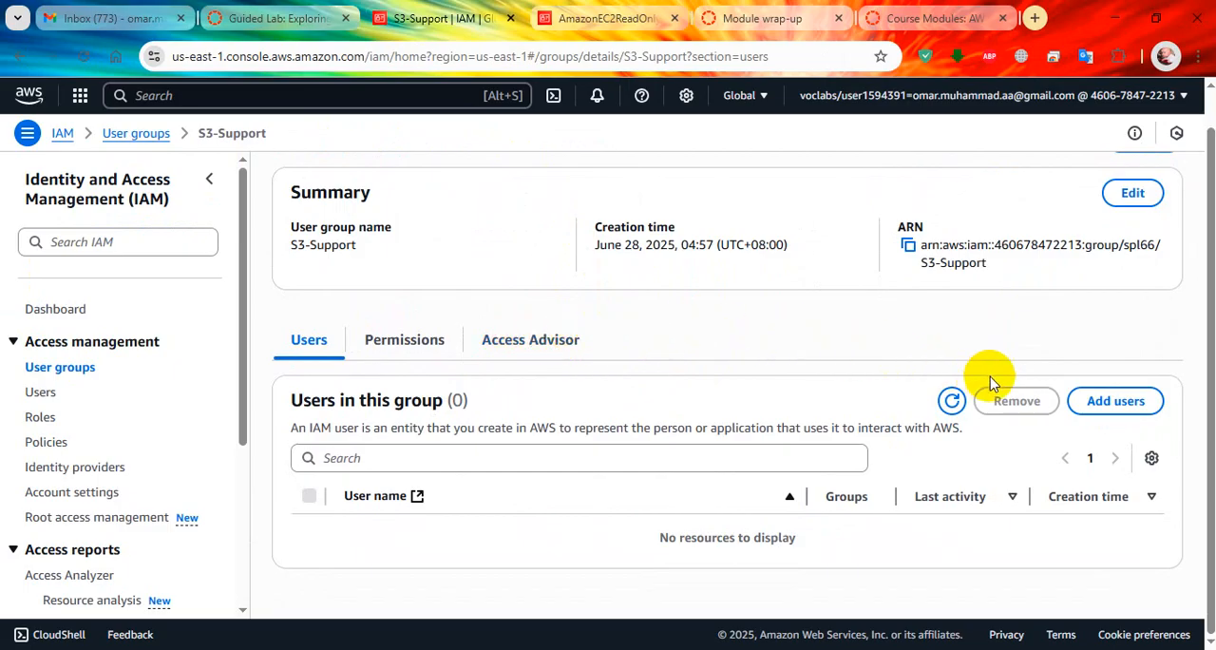
pyautogui.click(1134, 411)
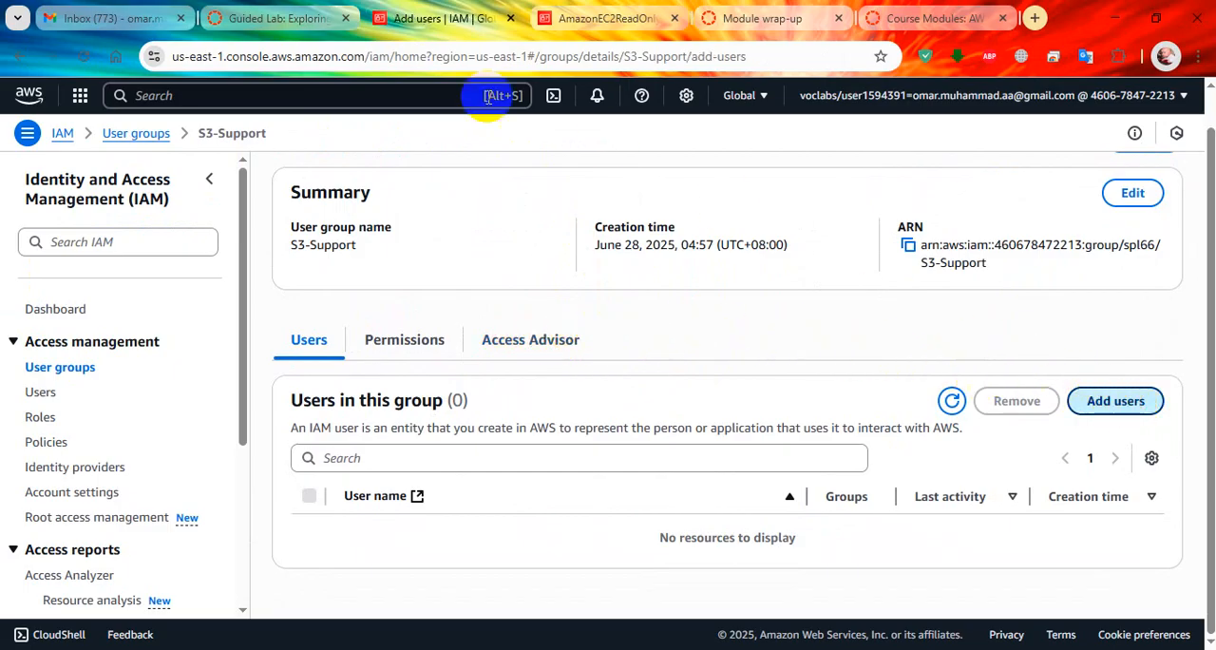
pyautogui.click(285, 19)
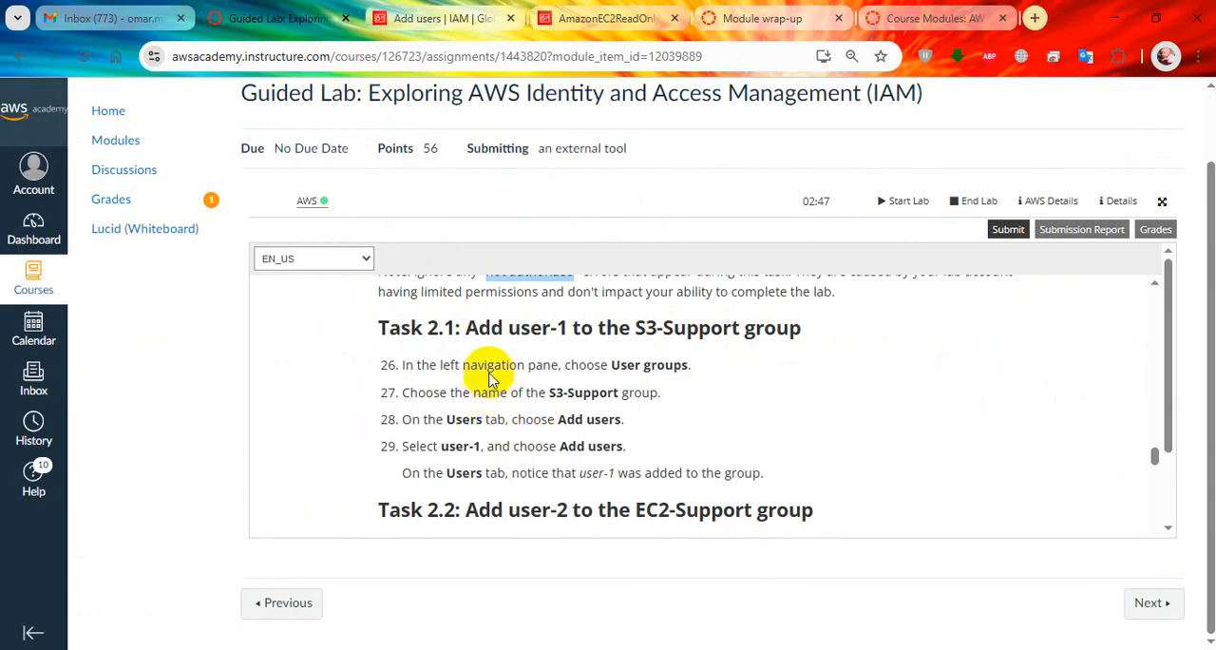
pyautogui.click(455, 19)
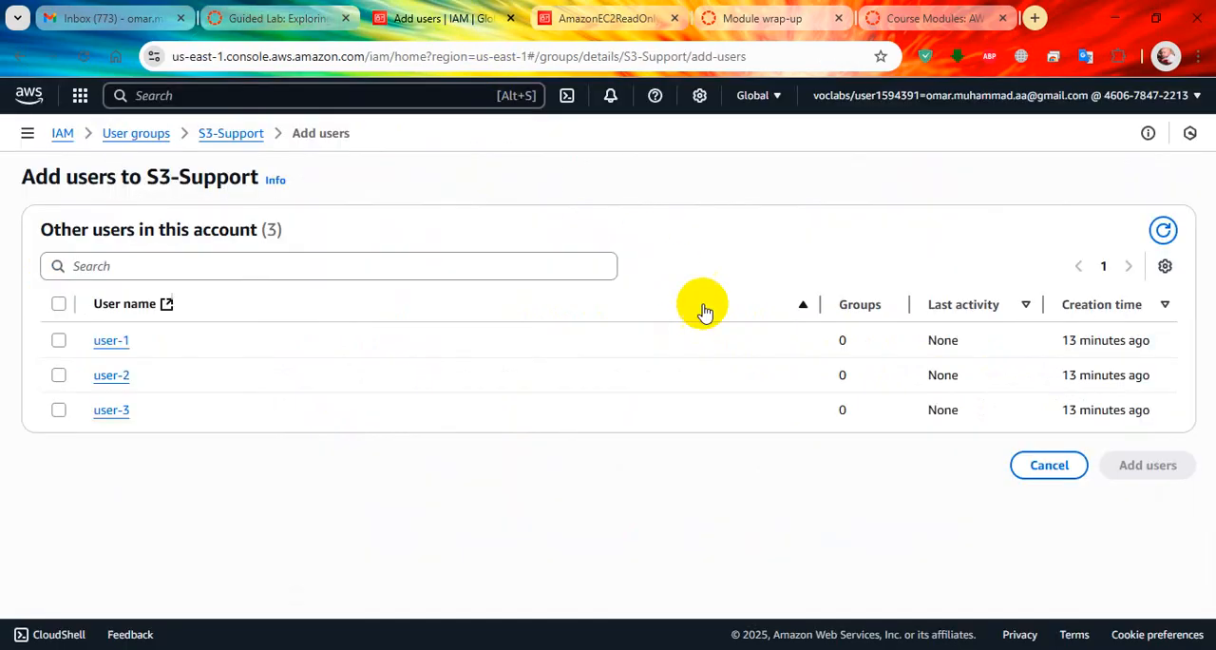
pyautogui.click(58, 344)
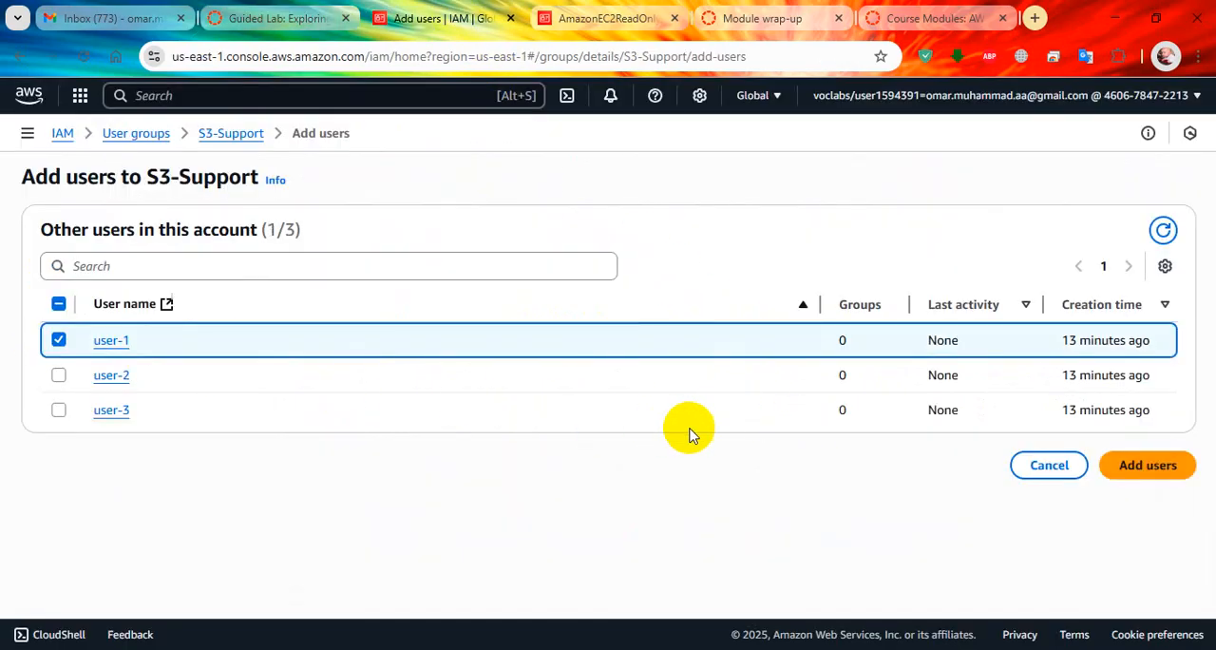
pyautogui.click(1136, 468)
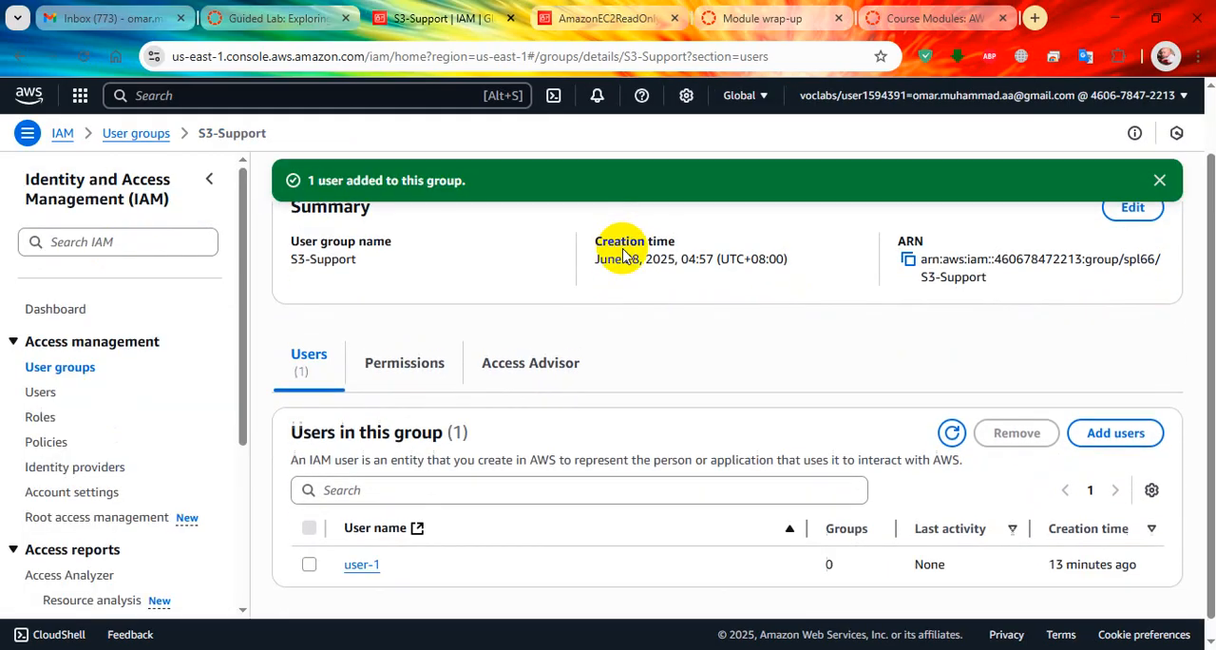
pyautogui.scroll(-1, 503, 404)
pyautogui.scroll(2, 475, 427)
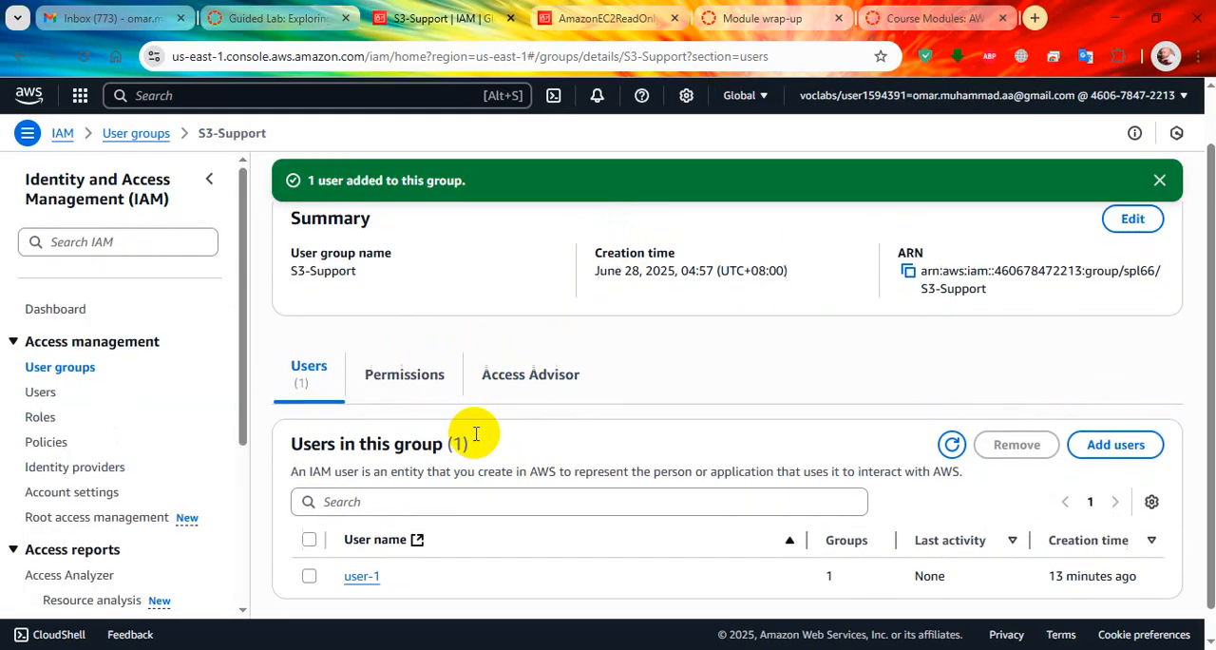
pyautogui.scroll(-2, 443, 402)
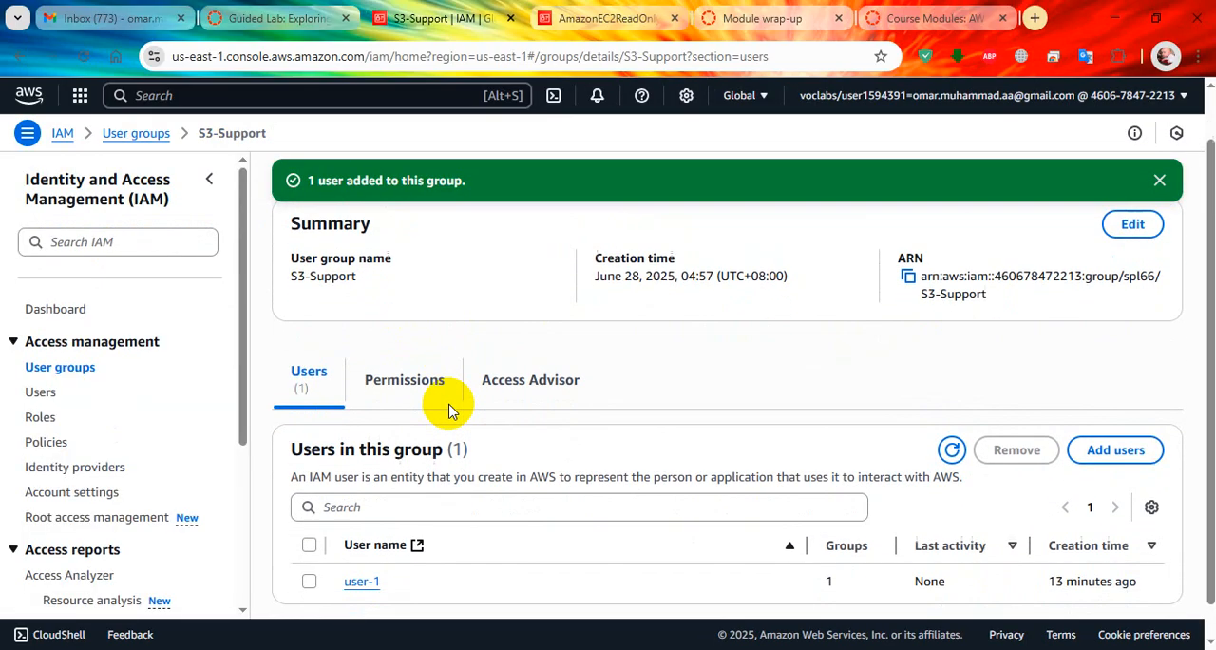
# Read the Task 2.2 instructions in the lab guide and return to the user groups list in the IAM console.
pyautogui.click(279, 11)
pyautogui.scroll(-2, 465, 451)
pyautogui.scroll(-1, 492, 404)
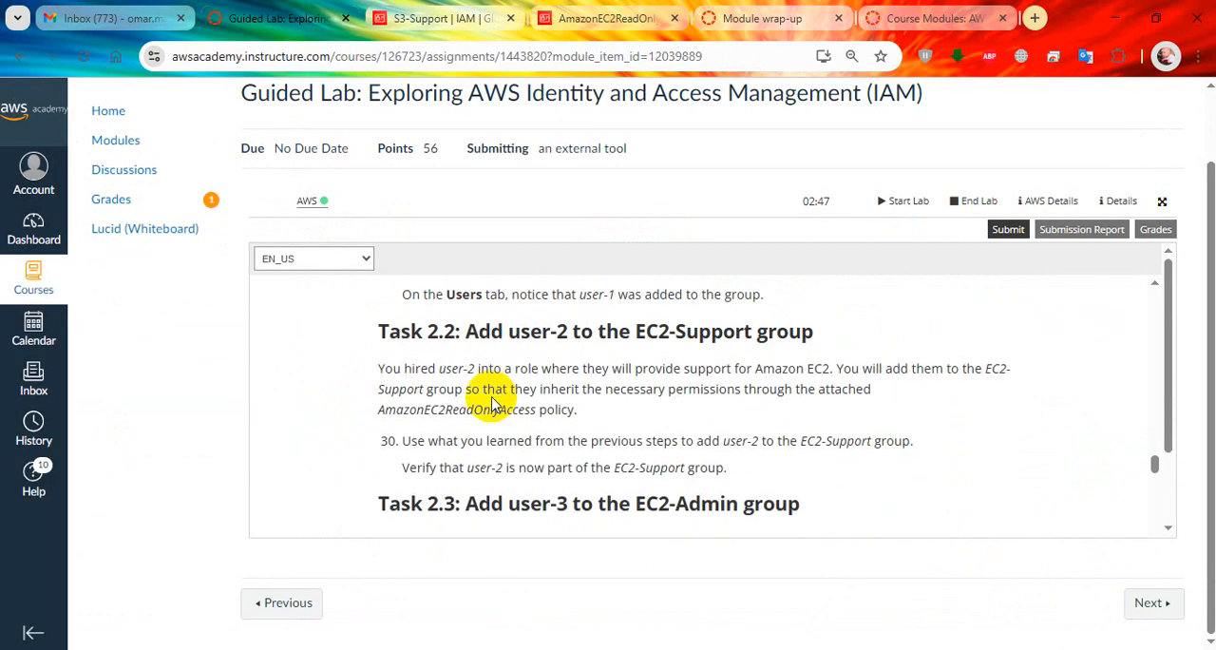
pyautogui.click(459, 12)
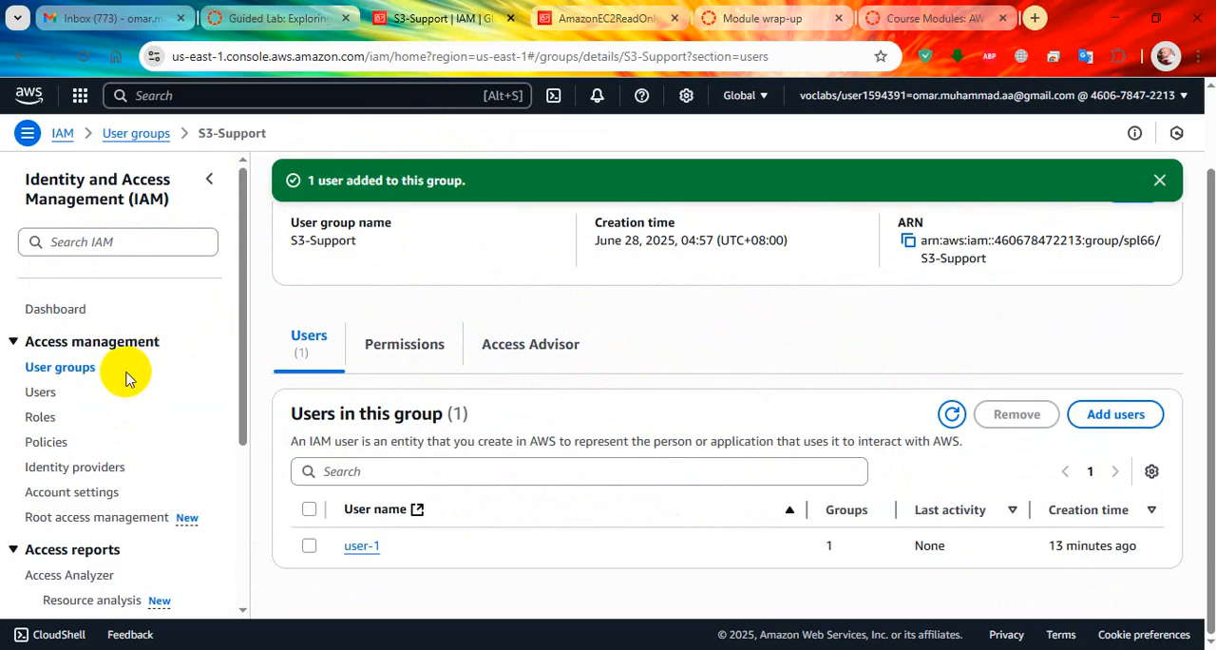
pyautogui.click(65, 368)
# Read lab step 30 on adding user-2 to EC2-Support and highlight the AmazonEC2ReadOnlyAccess policy in the Task 2.2 text.
pyautogui.click(253, 10)
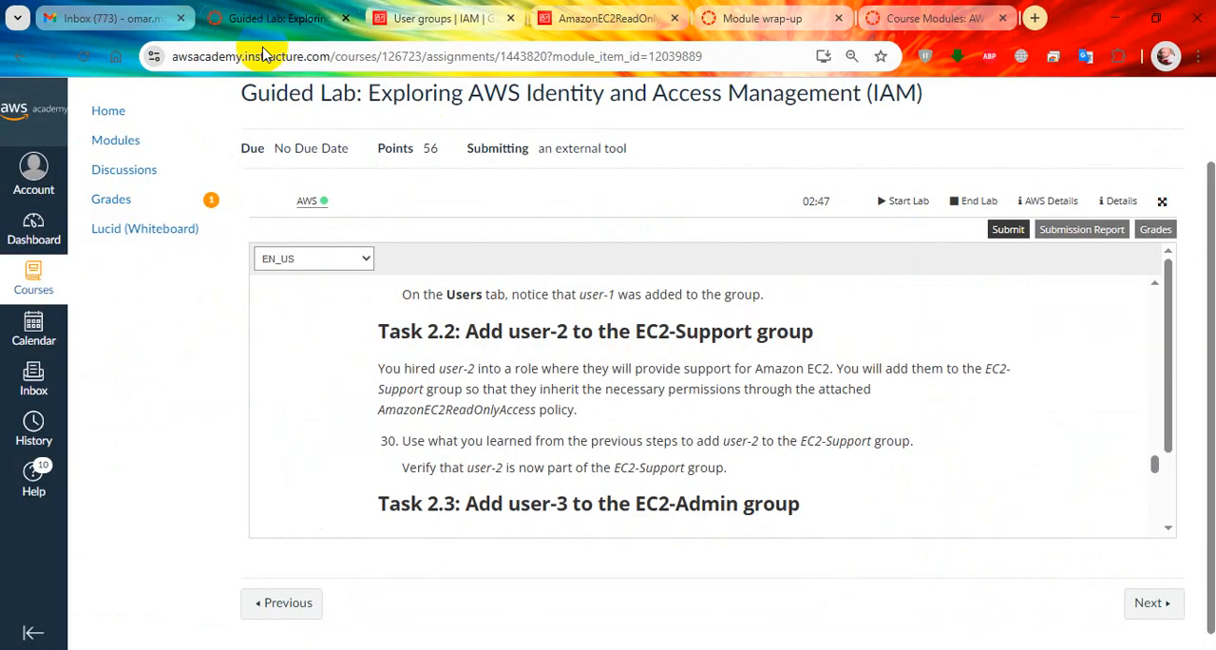
pyautogui.scroll(-1, 551, 404)
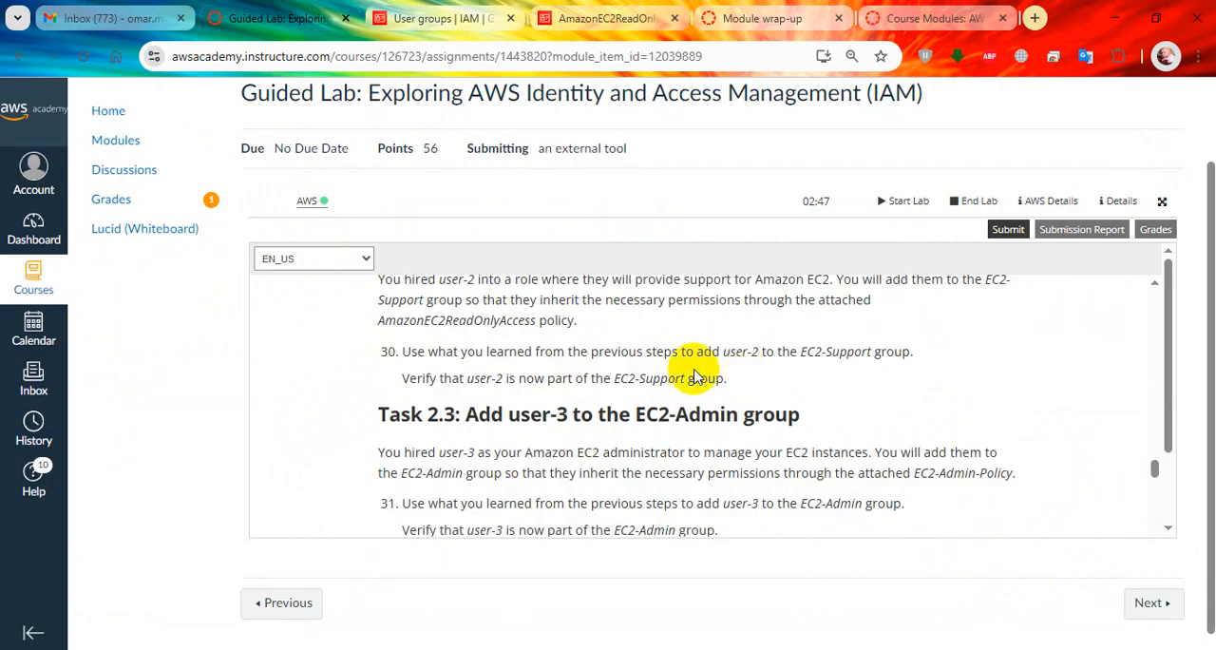
pyautogui.moveTo(466, 378); pyautogui.dragTo(521, 382)
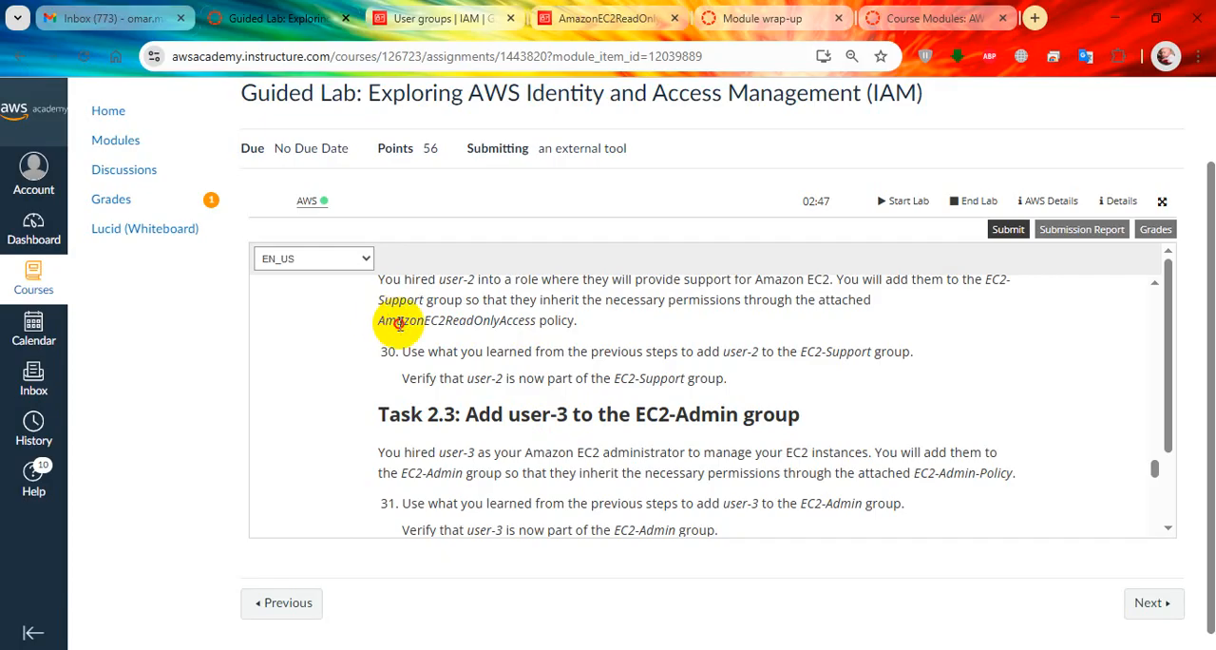
pyautogui.moveTo(386, 323); pyautogui.dragTo(529, 337)
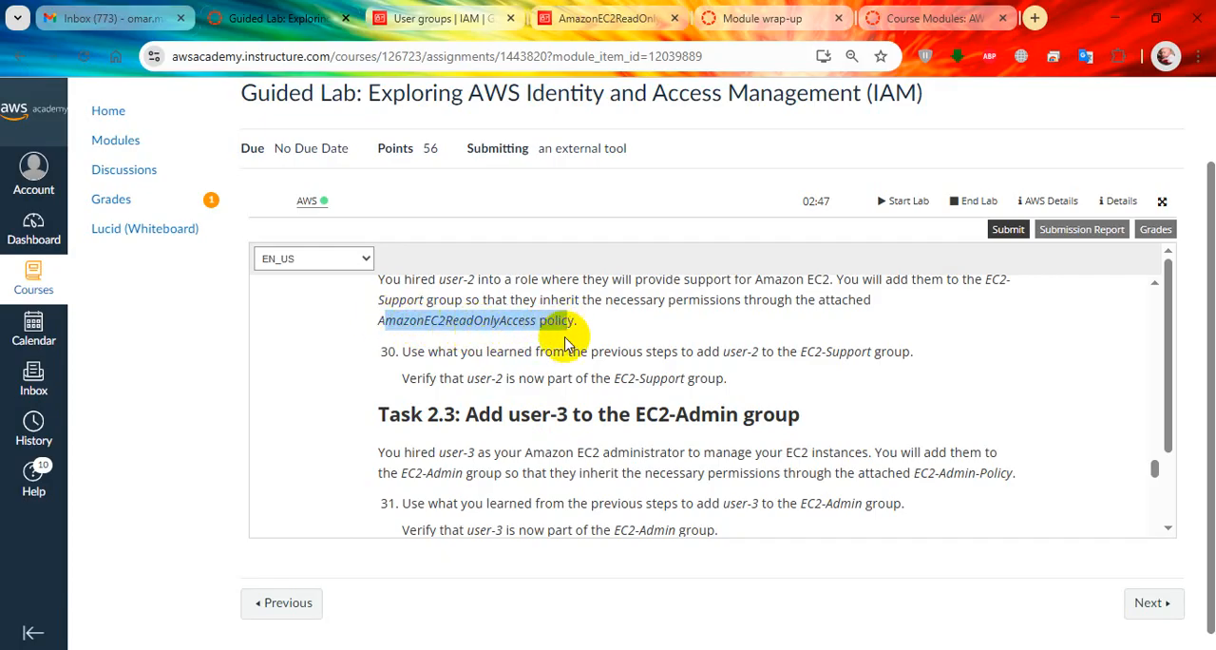
# Open the EC2-Support group in the IAM console and add user-2 to it.
pyautogui.click(442, 19)
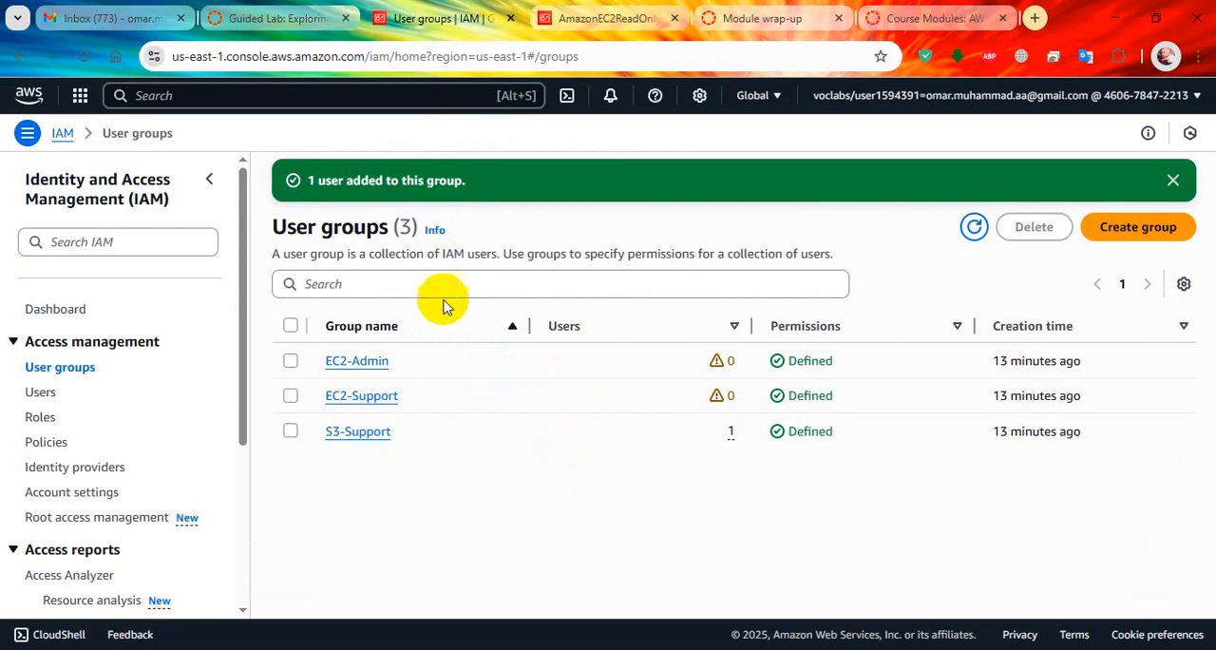
pyautogui.click(378, 400)
pyautogui.hotkey('ctrl', 'shift', 'Tab')
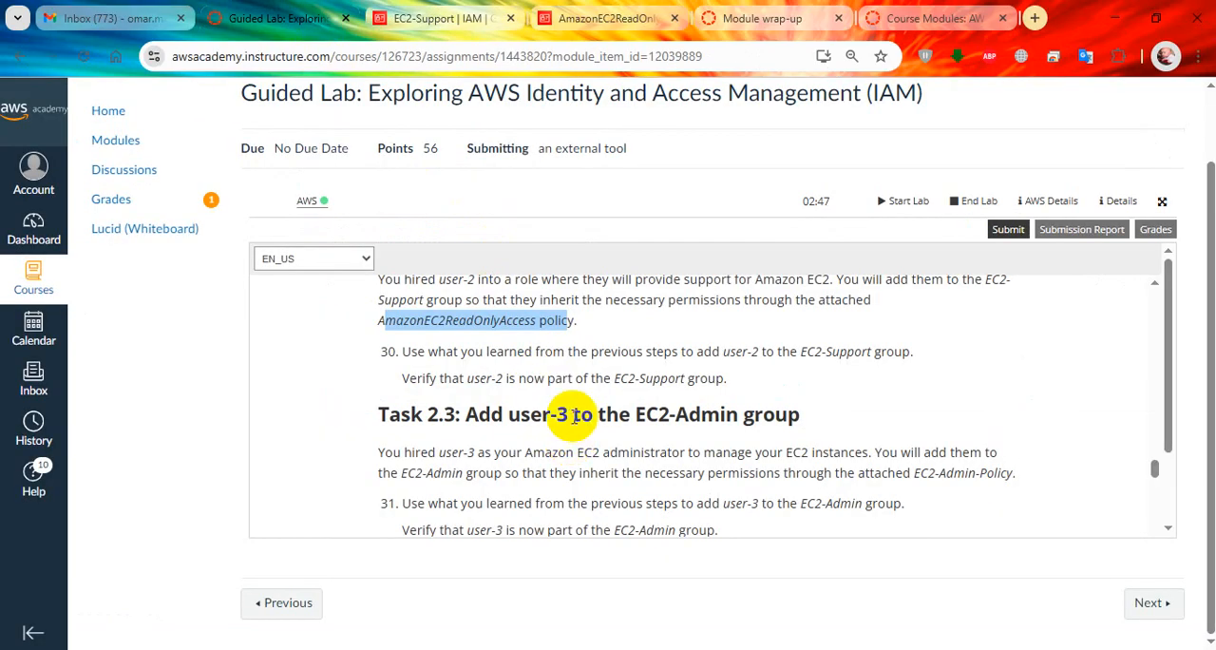
pyautogui.scroll(1, 582, 421)
pyautogui.click(447, 19)
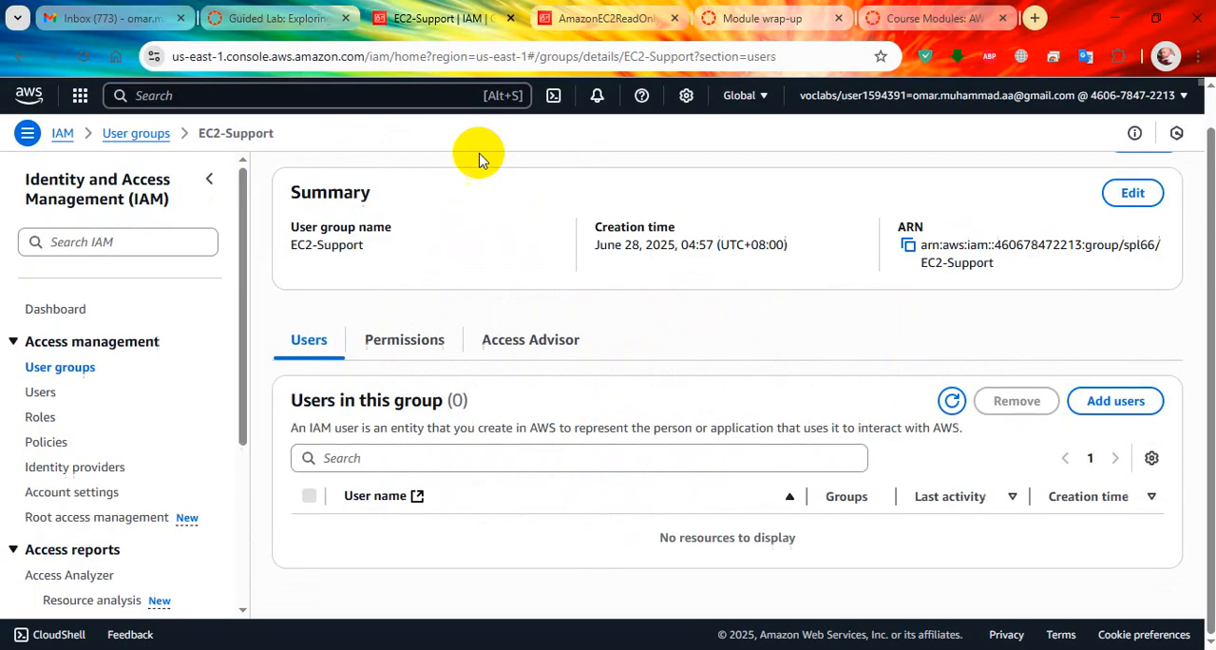
pyautogui.click(1116, 400)
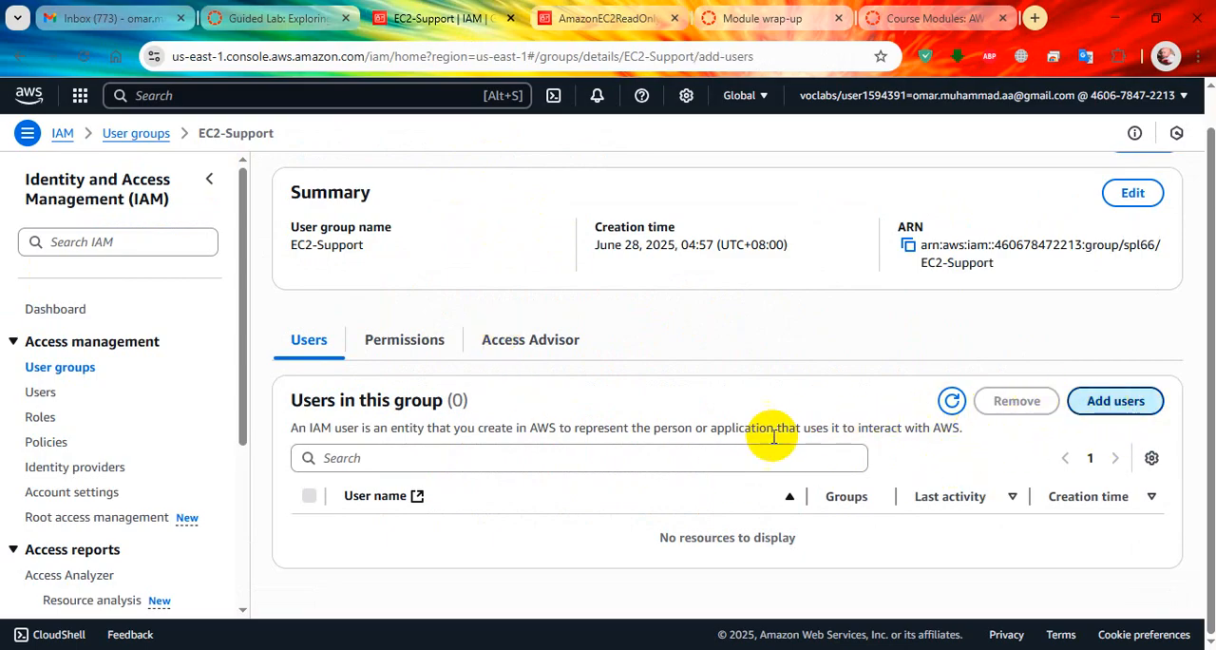
pyautogui.click(62, 376)
pyautogui.click(1152, 465)
# Read Task 2.3 and lab steps 31 and 32, highlighting the expected number of users in each group.
pyautogui.click(277, 8)
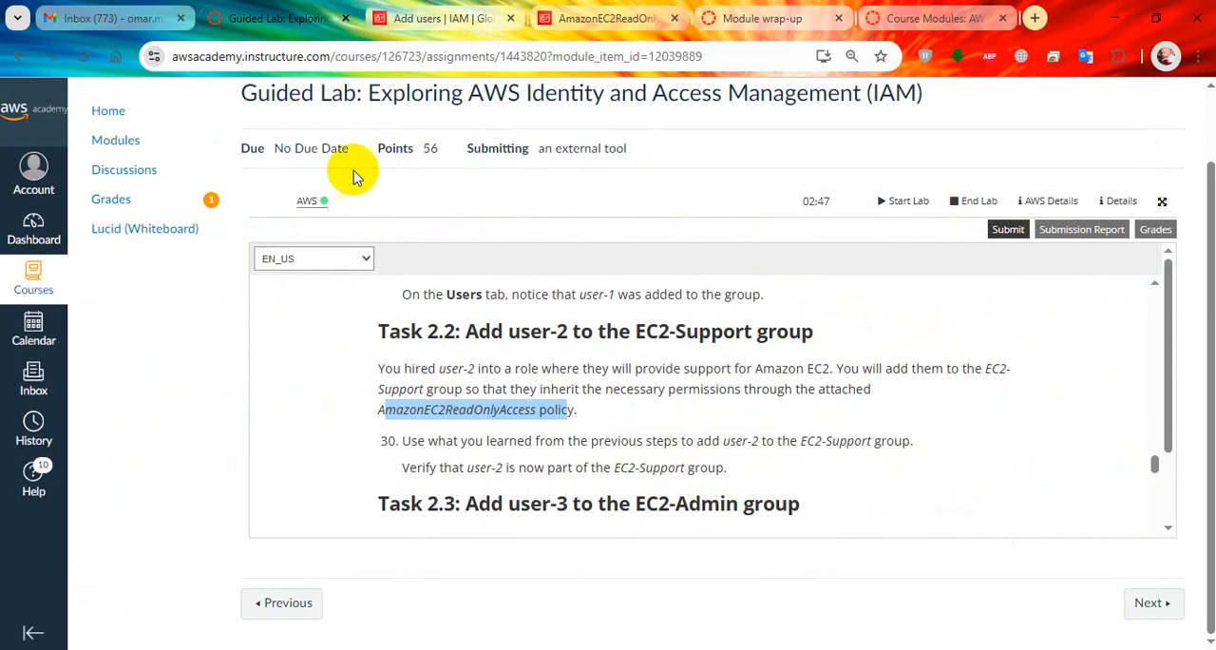
pyautogui.scroll(-3, 503, 371)
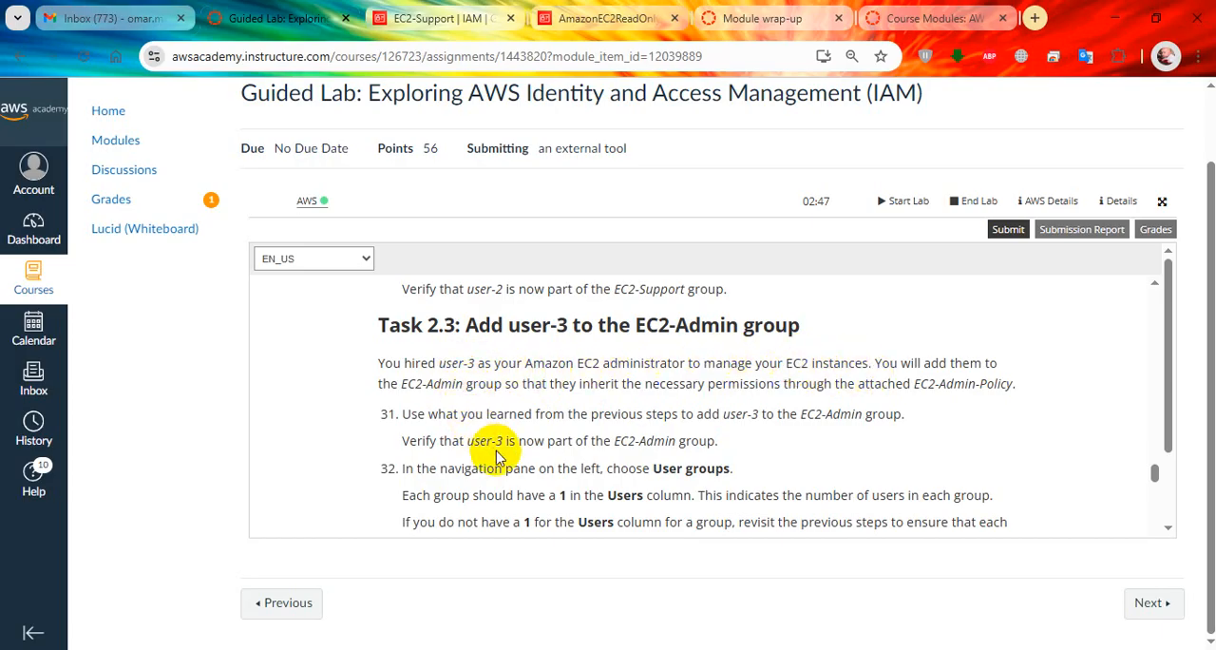
pyautogui.scroll(-1, 698, 432)
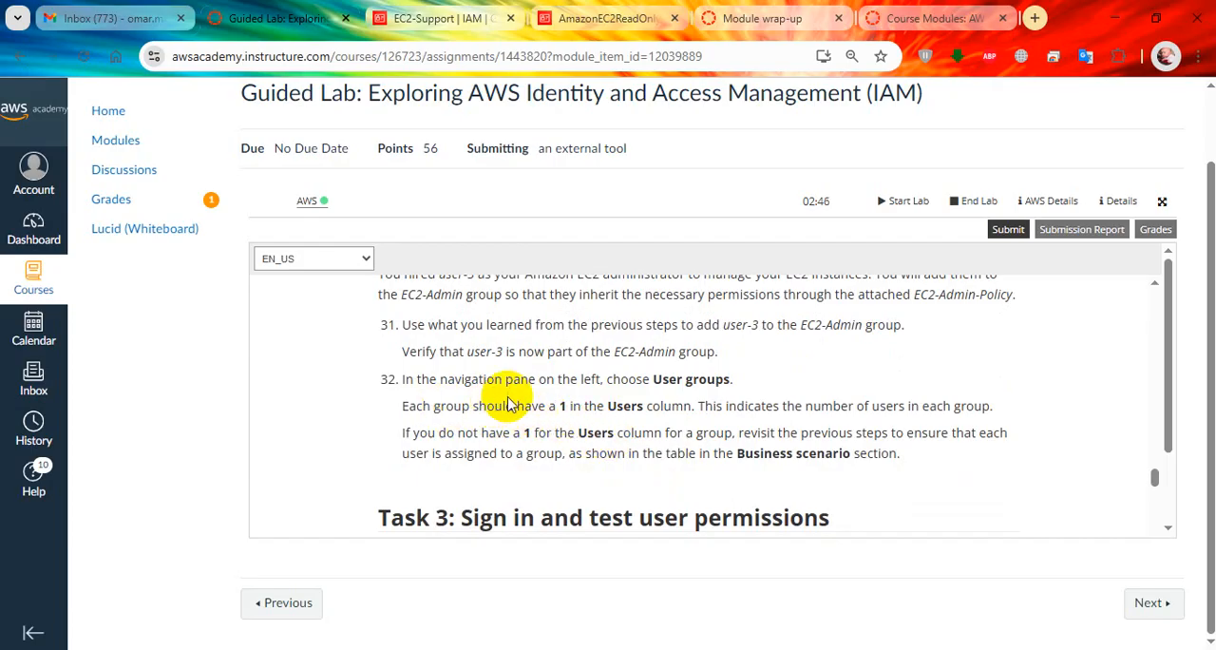
pyautogui.moveTo(440, 407); pyautogui.dragTo(646, 411)
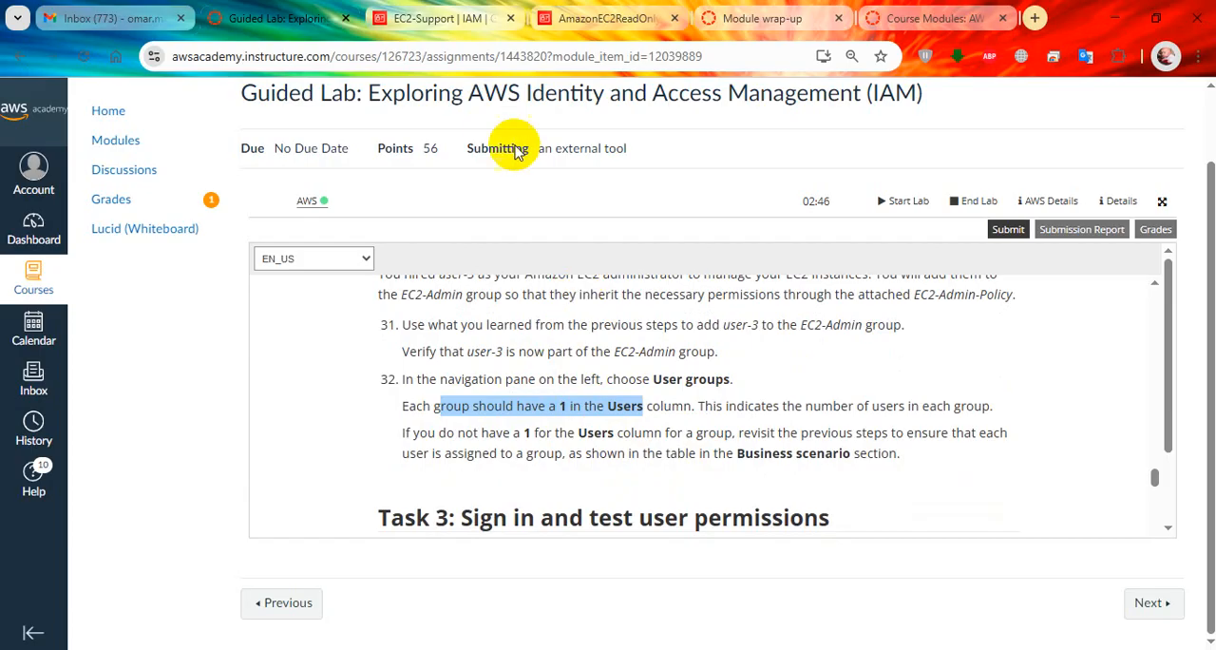
# Return to the IAM user groups list, open the EC2-Admin group and add user-3 to it.
pyautogui.click(409, 19)
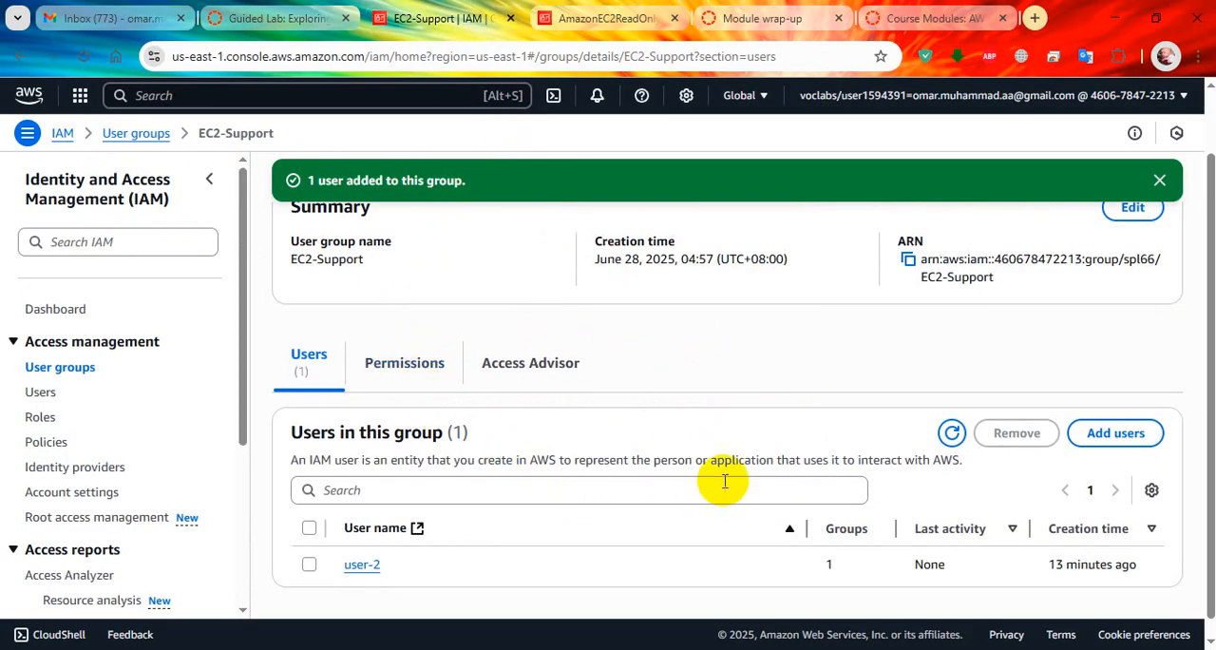
pyautogui.click(64, 367)
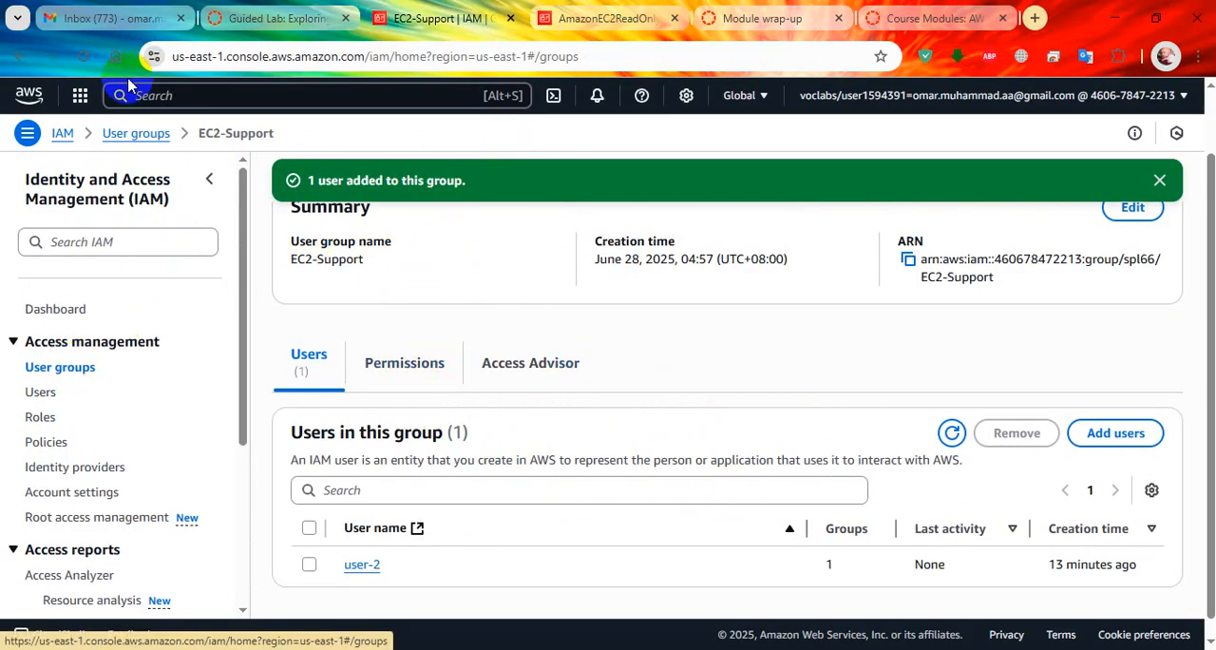
pyautogui.click(281, 18)
pyautogui.click(450, 9)
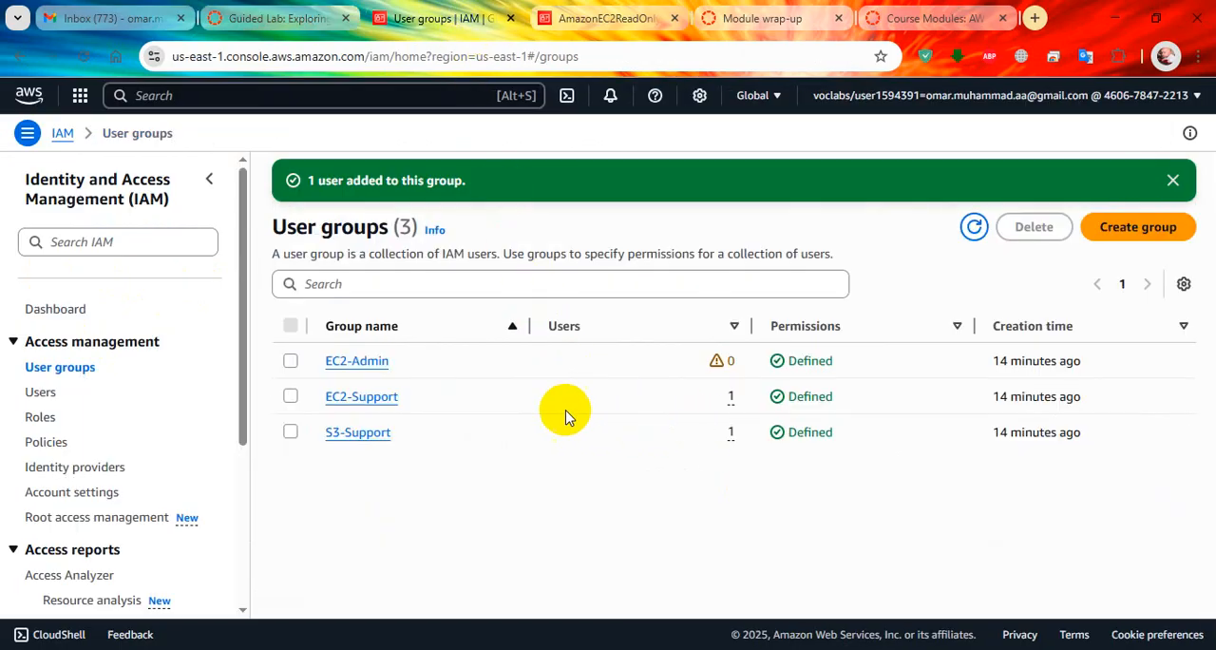
pyautogui.click(384, 367)
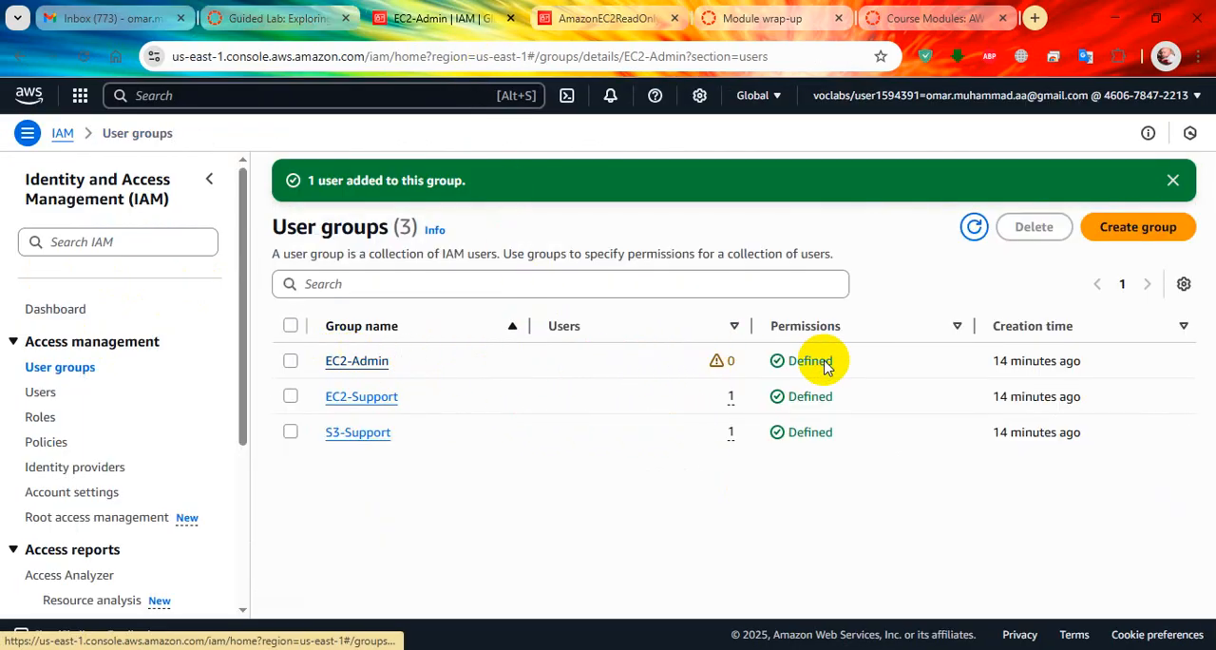
pyautogui.click(1112, 401)
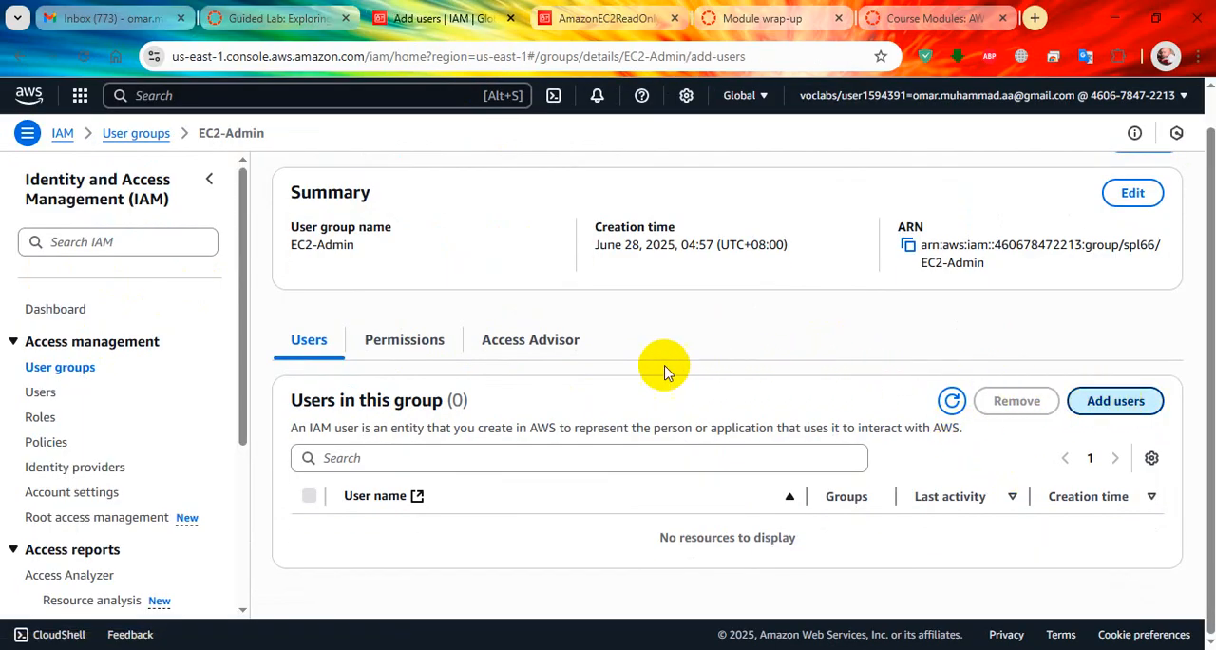
pyautogui.click(58, 409)
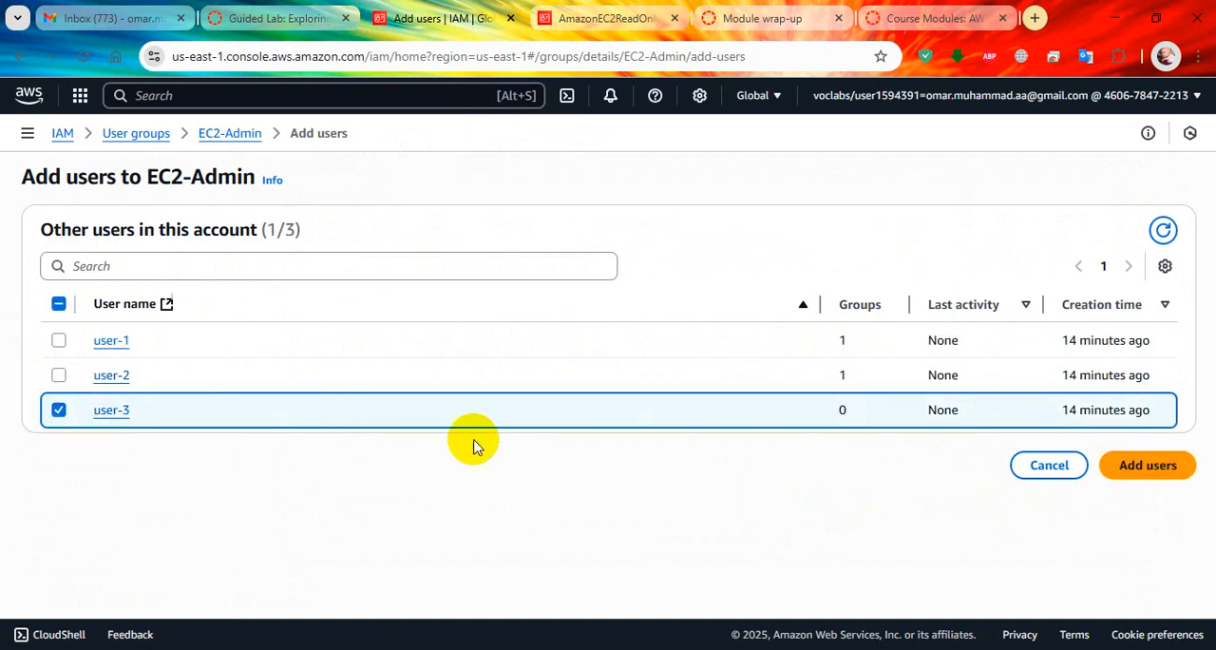
pyautogui.click(1117, 465)
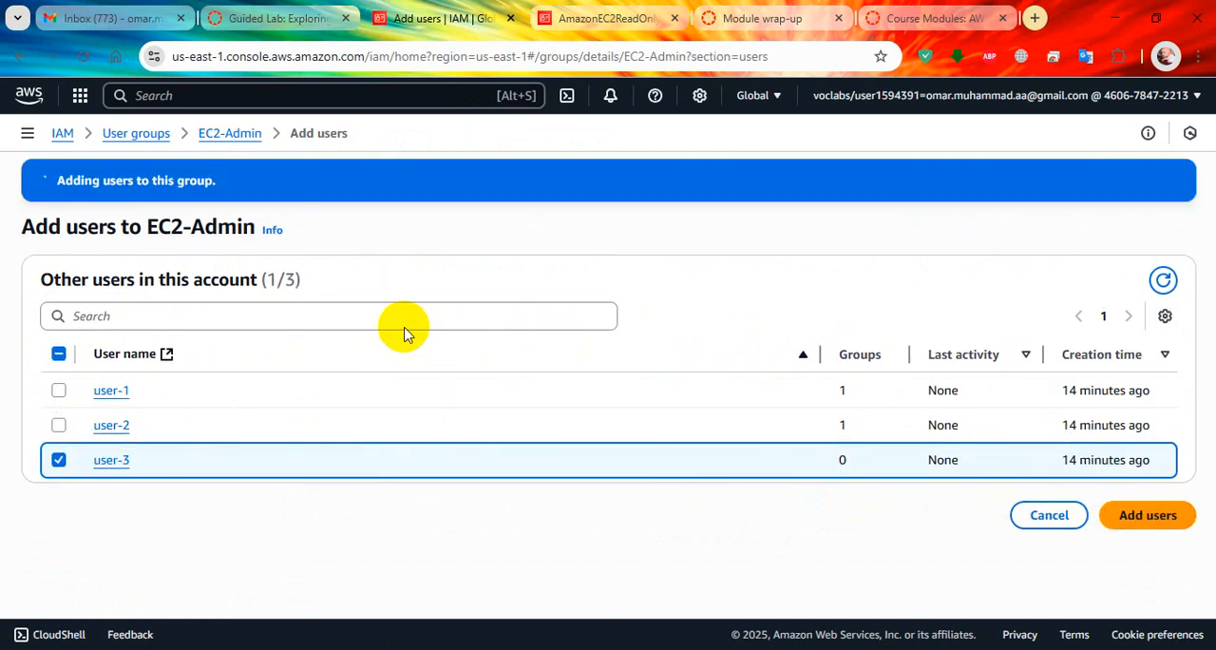
# Read Task 3.1 in the lab guide, covering how to get the console sign-in URL in steps 33 and 34.
pyautogui.click(276, 18)
pyautogui.scroll(-3, 550, 350)
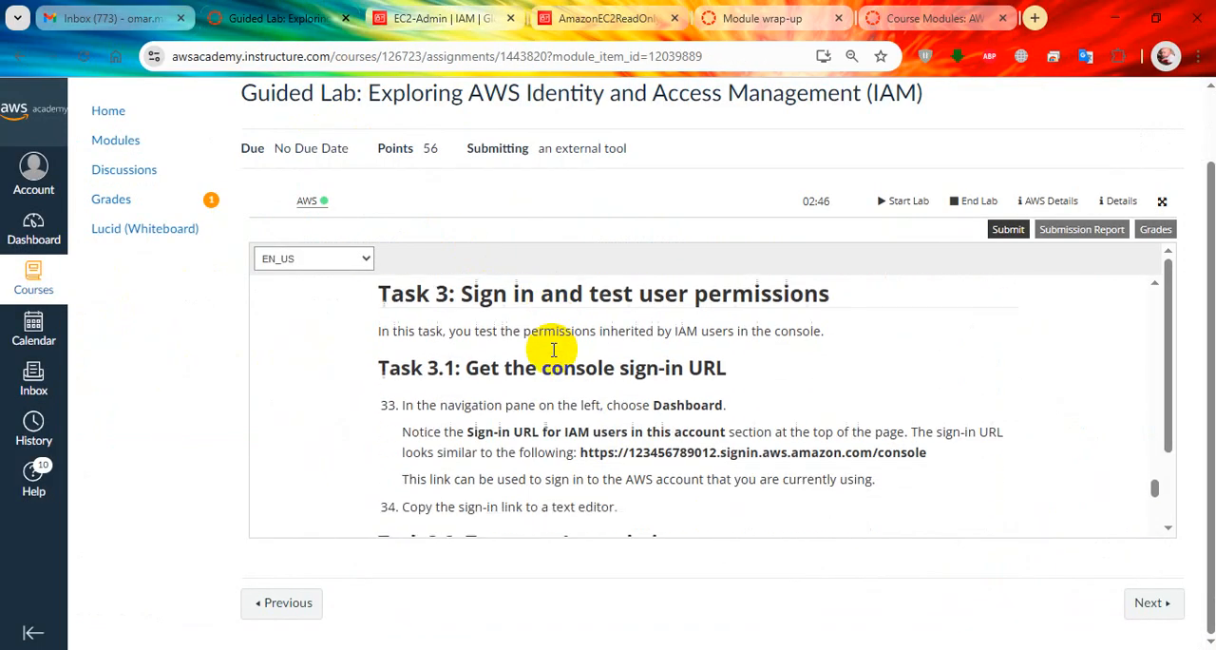
pyautogui.scroll(1, 551, 350)
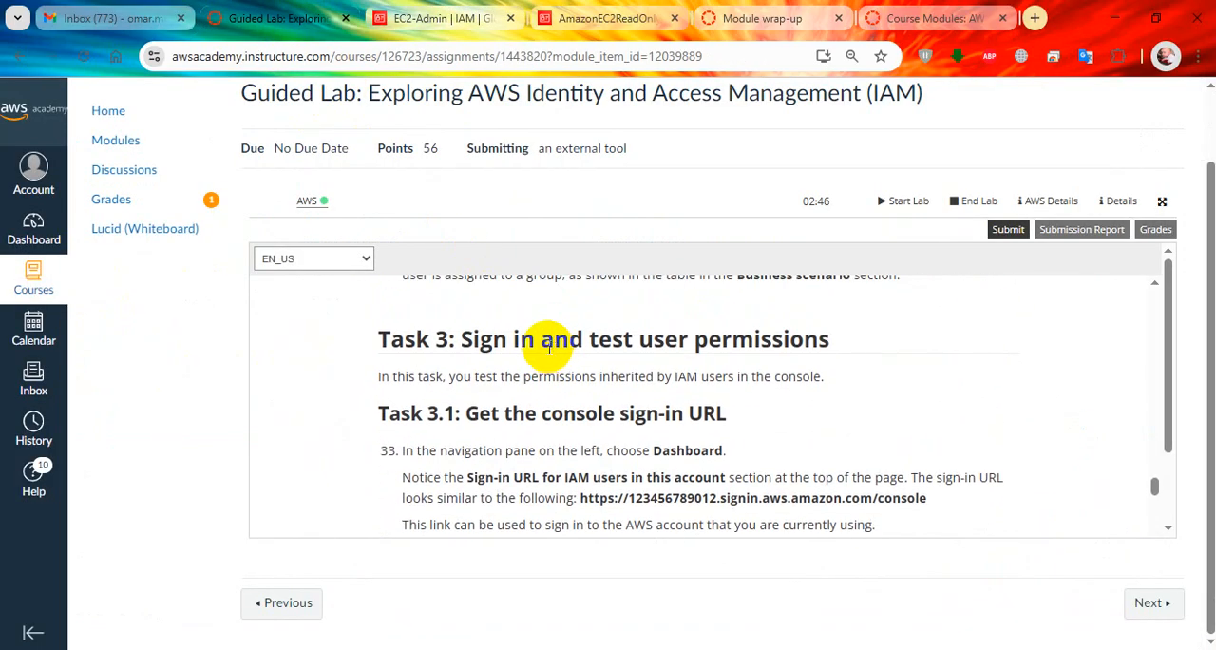
pyautogui.scroll(-2, 532, 385)
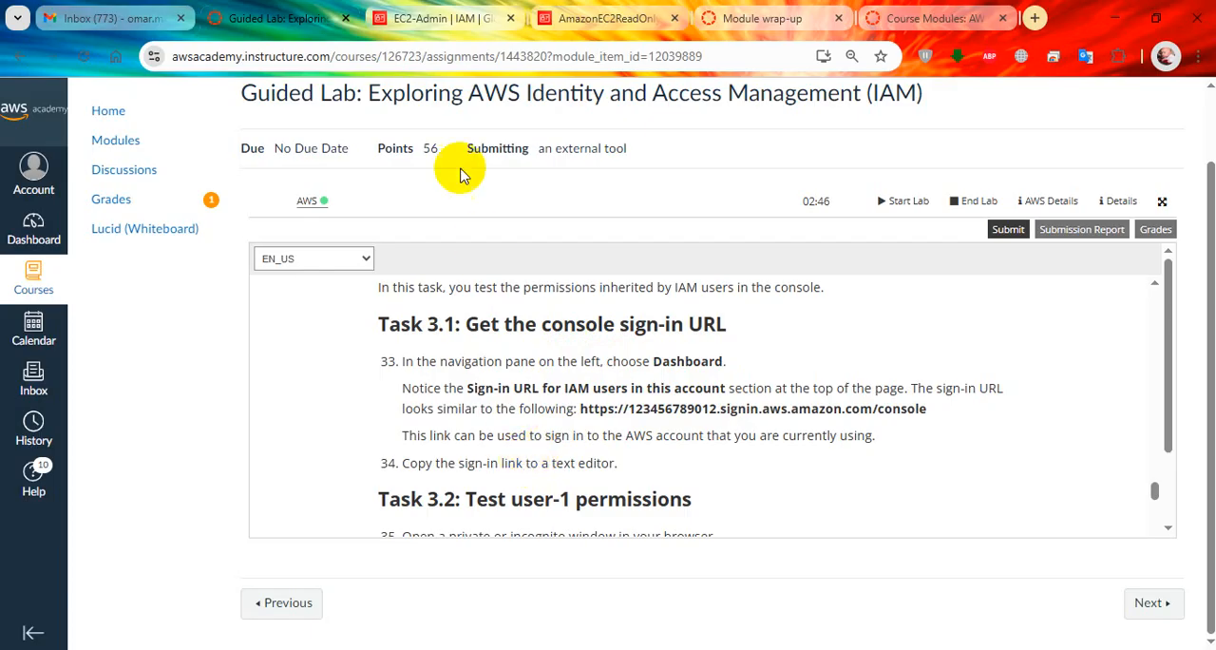
# Check the Task 3.2 instructions in the lab guide and open the details of user-1 from the IAM users list.
pyautogui.click(430, 18)
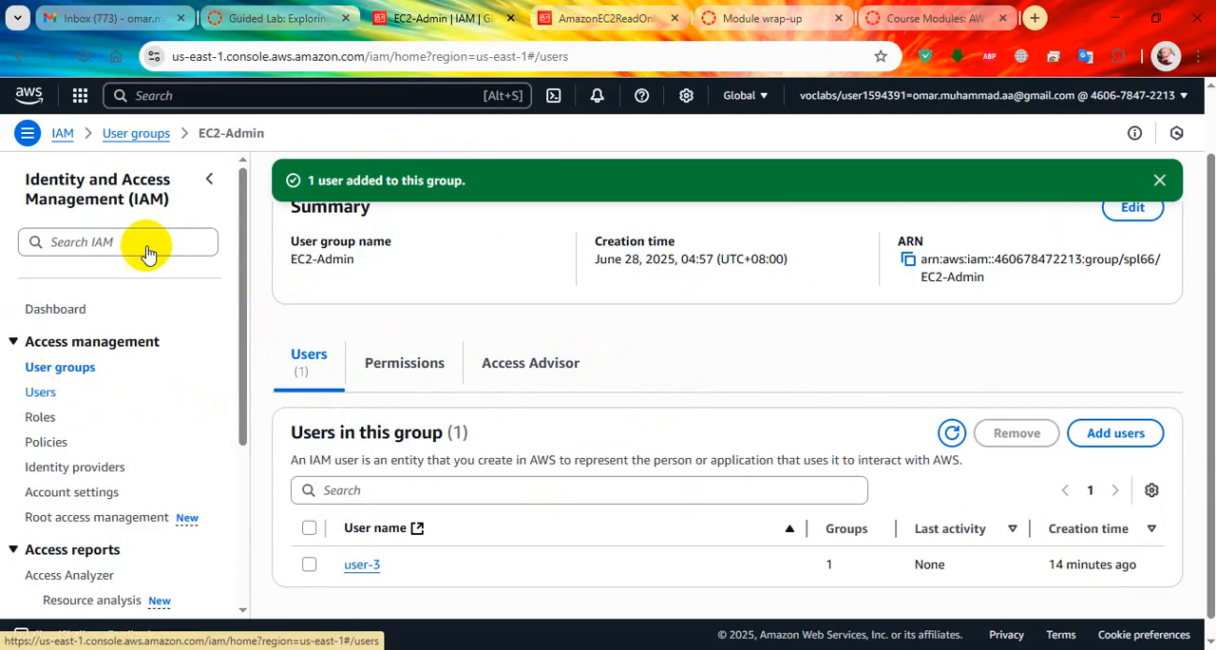
pyautogui.click(276, 18)
pyautogui.scroll(-2, 611, 403)
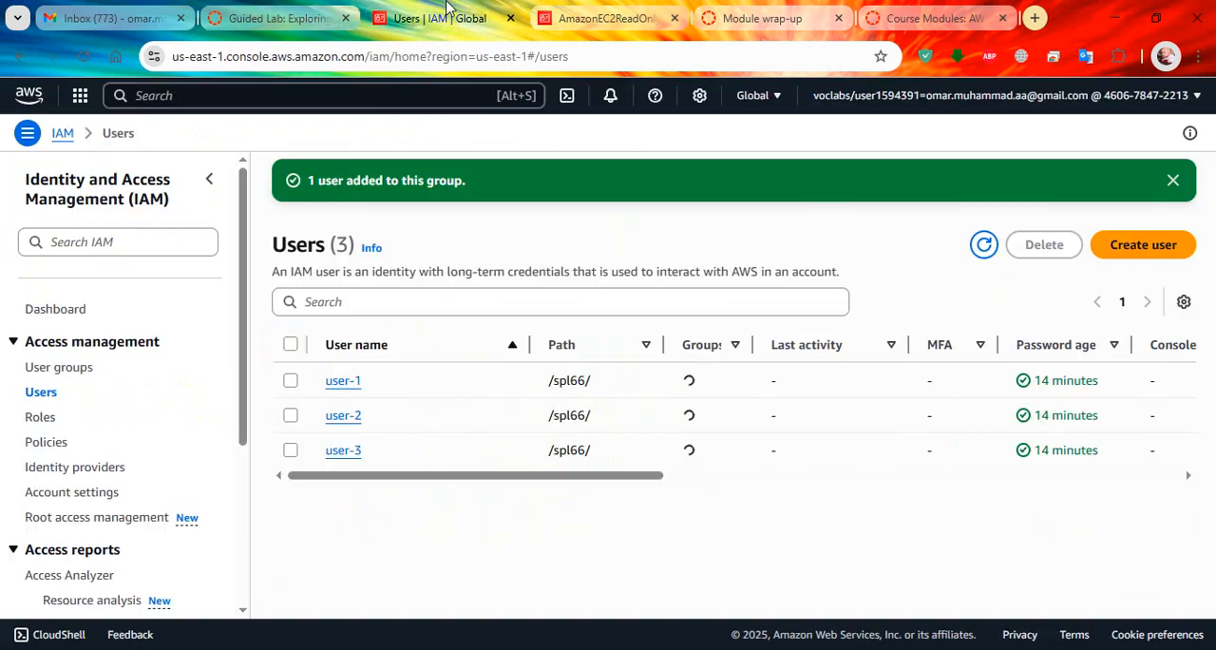
pyautogui.click(446, 18)
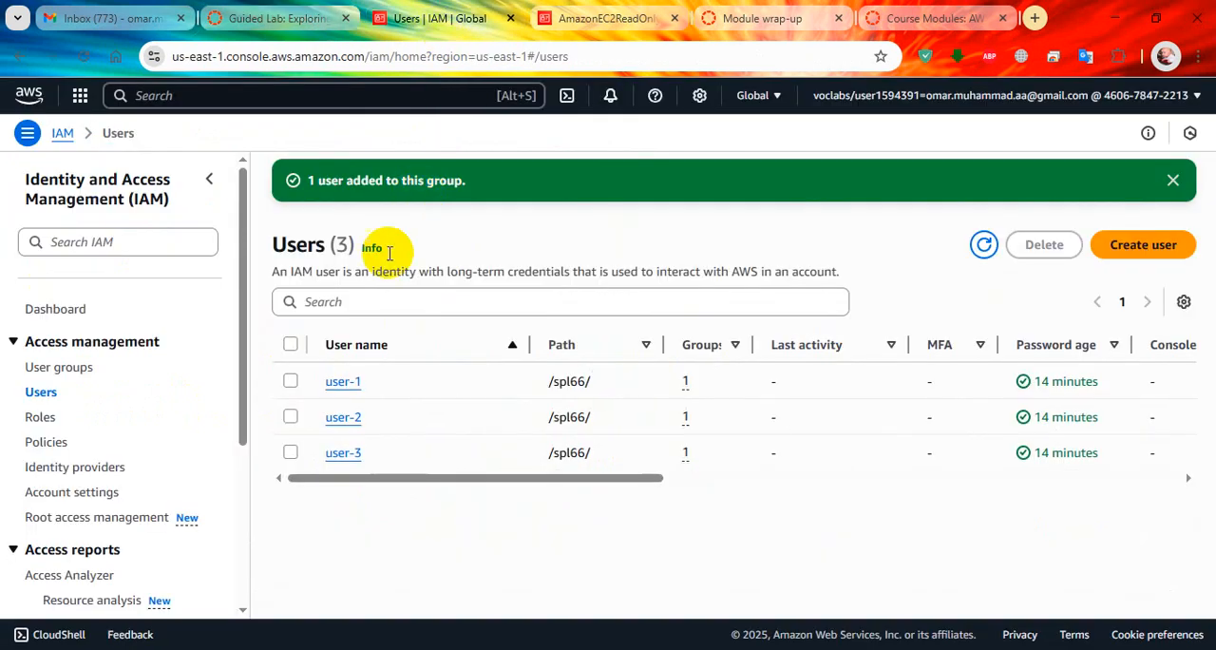
pyautogui.click(344, 384)
pyautogui.click(276, 18)
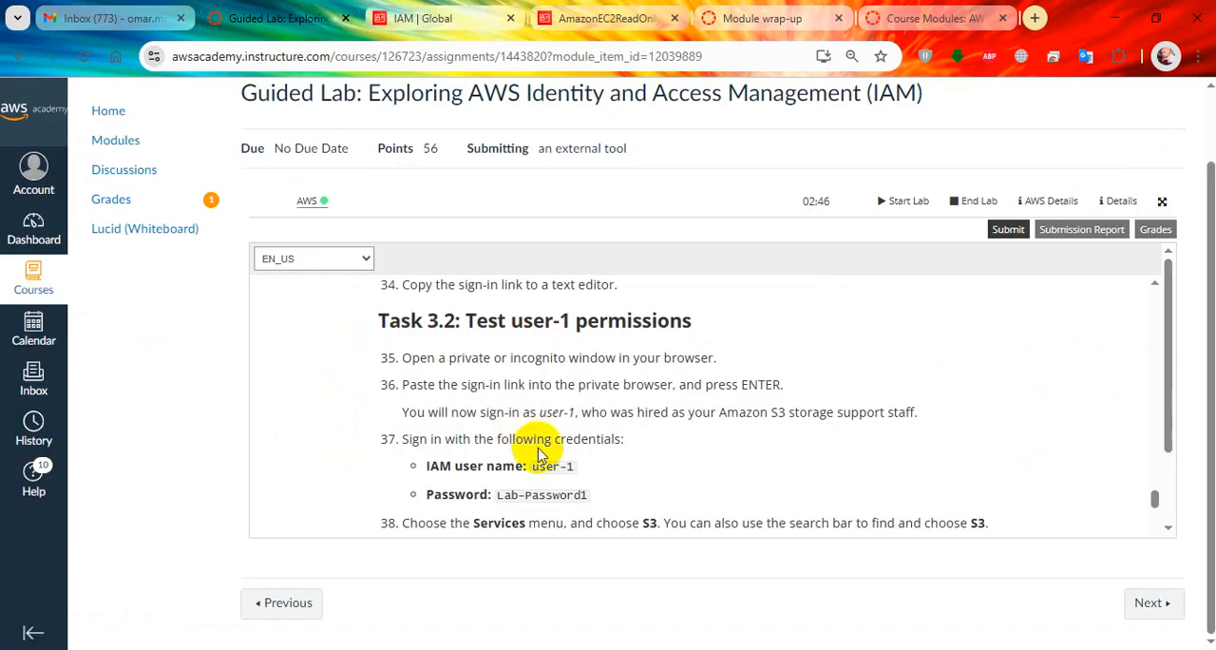
pyautogui.click(424, 9)
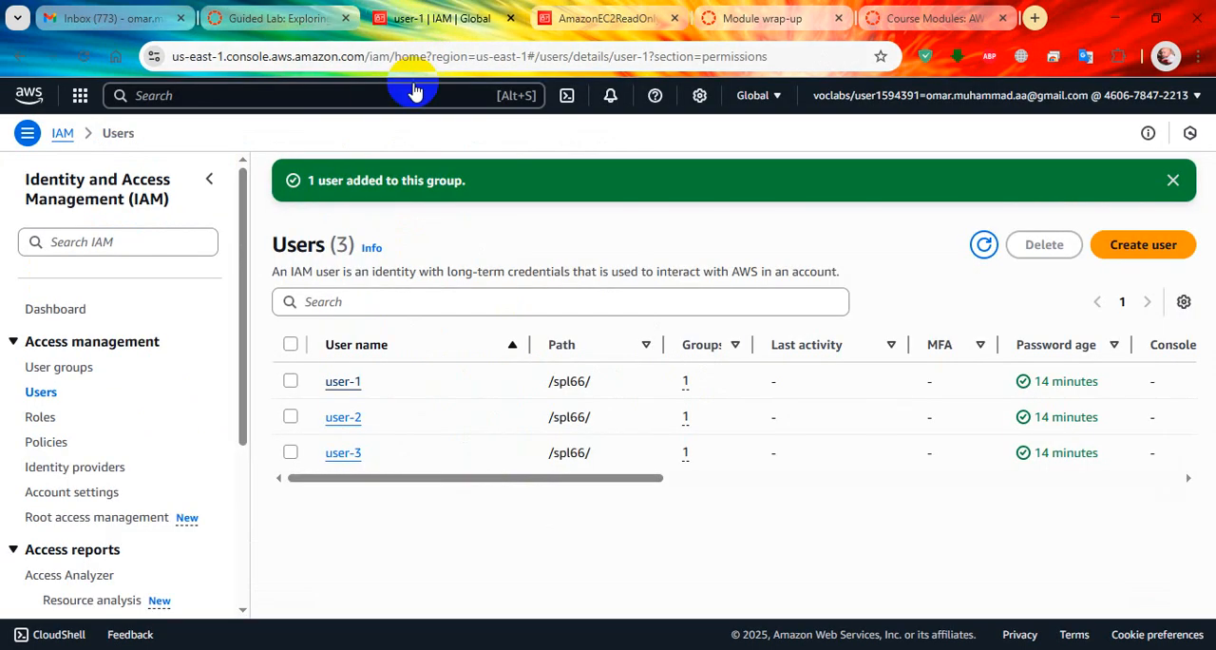
# Return to lab step 35 and open a new incognito browser window.
pyautogui.click(313, 18)
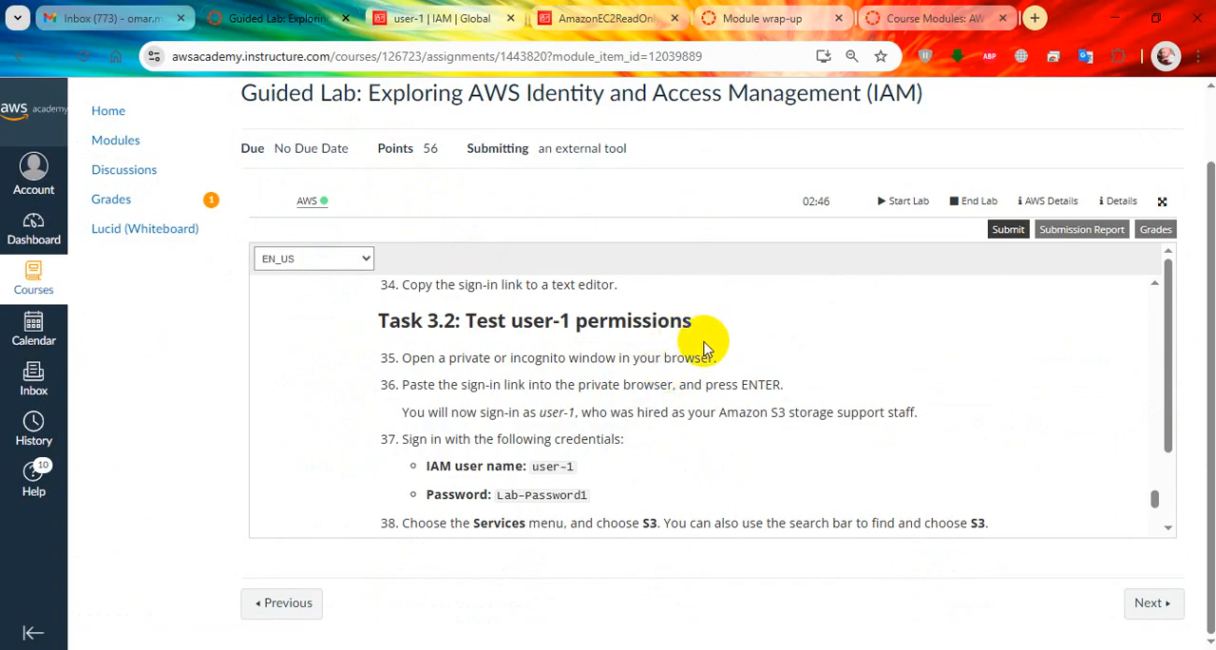
pyautogui.click(1198, 56)
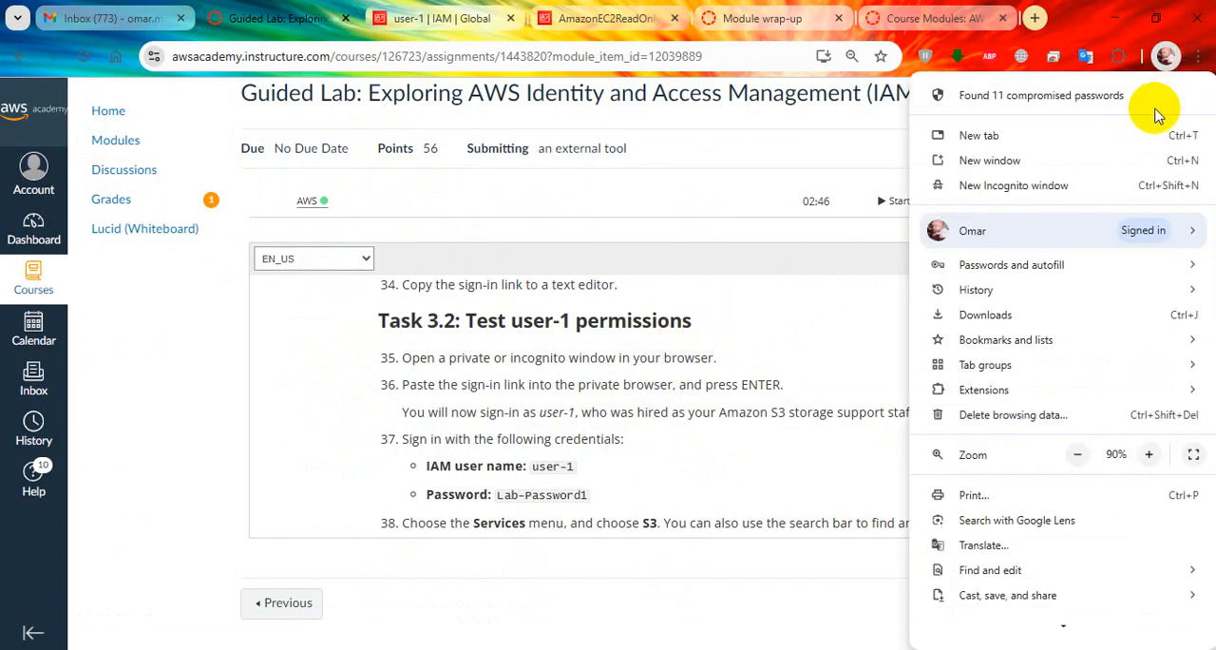
pyautogui.click(1091, 186)
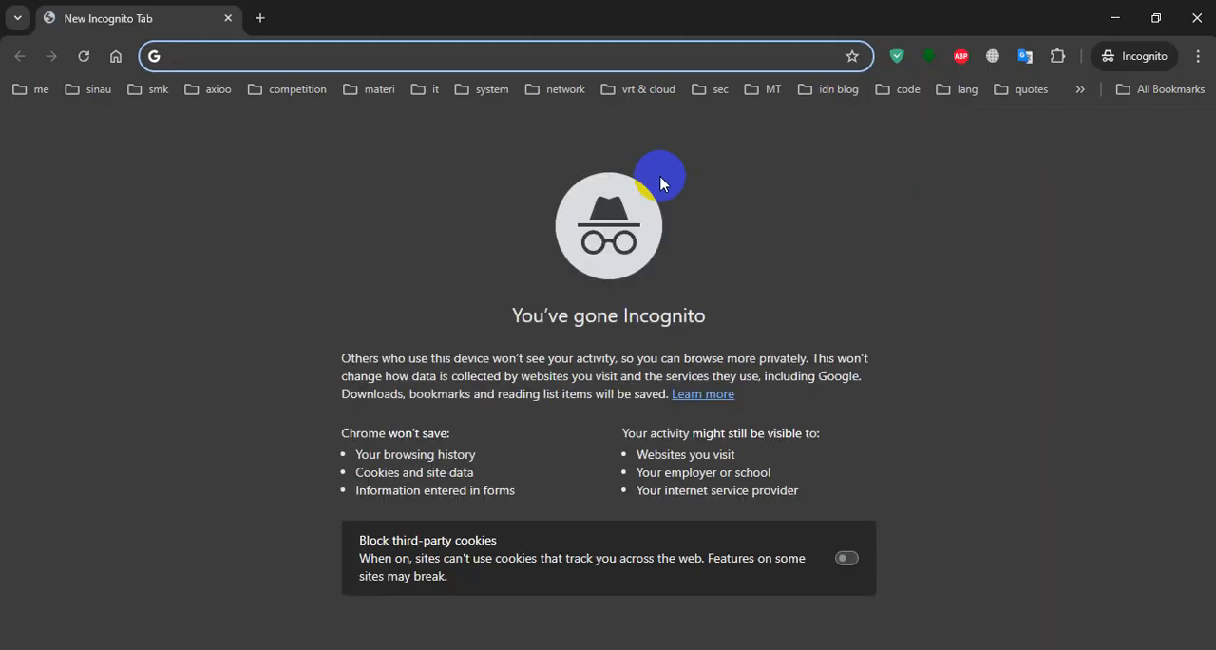
# Copy the console sign-in link from user-1's security credentials and load it in the incognito window.
pyautogui.hotkey('alt', 'Tab')
pyautogui.click(425, 21)
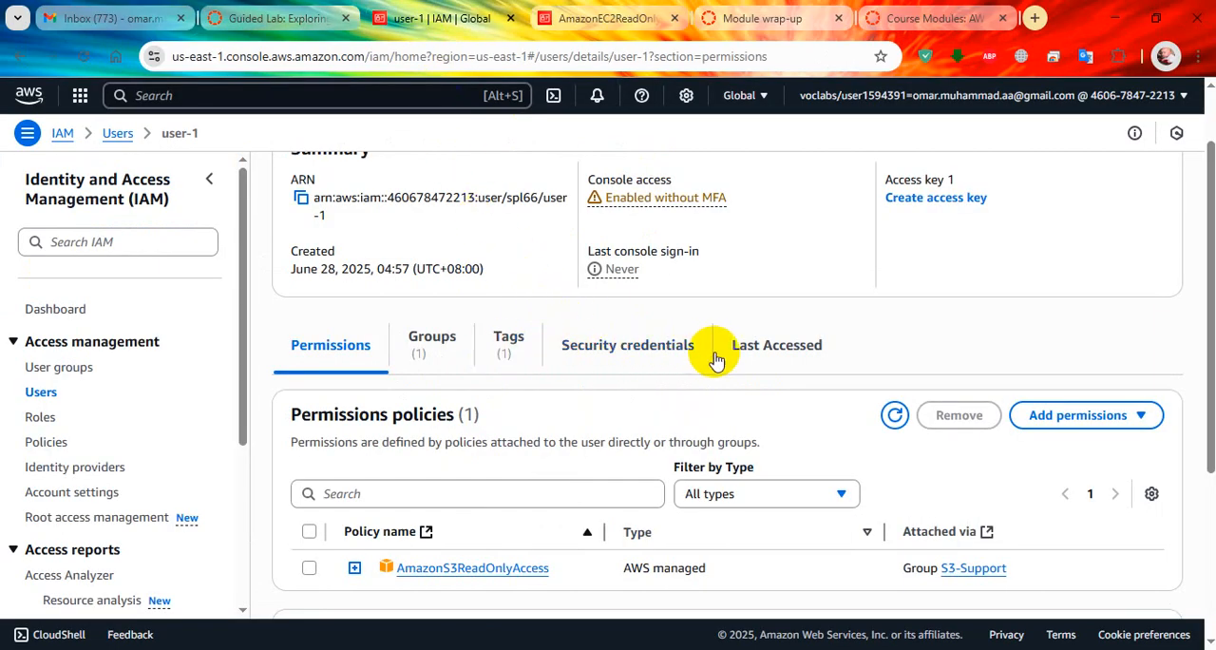
pyautogui.click(649, 352)
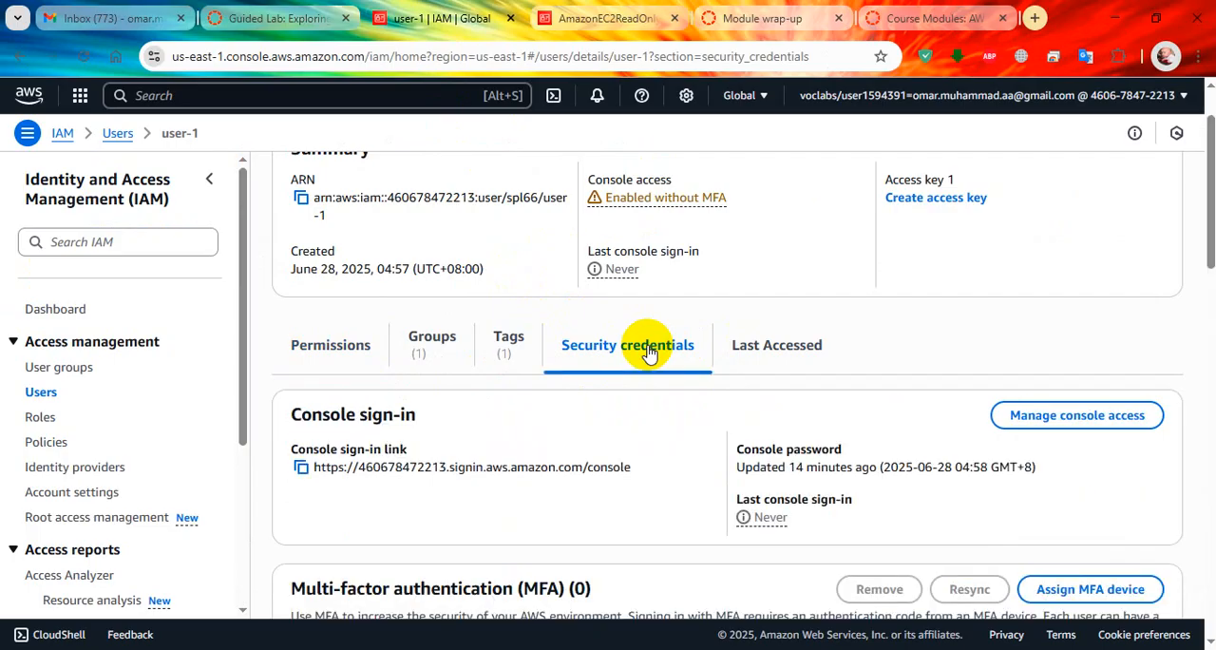
pyautogui.click(301, 468)
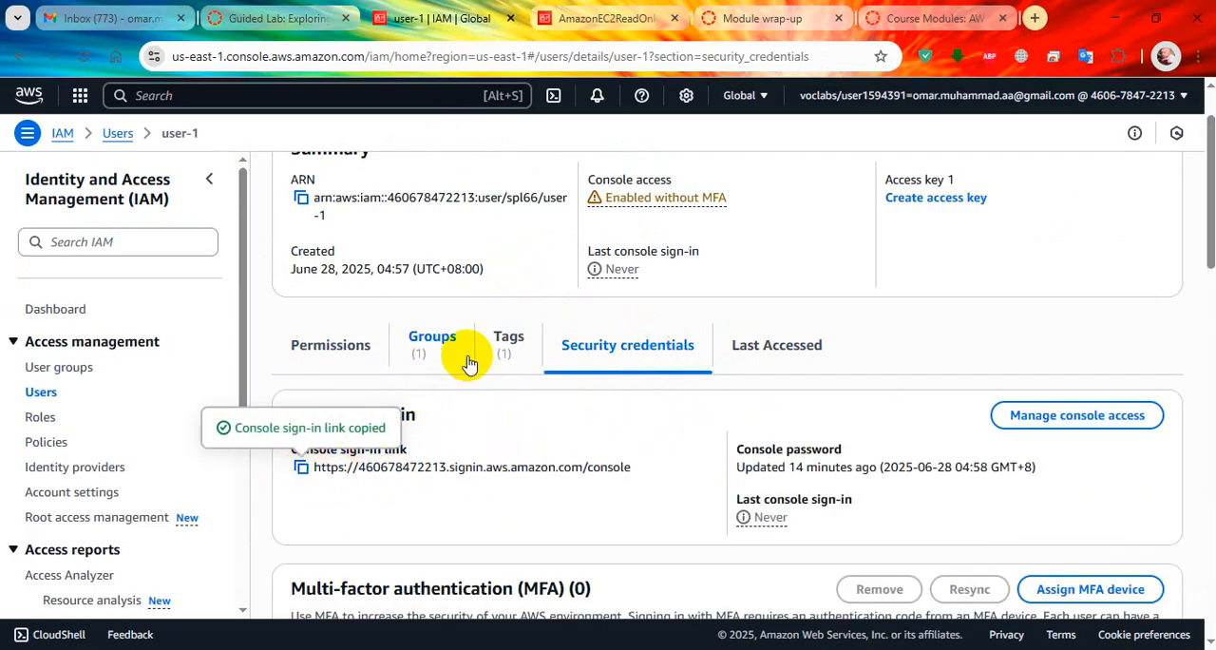
pyautogui.hotkey('alt', 'Tab')
pyautogui.hotkey('ctrl', 'v')
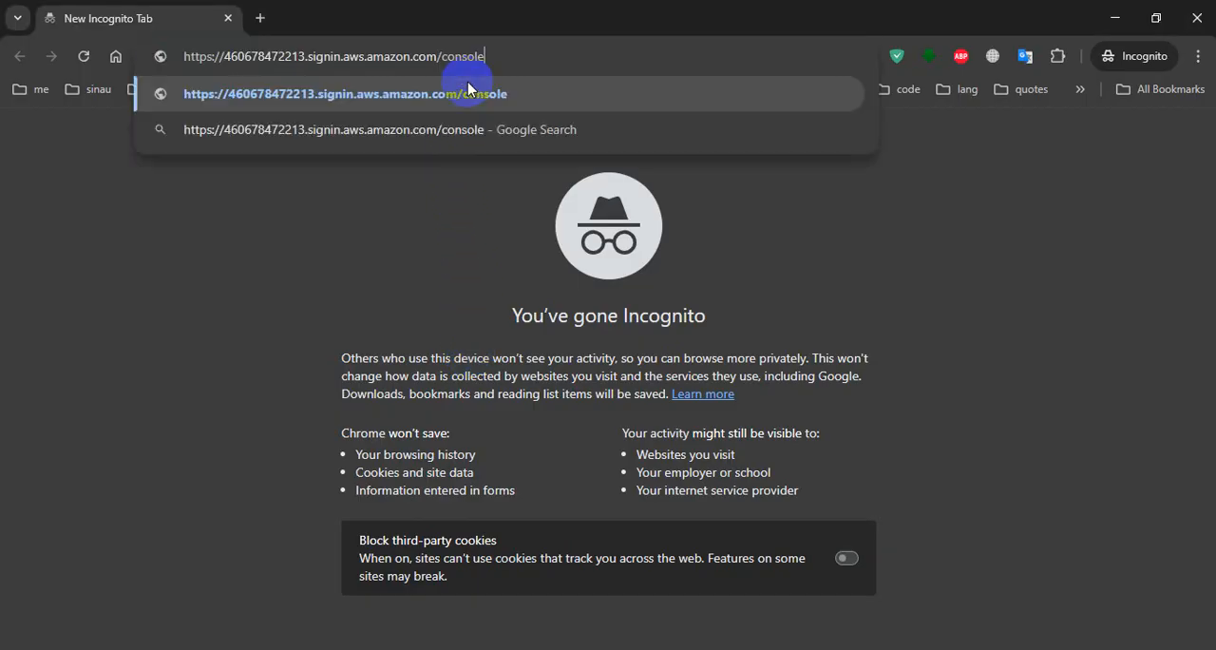
pyautogui.press('Return')
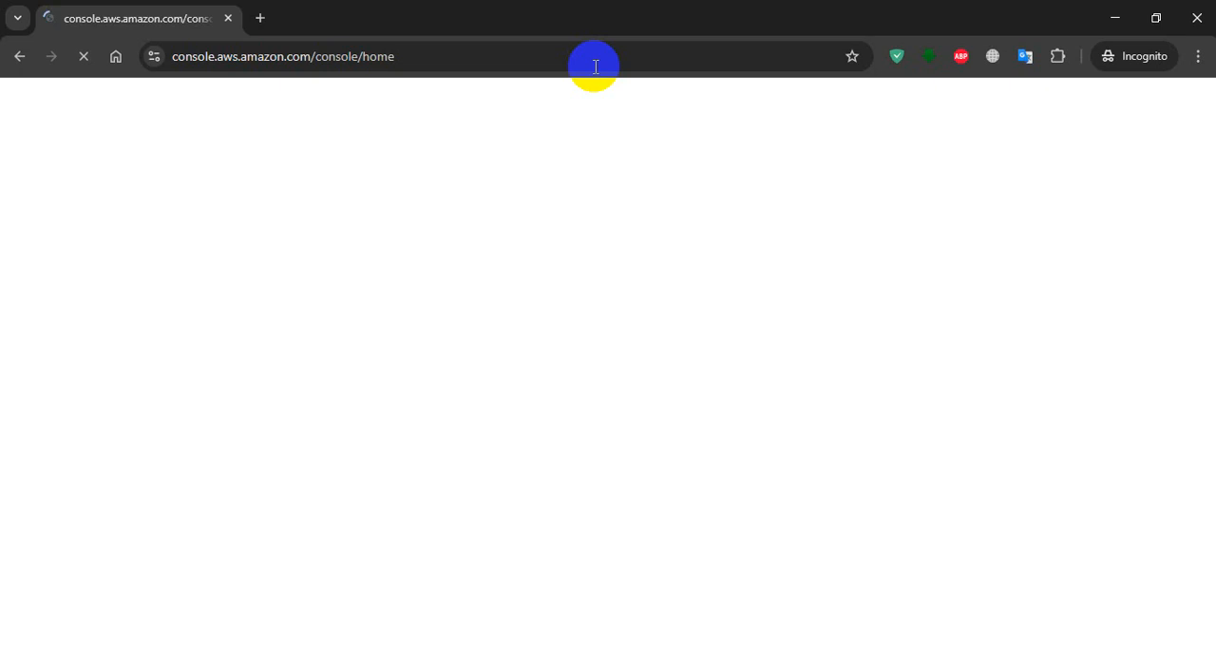
# Go back to lab step 37 and copy the password given for user-1.
pyautogui.hotkey('alt', 'Tab')
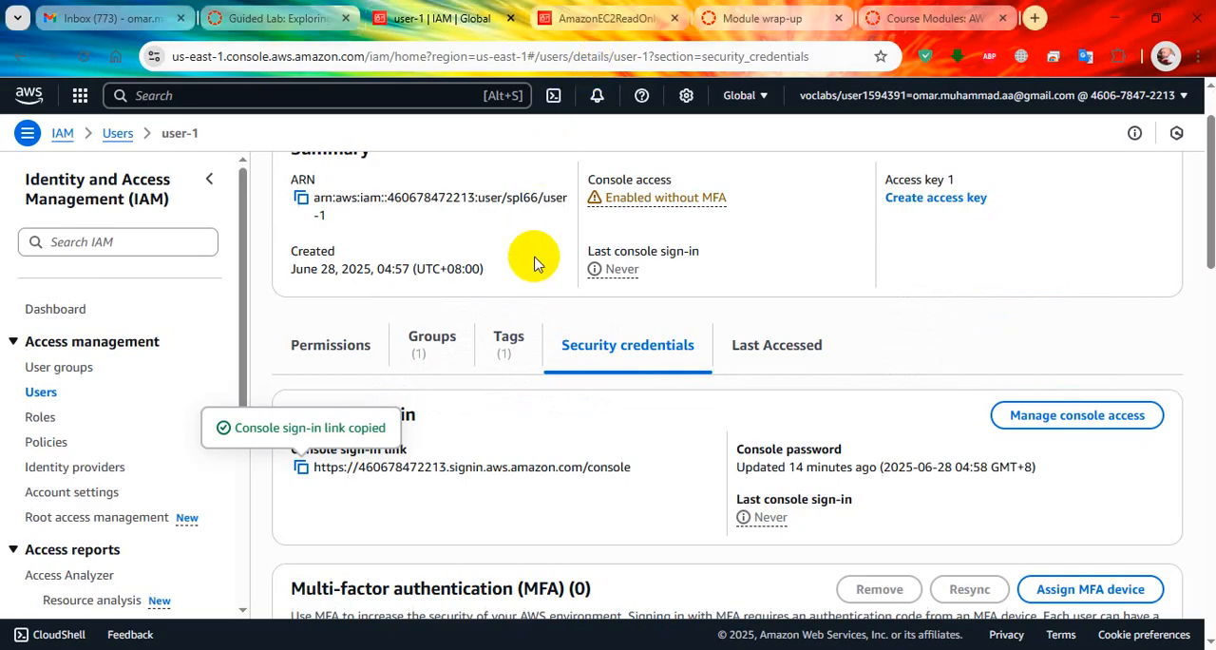
pyautogui.click(276, 18)
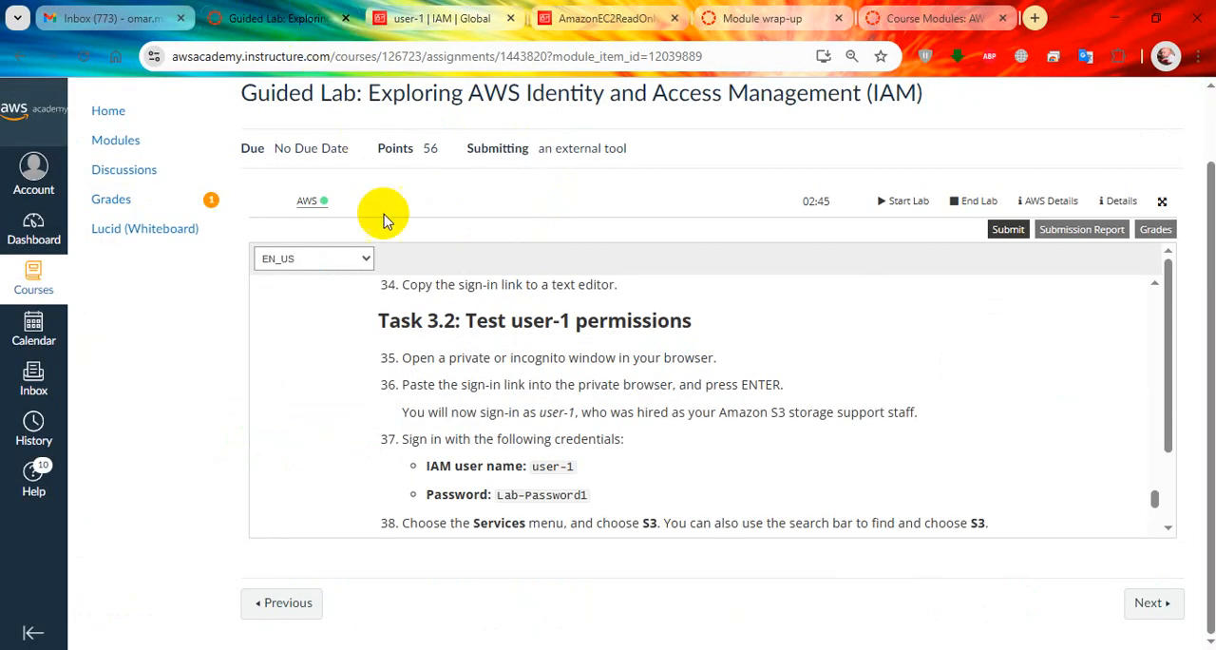
pyautogui.moveTo(498, 495); pyautogui.dragTo(542, 502)
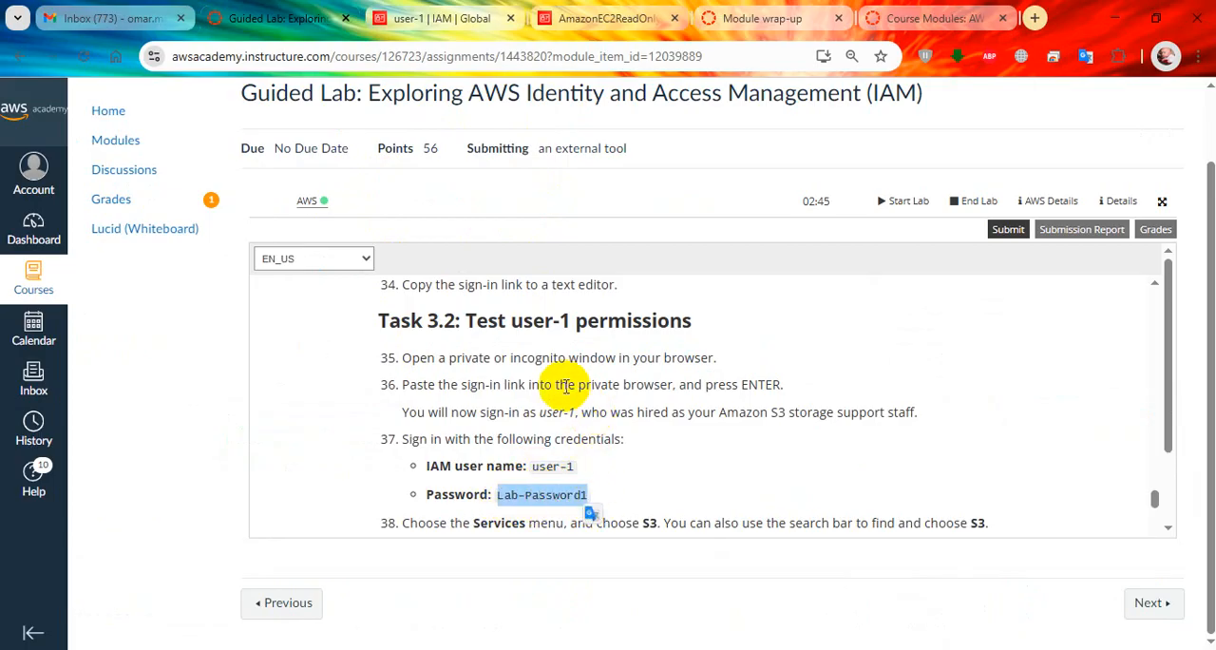
# Try to sign in to the AWS console with the IAM username user1 and the lab password, showing the password.
pyautogui.hotkey('alt', 'Tab')
pyautogui.write('user1')
pyautogui.press('Tab')
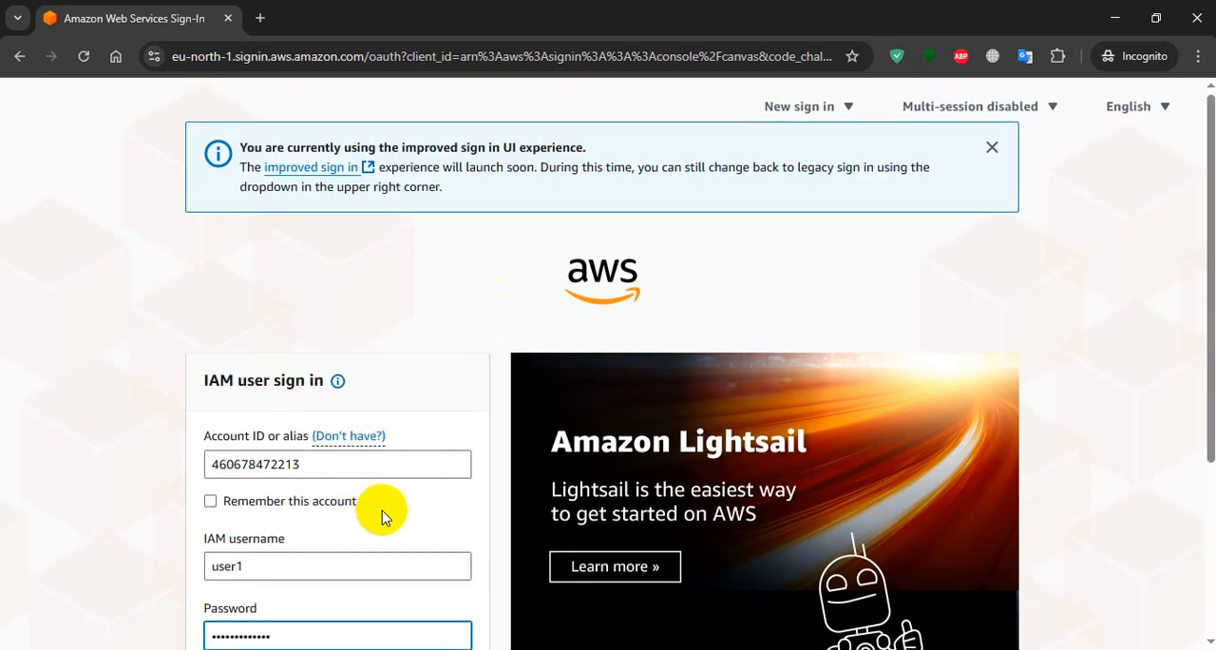
pyautogui.scroll(-2, 382, 516)
pyautogui.click(210, 494)
pyautogui.click(352, 535)
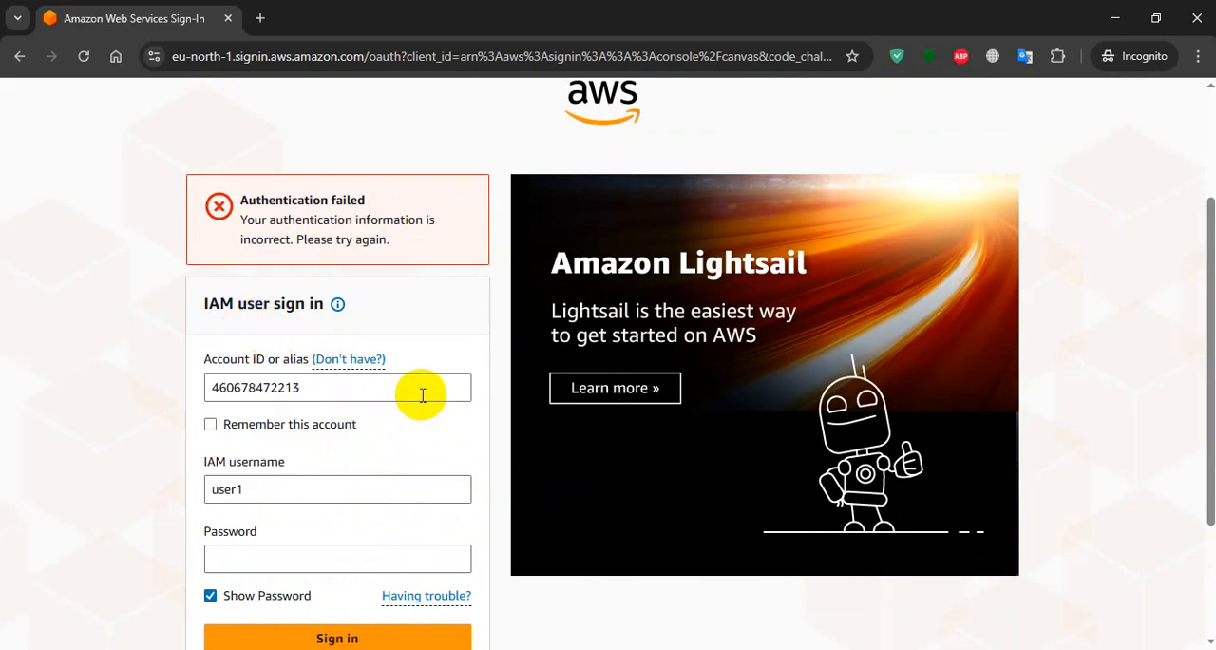
# Check the lab credentials, correct the IAM username to user-1, enter the lab password again and sign in.
pyautogui.hotkey('alt', 'Tab')
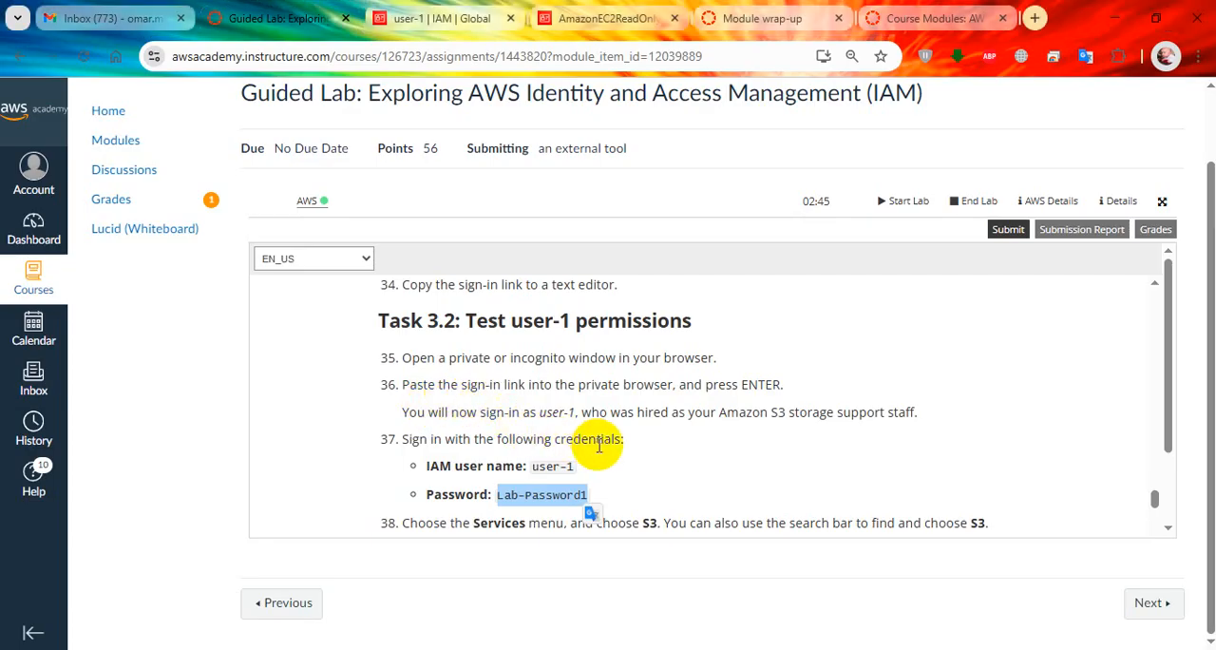
pyautogui.scroll(-1, 637, 453)
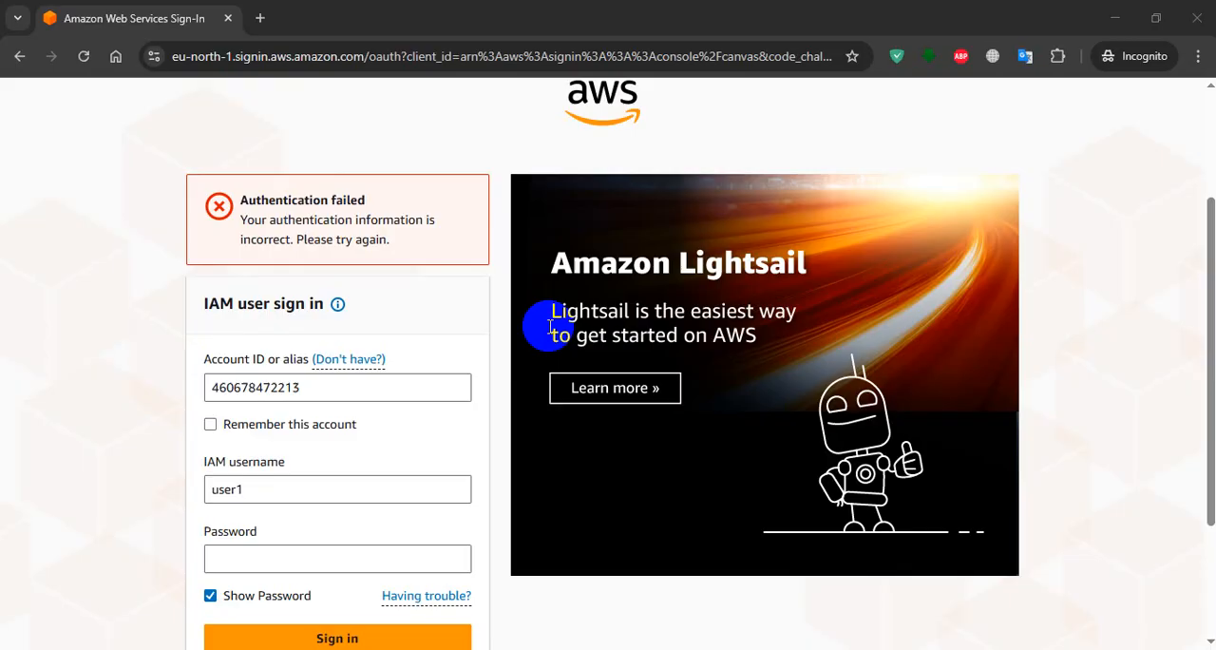
pyautogui.hotkey('alt', 'Tab')
pyautogui.click(319, 490)
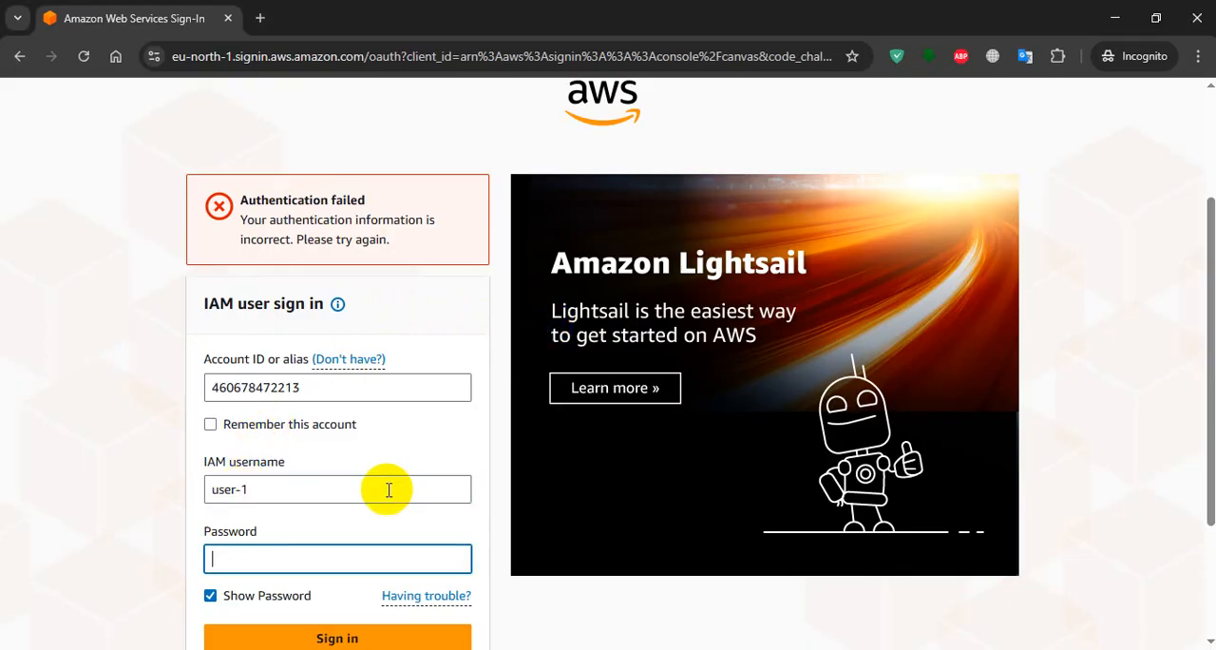
pyautogui.scroll(-1, 361, 513)
pyautogui.click(338, 546)
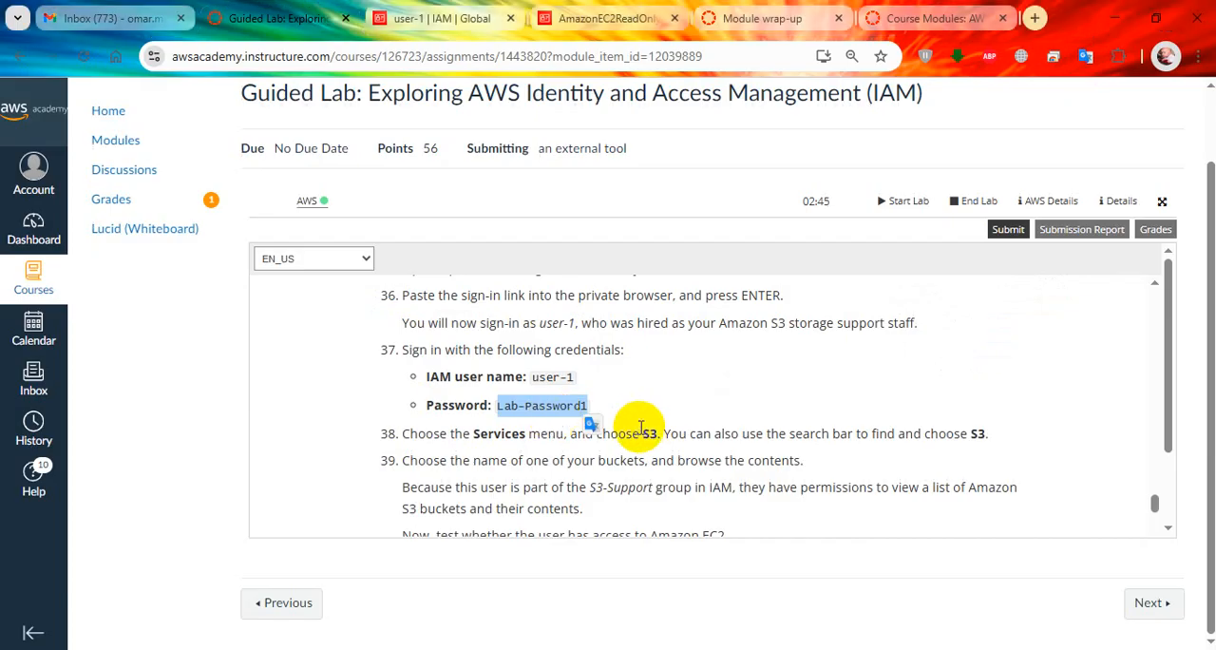
# Read lab steps 38 and 39 and open Amazon S3 in user-1's console session.
pyautogui.scroll(-1, 559, 421)
pyautogui.click(560, 359)
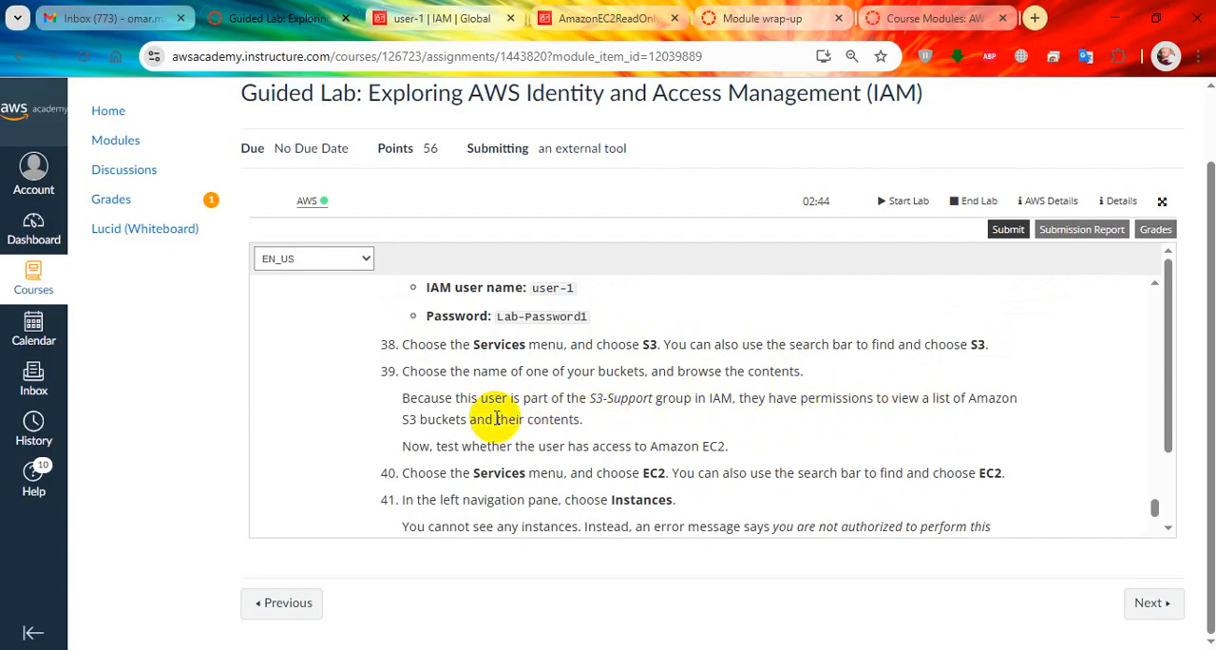
pyautogui.hotkey('alt', 'Tab')
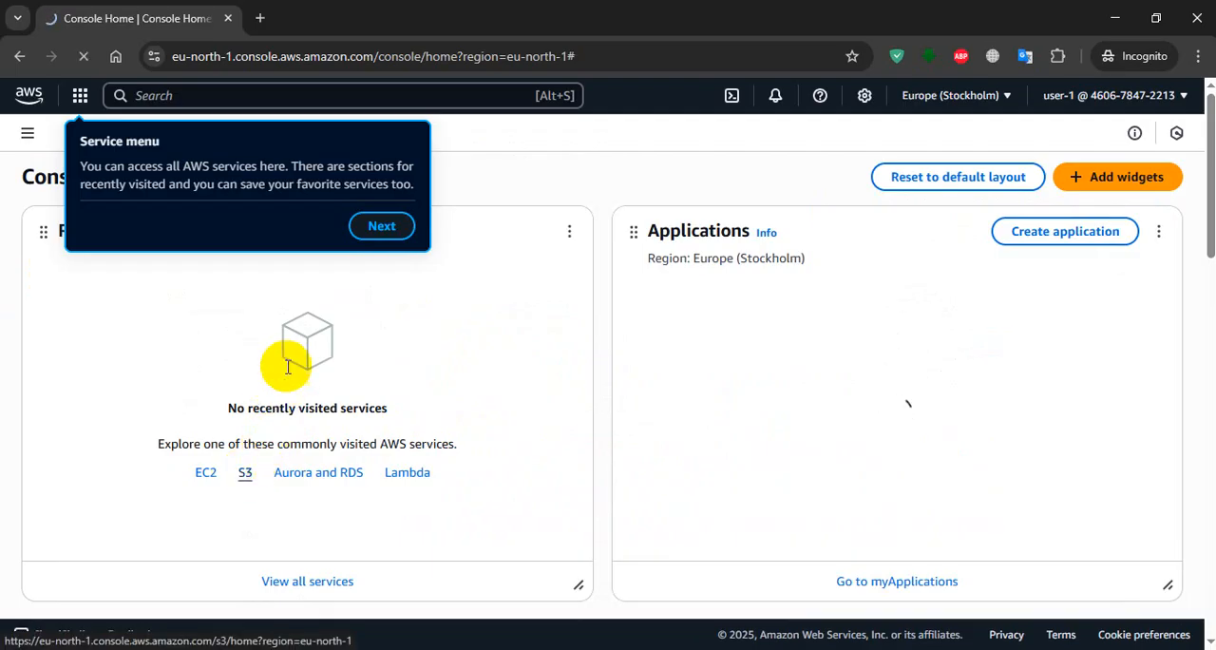
# Read lab steps 39 to 41 and open the general purpose bucket to browse its objects as user-1.
pyautogui.hotkey('alt', 'Tab')
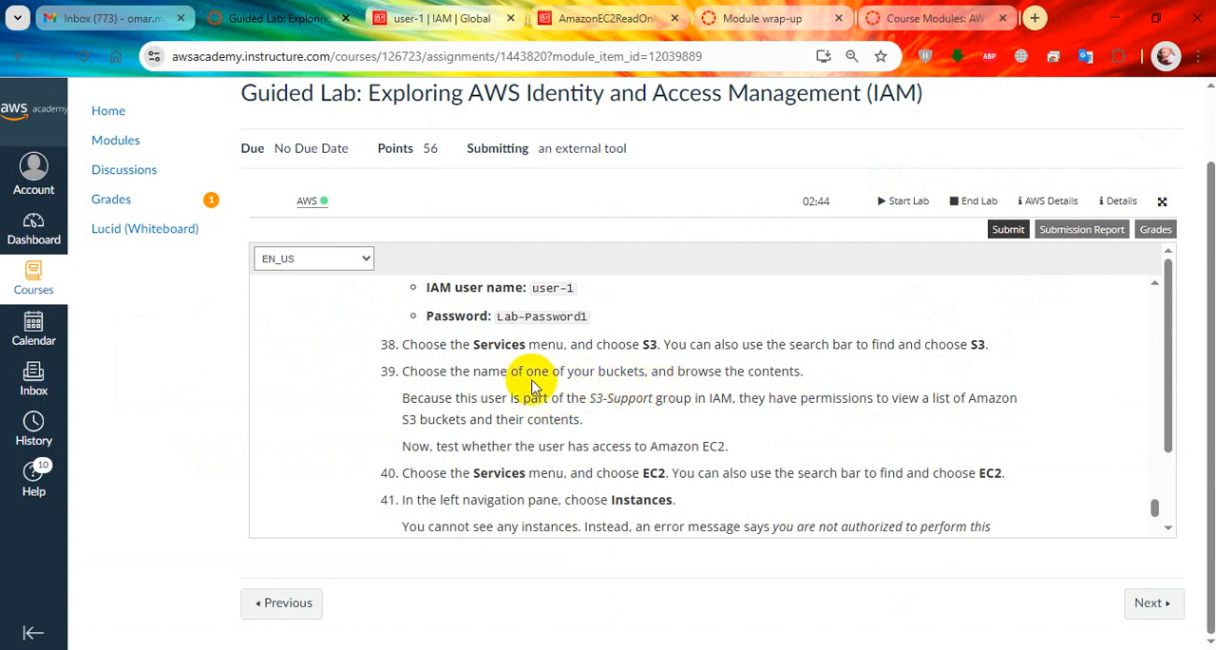
pyautogui.scroll(-1, 665, 384)
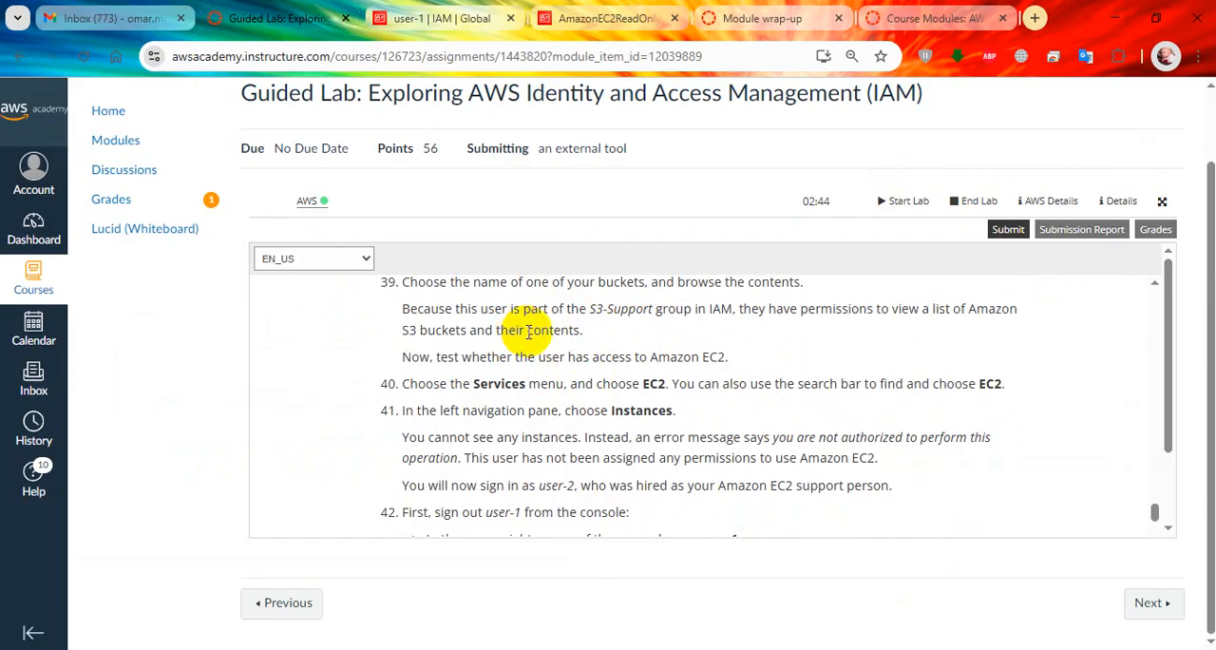
pyautogui.hotkey('alt', 'Tab')
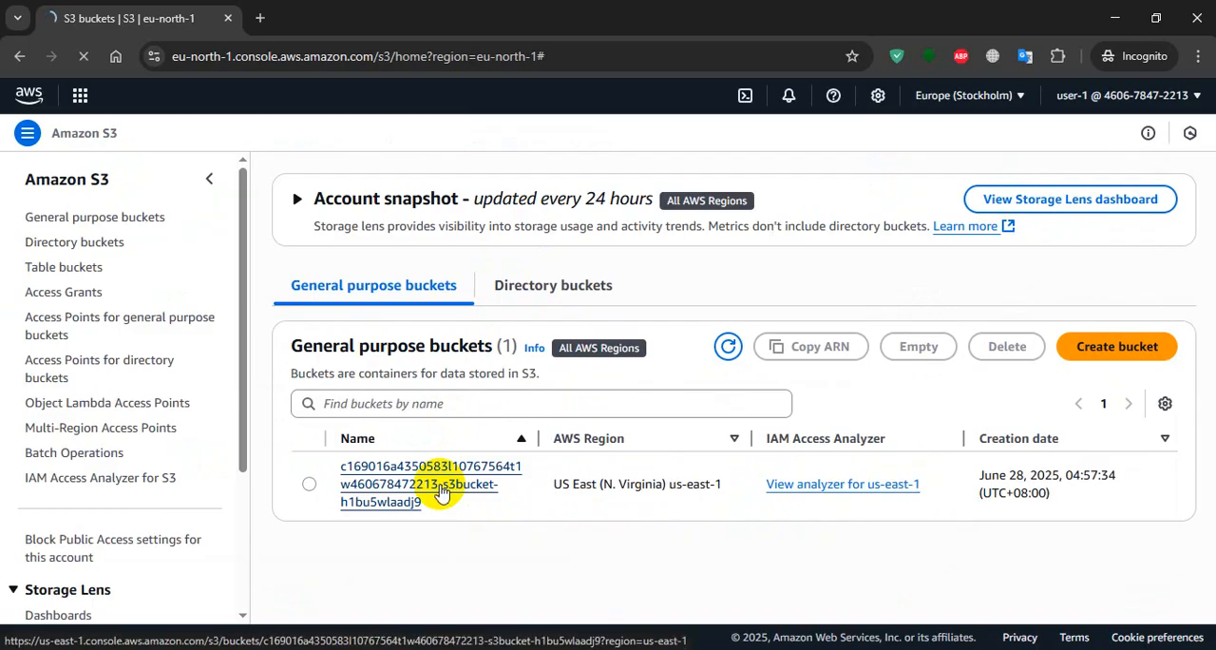
pyautogui.click(440, 486)
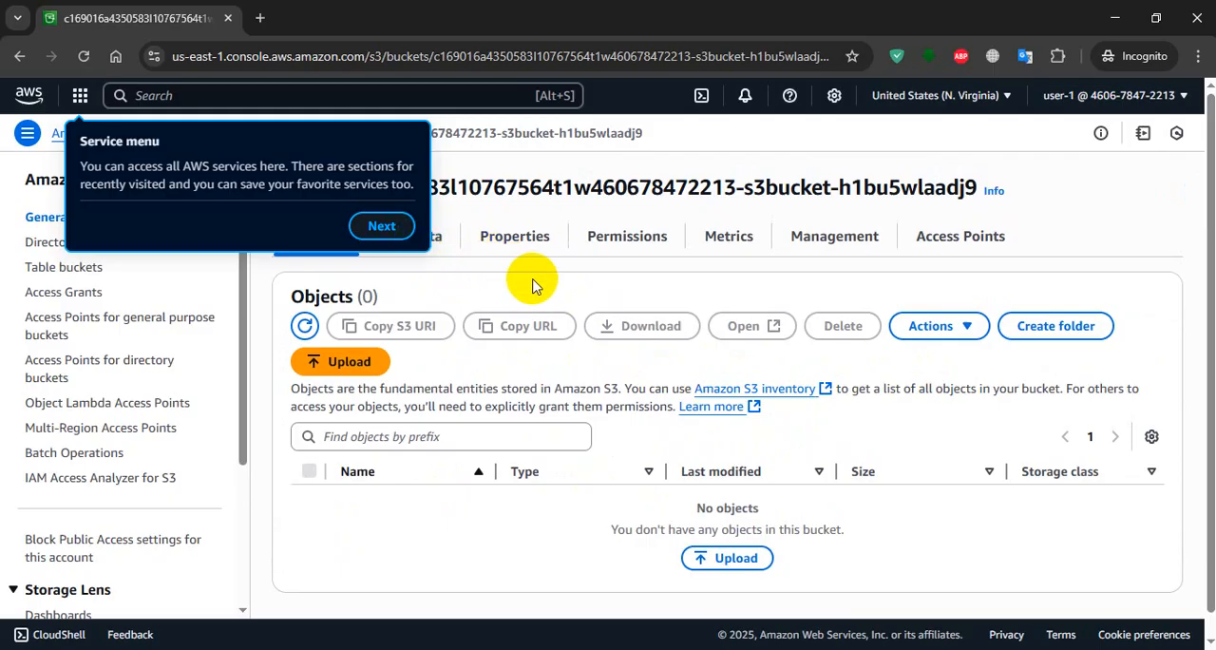
# Check lab step 40 on testing EC2 access and advance through the console tour tips starting with Service menu.
pyautogui.hotkey('alt', 'Tab')
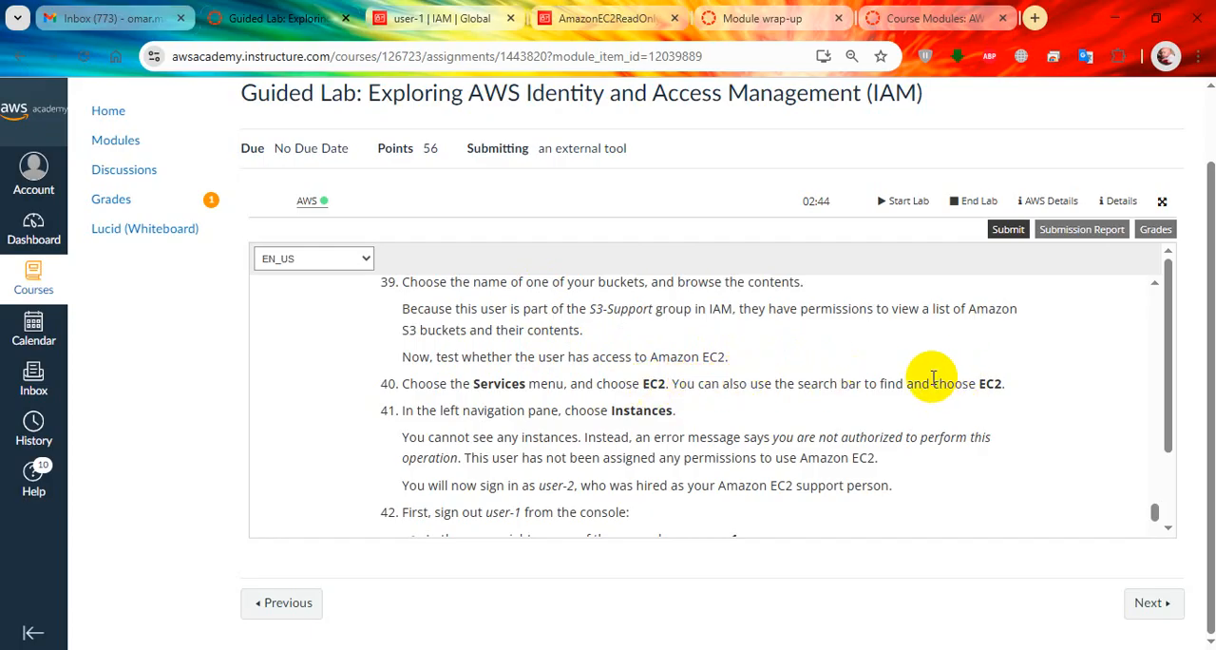
pyautogui.hotkey('alt', 'Tab')
pyautogui.click(399, 226)
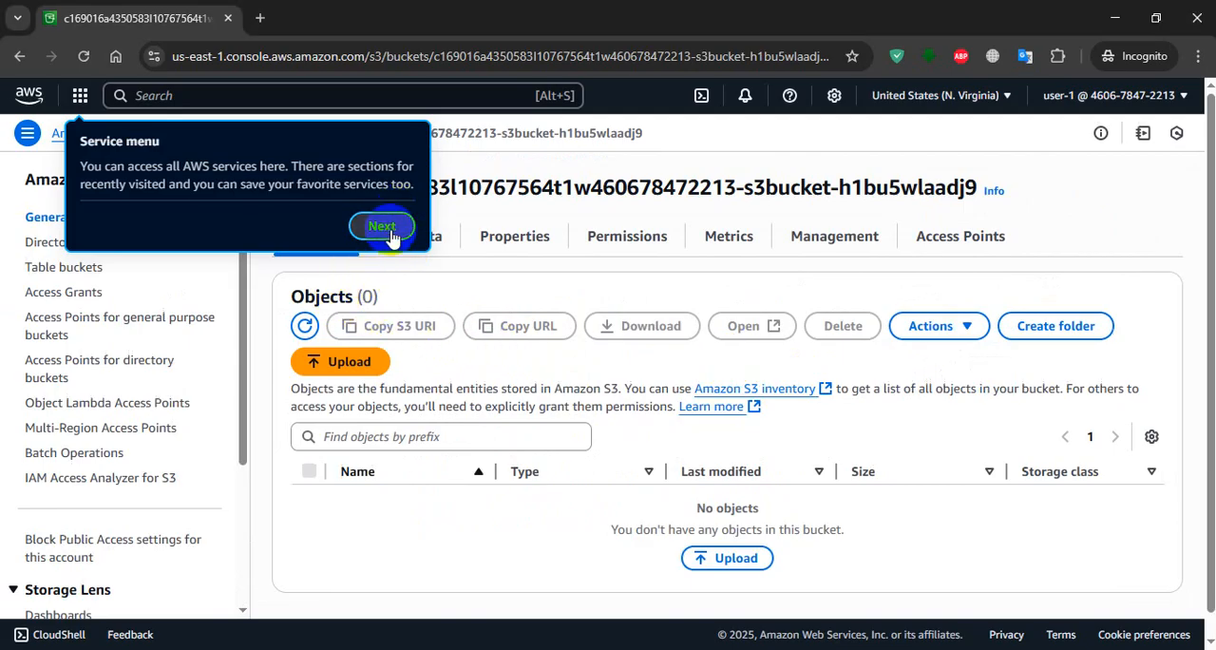
pyautogui.click(392, 228)
pyautogui.click(424, 260)
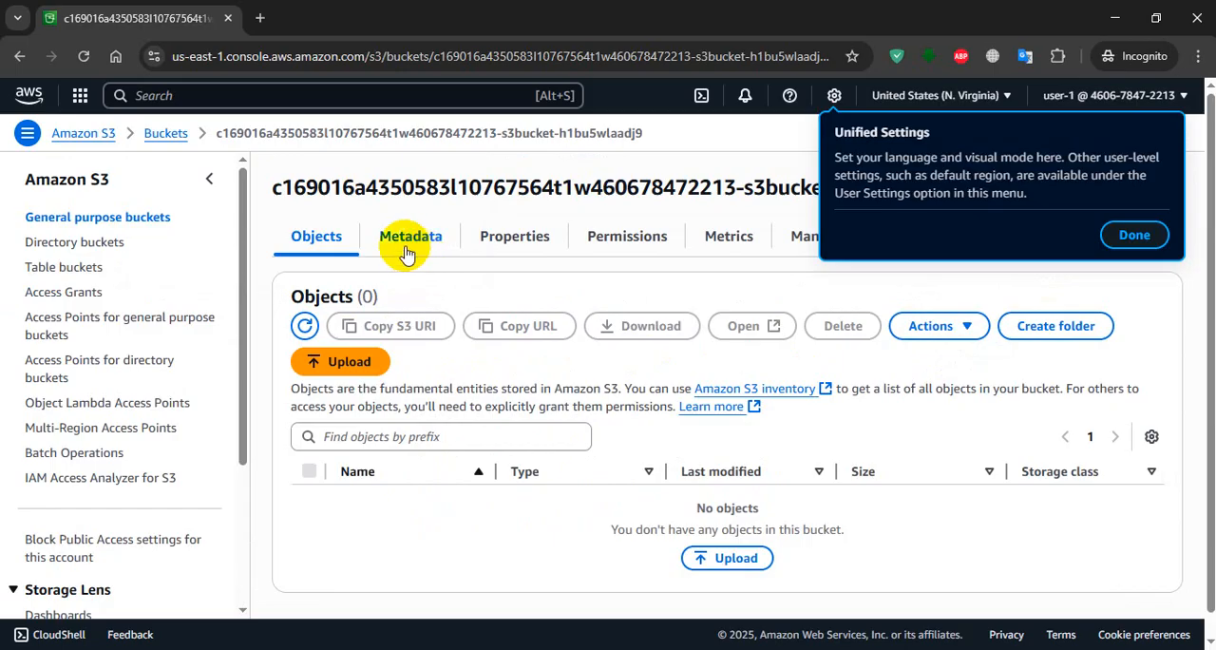
# Dismiss the console tour tip, search the AWS services for ec2 and open the EC2 dashboard as user-1.
pyautogui.click(150, 99)
pyautogui.click(250, 103)
pyautogui.write('ec2')
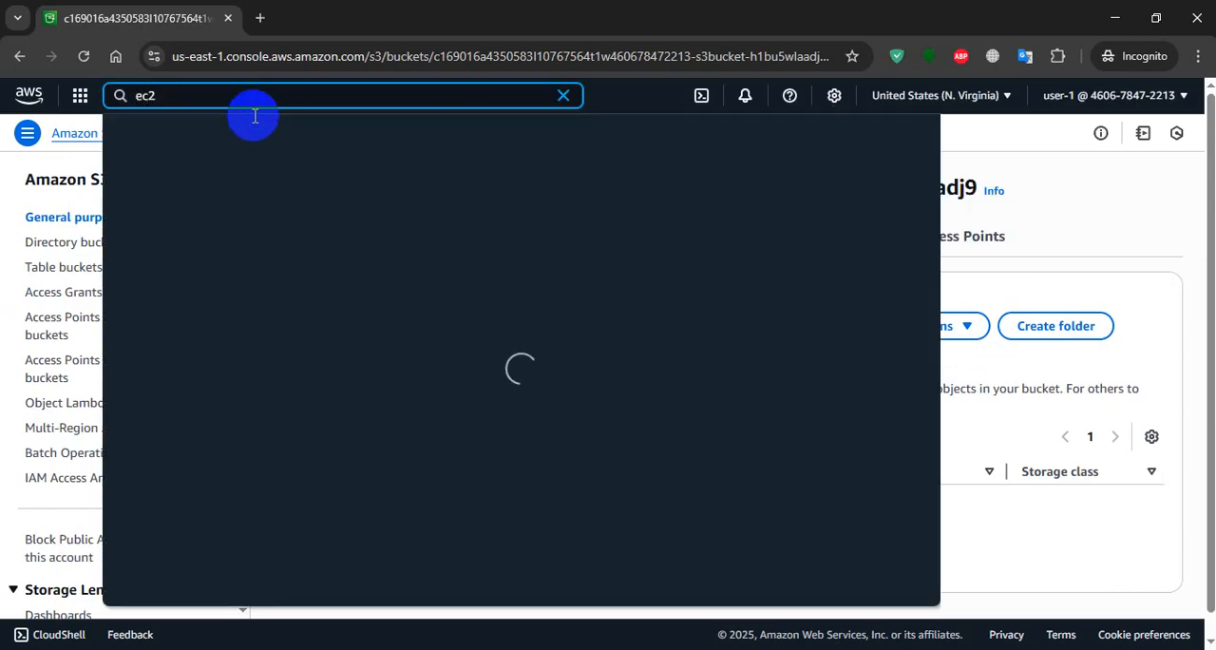
pyautogui.click(393, 194)
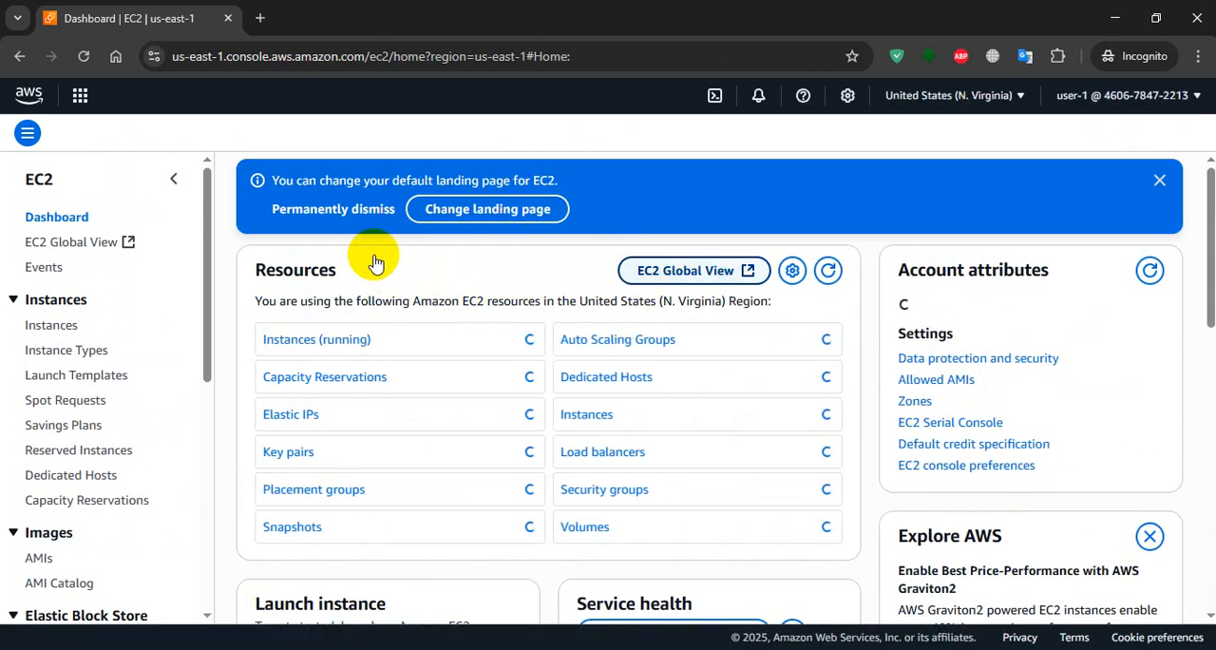
# Read lab step 41 and open the EC2 Instances list in user-1's console session.
pyautogui.hotkey('alt', 'Tab')
pyautogui.scroll(-1, 624, 410)
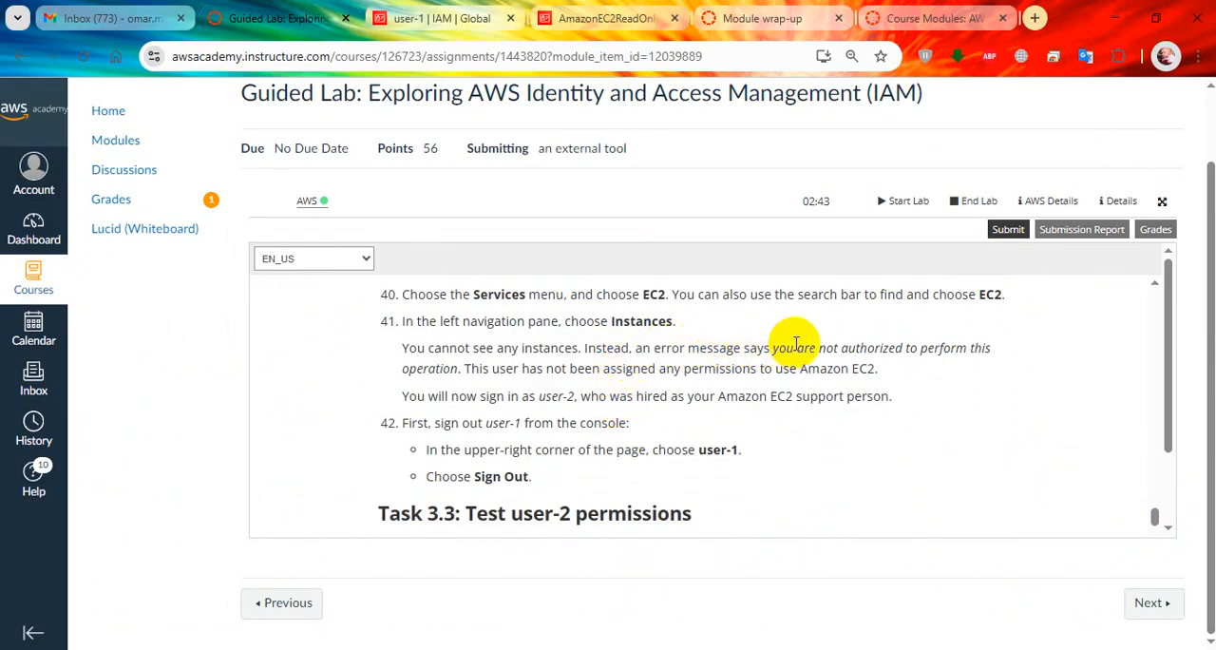
pyautogui.hotkey('alt', 'Tab')
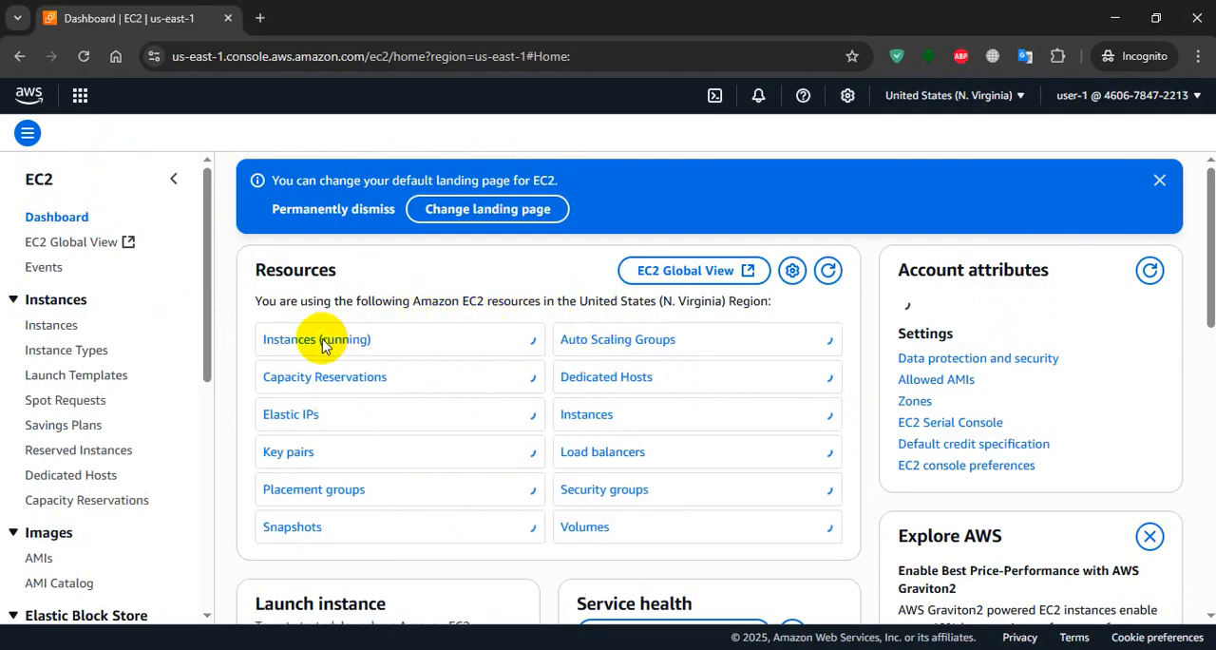
pyautogui.click(52, 328)
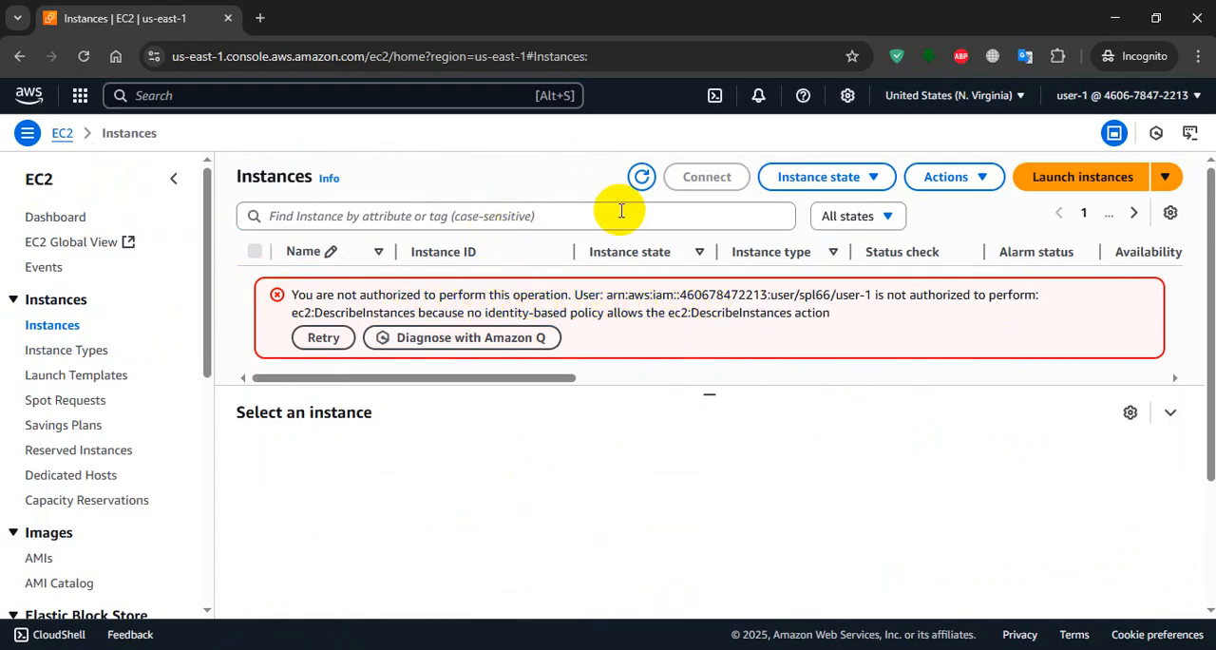
# Read lab step 42 and sign user-1 out of the AWS console.
pyautogui.hotkey('alt', 'Tab')
pyautogui.scroll(-1, 622, 423)
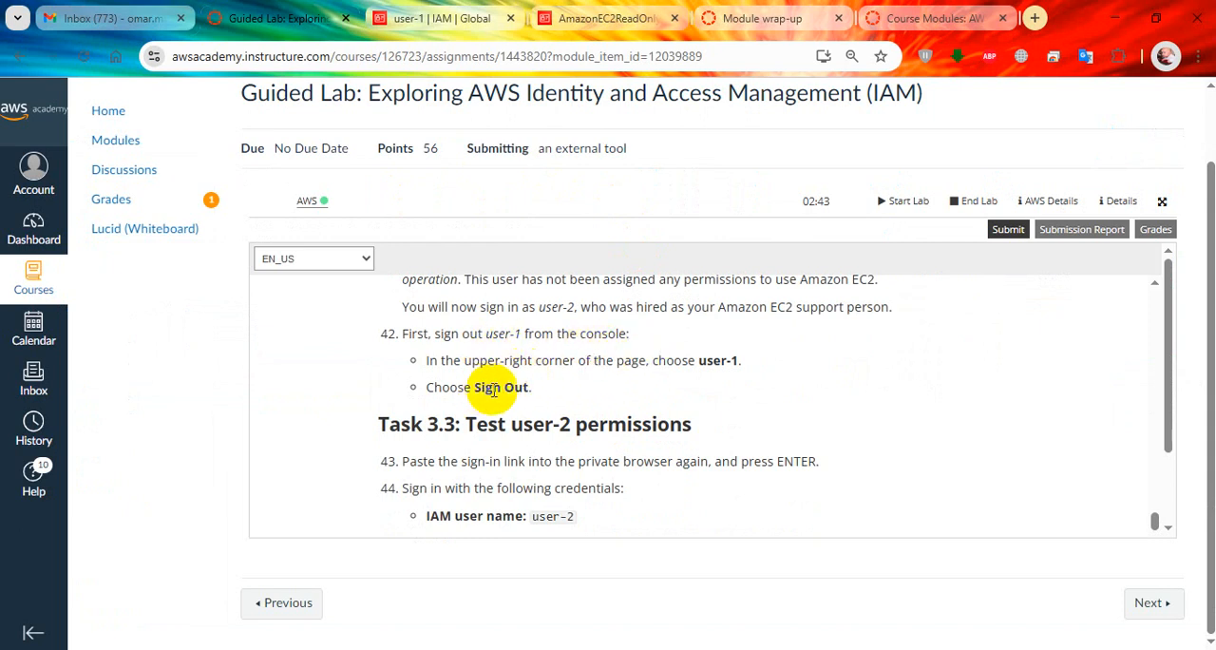
pyautogui.hotkey('alt', 'Tab')
pyautogui.click(1178, 98)
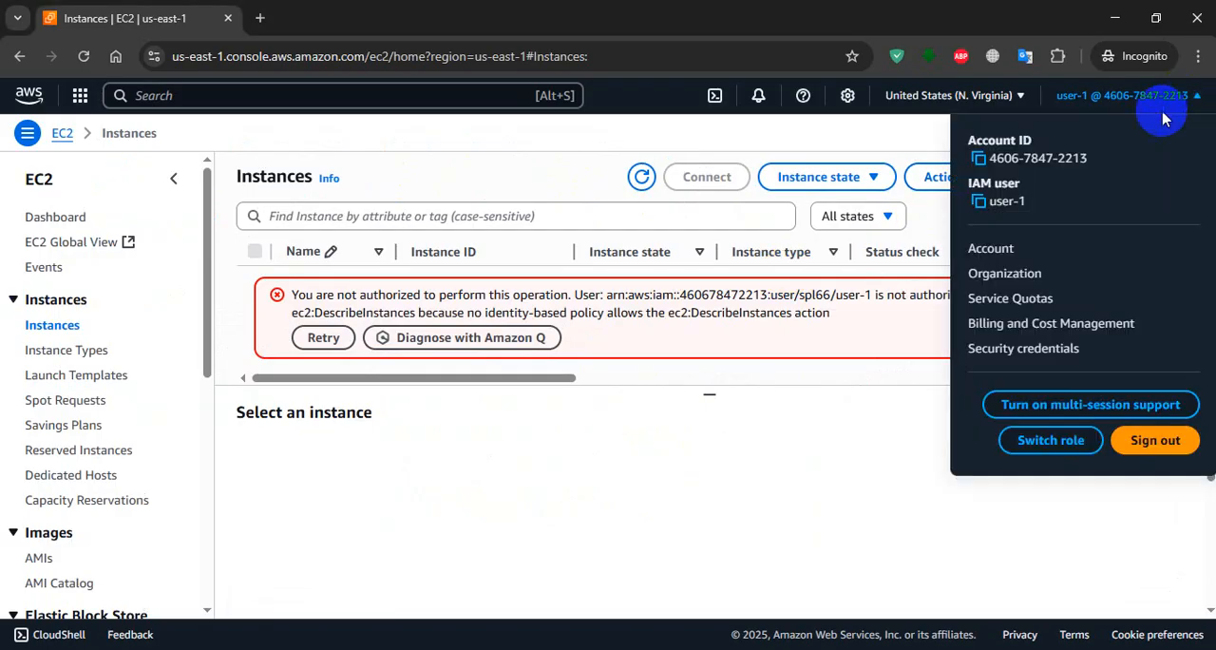
pyautogui.click(1153, 440)
# Read lab steps 43 and 44 on signing in as user-2 and select the password listed there.
pyautogui.hotkey('alt', 'Tab')
pyautogui.scroll(-2, 528, 391)
pyautogui.moveTo(586, 365); pyautogui.dragTo(501, 368)
pyautogui.hotkey('alt', 'Tab')
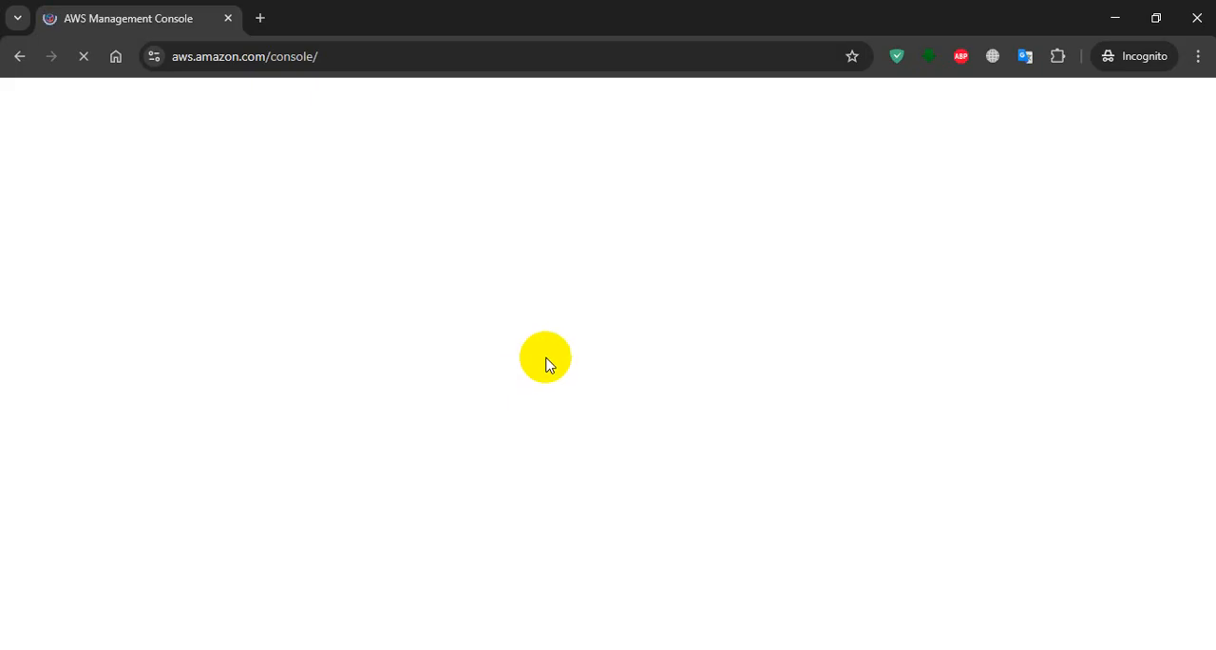
pyautogui.hotkey('alt', 'Tab')
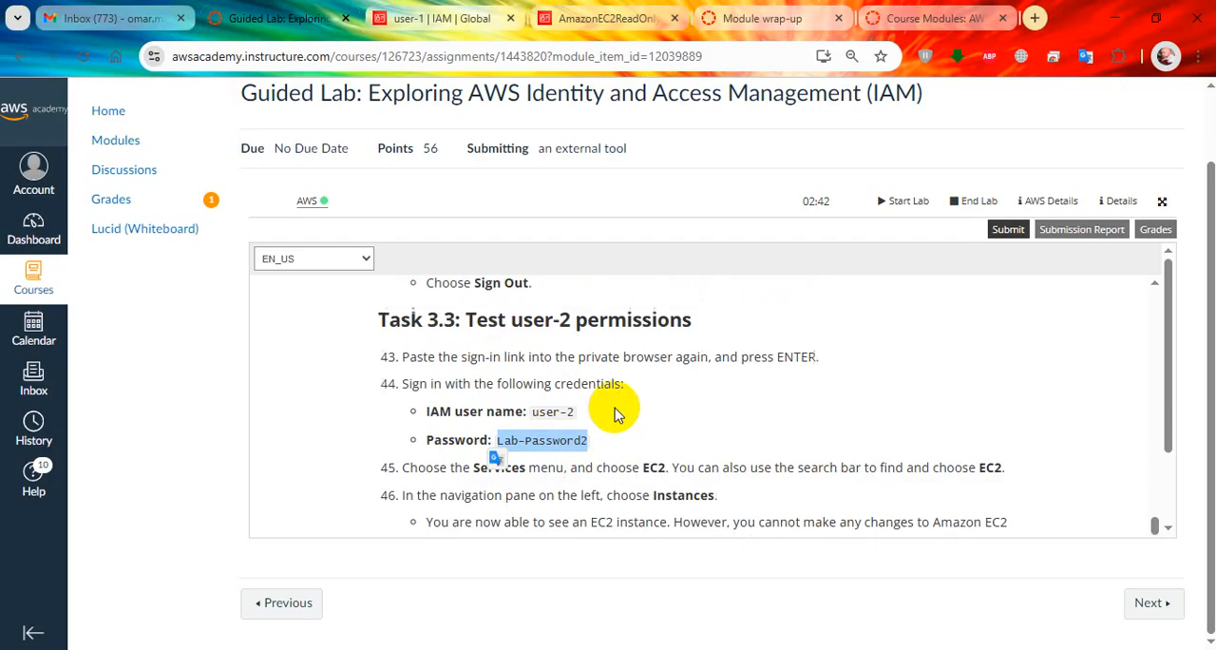
pyautogui.hotkey('alt', 'Tab')
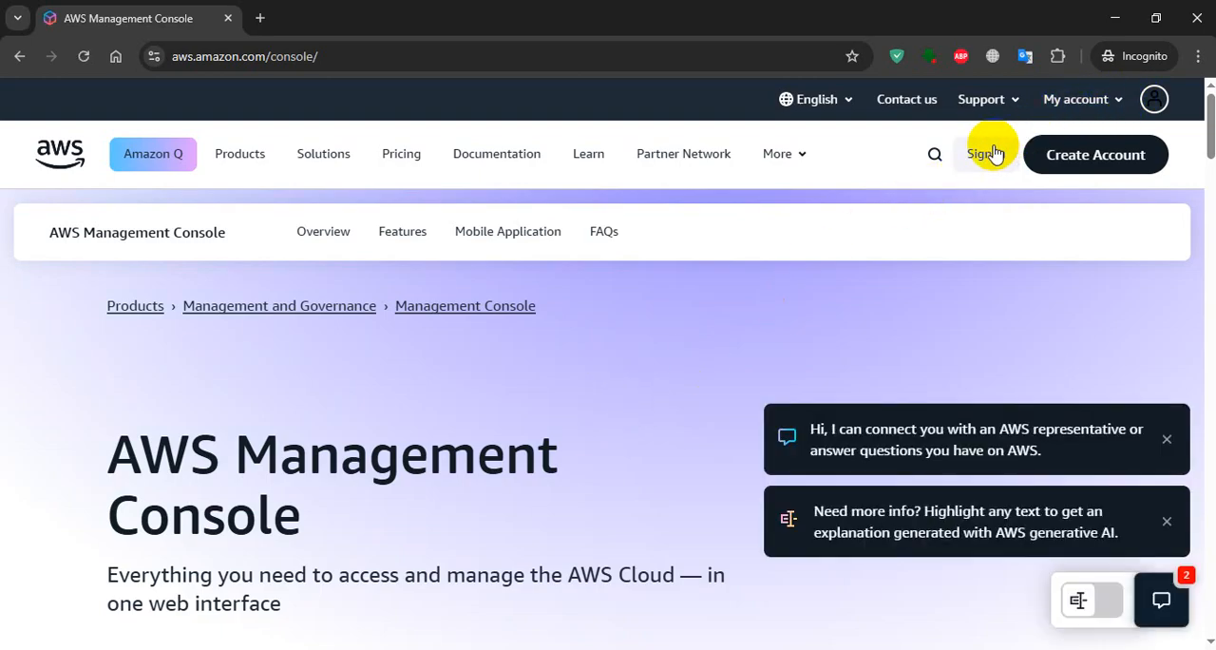
pyautogui.hotkey('alt', 'Tab')
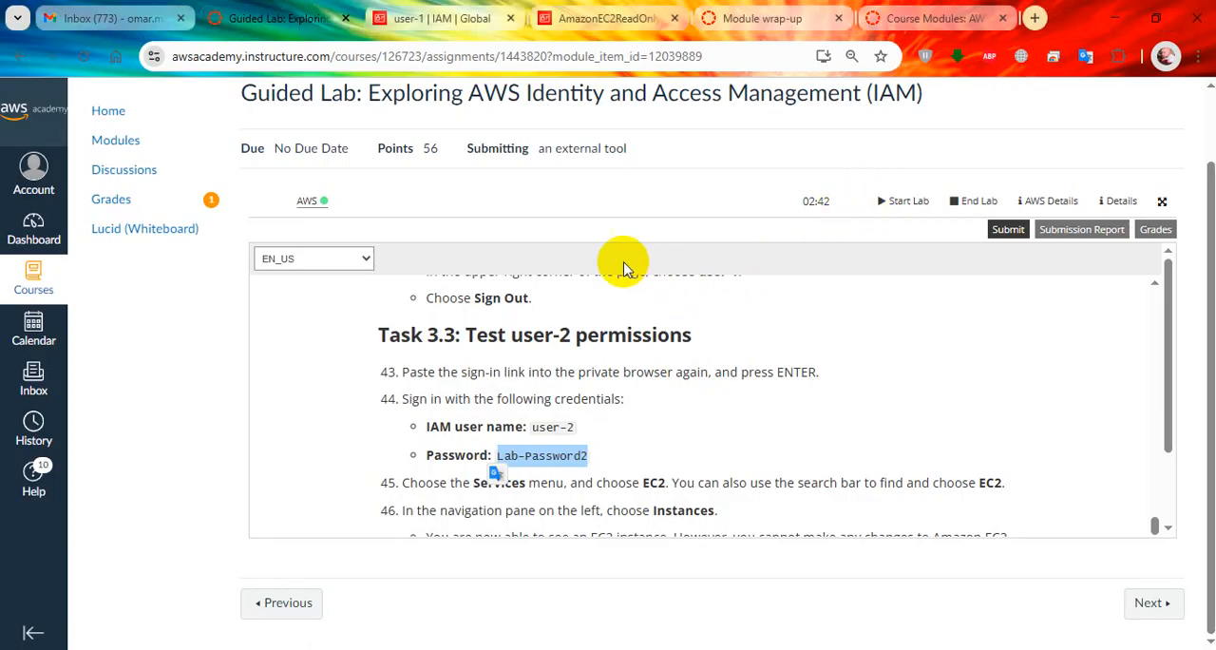
# Open user-2's security credentials in IAM and copy the console sign-in link.
pyautogui.click(456, 16)
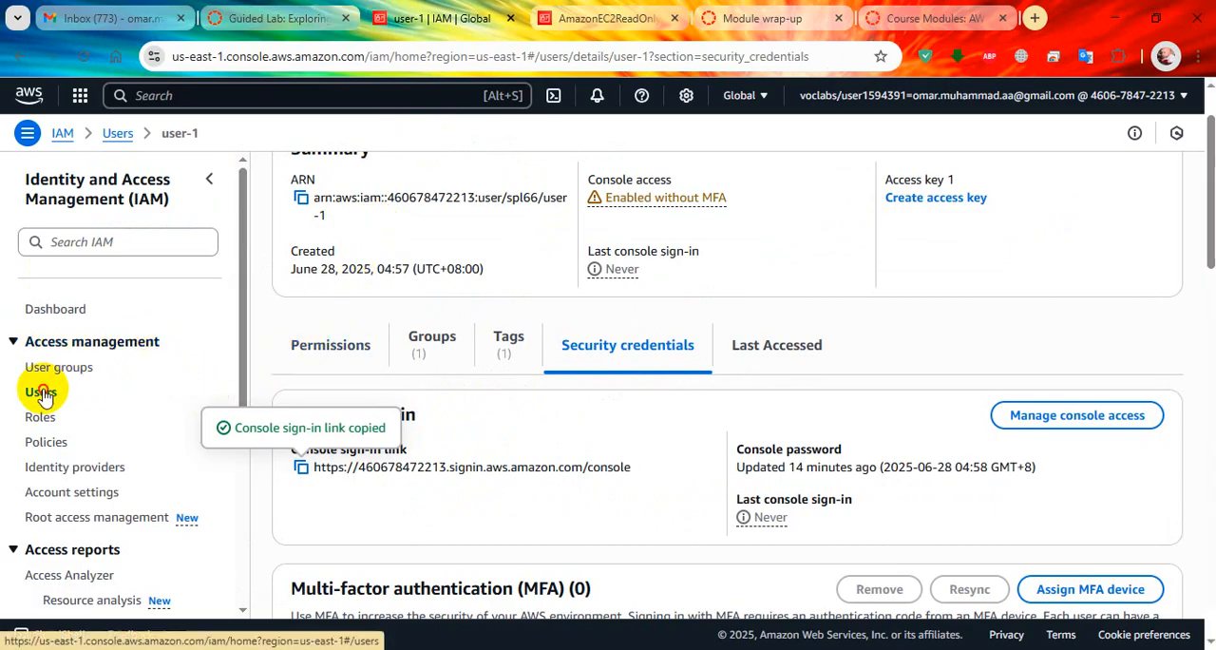
pyautogui.click(41, 391)
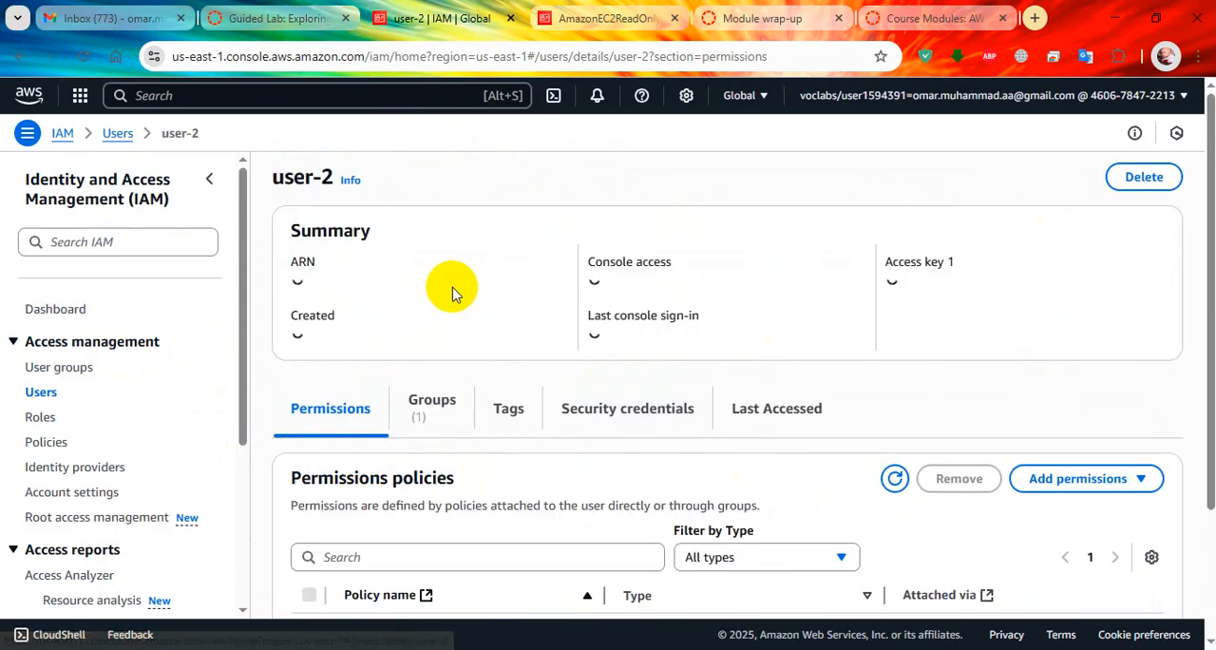
pyautogui.click(627, 426)
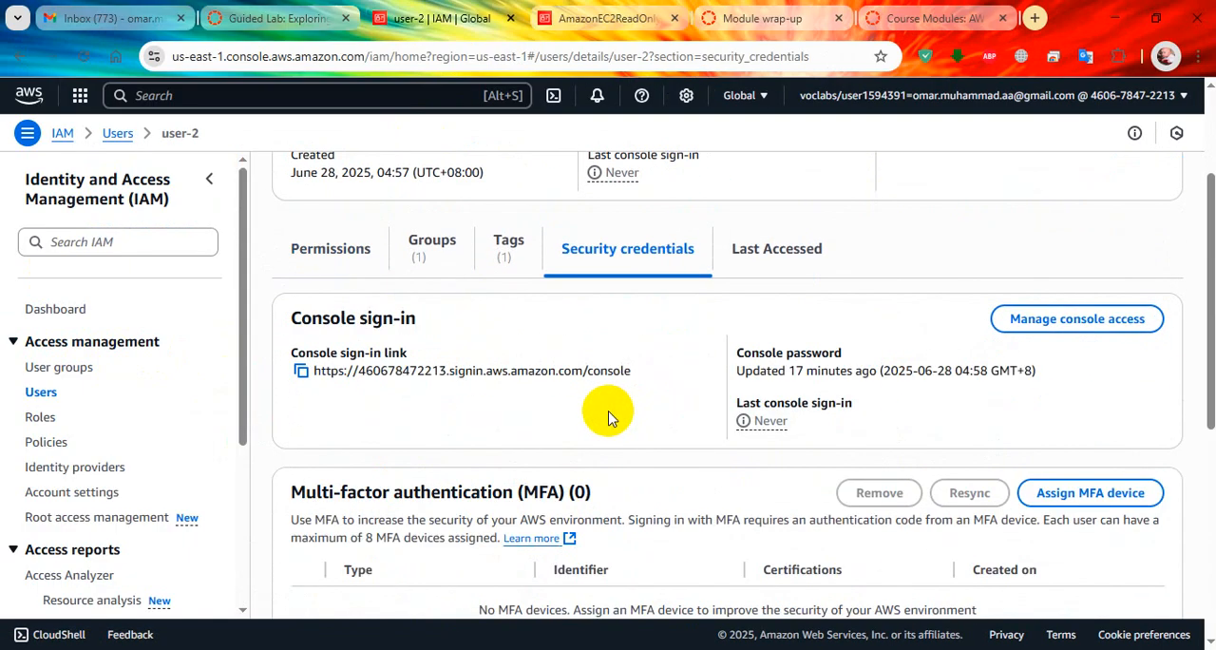
pyautogui.click(301, 371)
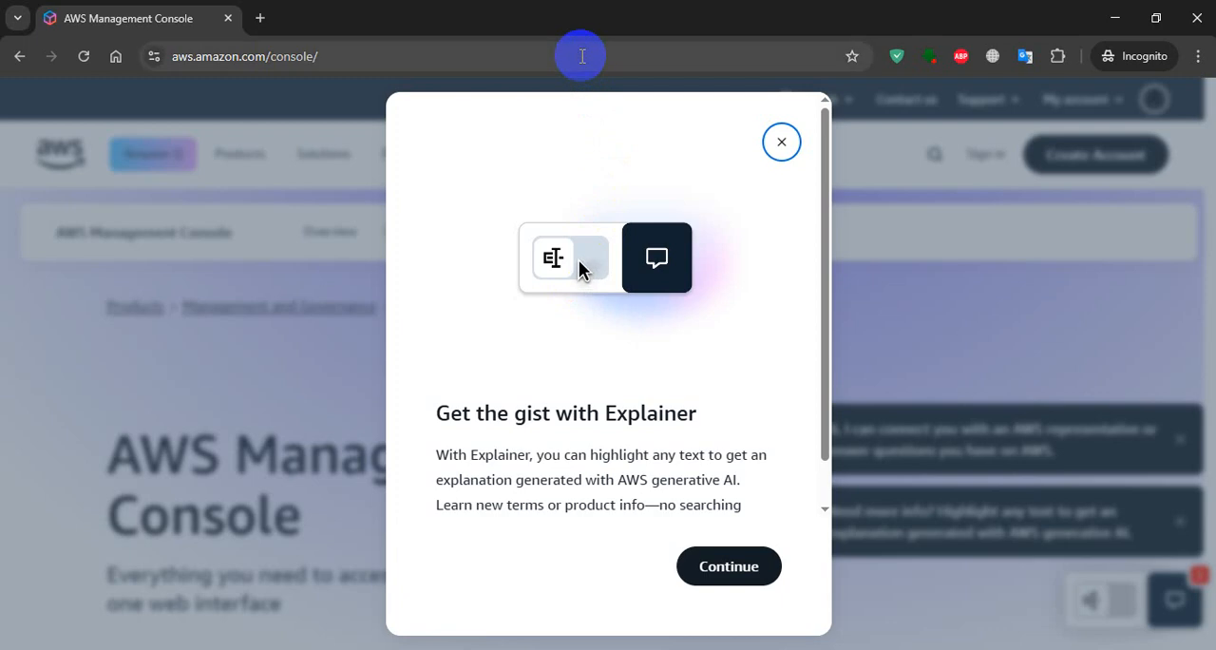
# Open the copied sign-in link in the incognito window and enter user-2 as the IAM username.
pyautogui.click(581, 56)
pyautogui.hotkey('ctrl', 'v')
pyautogui.press('Return')
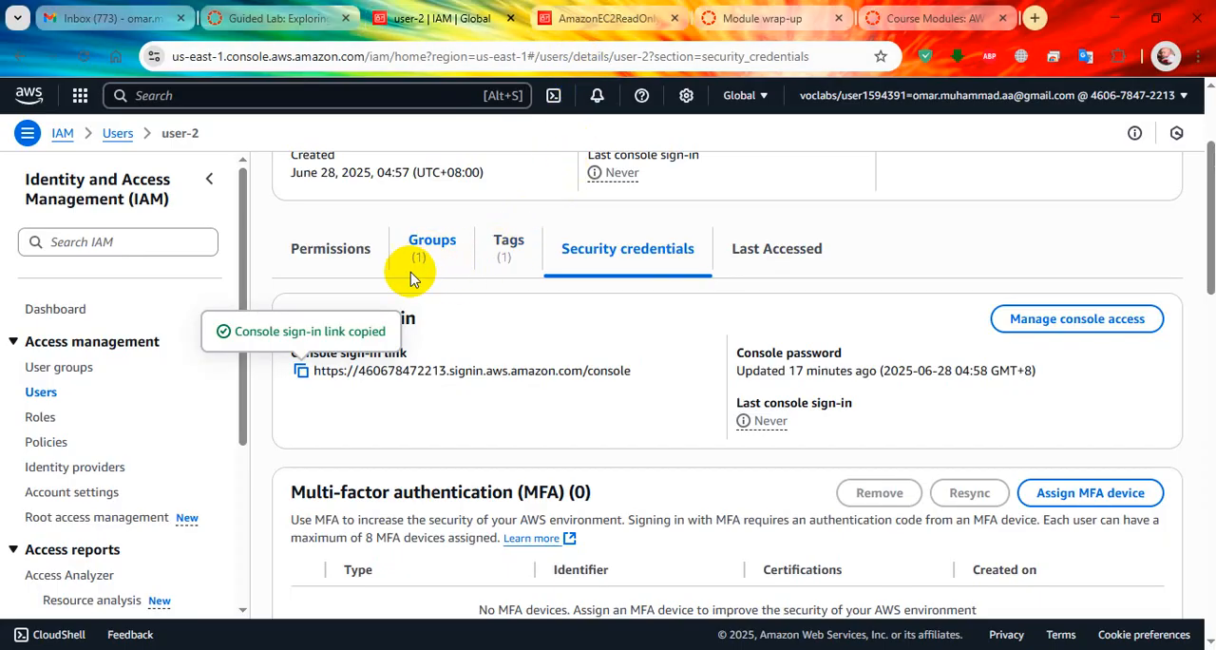
pyautogui.click(282, 18)
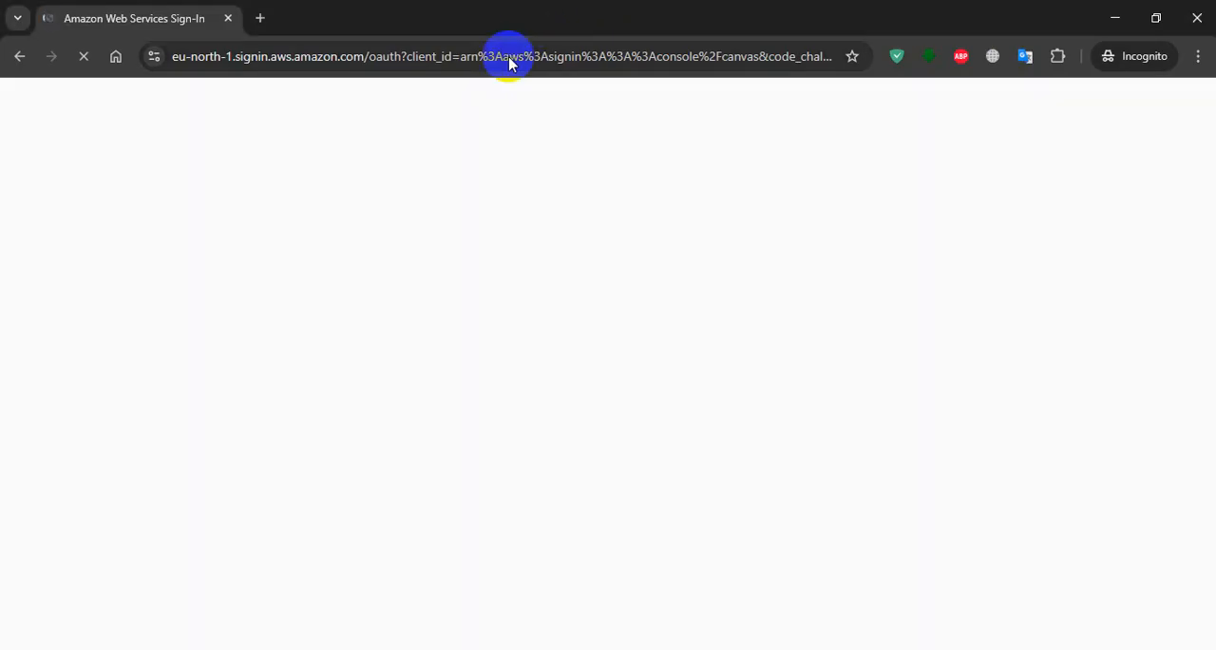
pyautogui.write('user-2')
pyautogui.press('Tab')
# Replace the password field's content with user-2's lab password, showing it while checking the lab instructions, and sign in.
pyautogui.scroll(-2, 362, 558)
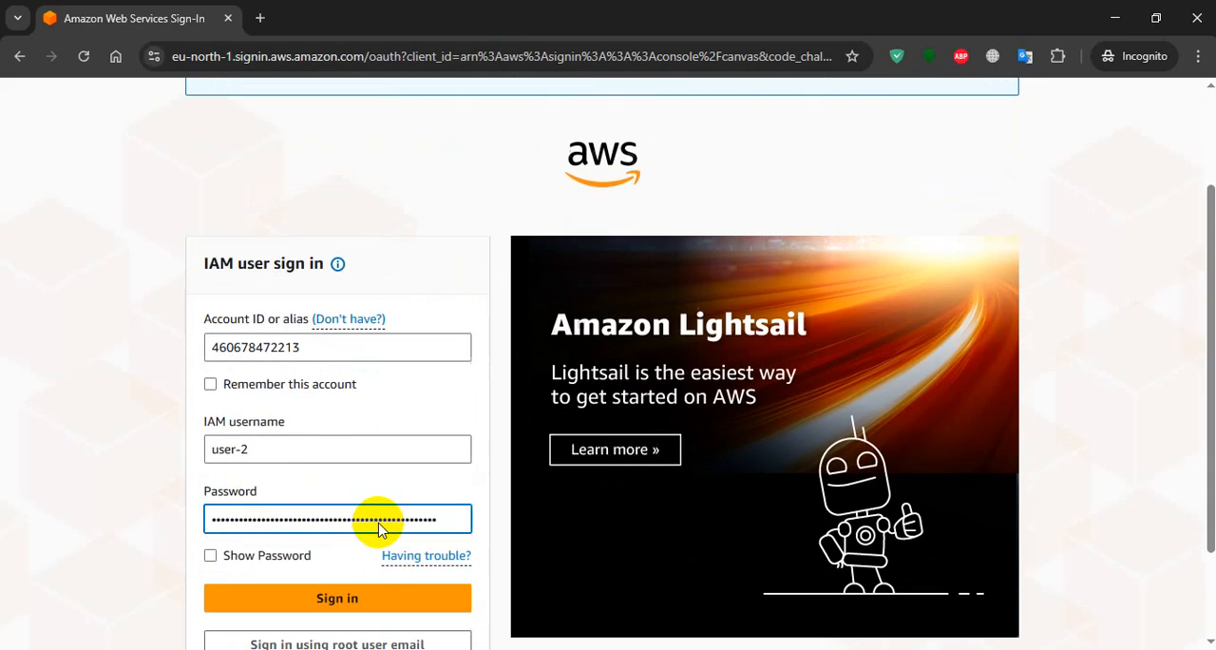
pyautogui.moveTo(438, 457); pyautogui.dragTo(64, 409)
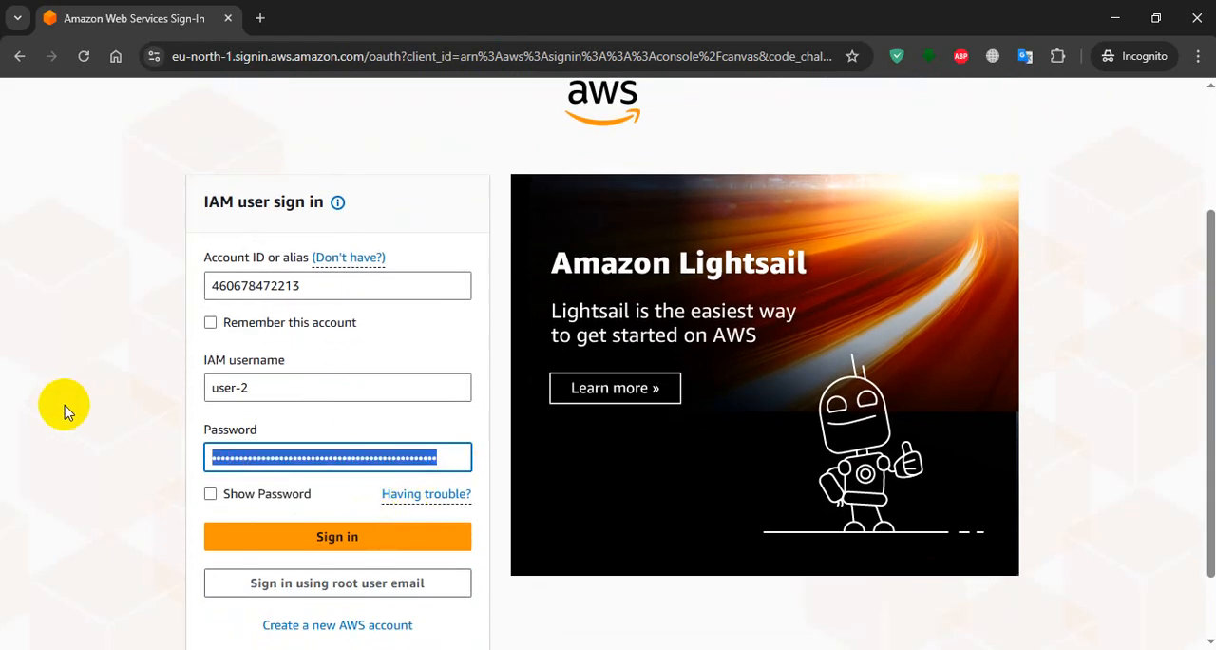
pyautogui.write('••')
pyautogui.click(210, 495)
pyautogui.hotkey('alt', 'Tab')
pyautogui.hotkey('alt', 'Tab')
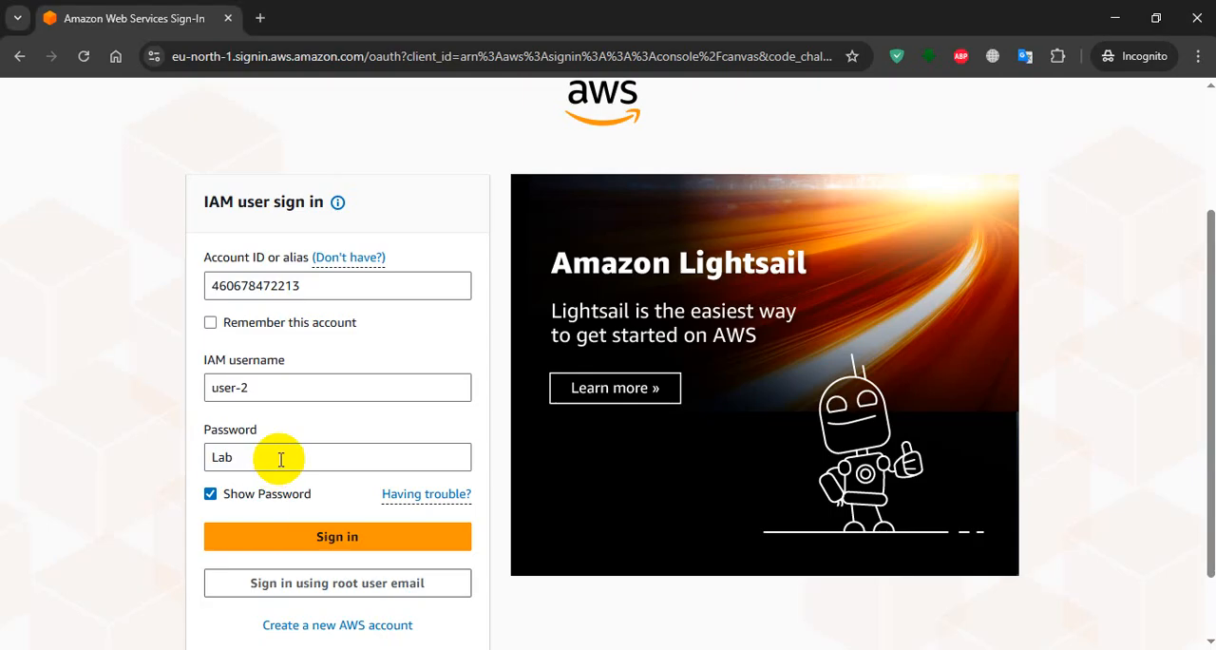
pyautogui.click(280, 459)
pyautogui.write('-Password2')
pyautogui.click(302, 536)
pyautogui.click(306, 536)
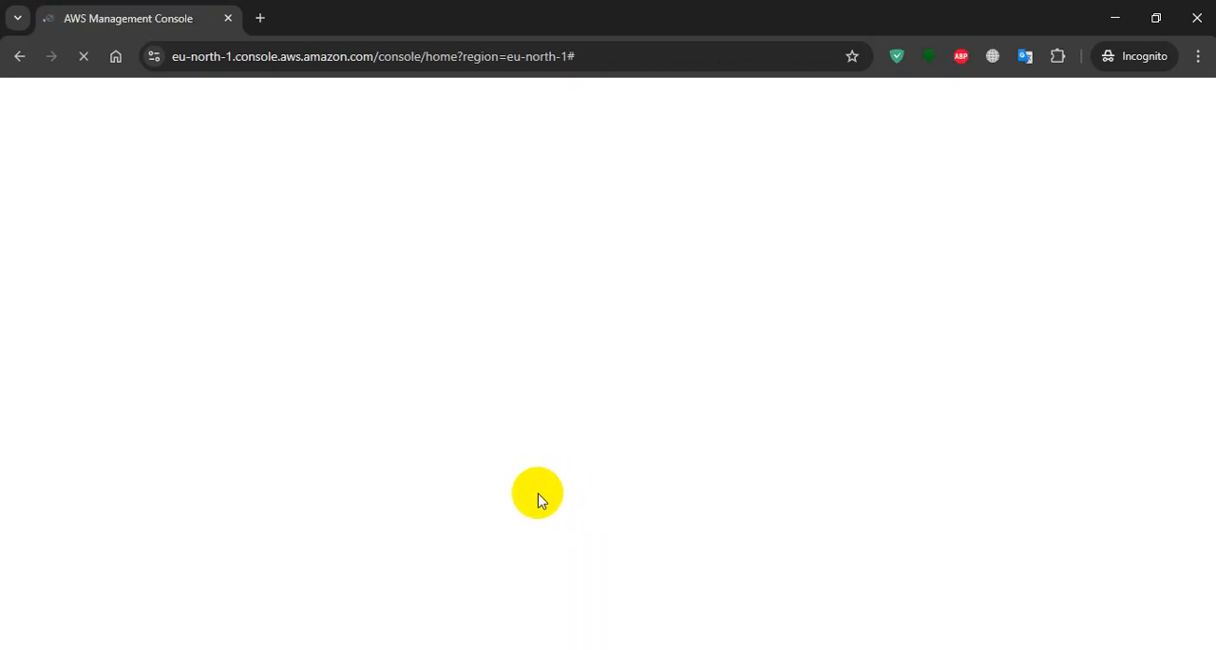
# Read lab steps 45 to 49 on testing EC2 access and open EC2 in user-2's console session.
pyautogui.hotkey('alt', 'Tab')
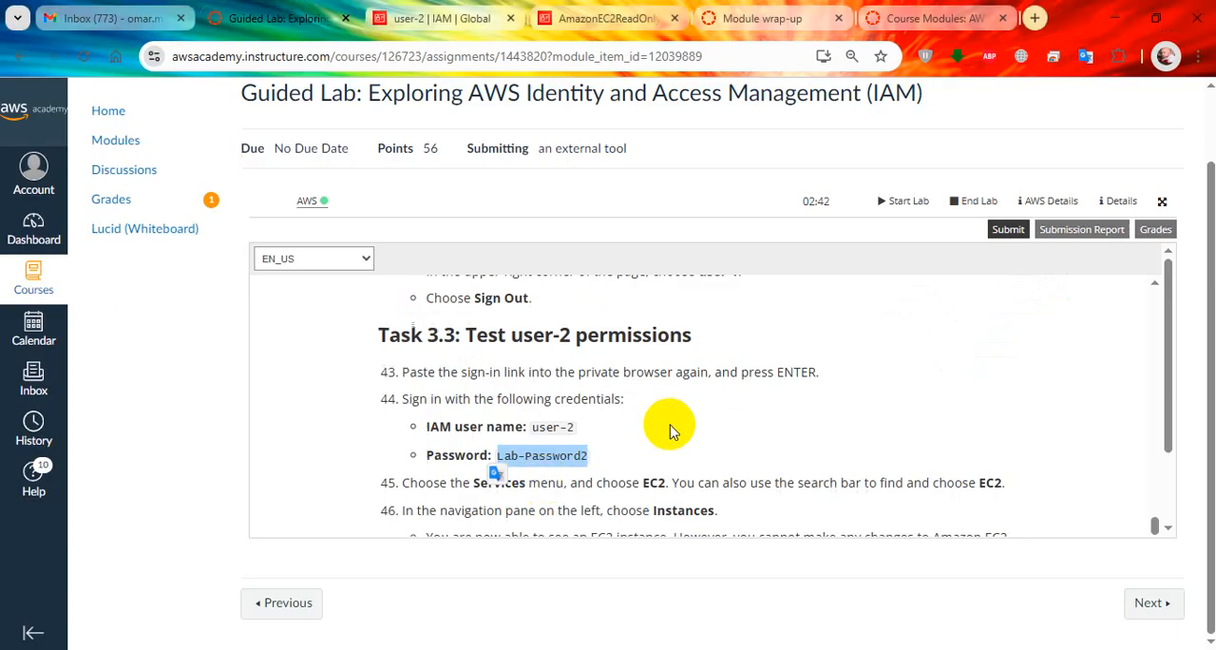
pyautogui.scroll(-1, 684, 427)
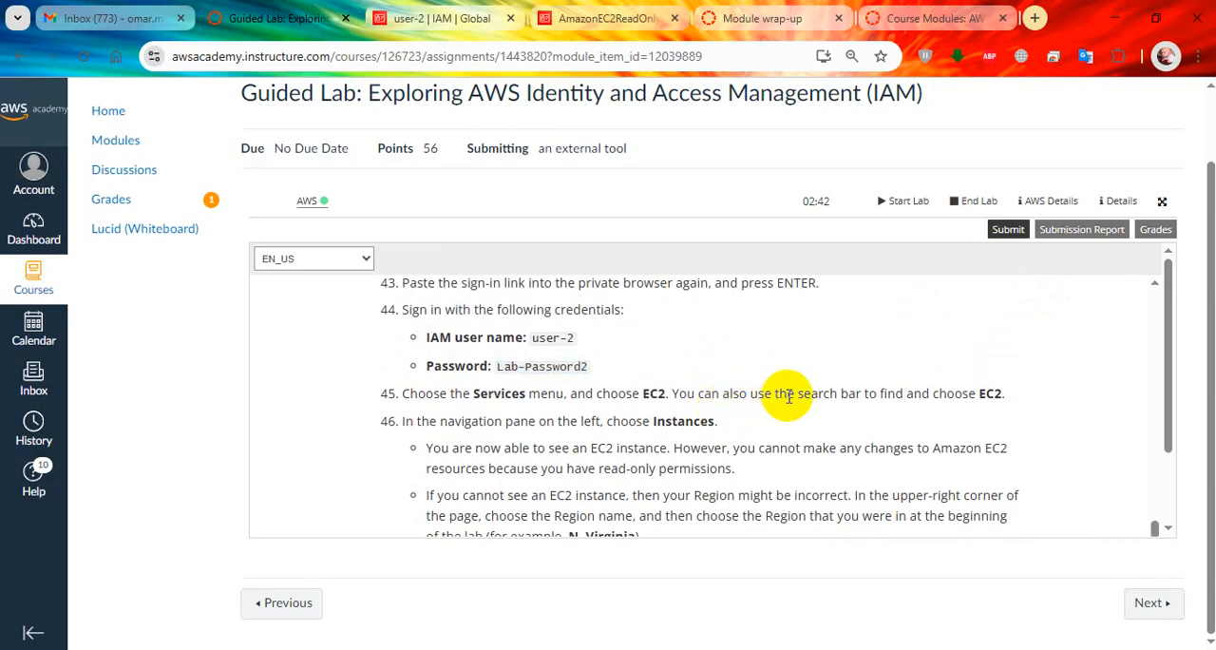
pyautogui.scroll(-1, 787, 397)
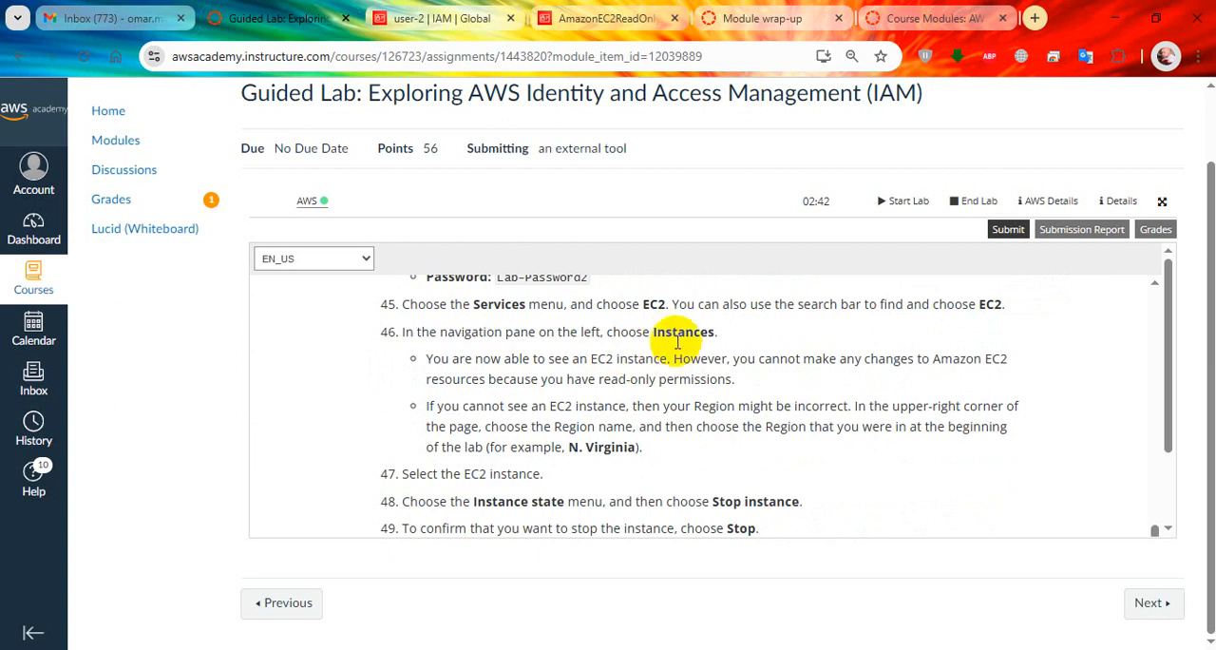
pyautogui.hotkey('alt', 'Tab')
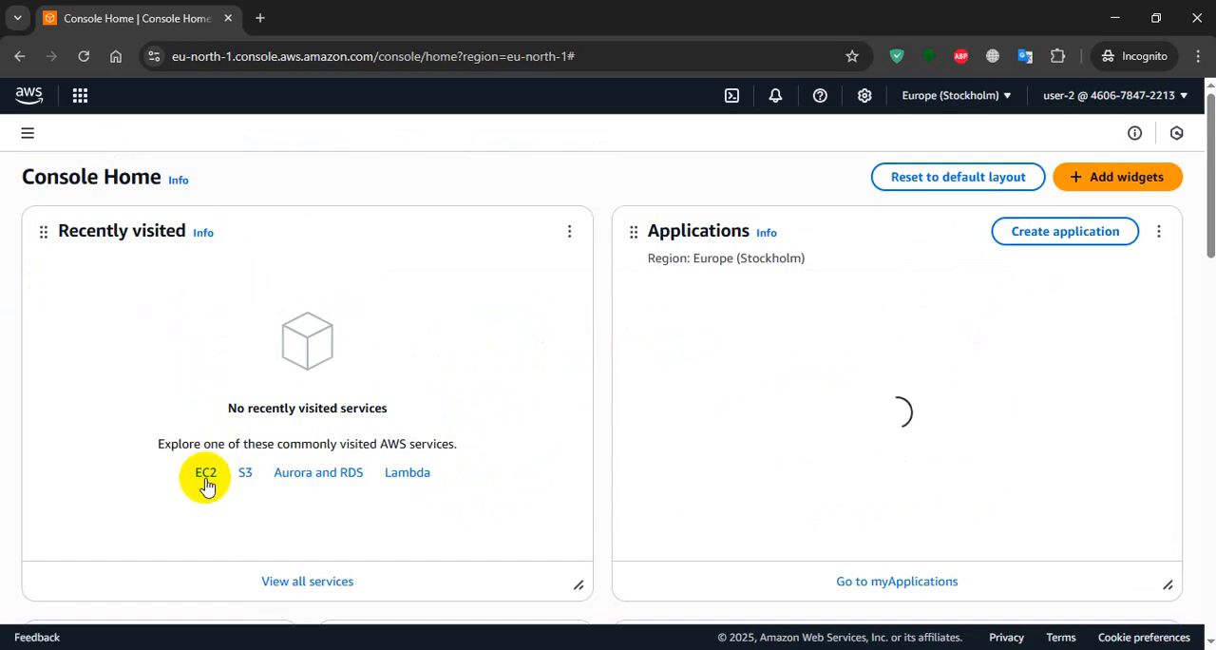
pyautogui.click(206, 475)
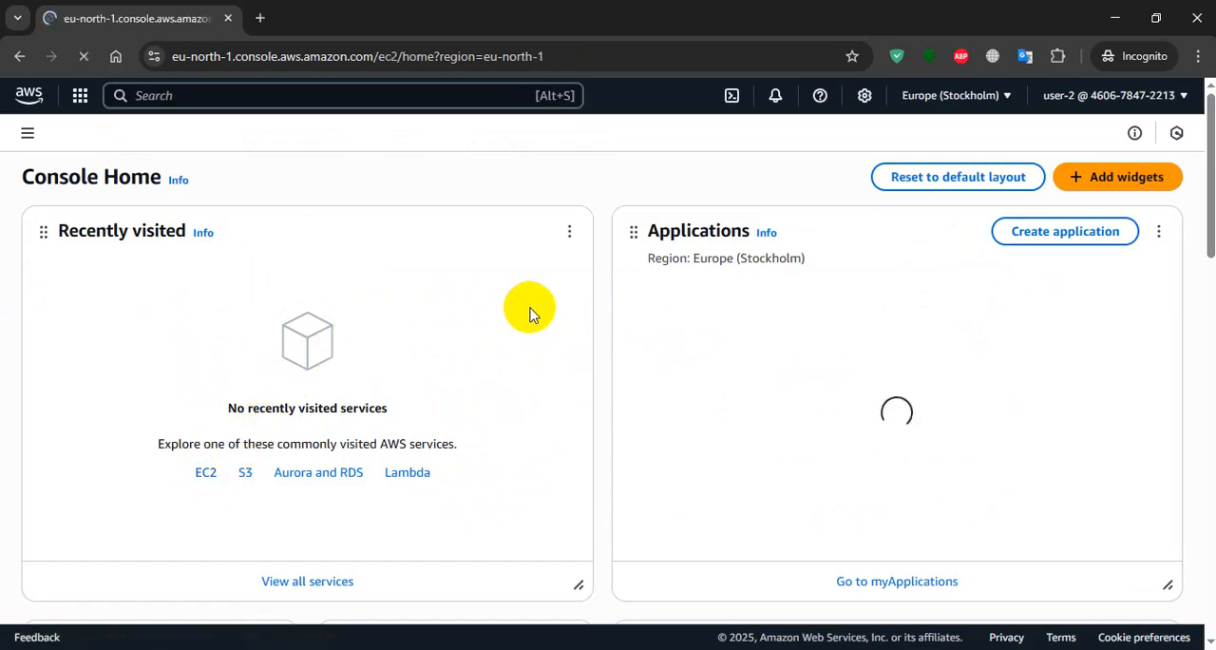
pyautogui.hotkey('alt', 'Tab')
pyautogui.scroll(-1, 705, 388)
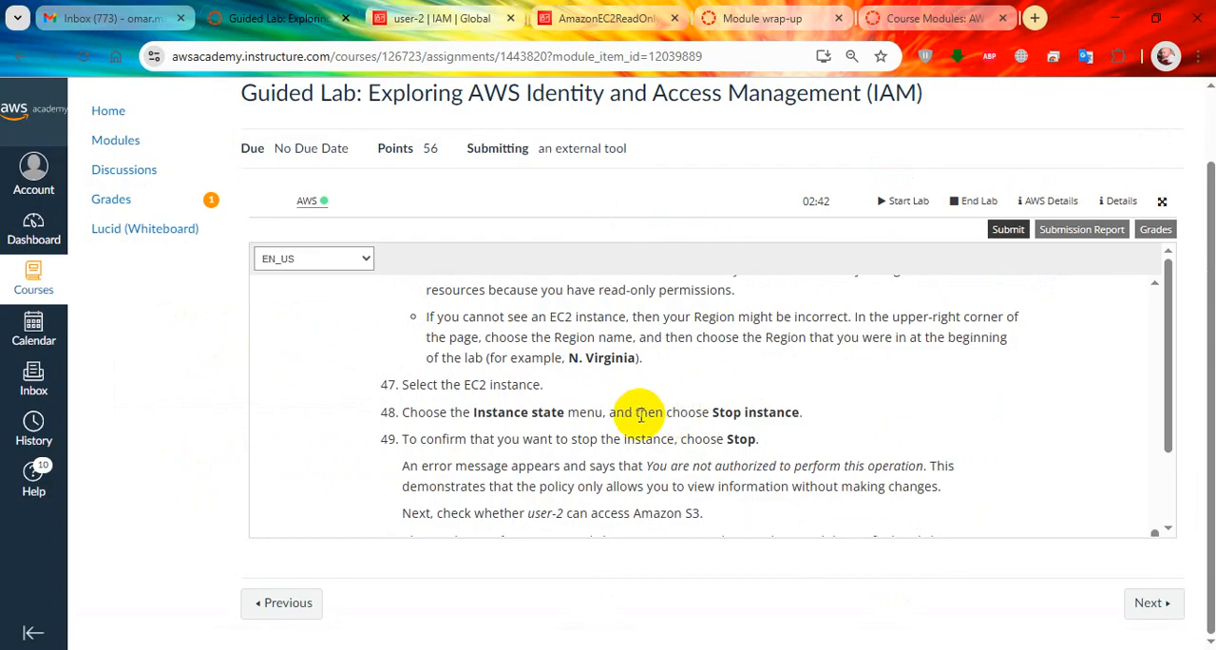
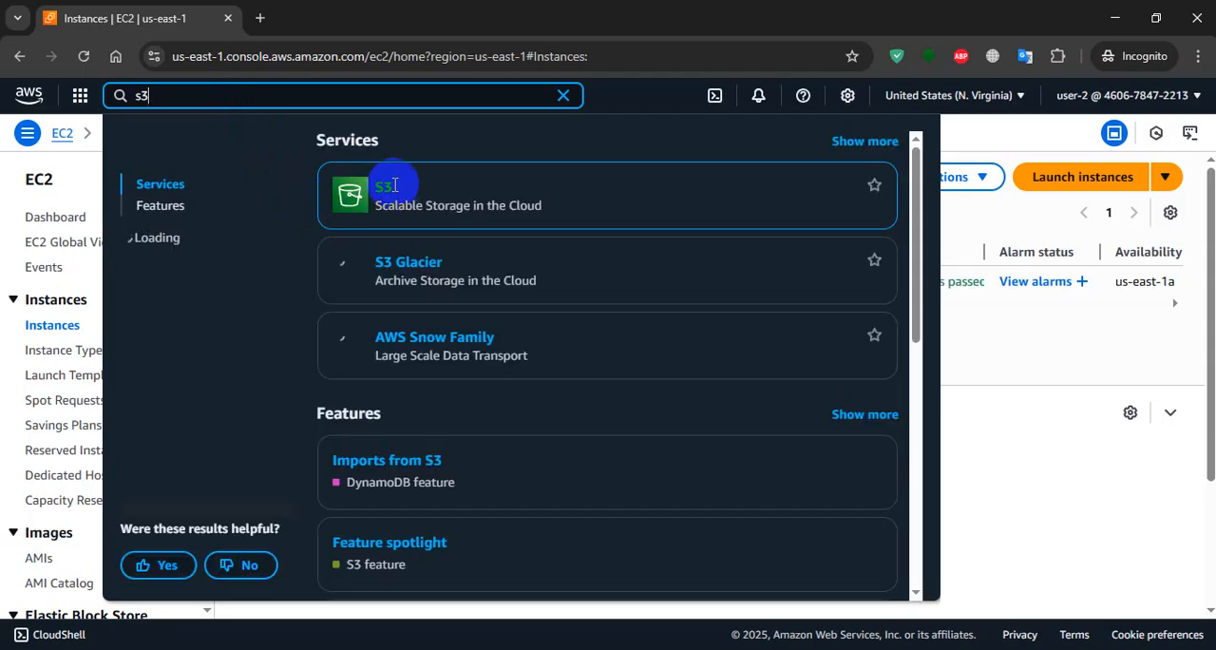
# Open S3 in a separate browser tab from the console search and return to the EC2 instances page.
pyautogui.middleClick(387, 190)
pyautogui.click(338, 18)
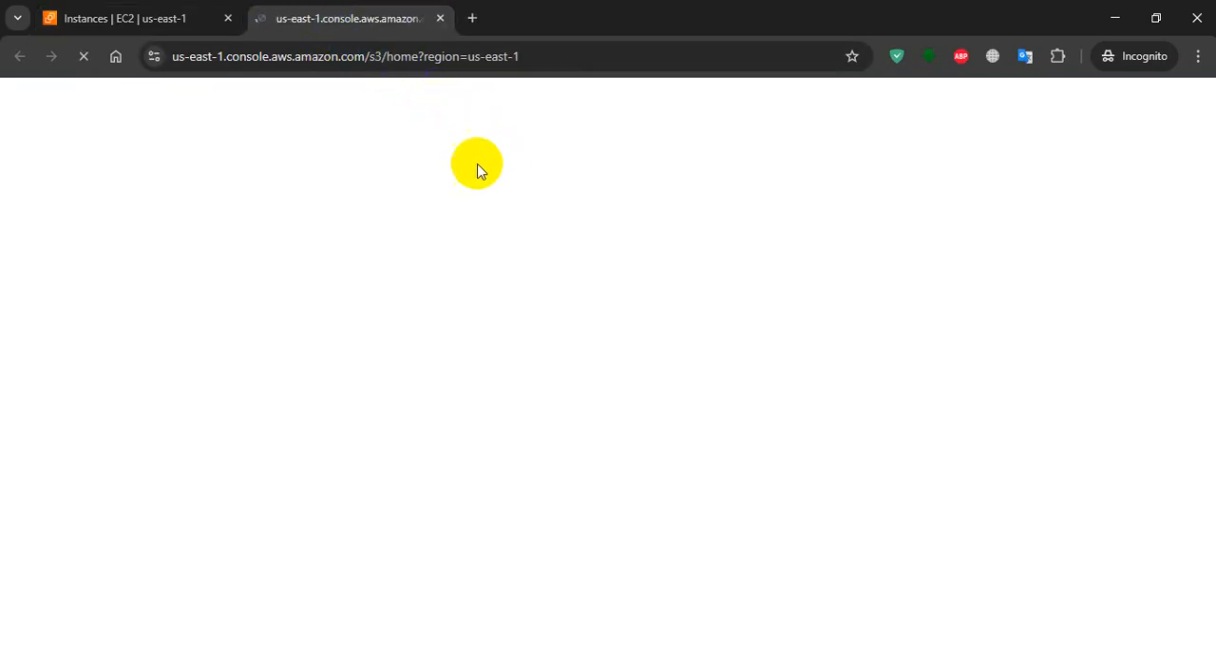
pyautogui.click(166, 13)
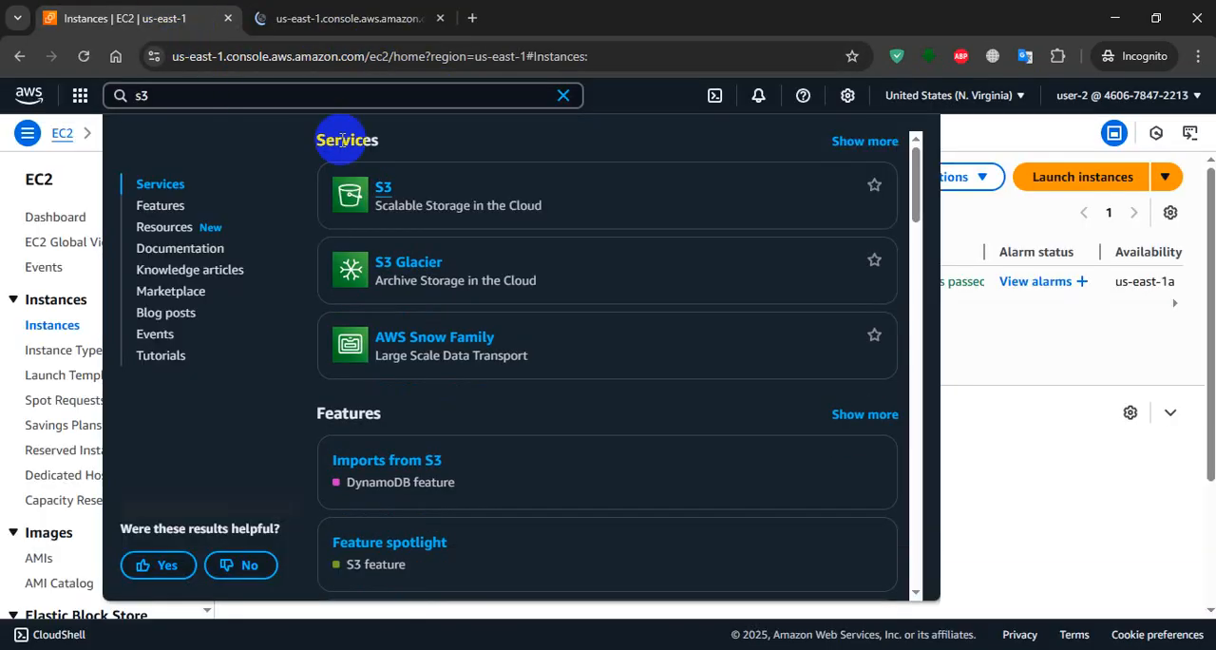
# Select the running t2.micro instance and try to stop it as user-2, reading the full response.
pyautogui.click(1039, 375)
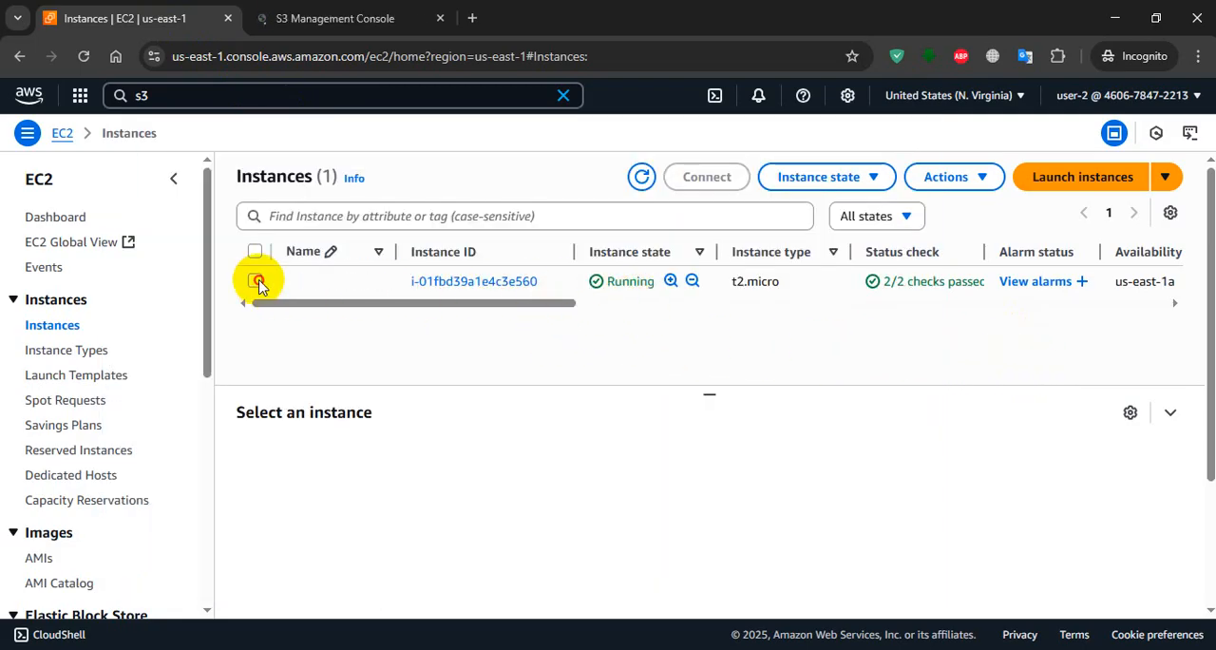
pyautogui.click(969, 180)
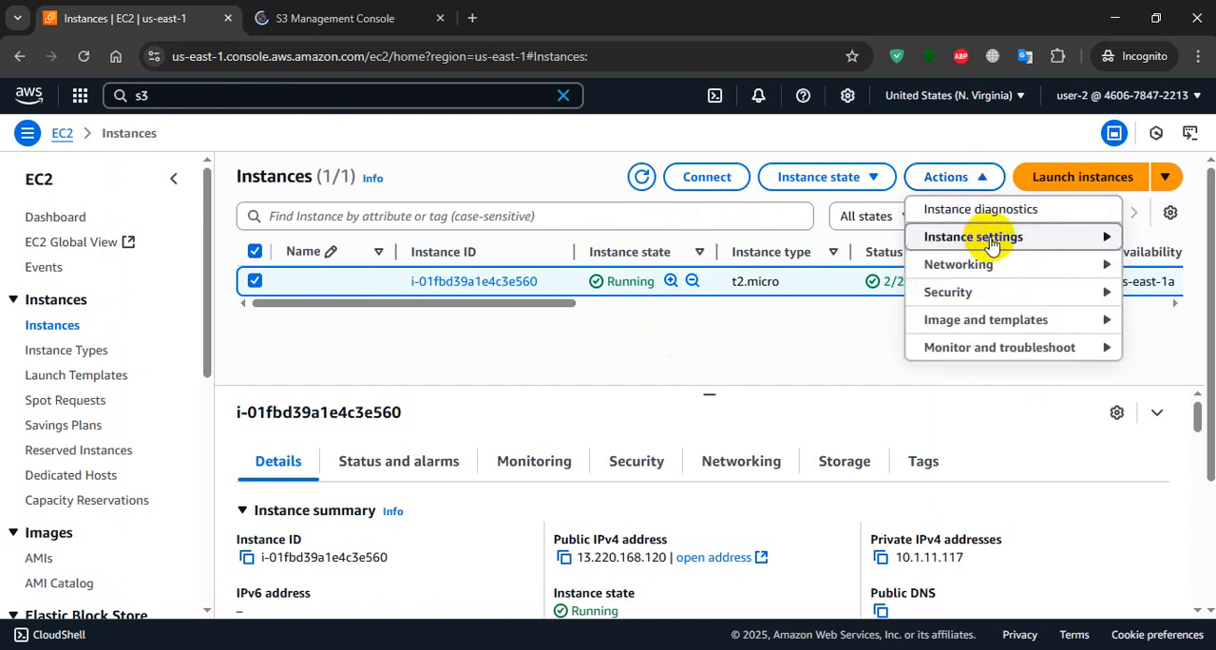
pyautogui.click(867, 182)
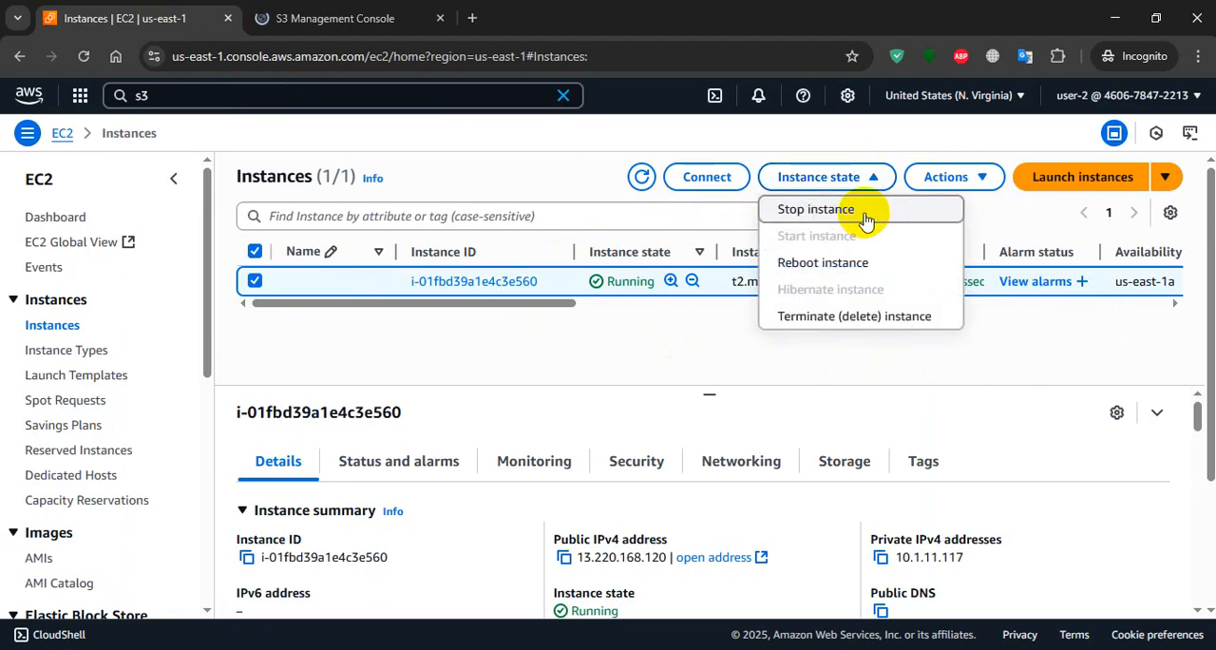
pyautogui.click(862, 211)
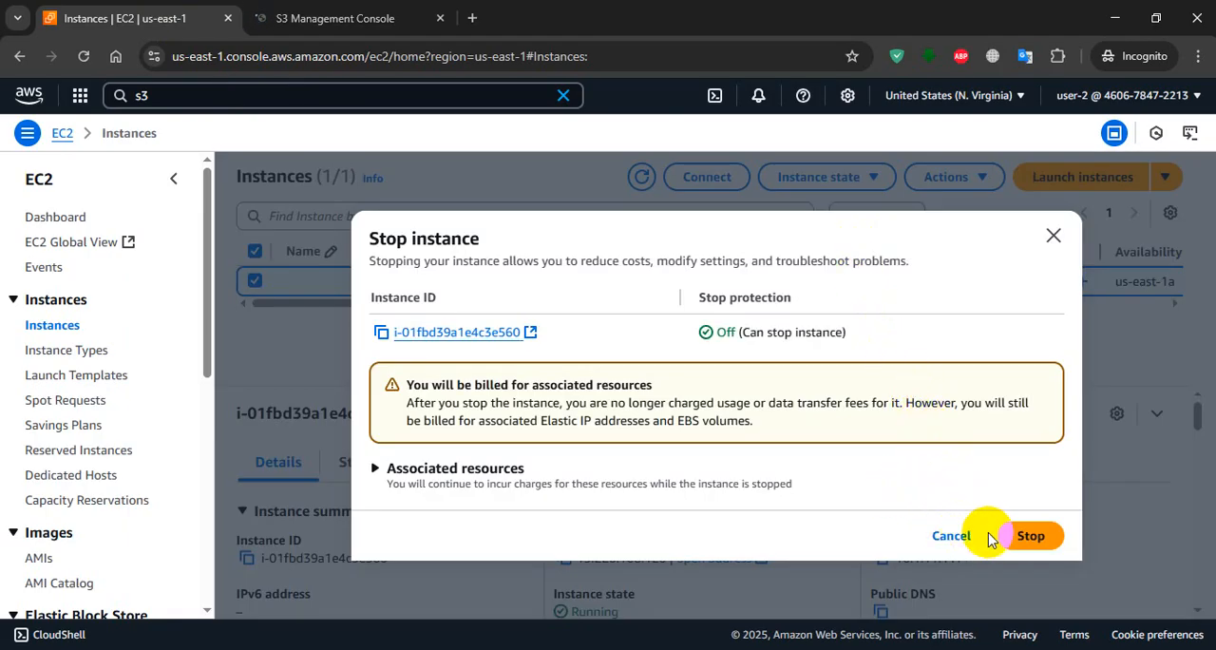
pyautogui.click(1023, 536)
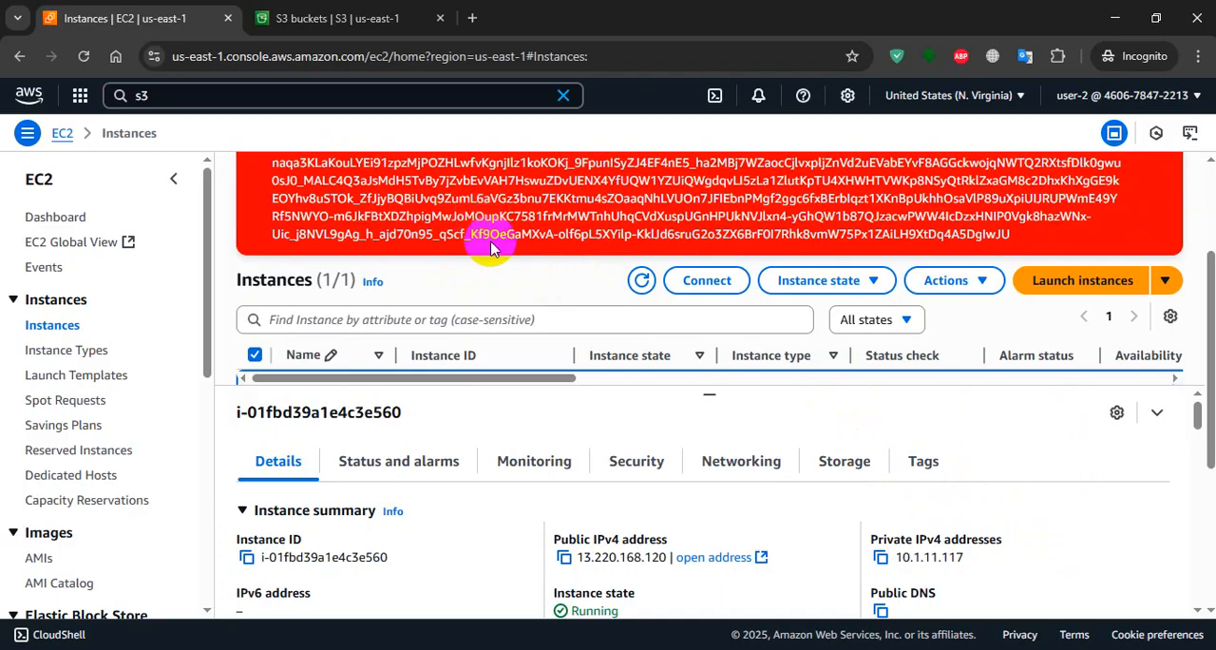
pyautogui.scroll(3, 491, 247)
# Check user-2's S3 access by opening the general purpose buckets list and compare it with the EC2 stop attempt.
pyautogui.click(304, 19)
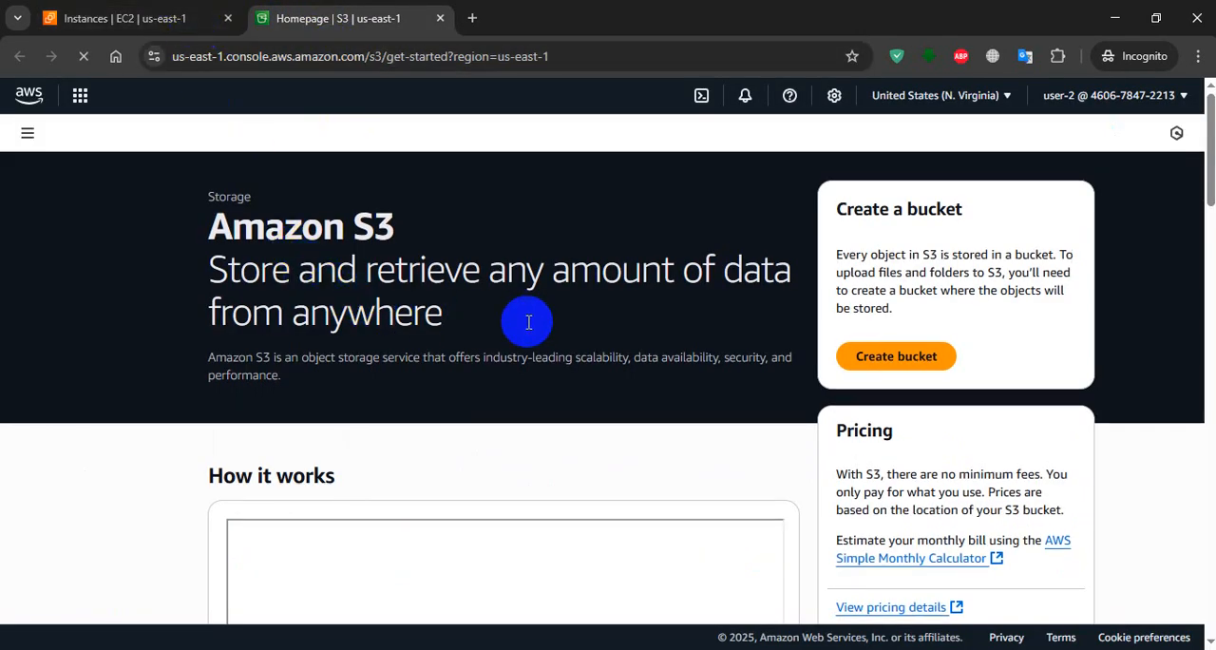
pyautogui.scroll(-1, 685, 332)
pyautogui.scroll(-4, 747, 326)
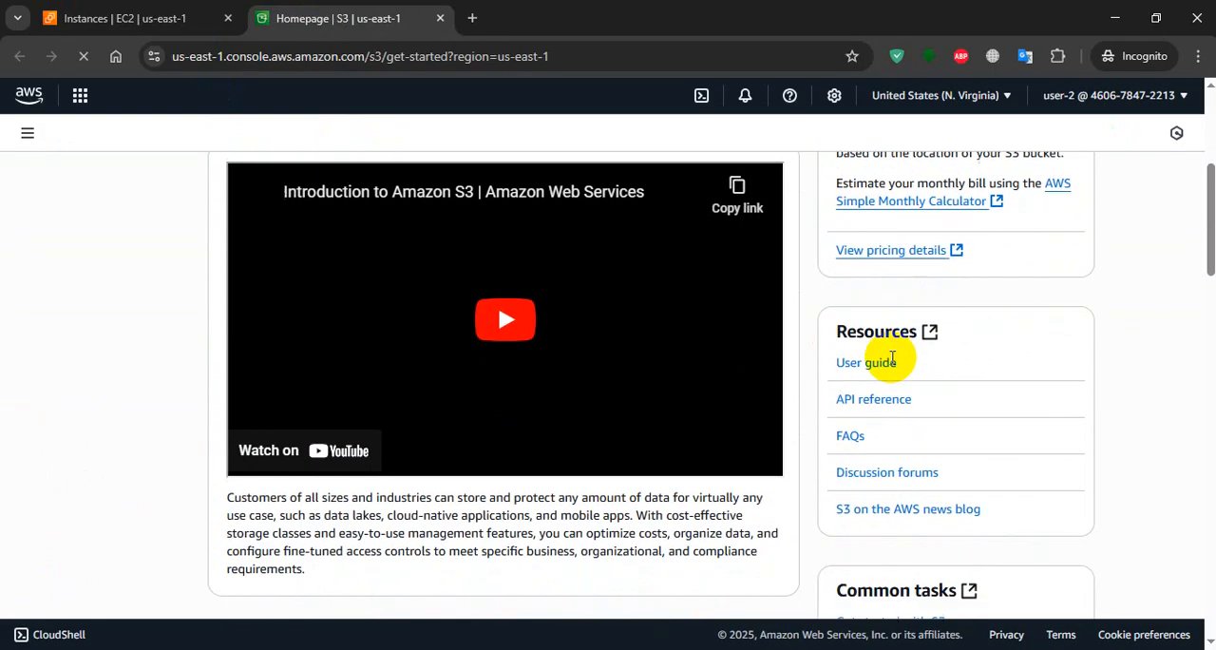
pyautogui.scroll(4, 898, 364)
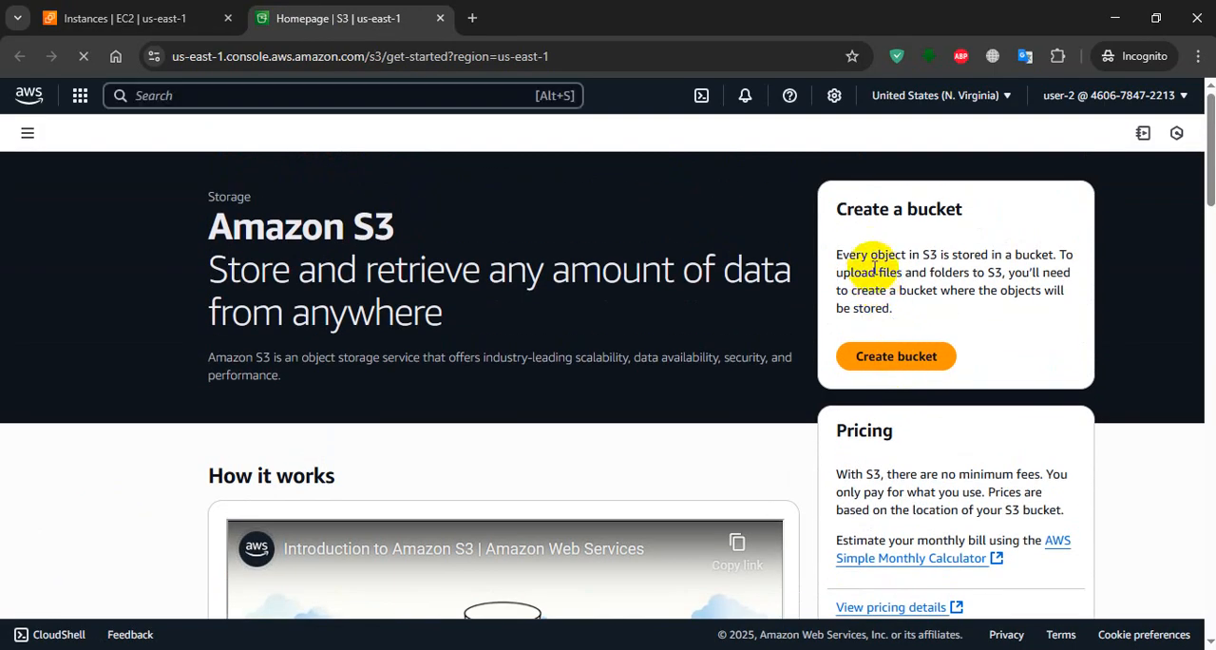
pyautogui.click(28, 133)
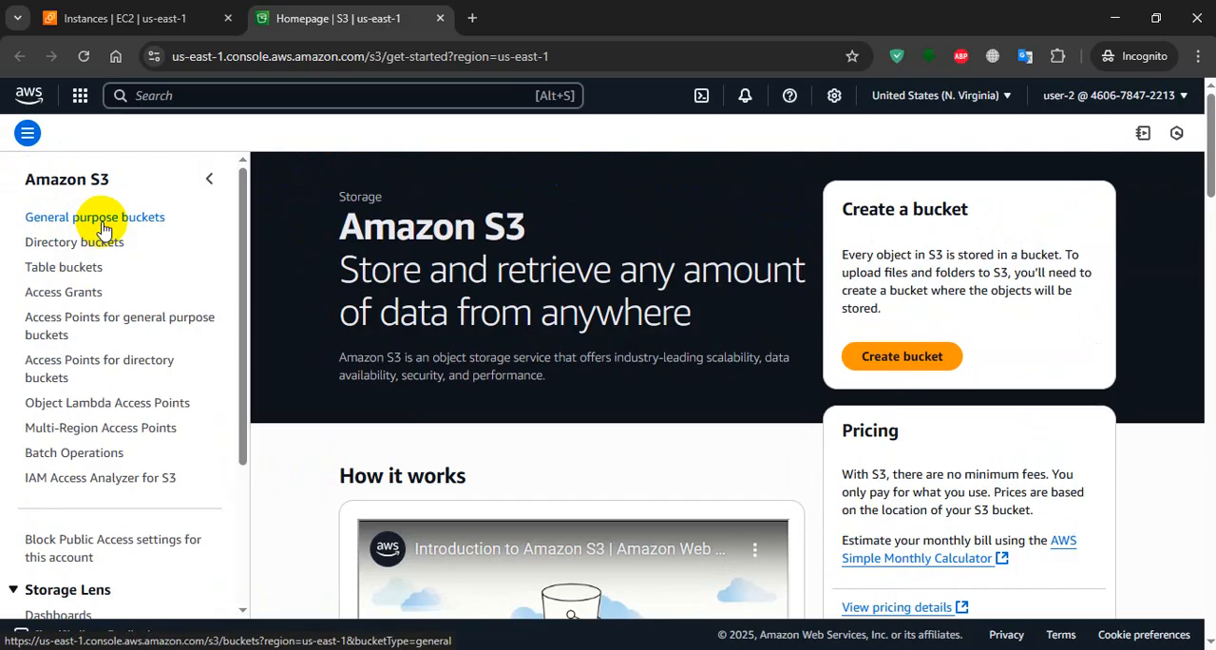
pyautogui.click(102, 230)
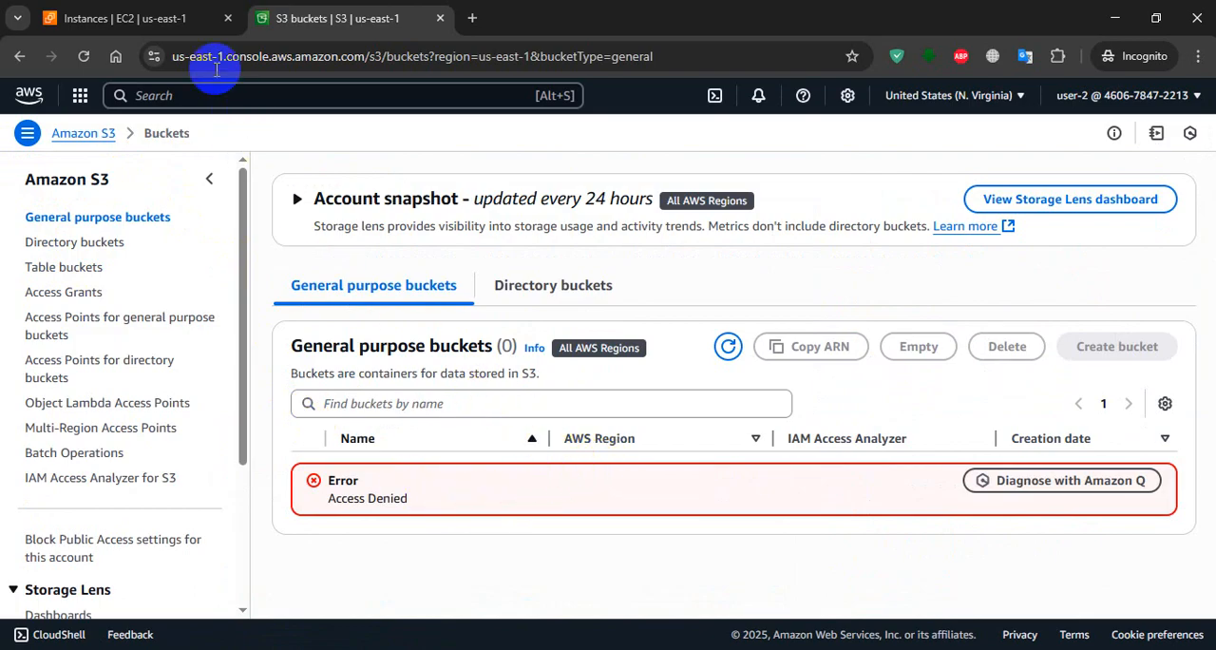
pyautogui.click(152, 17)
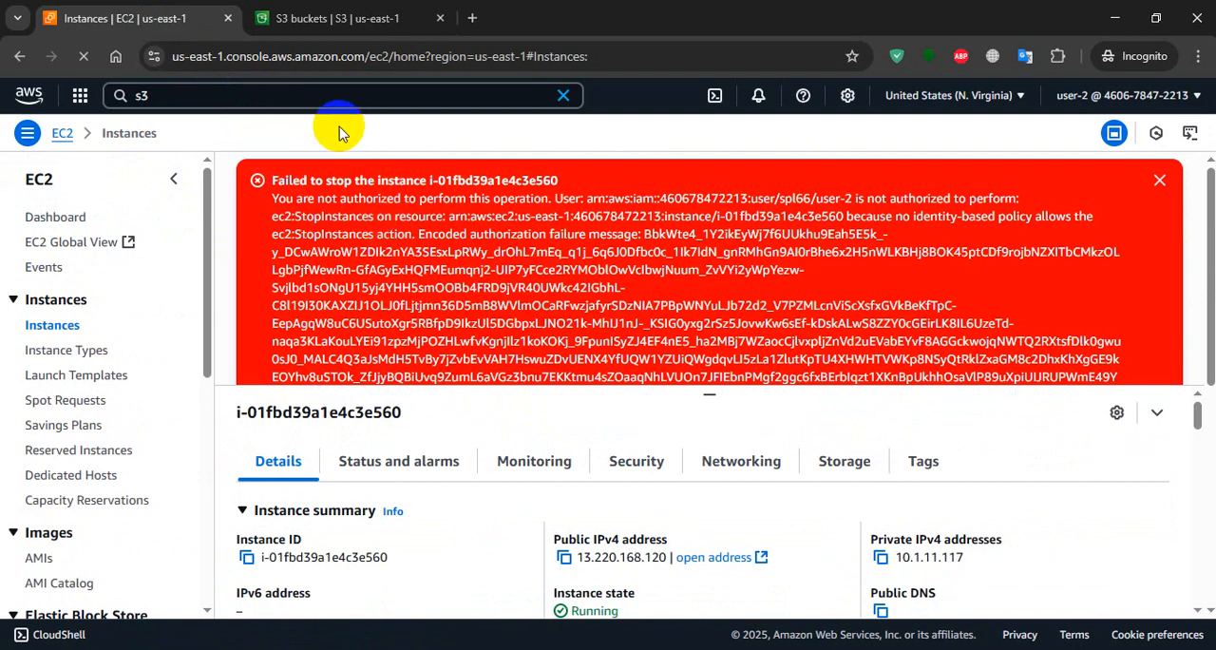
pyautogui.click(338, 19)
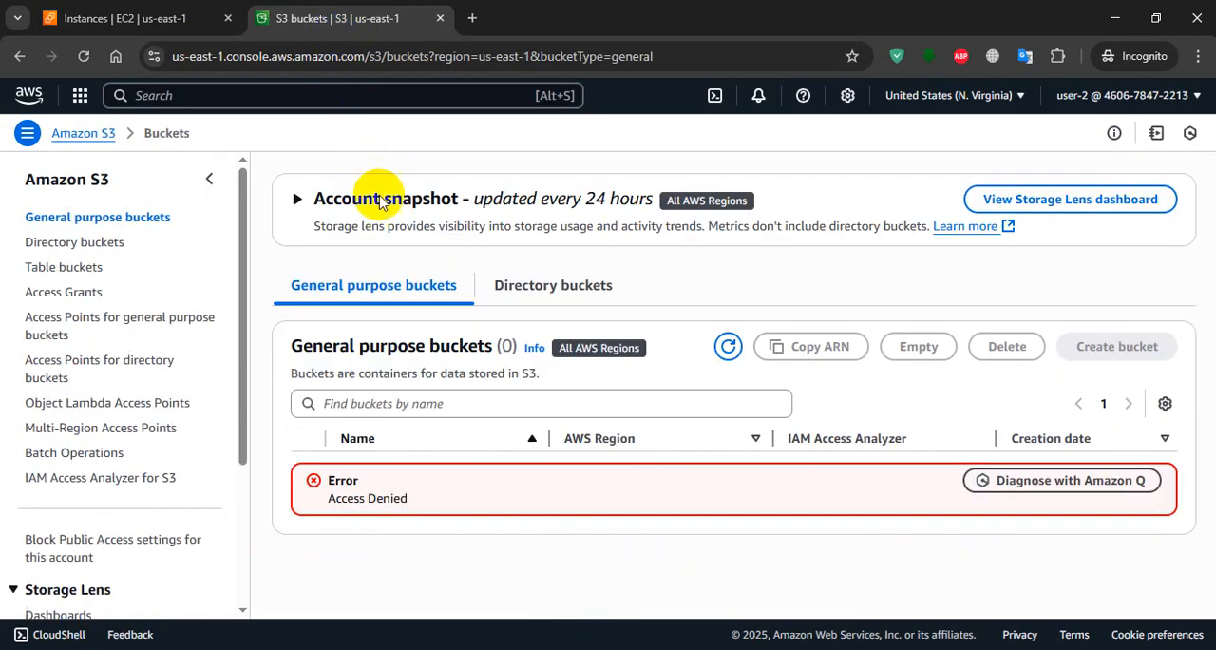
# Read lab steps 50 and 51 and sign user-2 out of the console in the incognito window.
pyautogui.hotkey('alt', 'Tab')
pyautogui.click(474, 310)
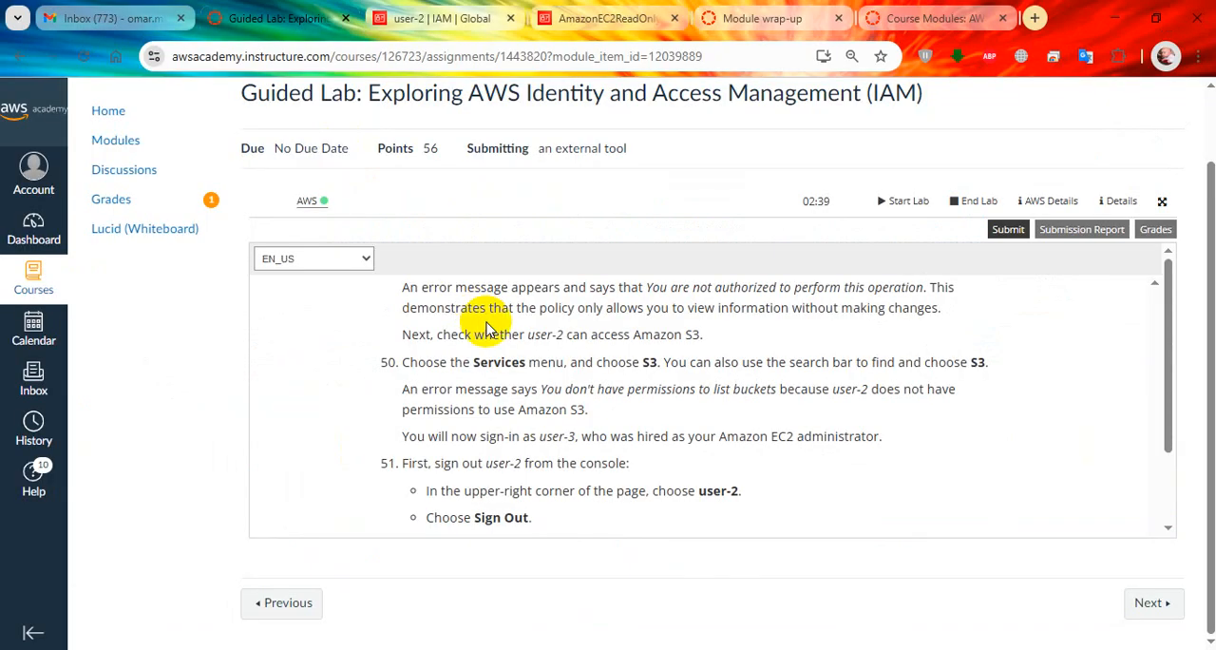
pyautogui.scroll(-2, 561, 428)
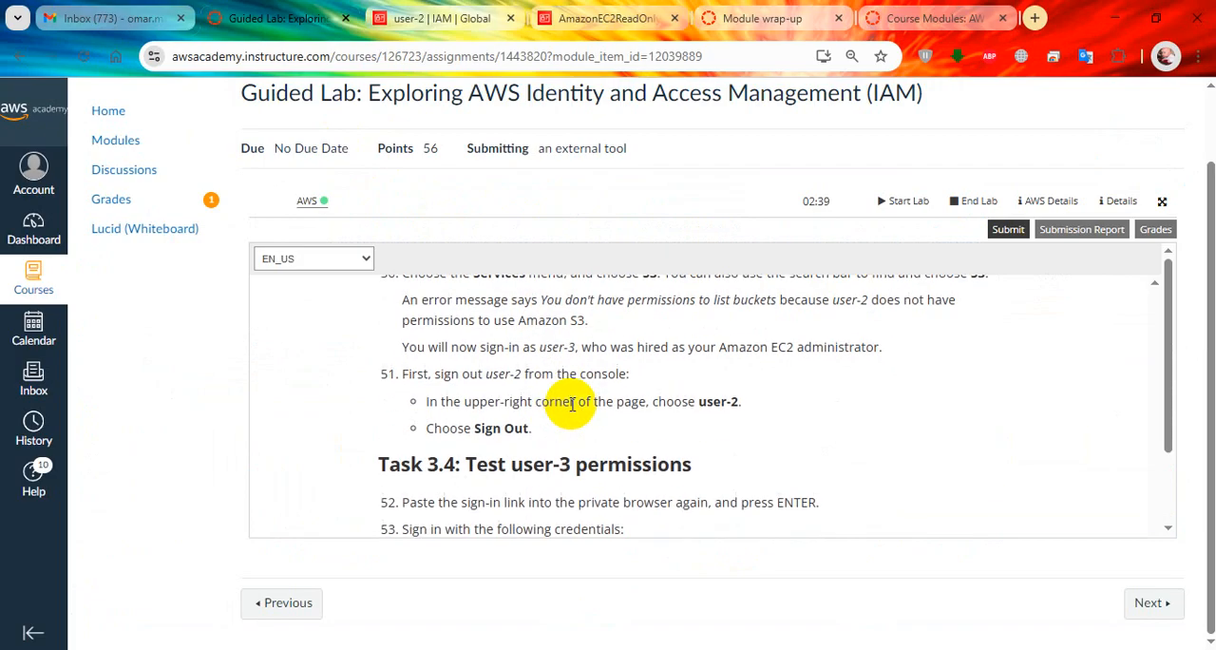
pyautogui.hotkey('alt', 'Tab')
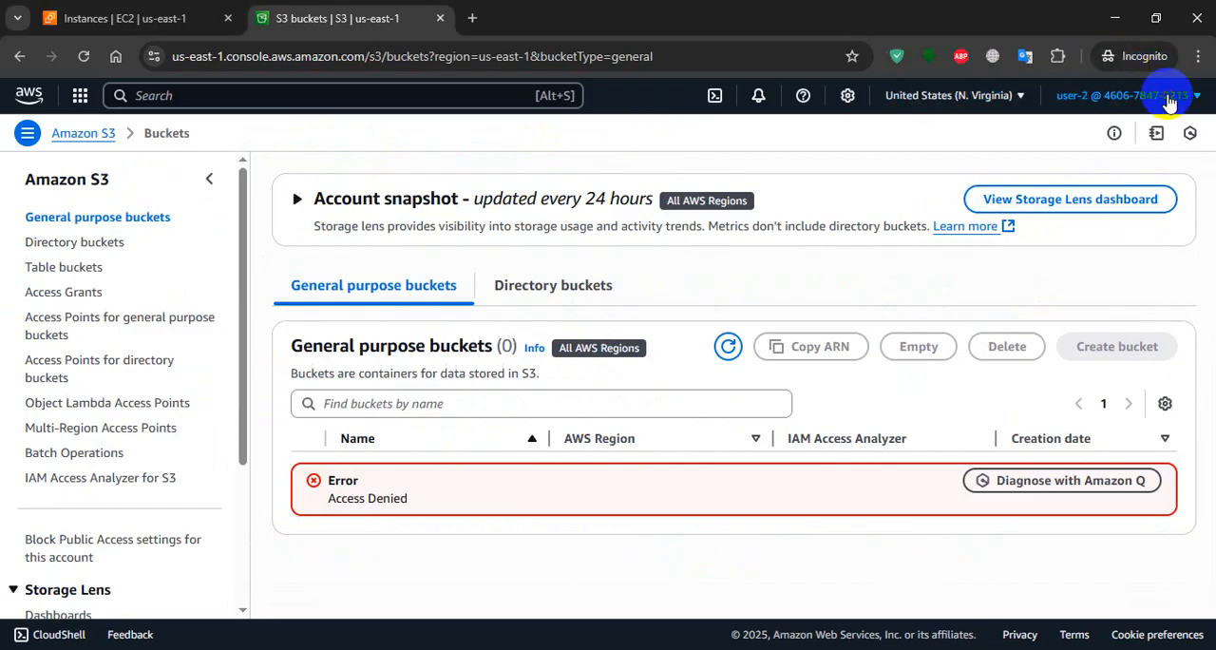
pyautogui.click(1162, 95)
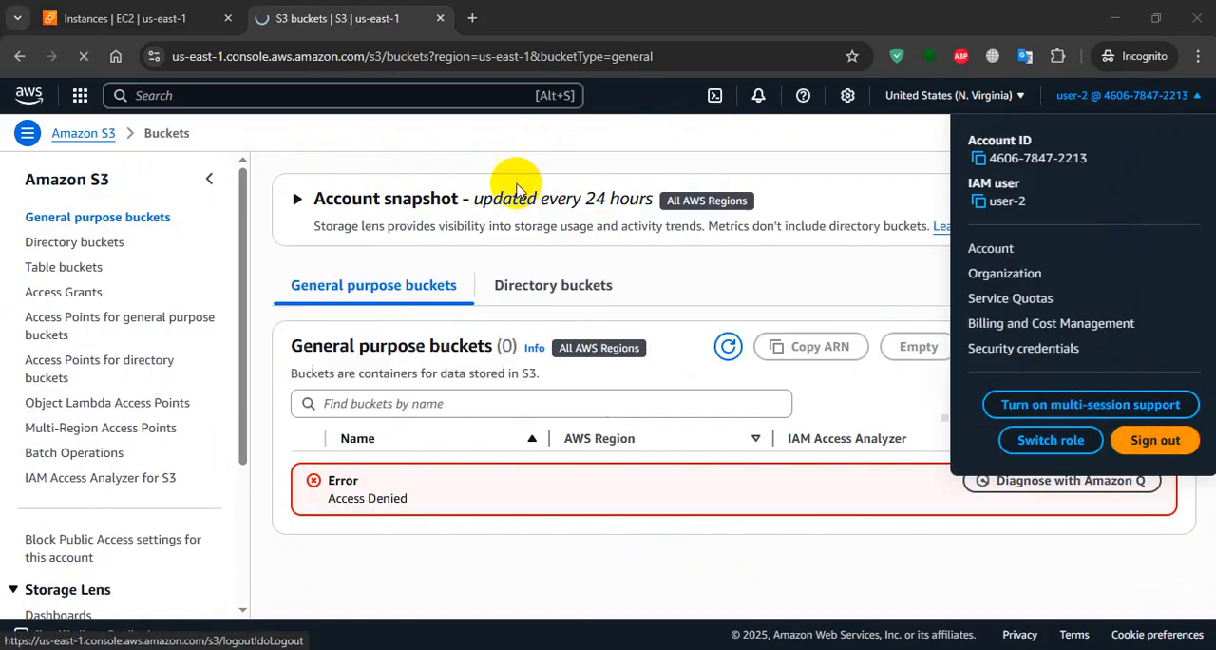
# Read the Task 3.4 instructions, open user-3's security credentials in IAM and copy the console sign-in link.
pyautogui.hotkey('alt', 'Tab')
pyautogui.scroll(-3, 489, 275)
pyautogui.scroll(-1, 514, 344)
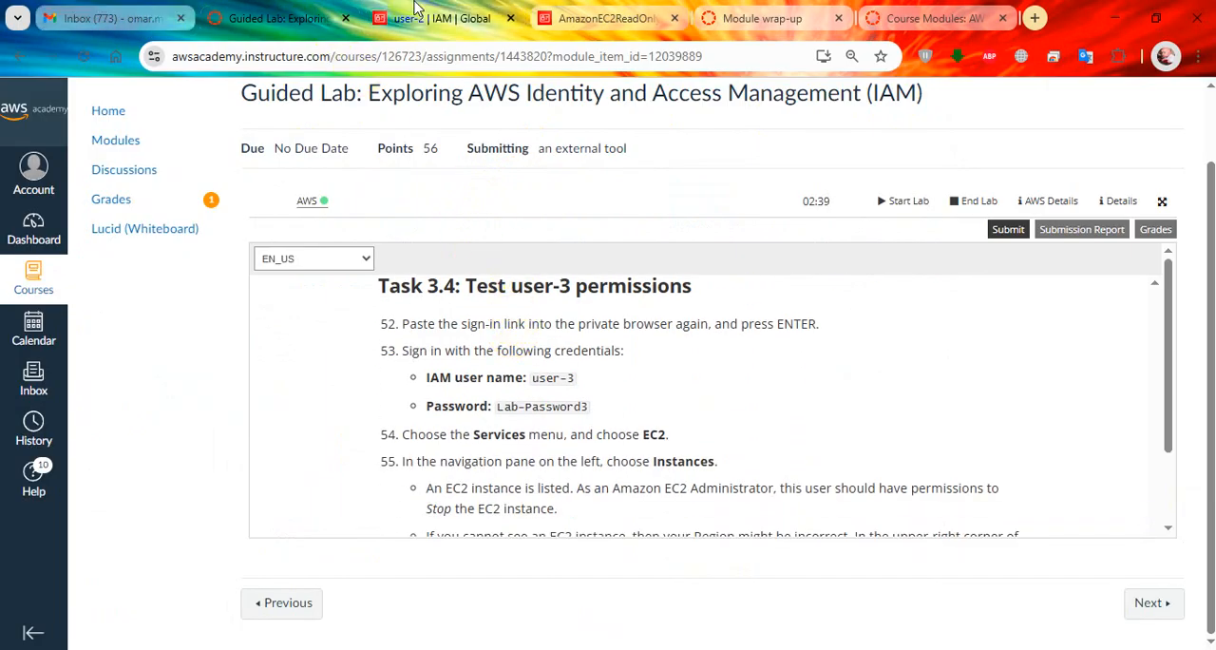
pyautogui.click(433, 18)
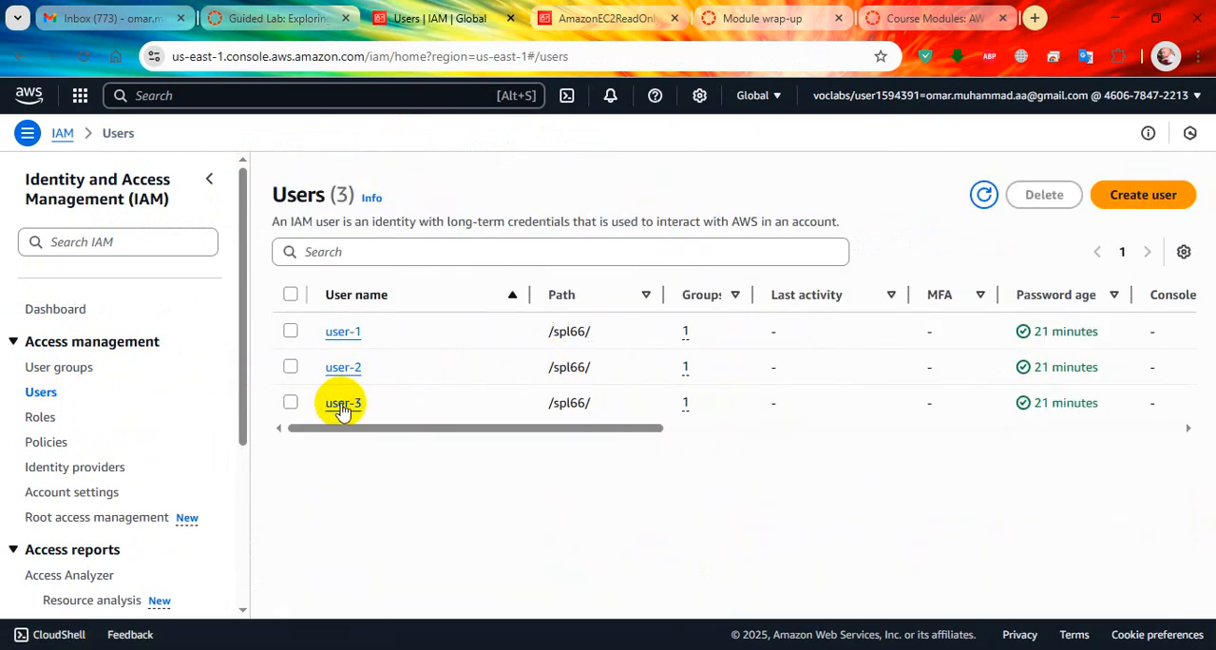
pyautogui.click(368, 401)
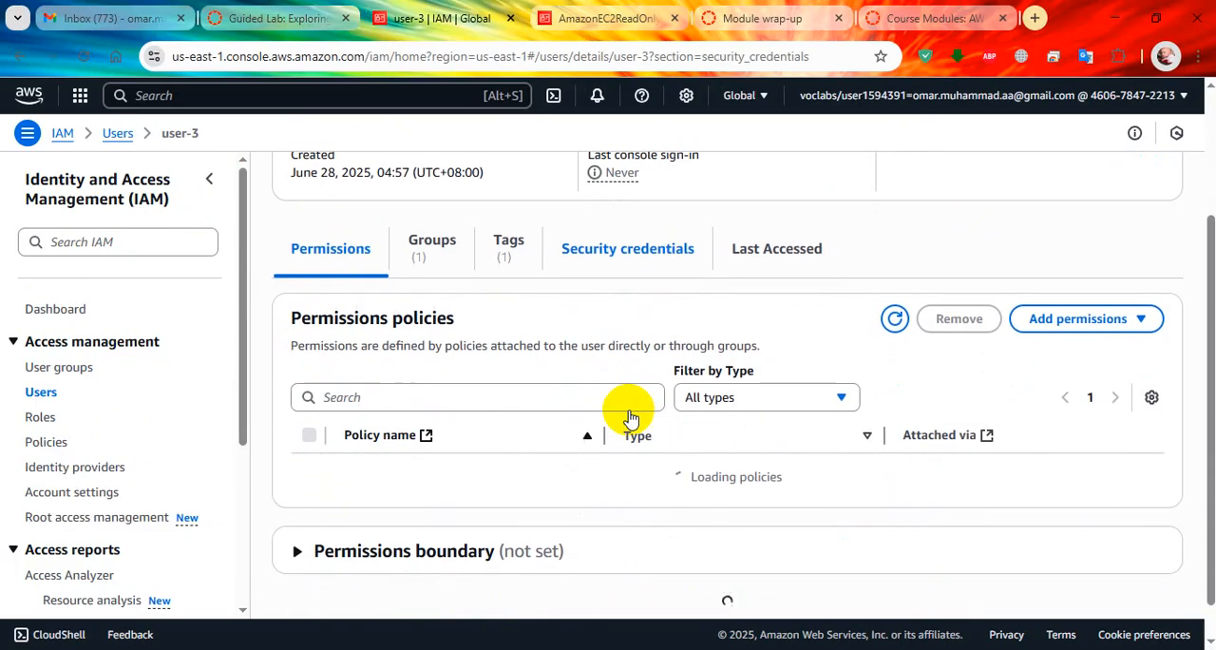
pyautogui.click(613, 266)
pyautogui.click(301, 370)
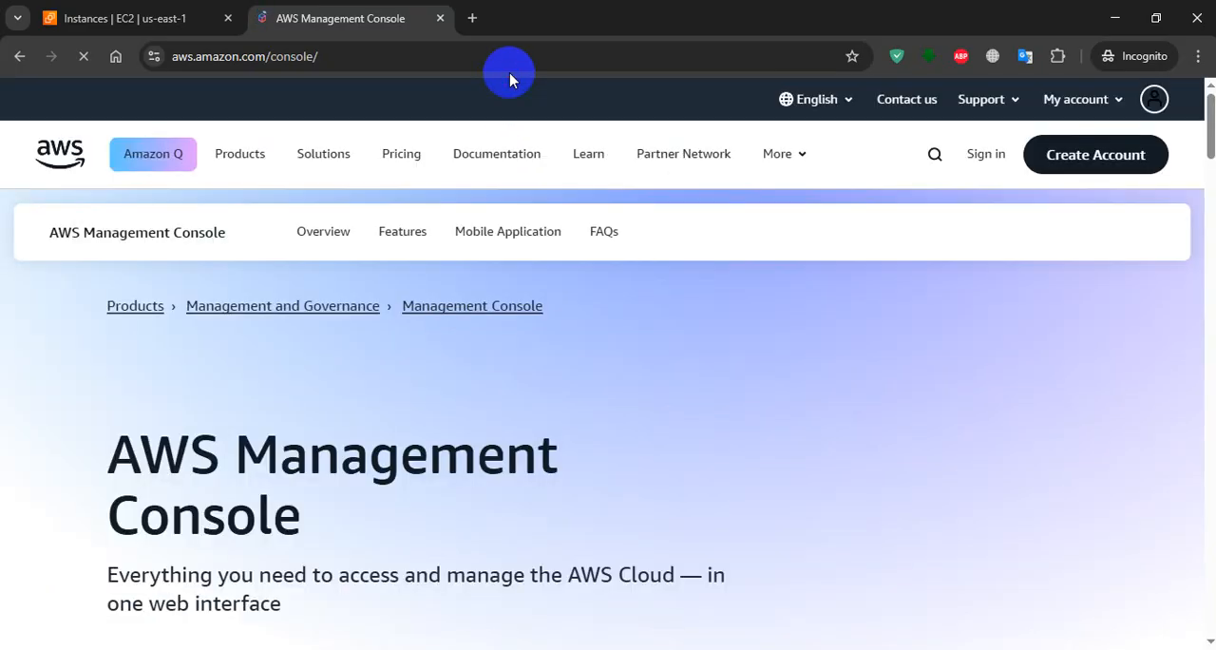
# Open the copied sign-in link in the incognito window and copy user-3's password from the lab instructions.
pyautogui.click(511, 65)
pyautogui.hotkey('ctrl', 'v')
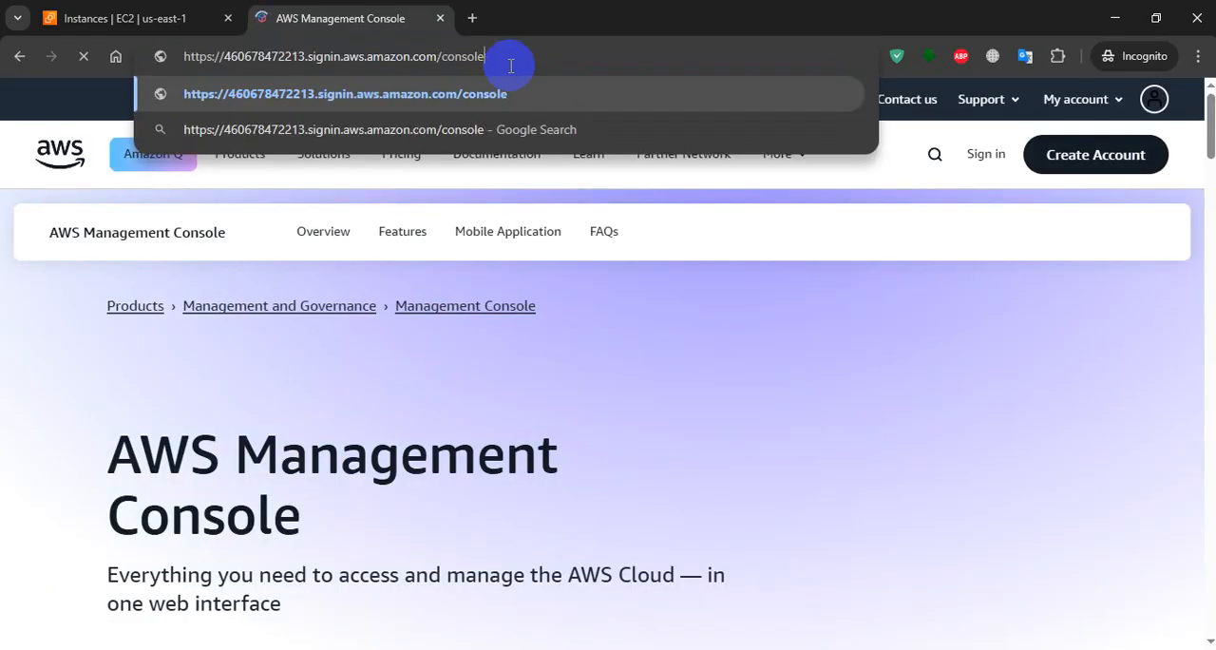
pyautogui.press('Return')
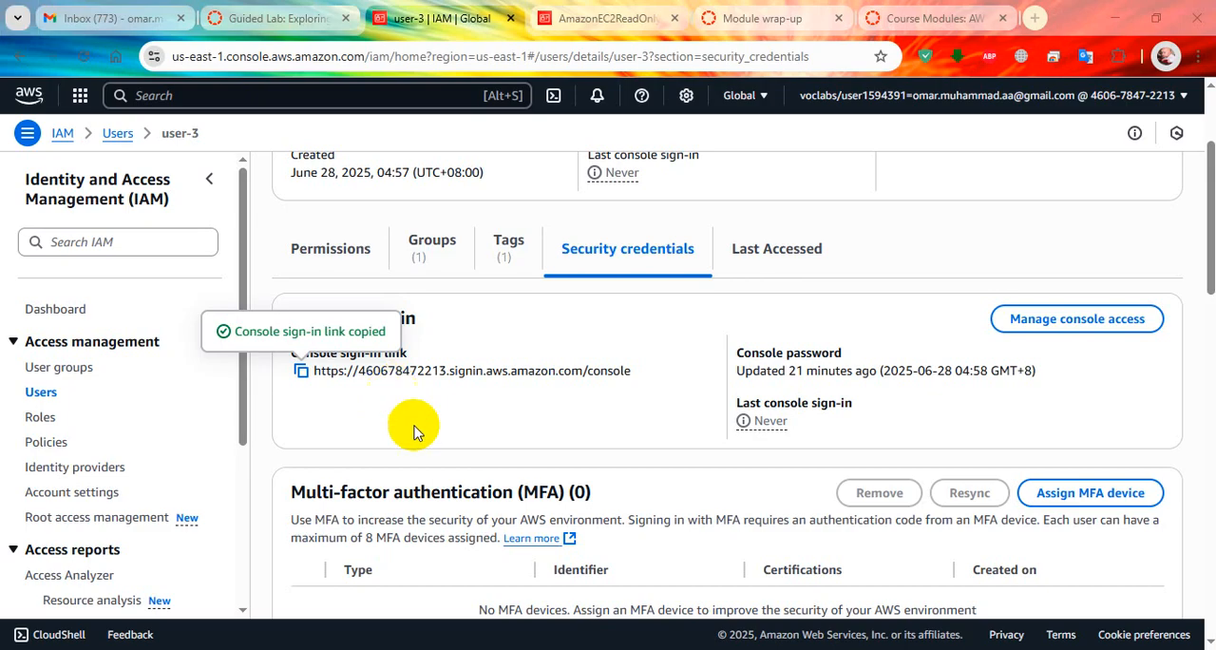
pyautogui.click(257, 6)
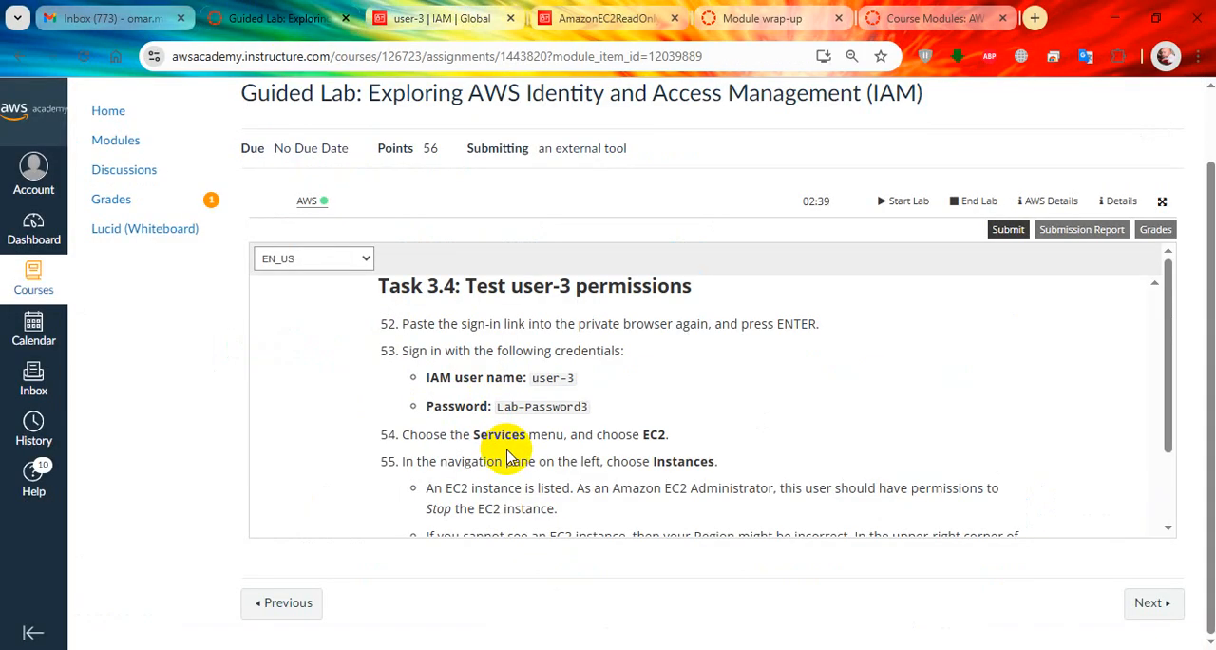
pyautogui.scroll(-1, 506, 458)
pyautogui.moveTo(597, 317); pyautogui.dragTo(537, 314)
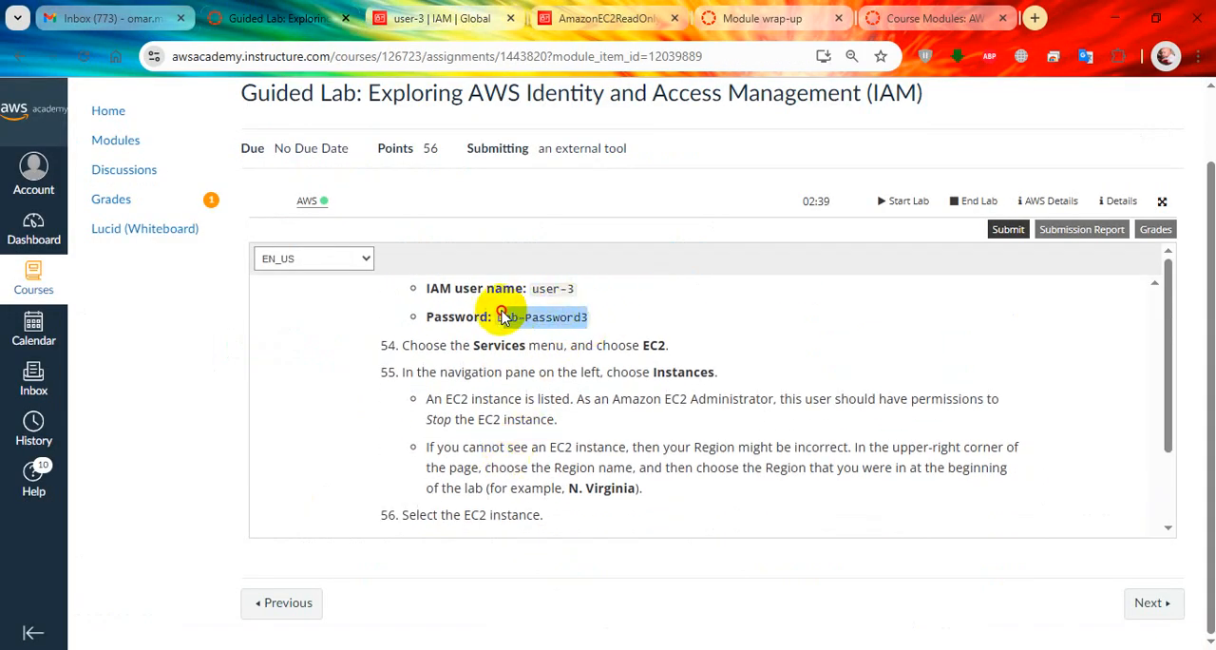
pyautogui.hotkey('alt', 'Tab')
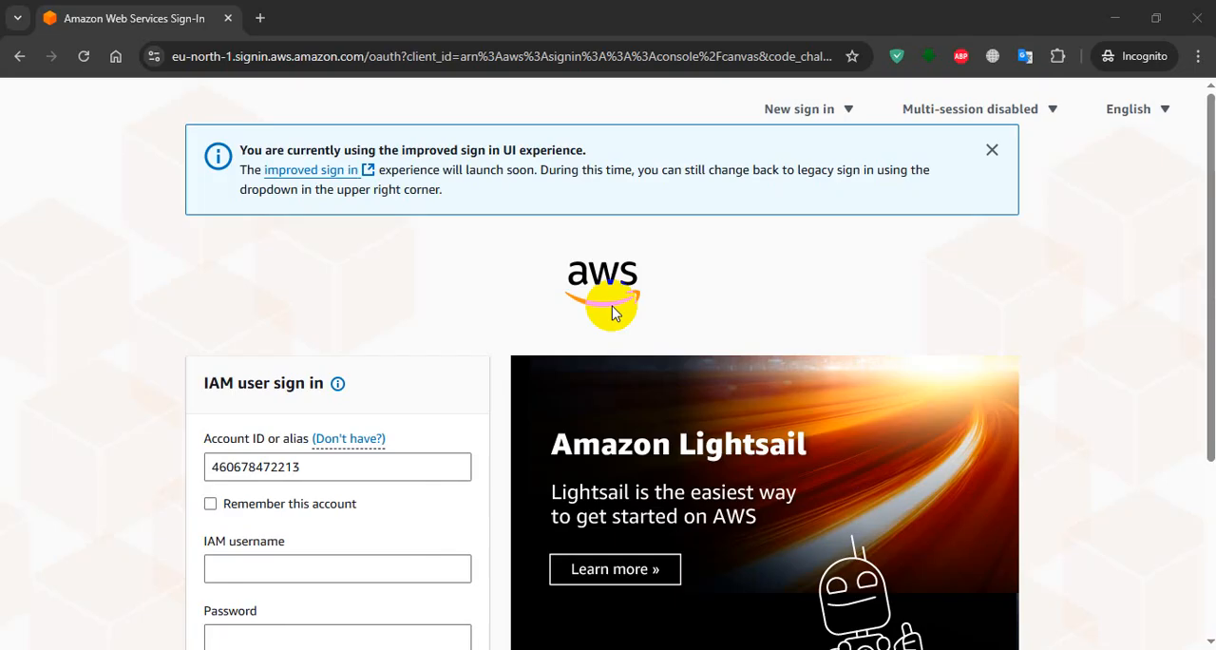
# Enter user-3 as the IAM username, fill in the lab password and sign in.
pyautogui.write('user-2')
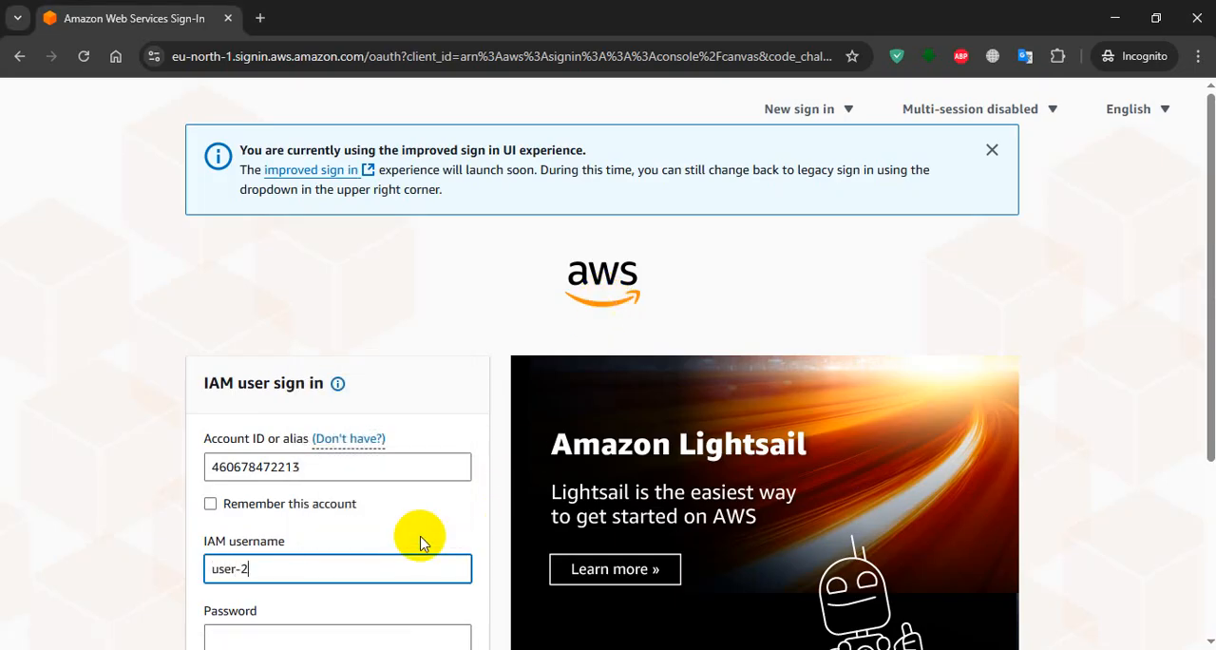
pyautogui.press('Tab')
pyautogui.click(286, 566)
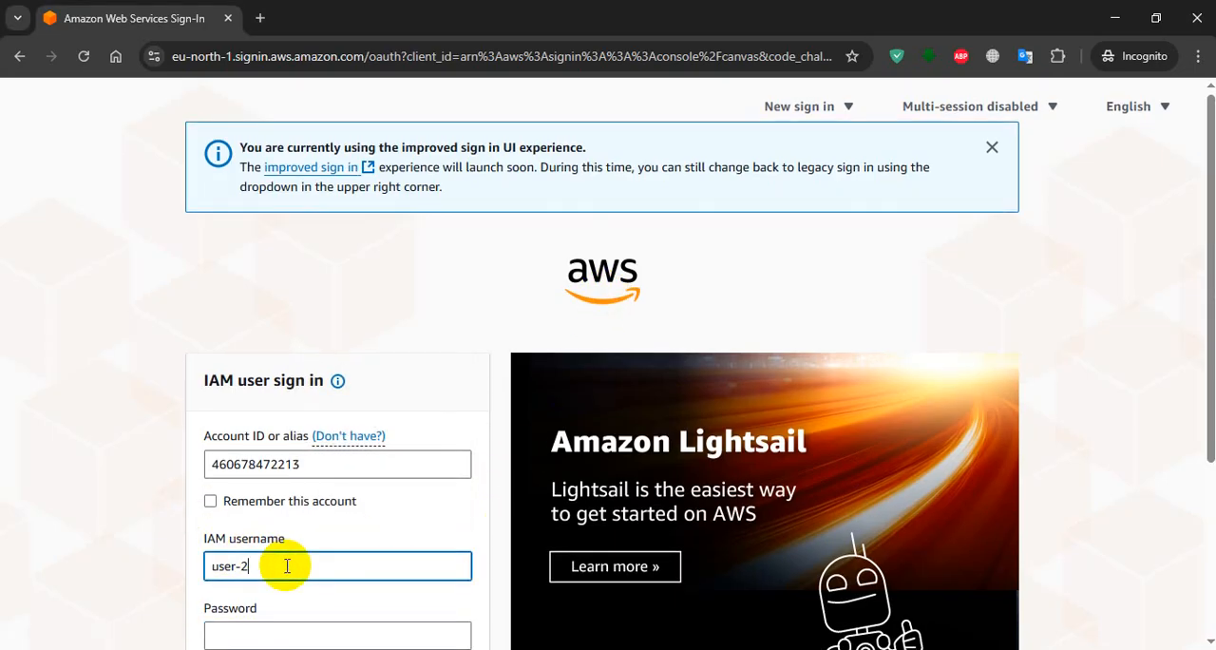
pyautogui.press('Tab')
pyautogui.write('••••••••••••')
pyautogui.scroll(-3, 290, 480)
pyautogui.click(313, 448)
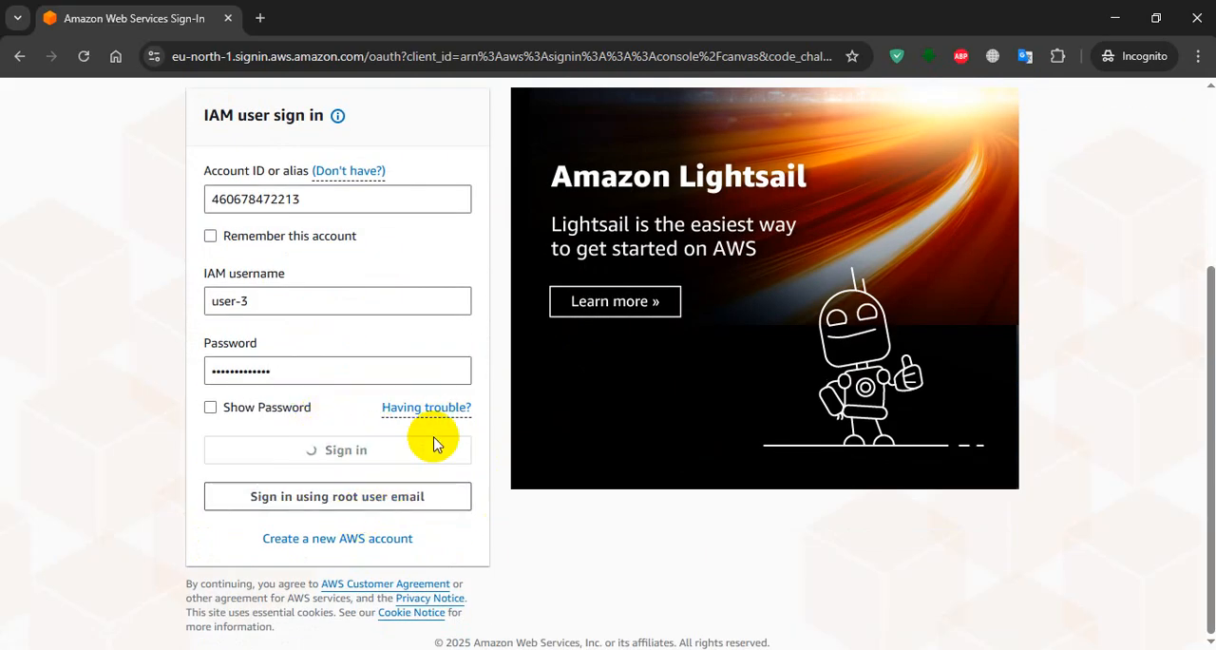
# Return to IAM in the main browser window and open the EC2-Admin user group's details.
pyautogui.hotkey('alt', 'Tab')
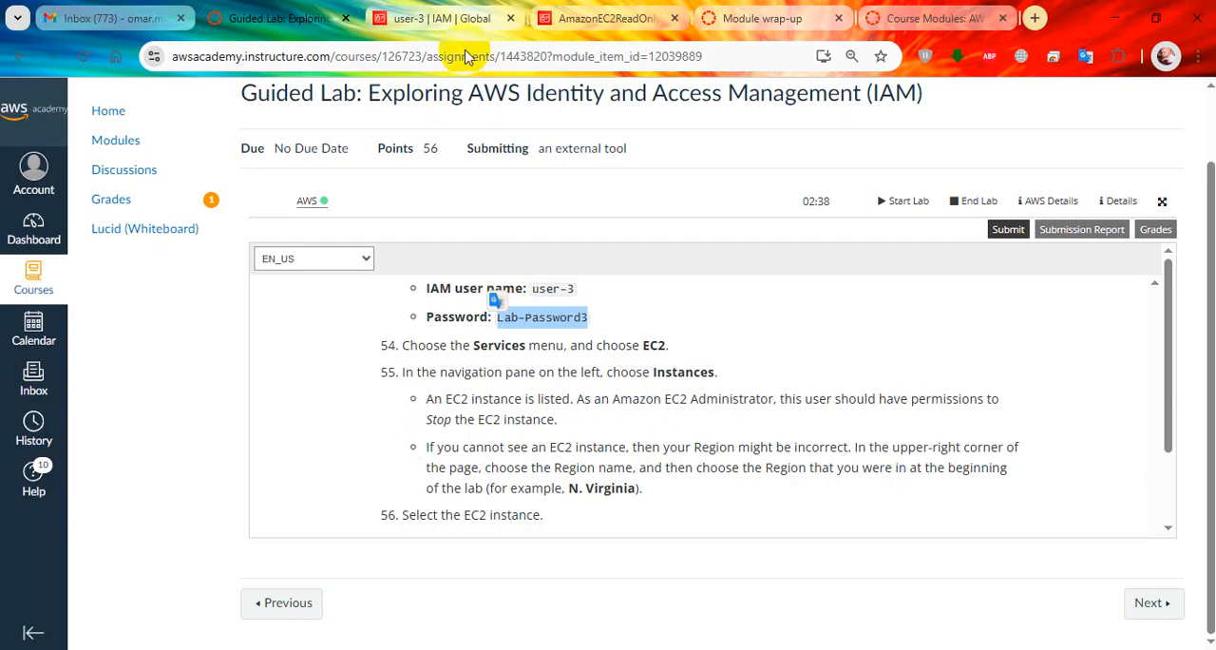
pyautogui.click(601, 8)
pyautogui.scroll(3, 562, 307)
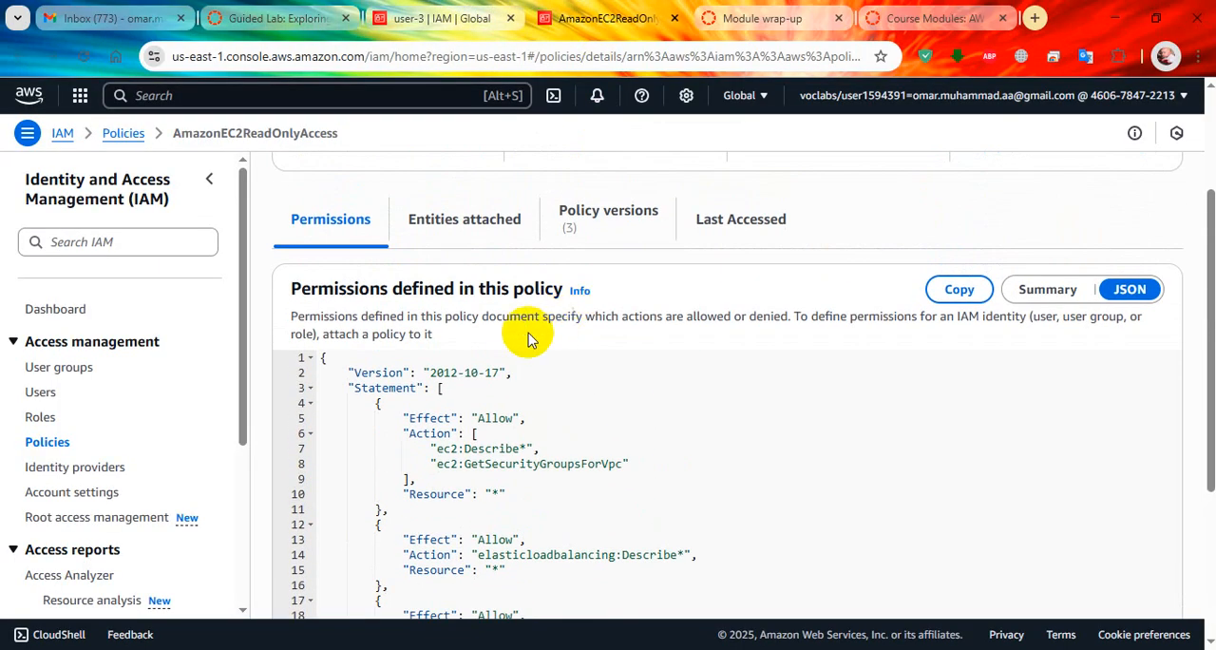
pyautogui.click(55, 377)
pyautogui.click(267, 19)
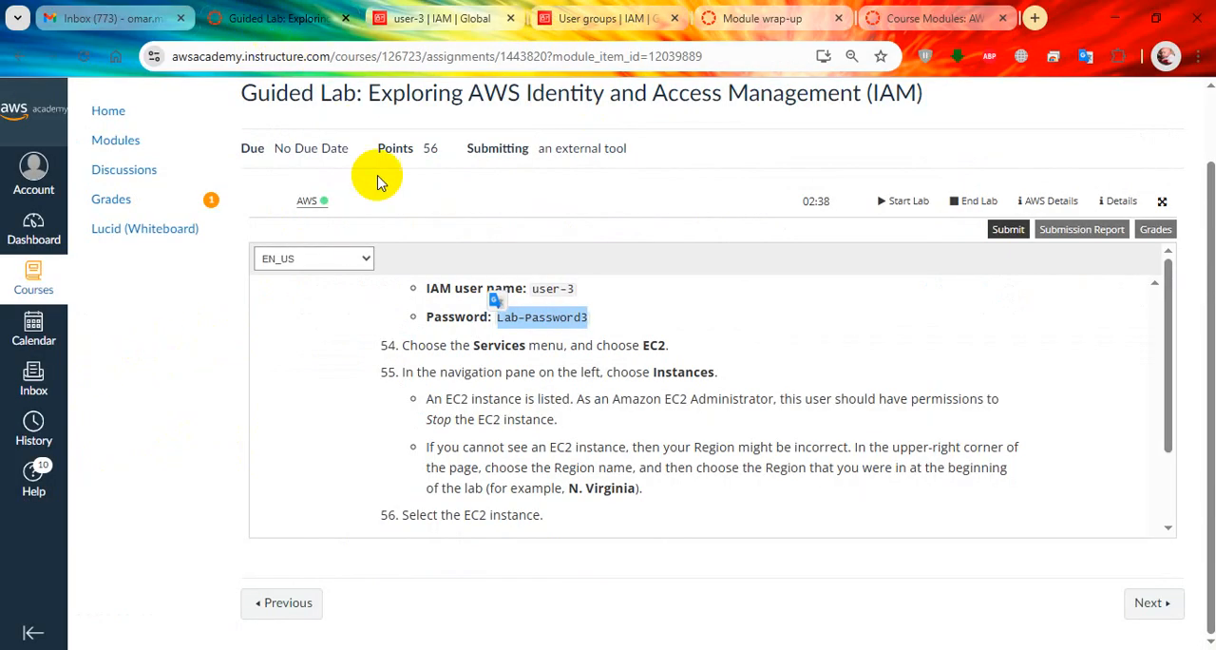
pyautogui.click(618, 18)
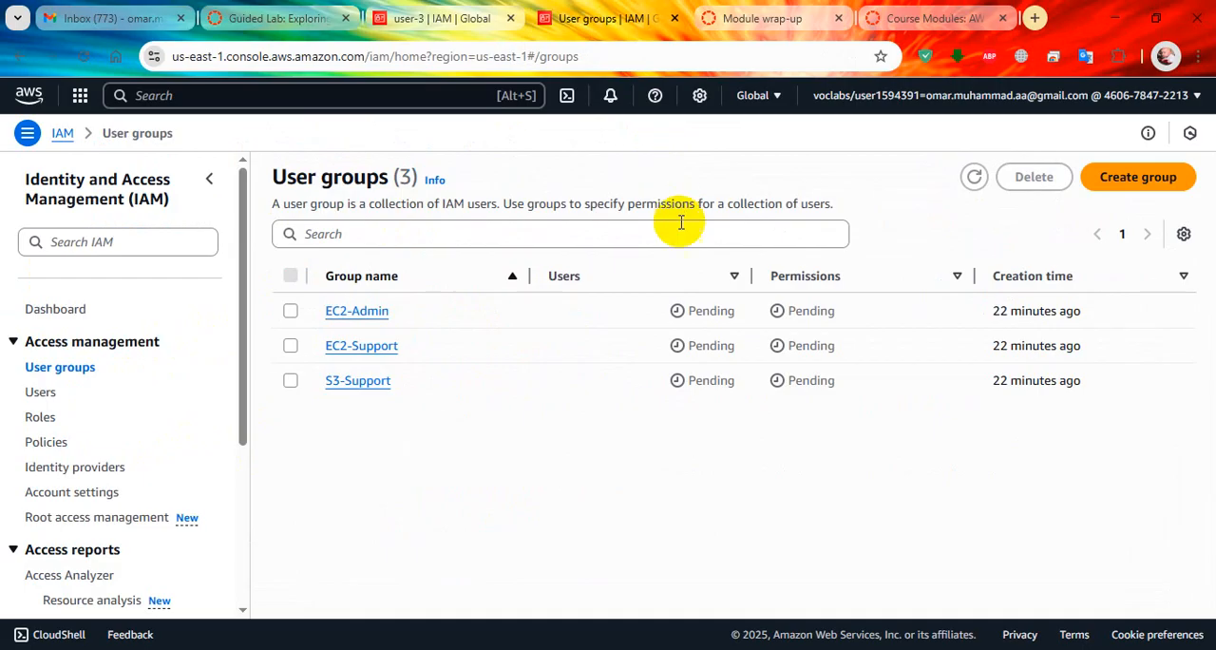
pyautogui.click(374, 314)
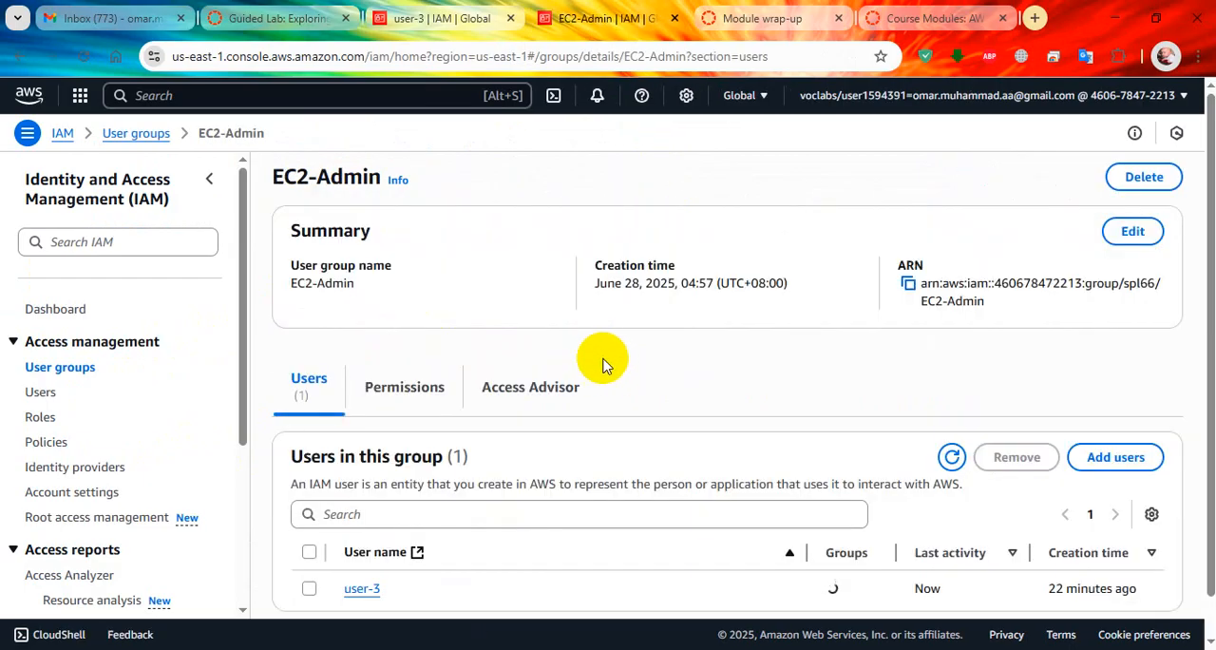
# Show the EC2-Admin group's permissions and expand EC2-Admin-Policy to review its JSON.
pyautogui.click(442, 397)
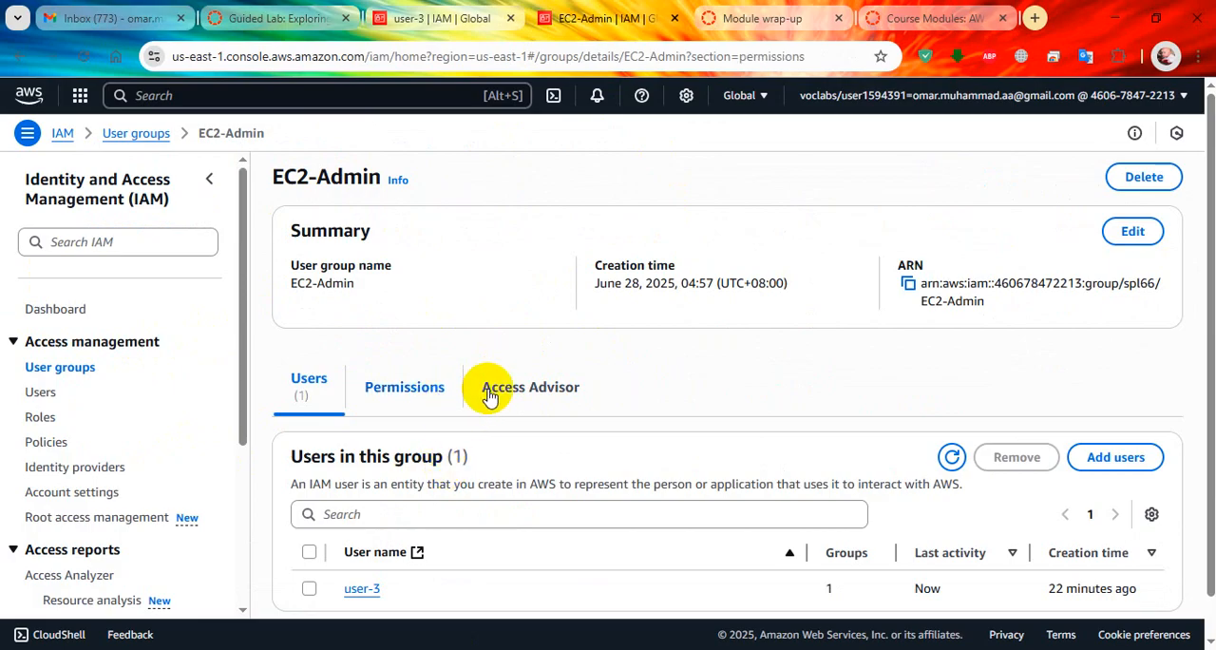
pyautogui.scroll(-1, 567, 463)
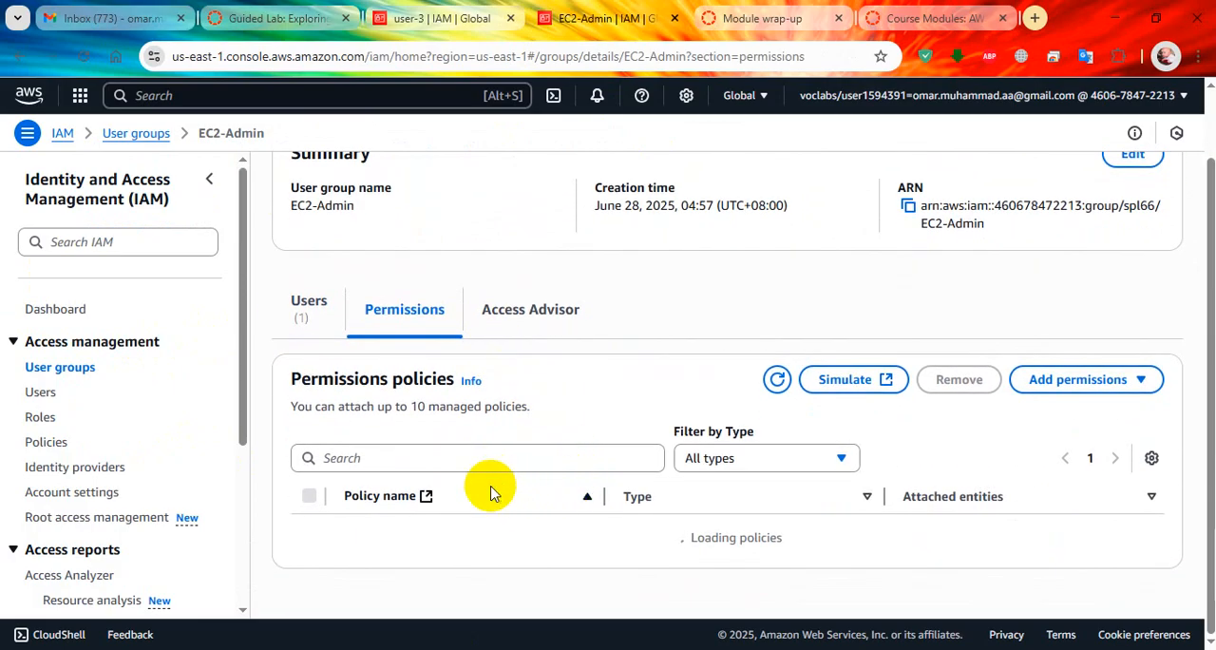
pyautogui.click(355, 548)
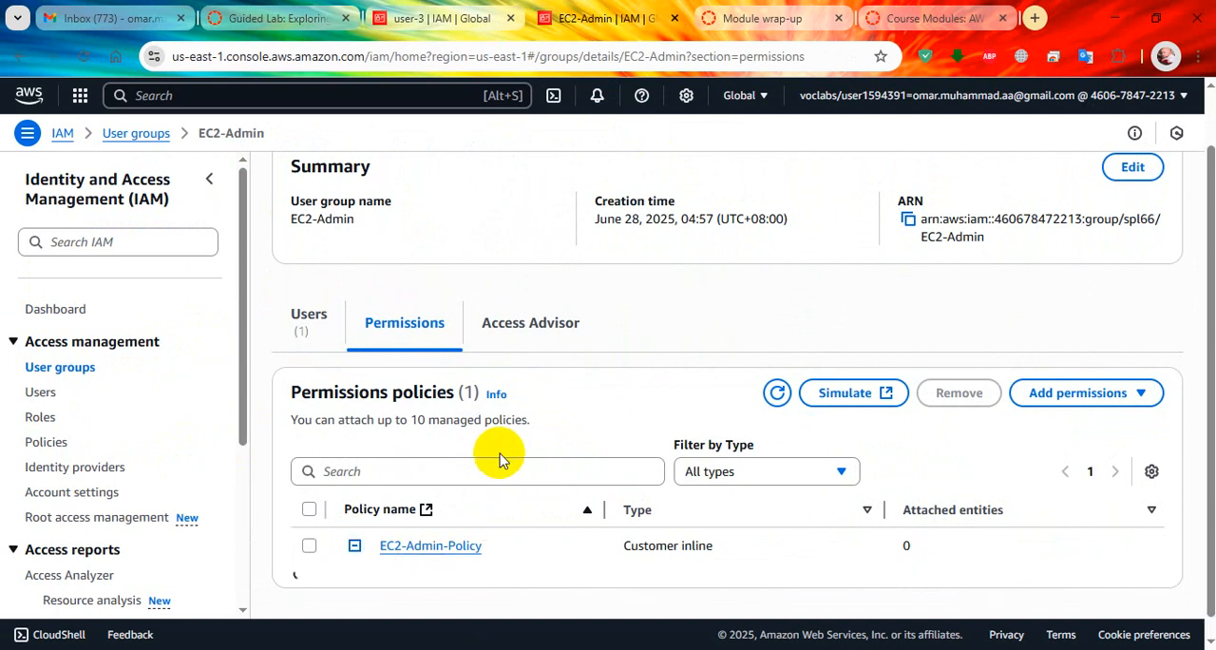
pyautogui.scroll(-5, 516, 457)
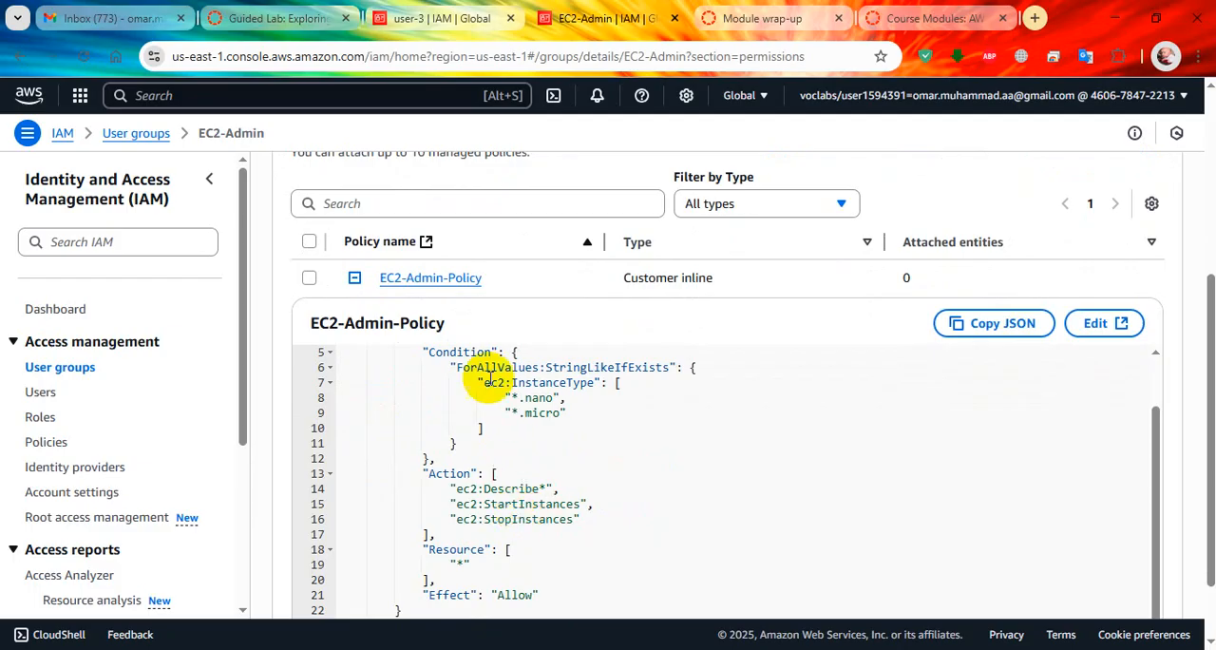
# Open the EC2 instances list for user-3 in the incognito window, using the N. Virginia (us-east-1) region.
pyautogui.click(434, 12)
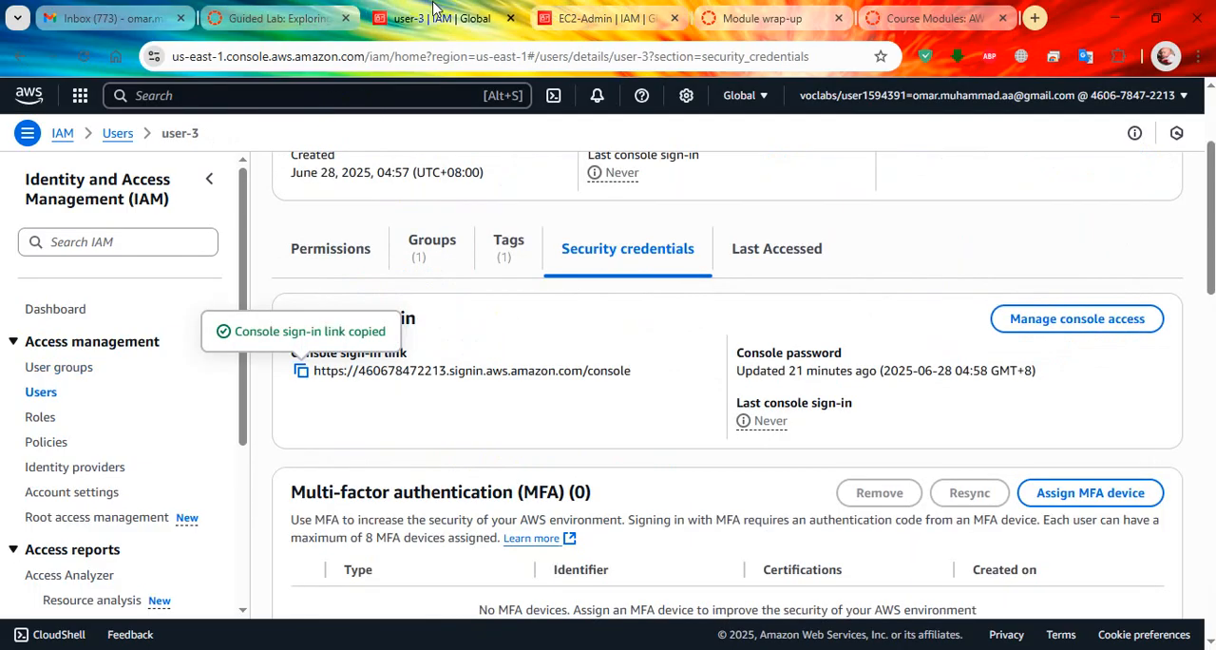
pyautogui.hotkey('alt', 'Tab')
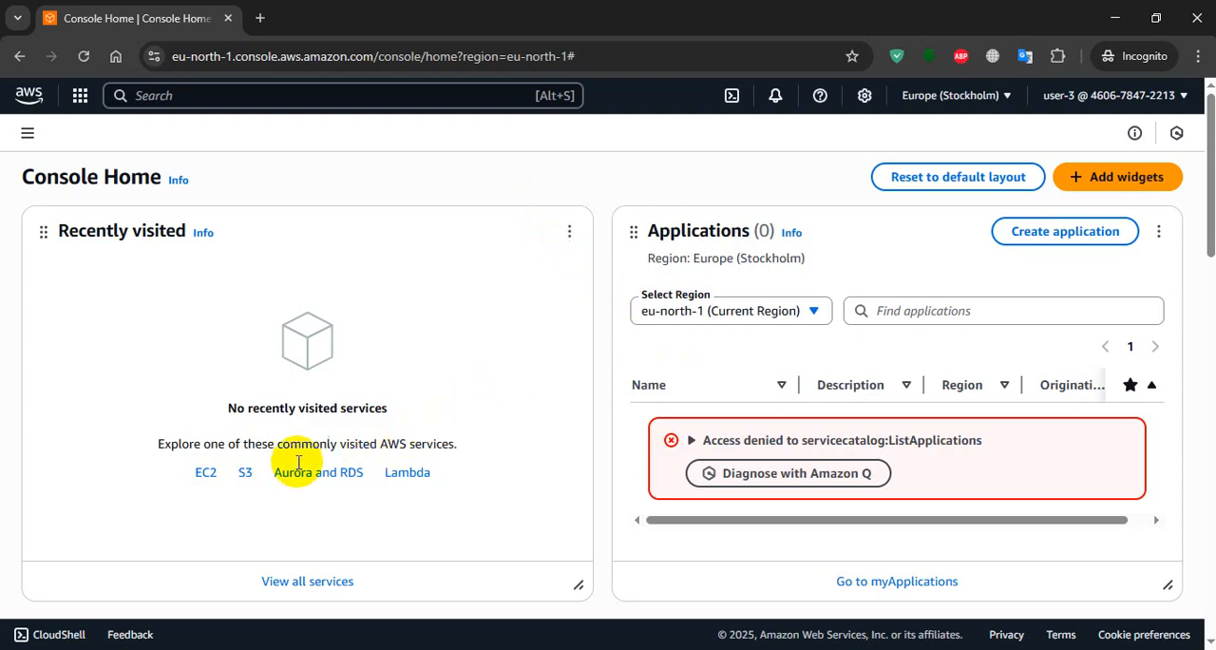
pyautogui.click(206, 472)
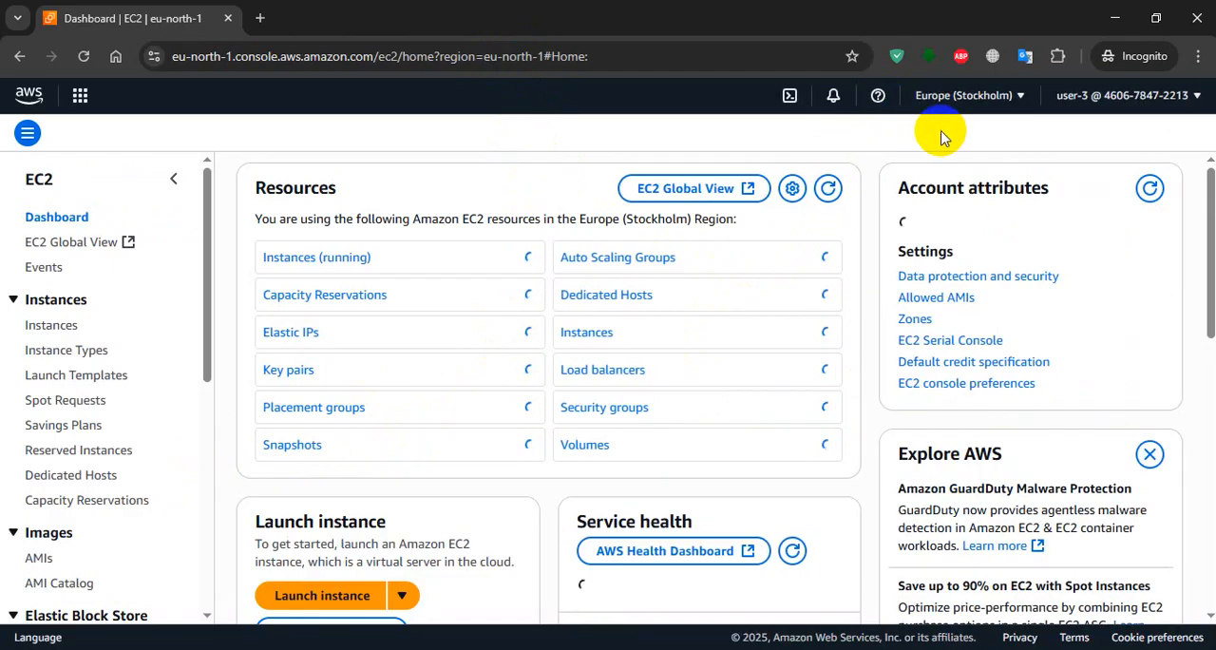
pyautogui.click(1018, 97)
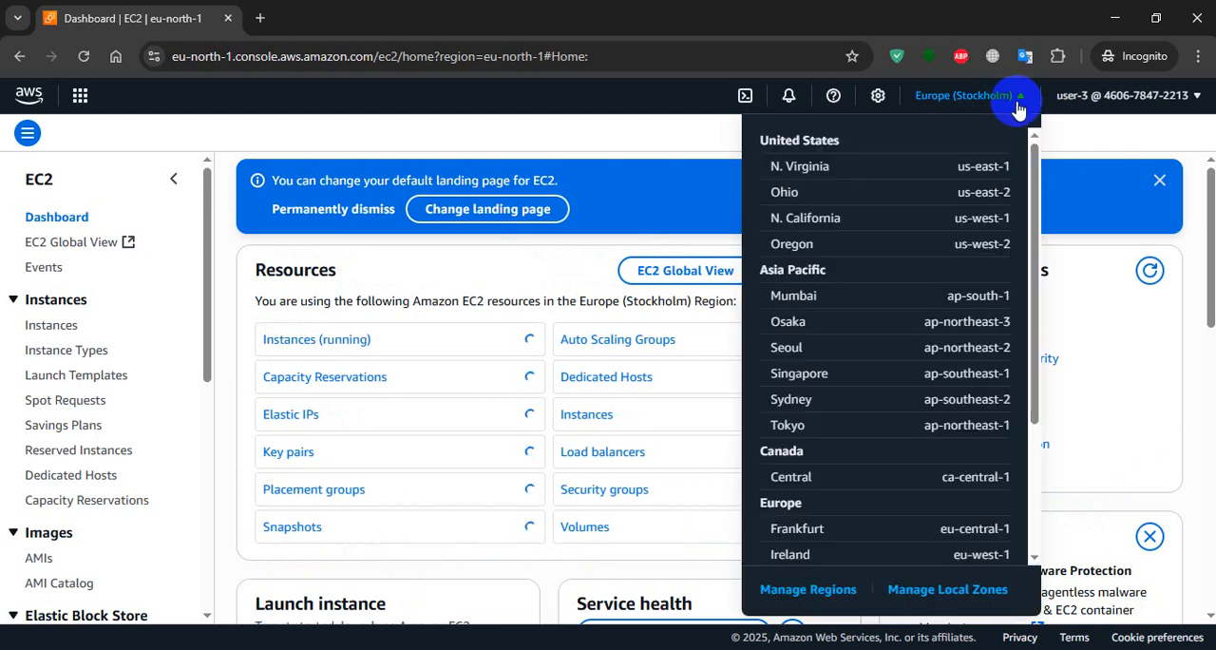
pyautogui.click(829, 168)
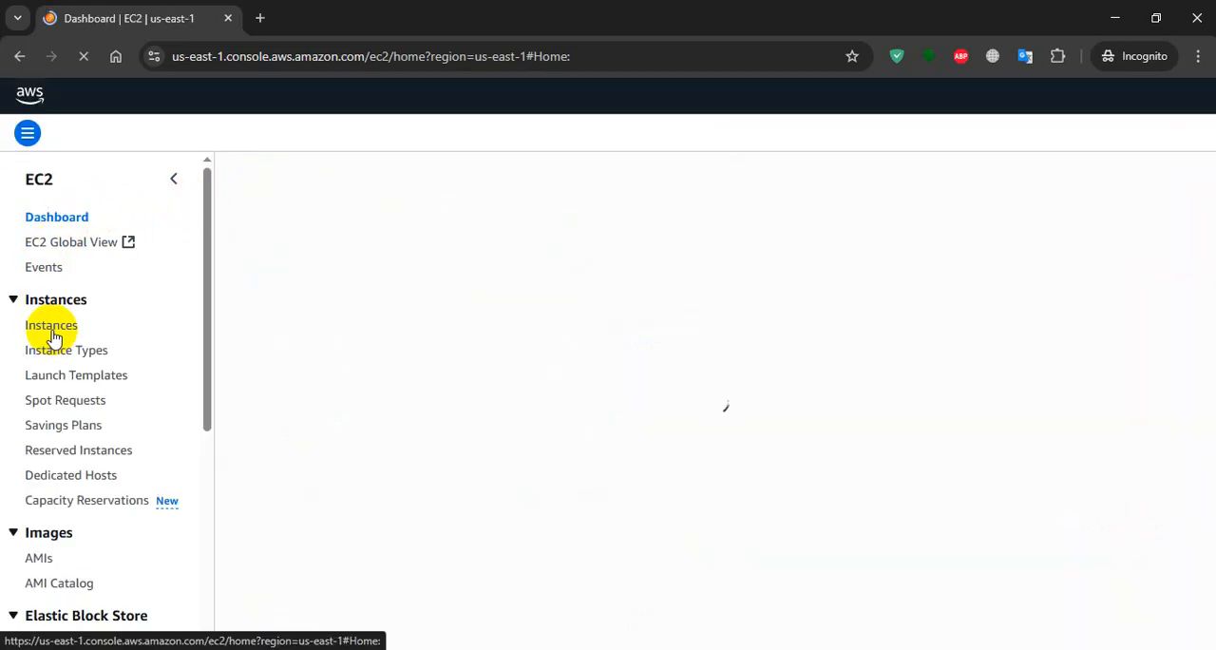
pyautogui.click(52, 331)
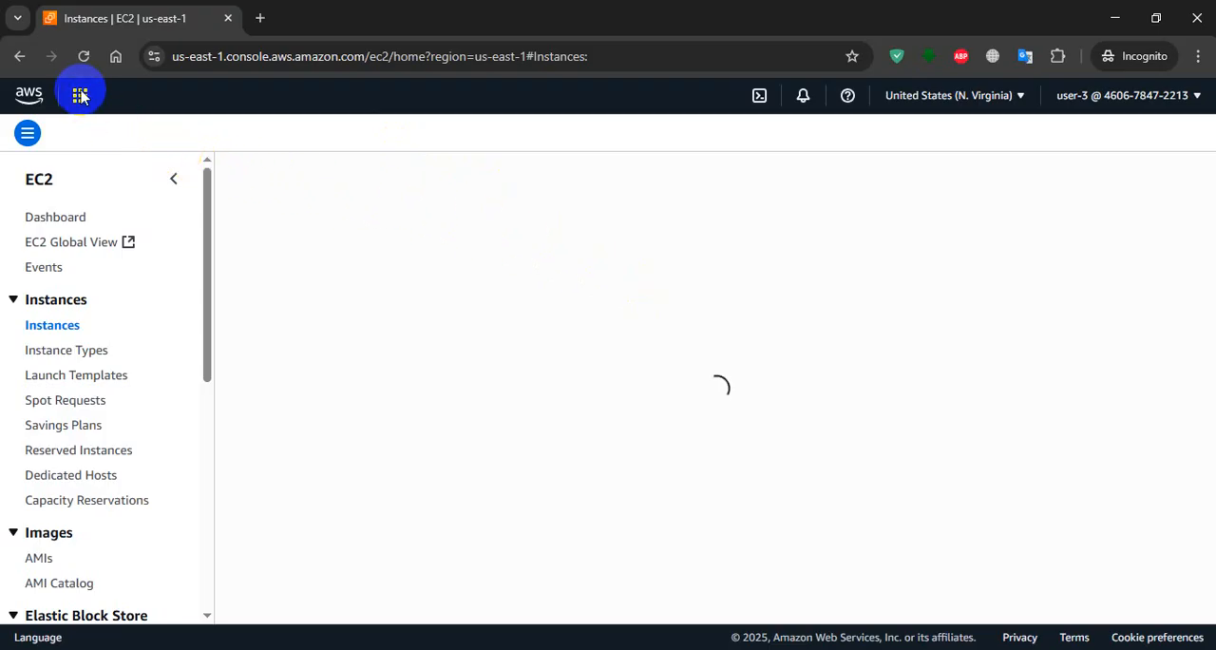
# Read the lab instructions in the main browser window for stopping the EC2 instance as user-3.
pyautogui.hotkey('alt', 'Tab')
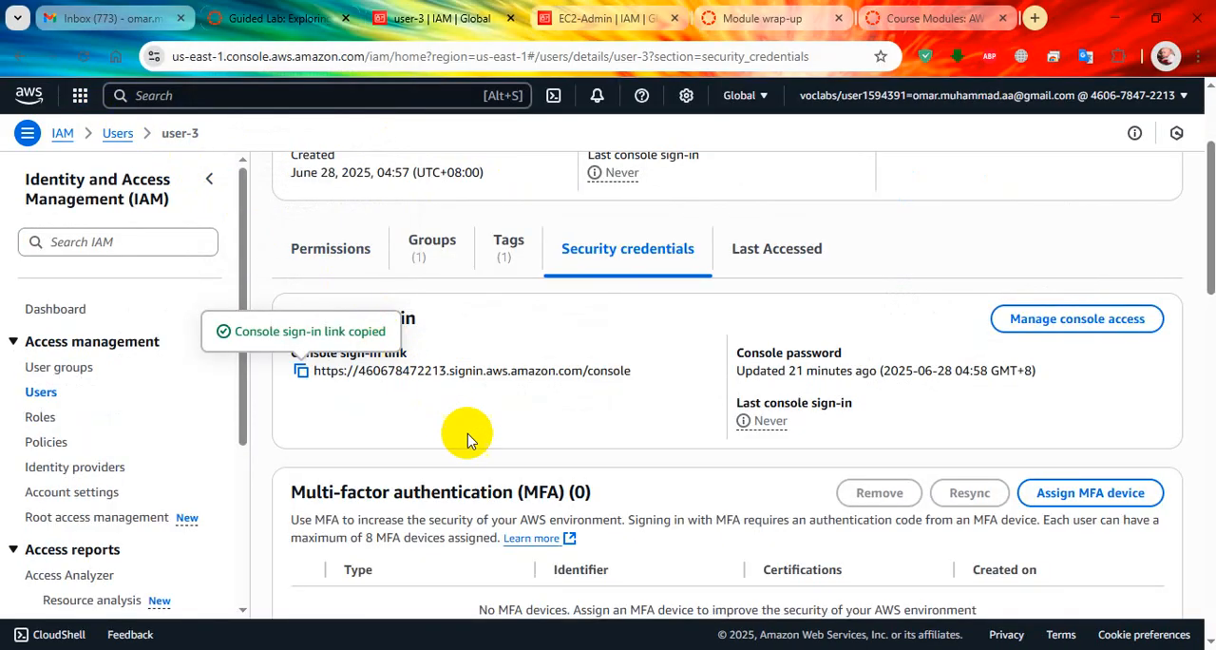
pyautogui.click(266, 8)
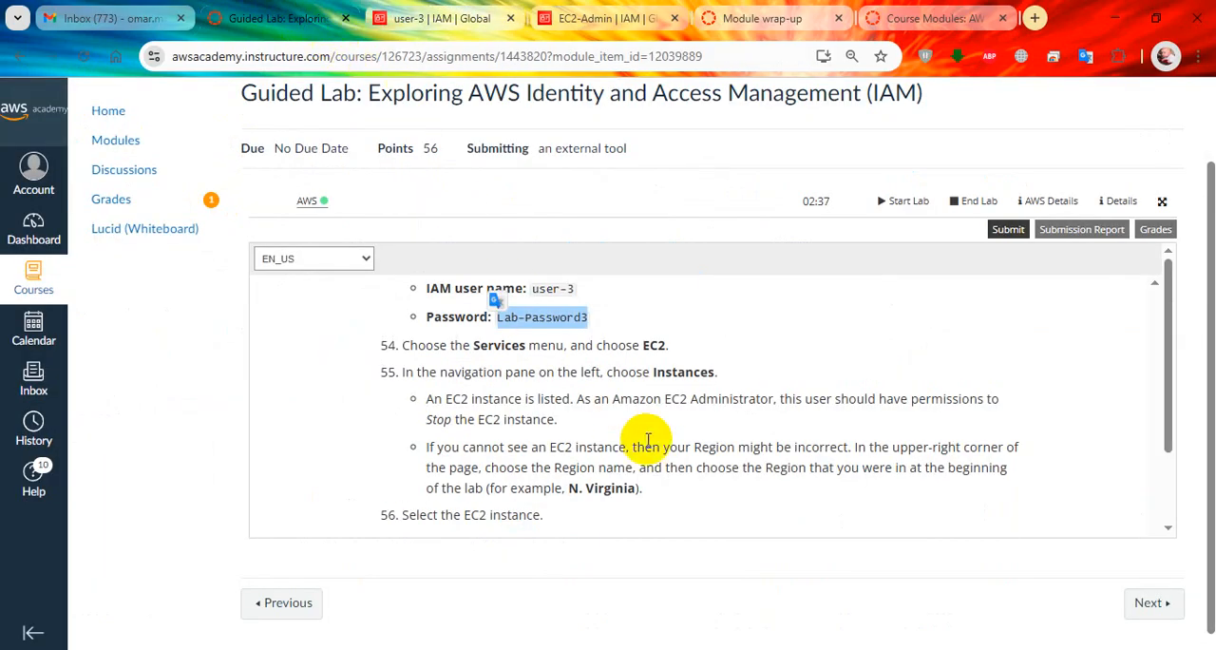
pyautogui.scroll(-2, 574, 430)
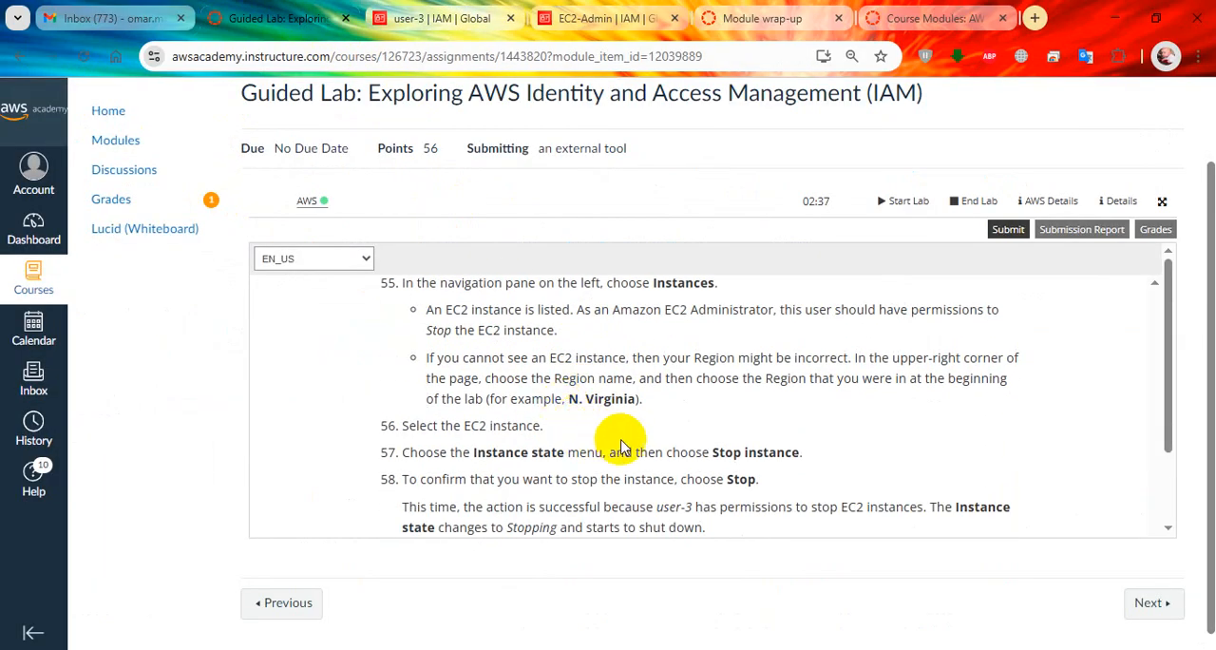
pyautogui.scroll(-1, 582, 475)
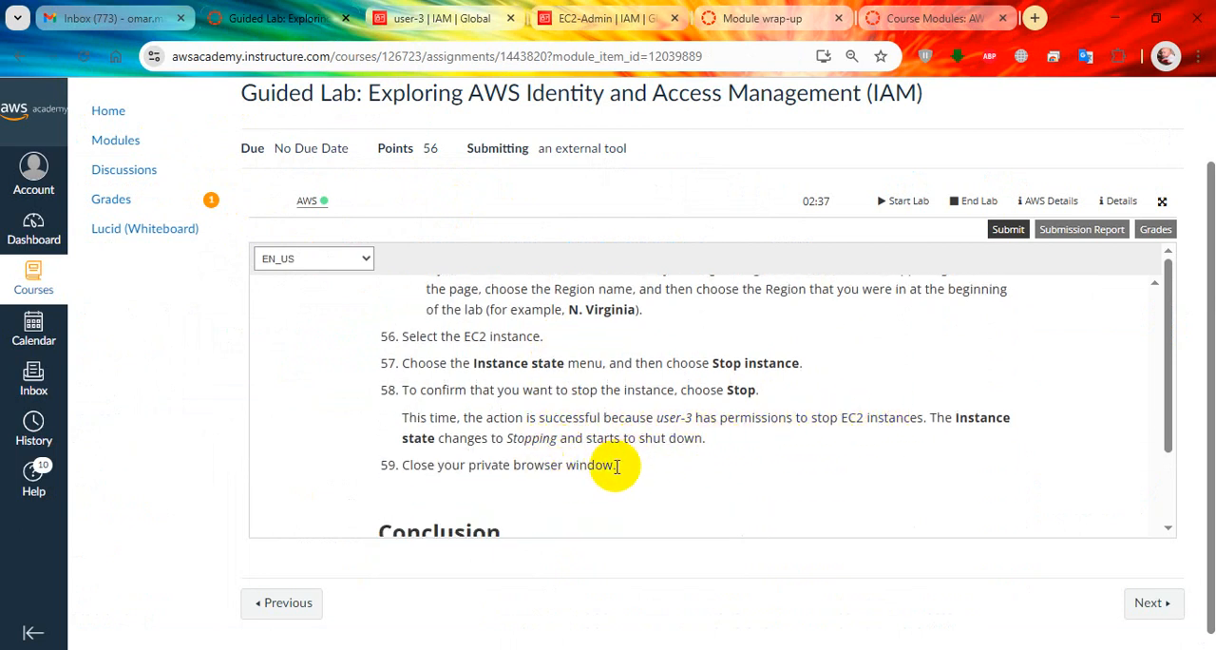
# Return to the incognito window, select the t2.micro EC2 instance and stop it, confirming the request.
pyautogui.hotkey('alt', 'Tab')
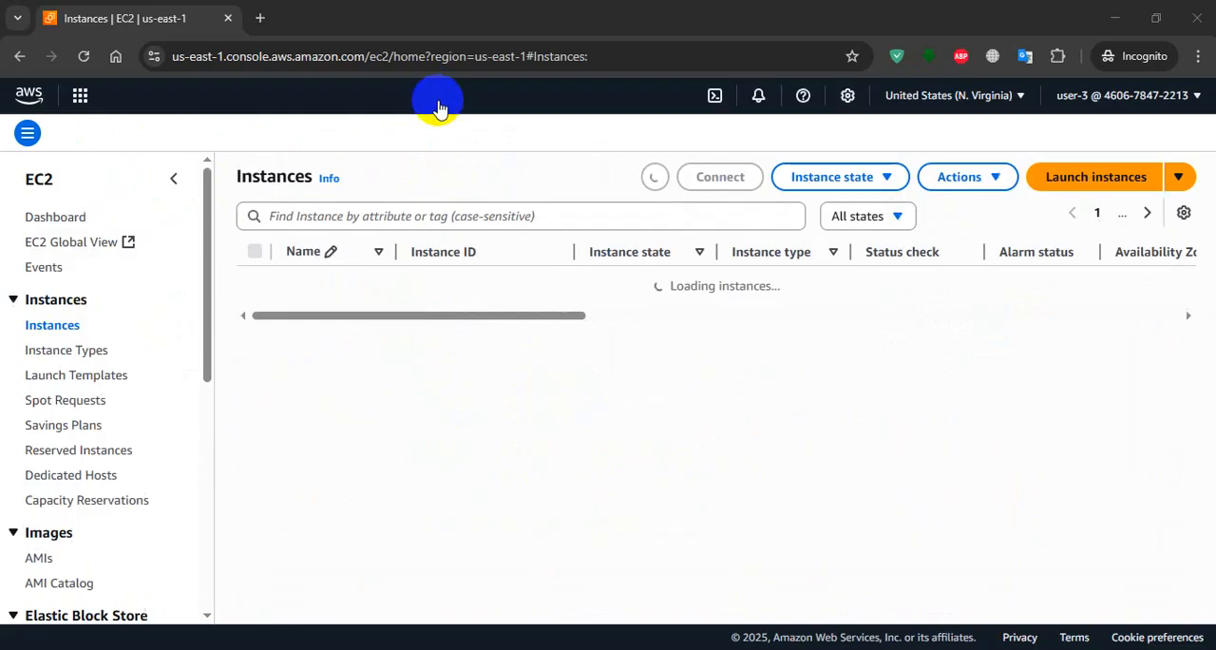
pyautogui.hotkey('alt', 'Tab')
pyautogui.hotkey('alt', 'Tab')
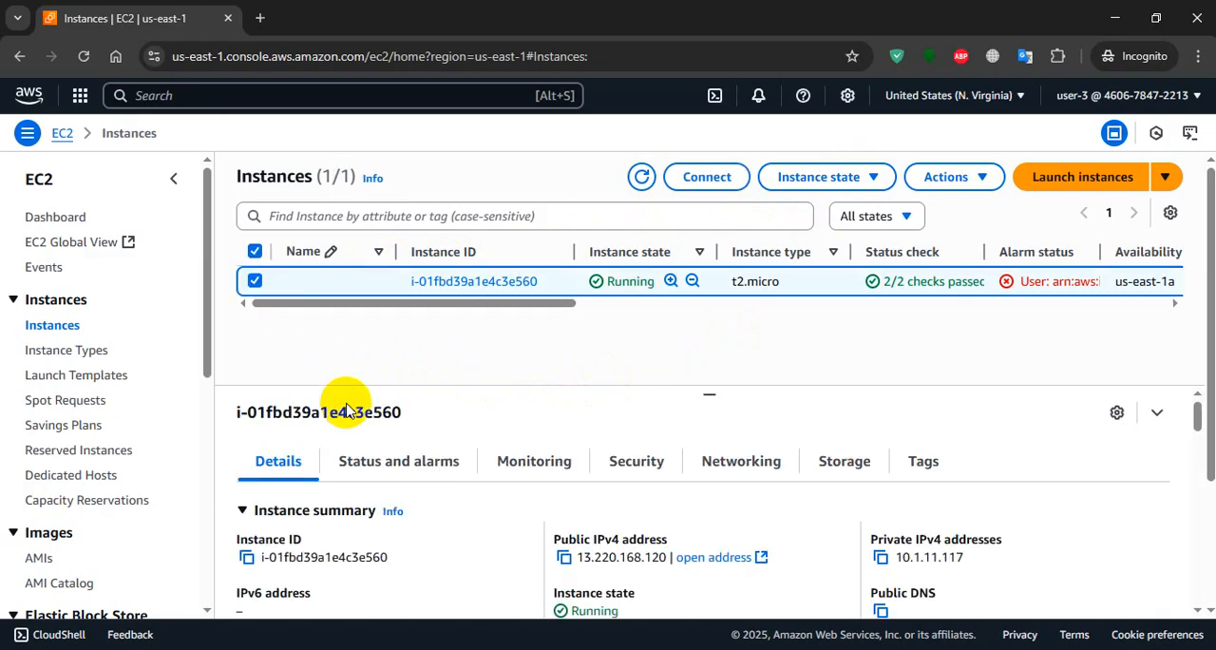
pyautogui.click(829, 175)
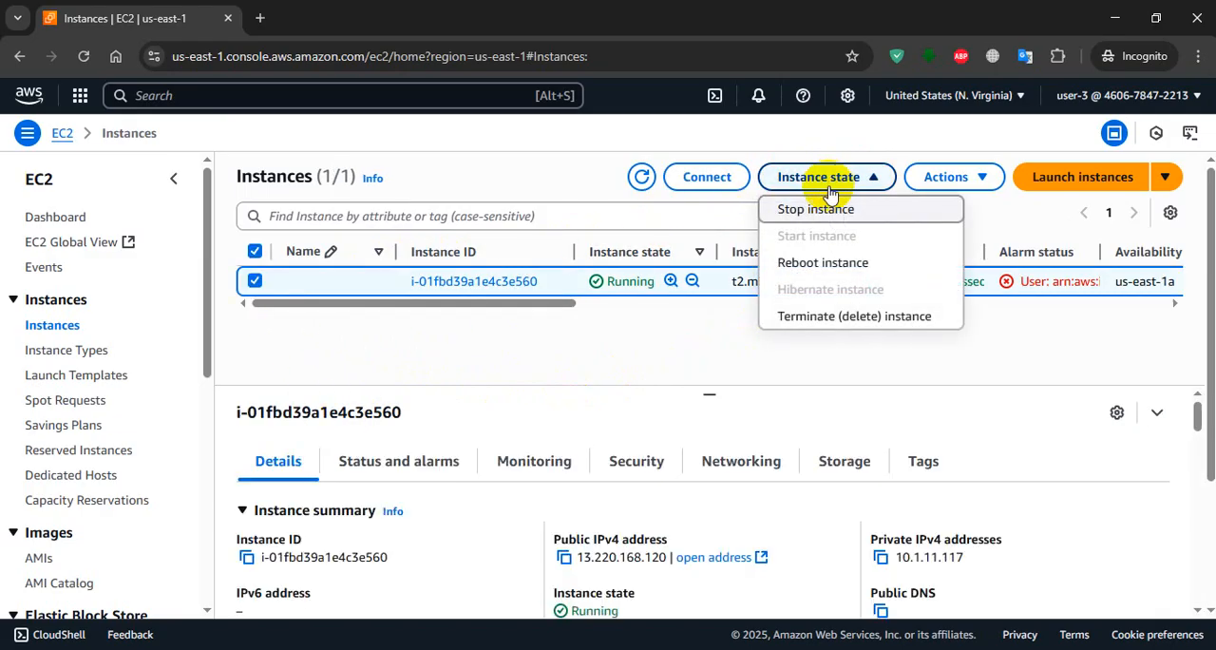
pyautogui.click(823, 210)
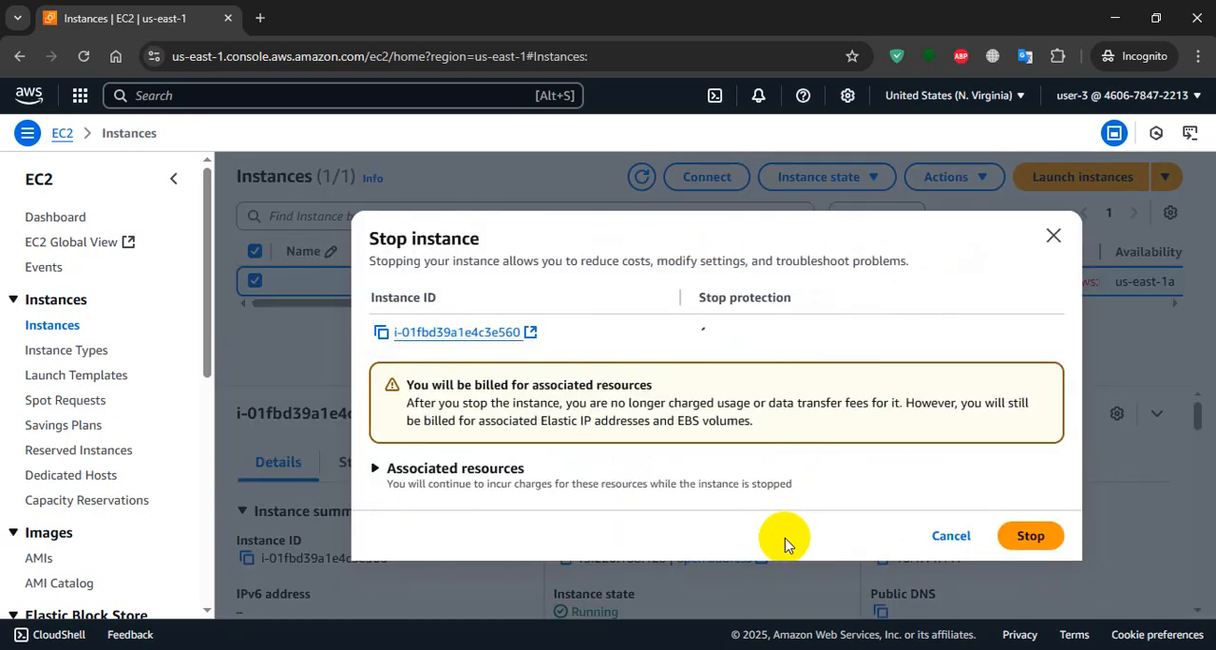
pyautogui.click(1005, 530)
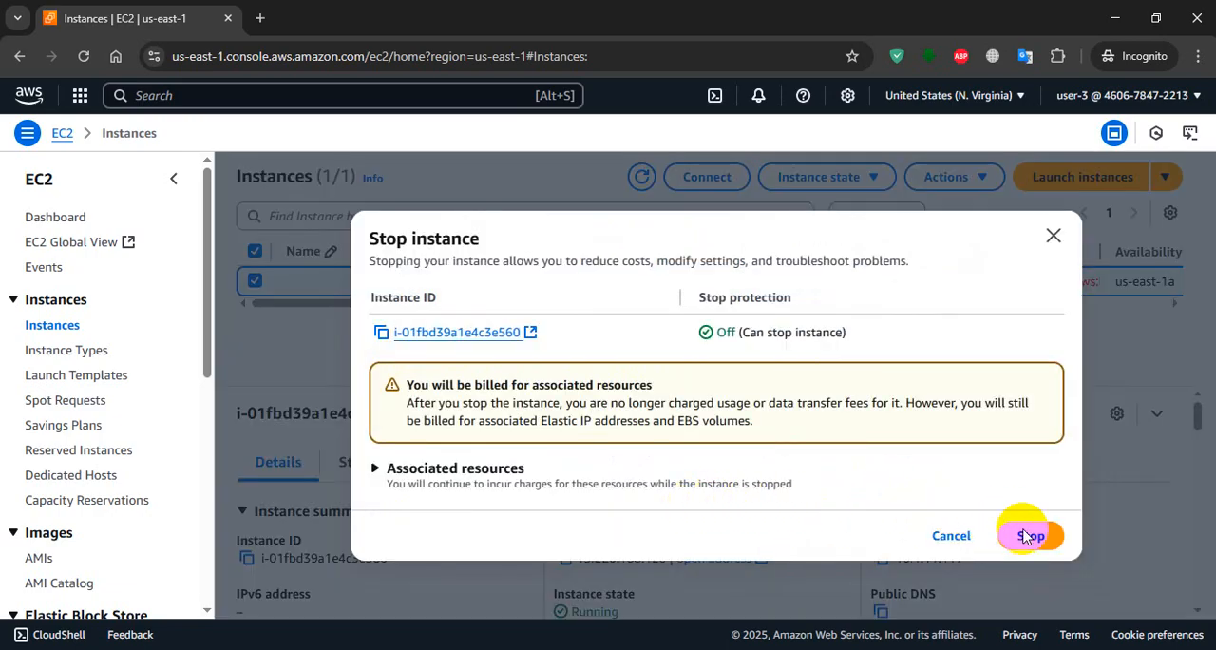
# Recheck the lab's stop-instance steps and refresh the EC2 instances list in the incognito window.
pyautogui.hotkey('alt', 'Tab')
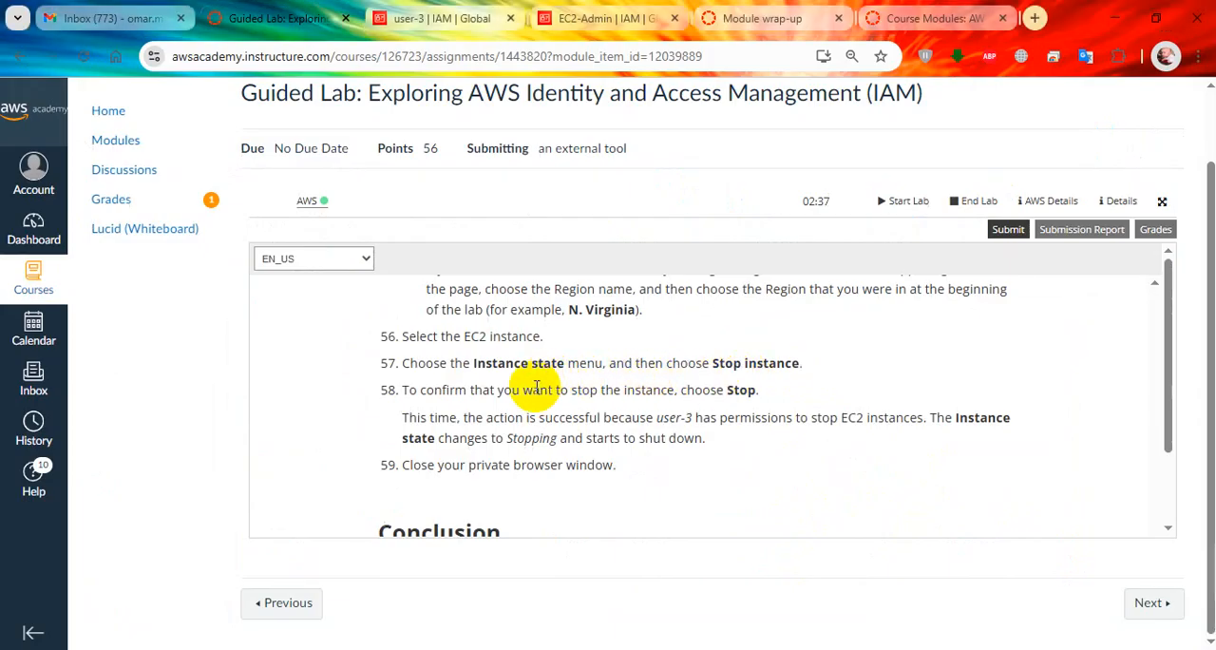
pyautogui.scroll(1, 537, 388)
pyautogui.scroll(-2, 540, 379)
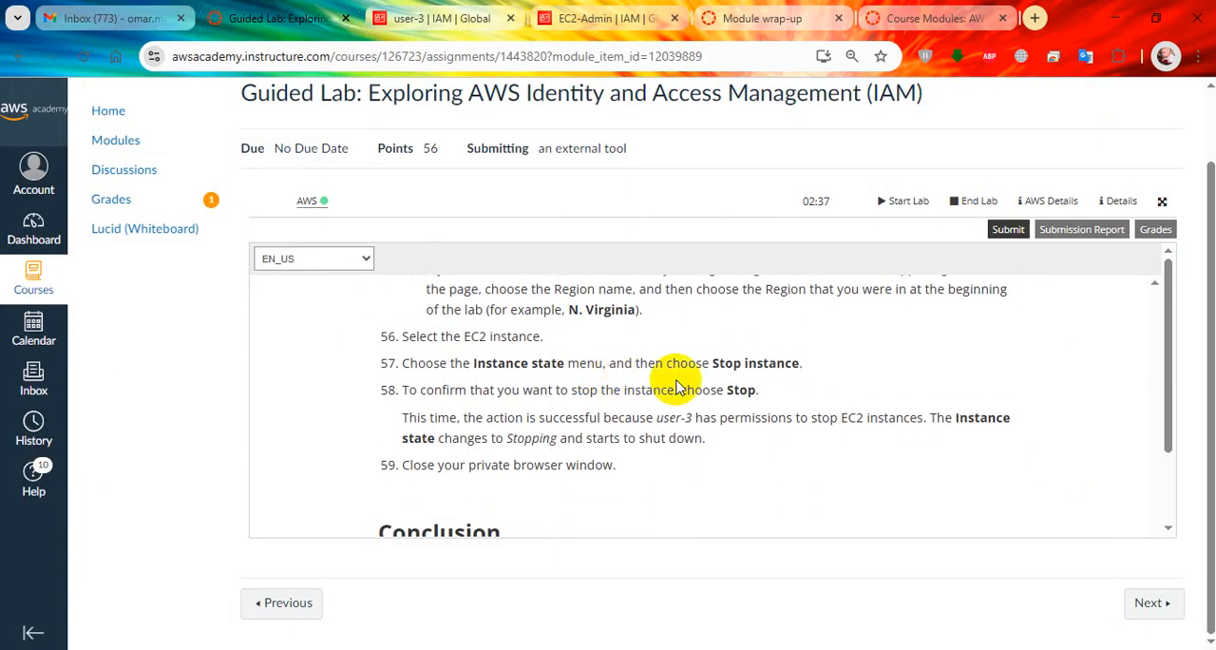
pyautogui.scroll(1, 609, 380)
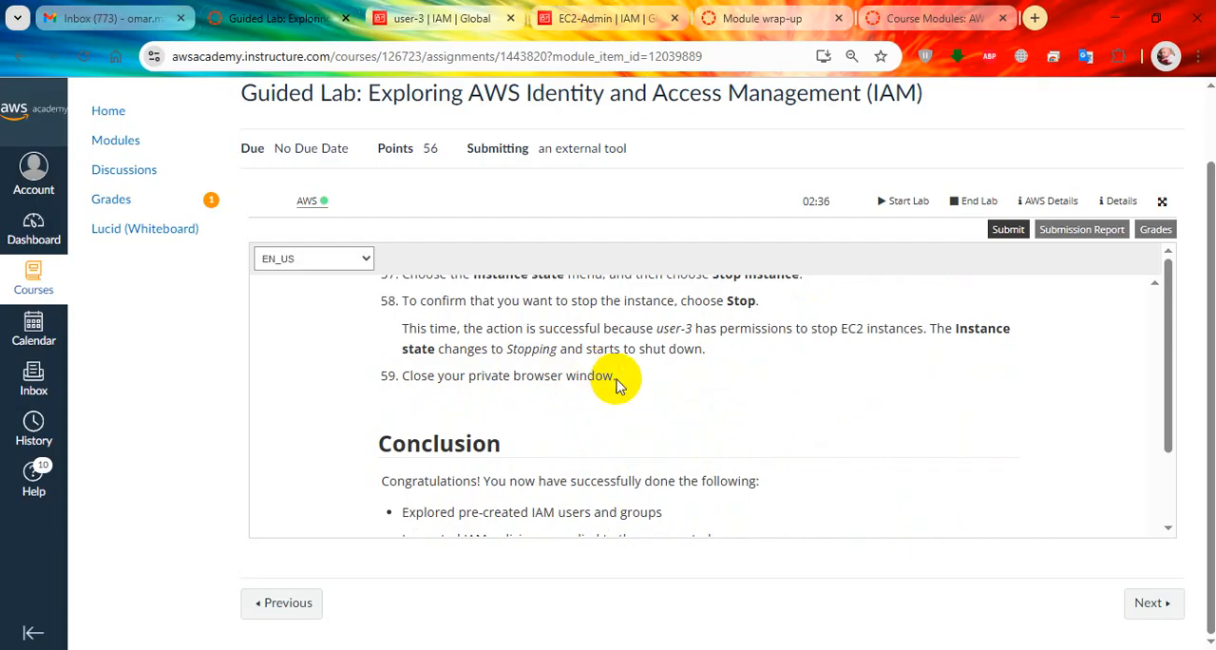
pyautogui.hotkey('alt', 'Tab')
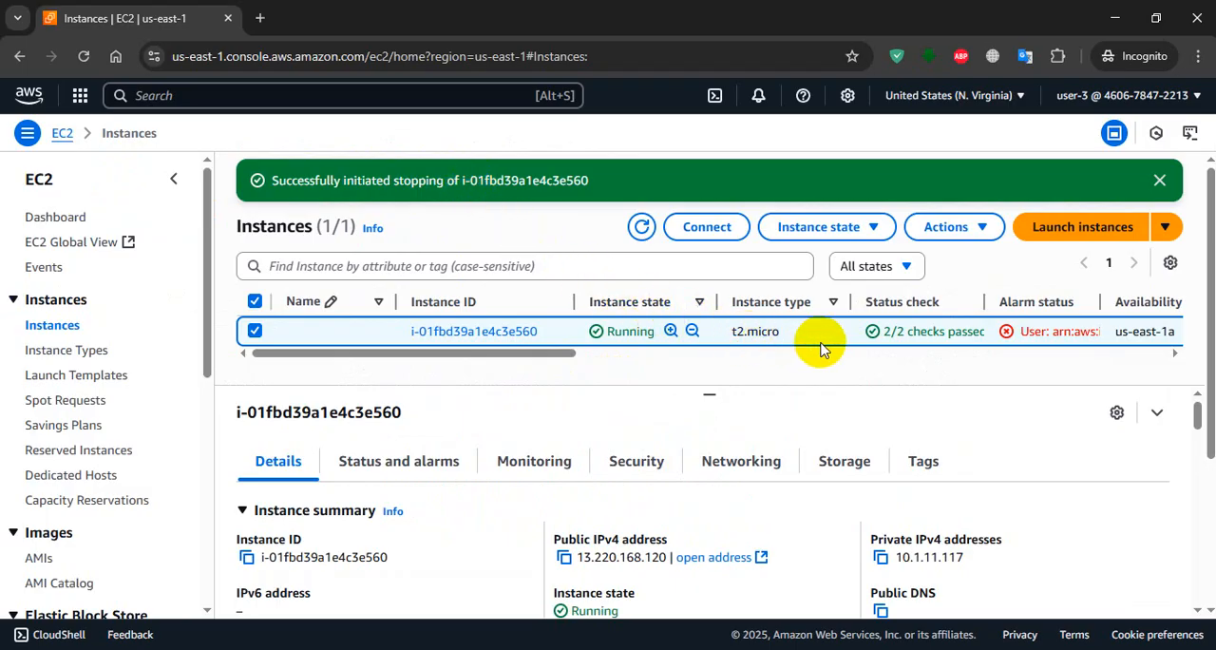
pyautogui.click(644, 227)
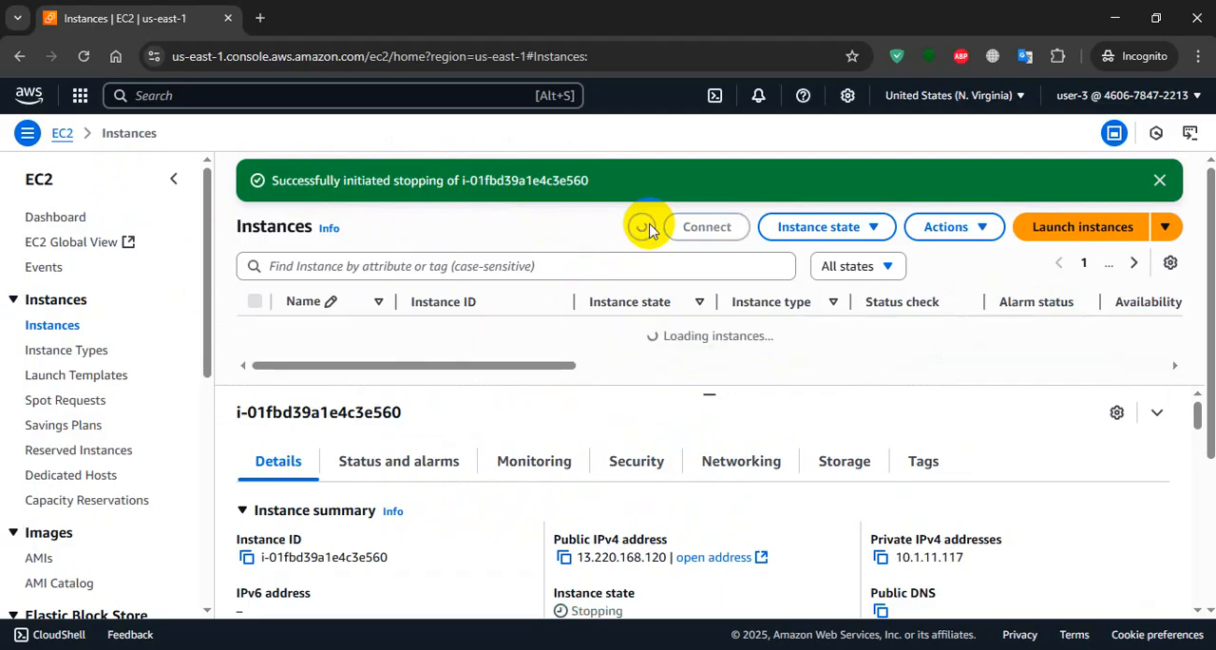
# Read the lab guide's conclusion and its instructions for submitting the work and ending the lab.
pyautogui.hotkey('alt', 'Tab')
pyautogui.scroll(-2, 655, 431)
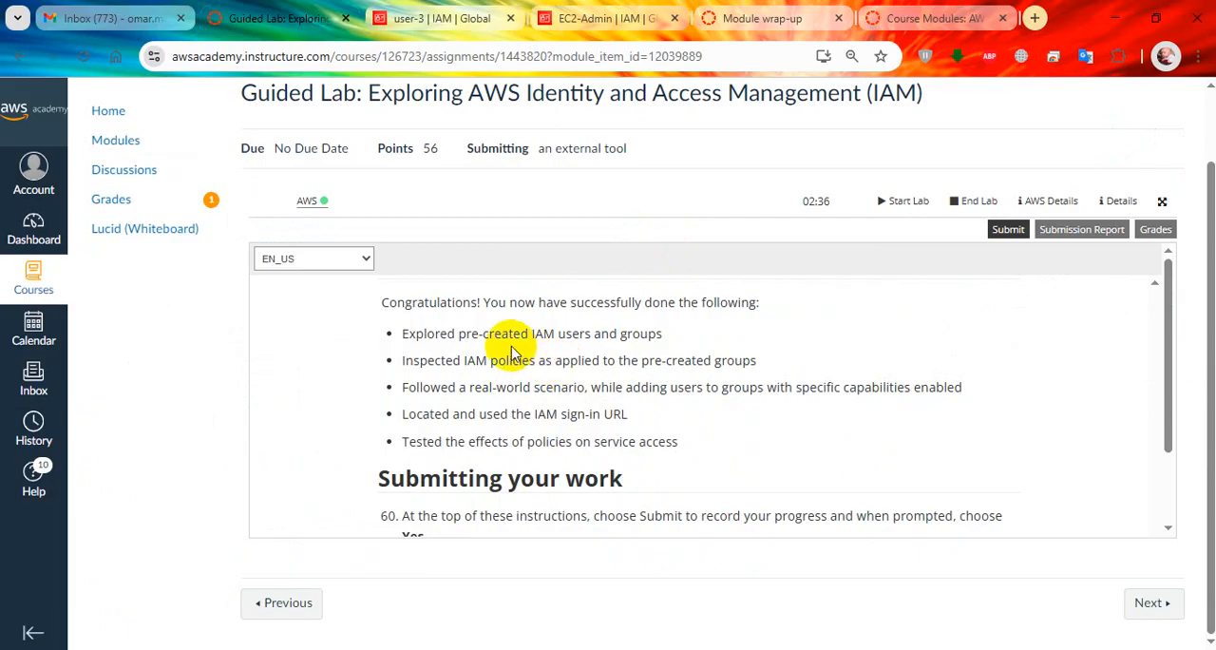
pyautogui.scroll(2, 518, 347)
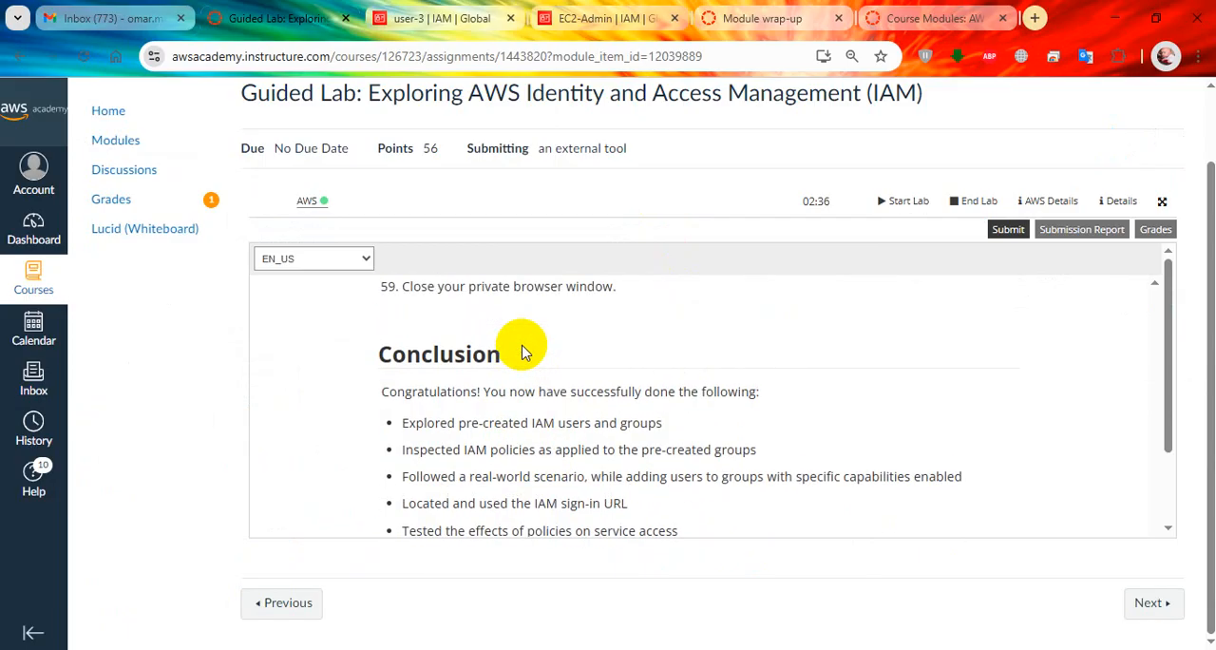
pyautogui.scroll(-2, 542, 399)
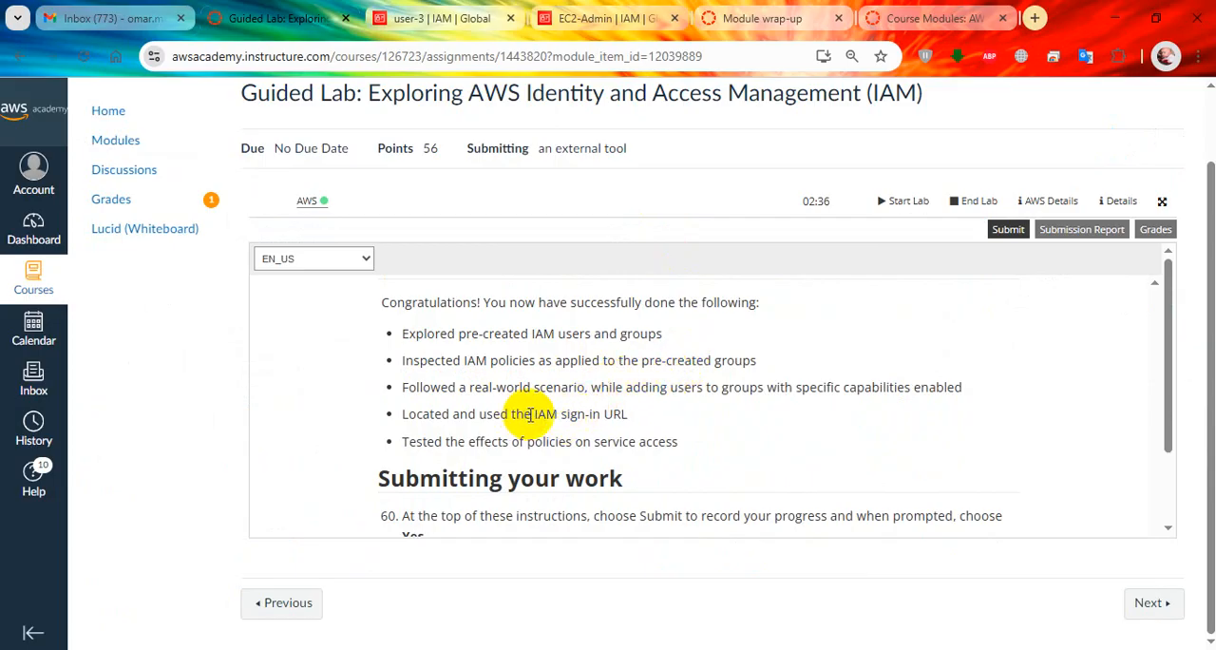
pyautogui.moveTo(627, 414); pyautogui.dragTo(553, 413)
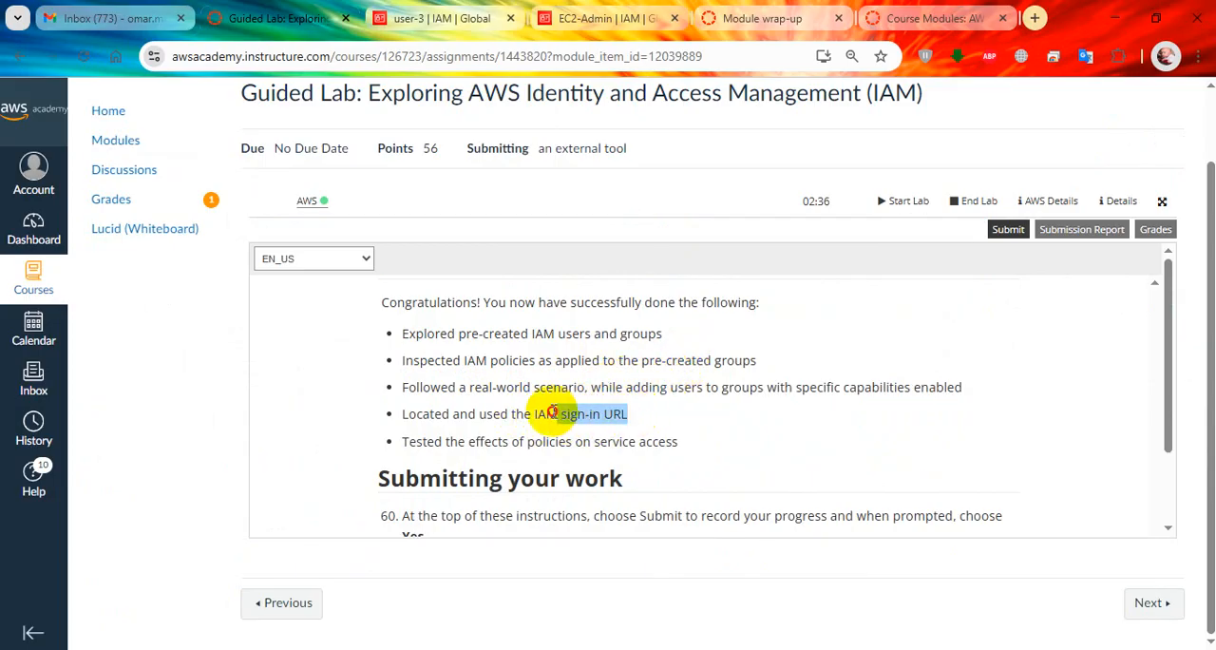
pyautogui.moveTo(405, 442); pyautogui.dragTo(672, 443)
pyautogui.scroll(-3, 672, 443)
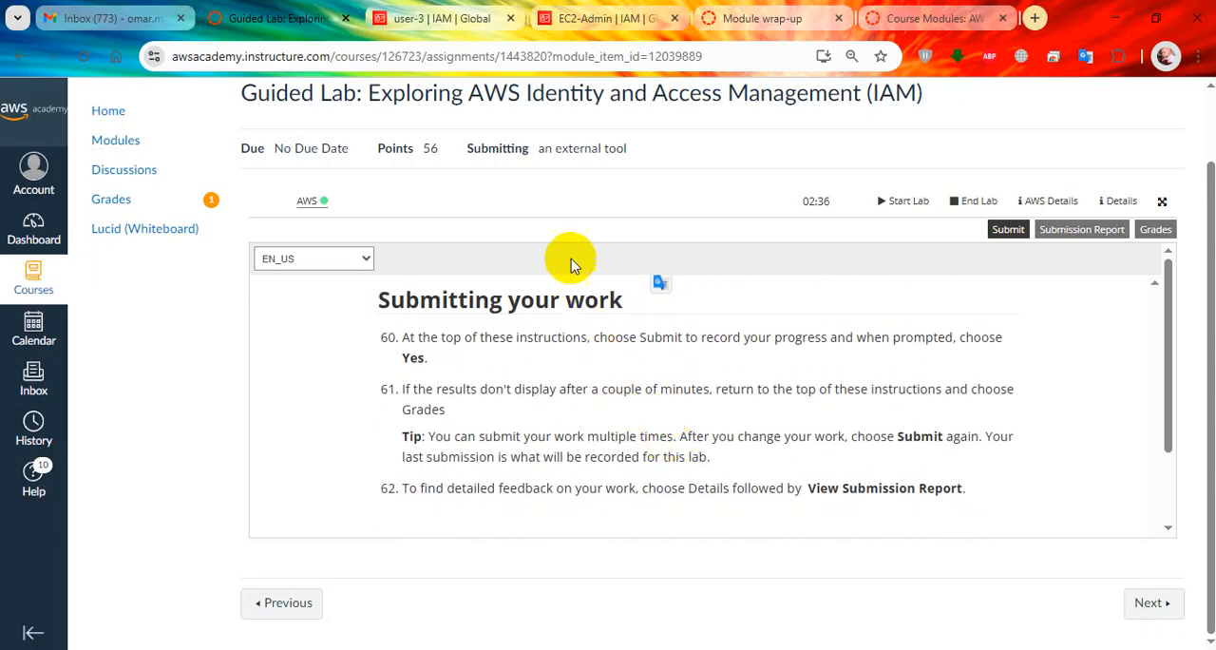
pyautogui.click(457, 19)
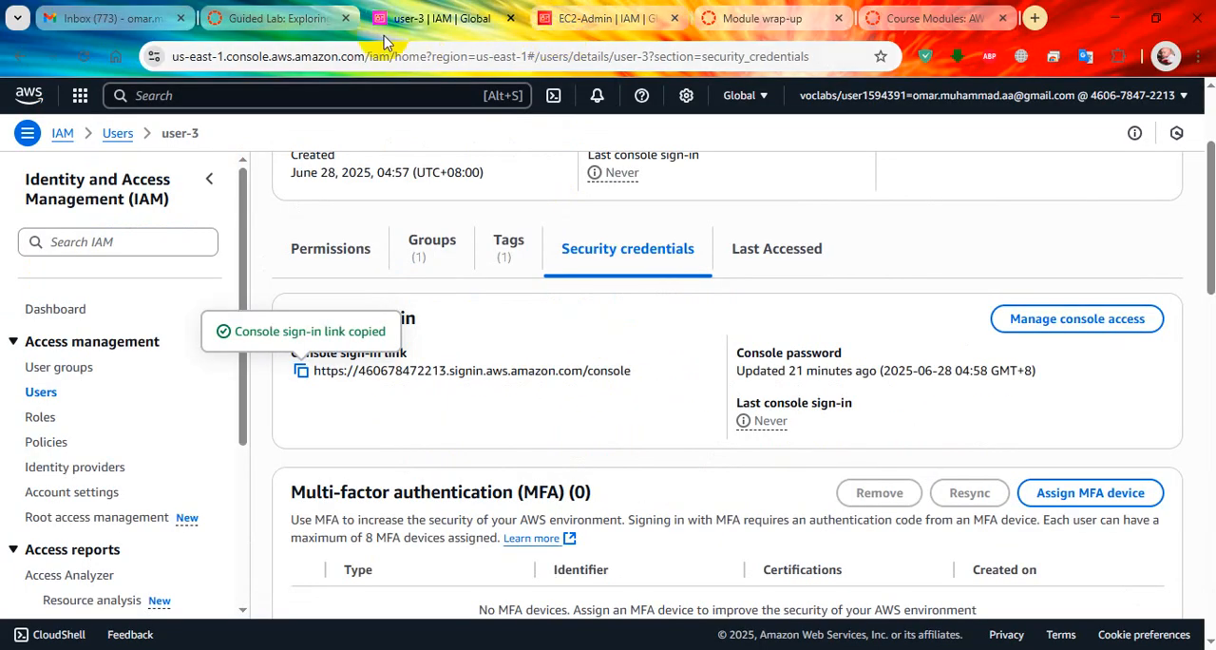
pyautogui.click(335, 25)
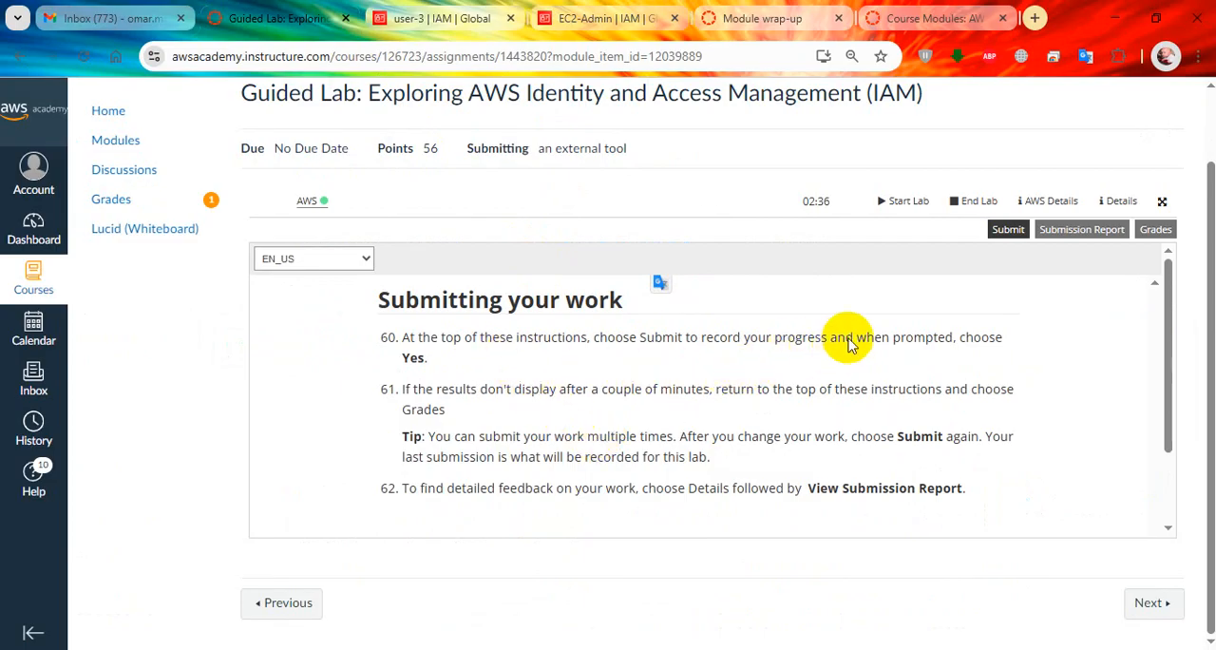
pyautogui.scroll(-2, 895, 381)
pyautogui.scroll(-1, 882, 373)
pyautogui.scroll(2, 746, 389)
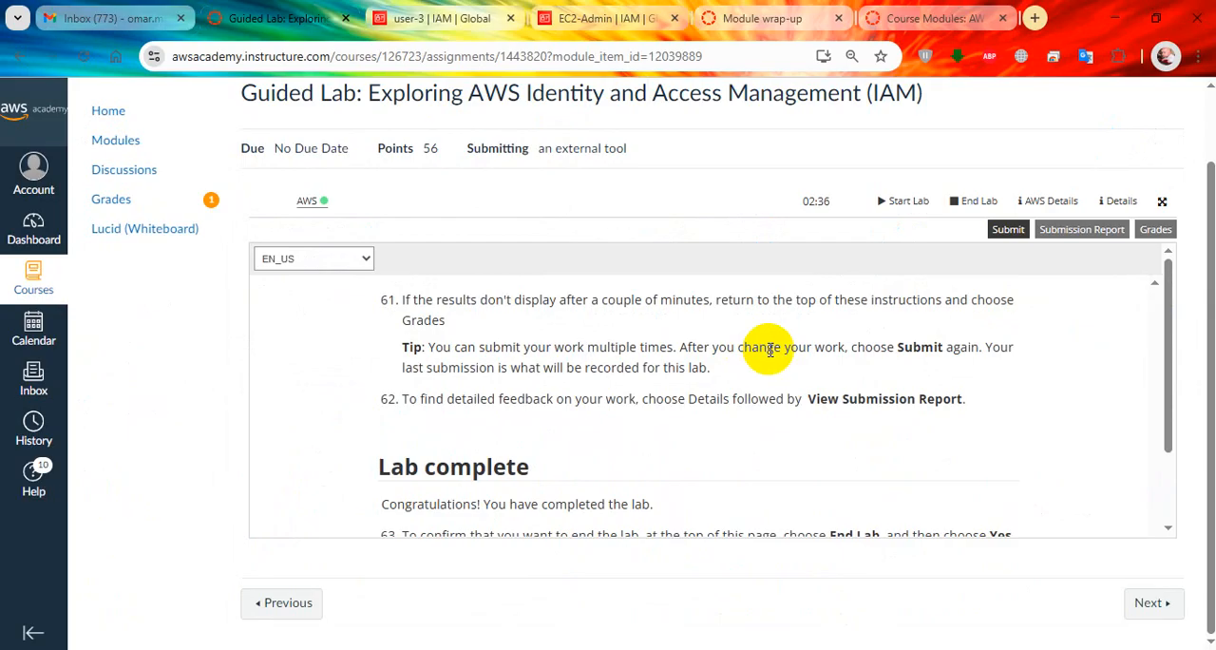
# Submit the lab work for grading, confirm the submission and close the EC2-Admin browser tab.
pyautogui.click(1008, 229)
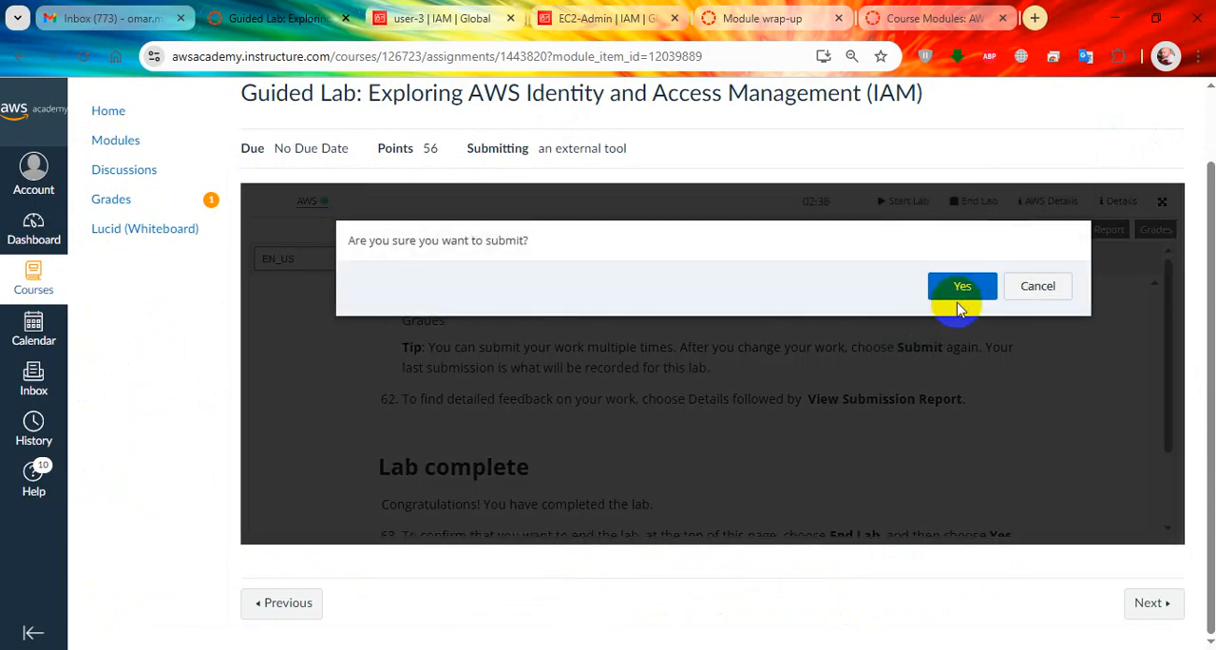
pyautogui.click(962, 285)
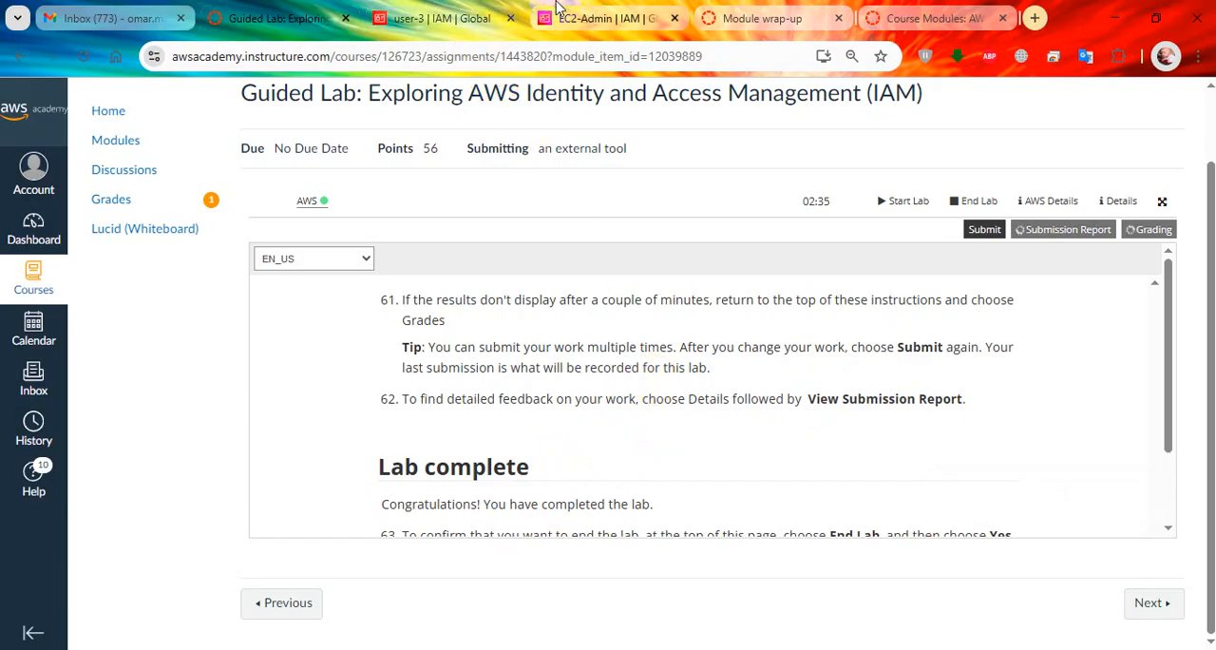
pyautogui.click(608, 14)
pyautogui.hotkey('ctrl', 'w')
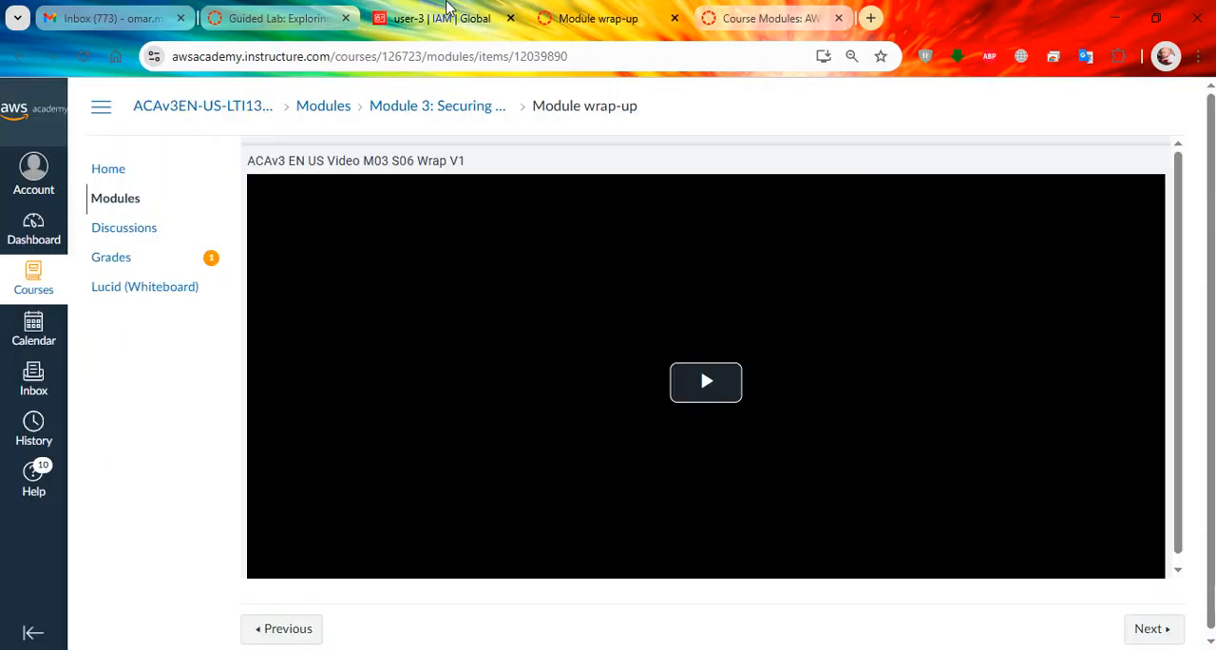
# Return to the Guided Lab page for AWS Identity and Access Management, end the lab and confirm the request.
pyautogui.click(446, 9)
pyautogui.click(353, 10)
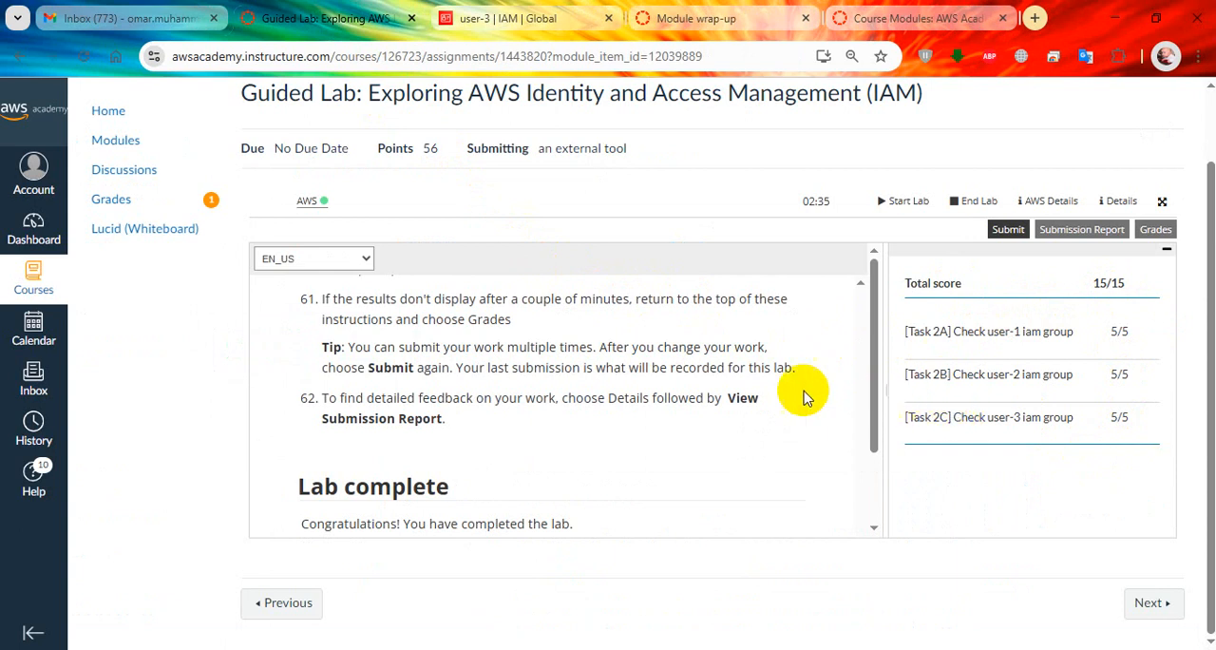
pyautogui.click(986, 205)
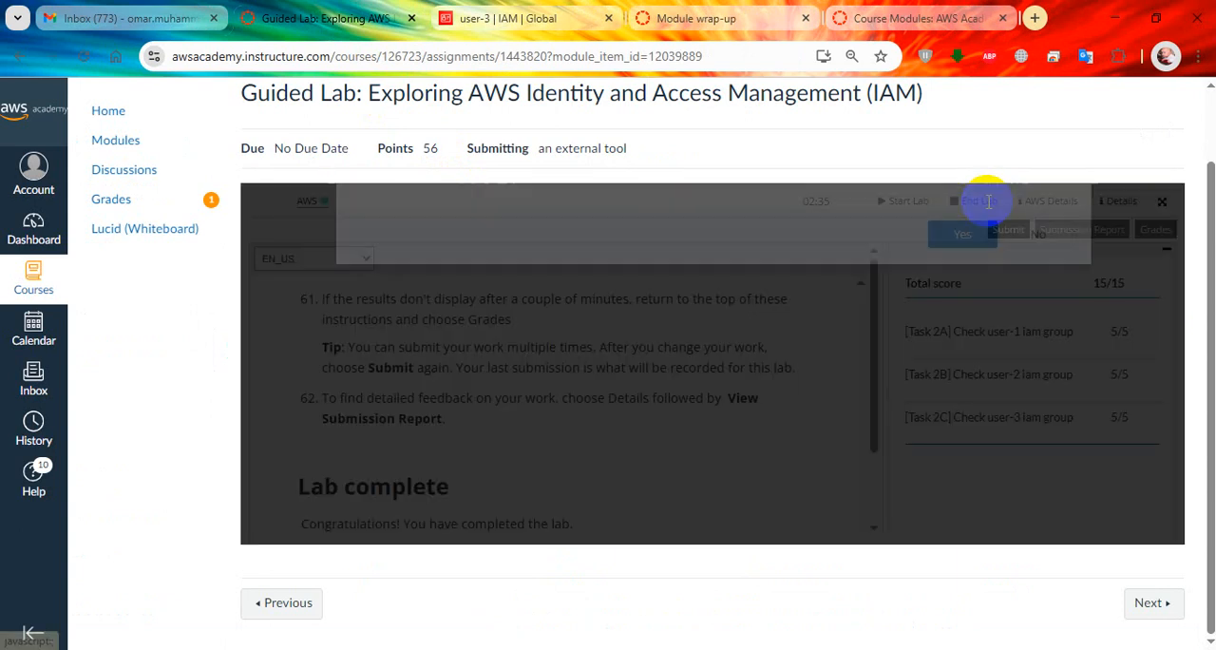
pyautogui.click(963, 336)
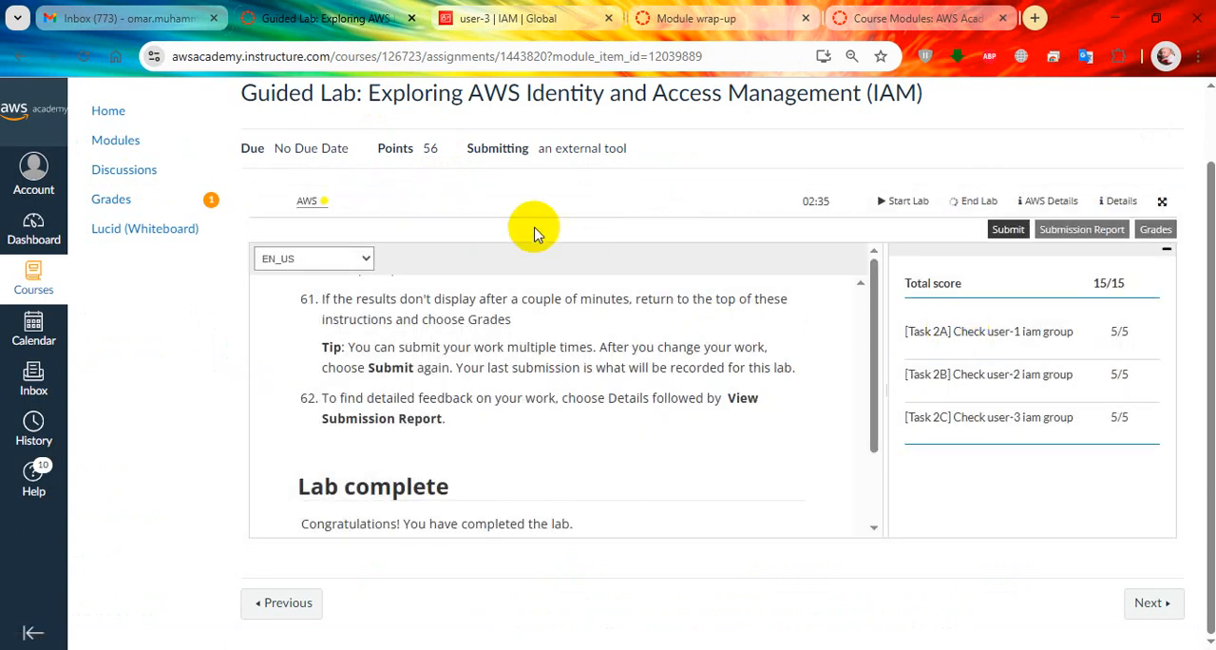
# Look over the user-3, Module wrap-up and Course Modules pages, and return to the guided lab page to check the lab's status.
pyautogui.click(507, 18)
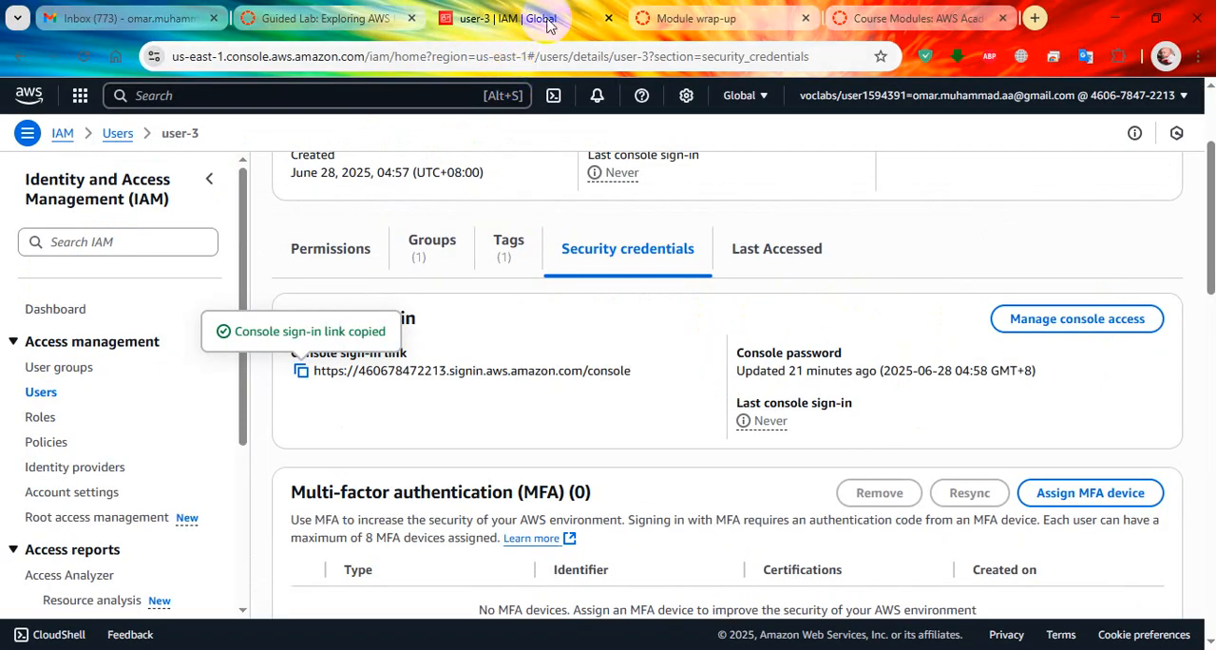
pyautogui.click(722, 16)
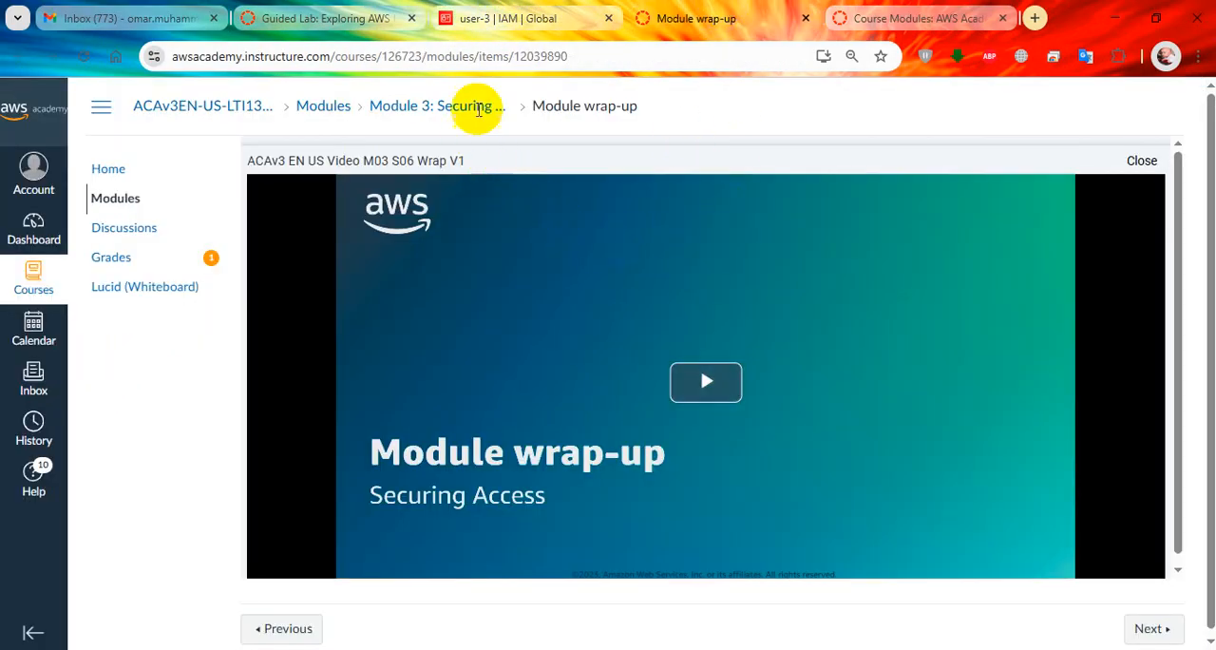
pyautogui.click(912, 18)
pyautogui.scroll(-1, 435, 530)
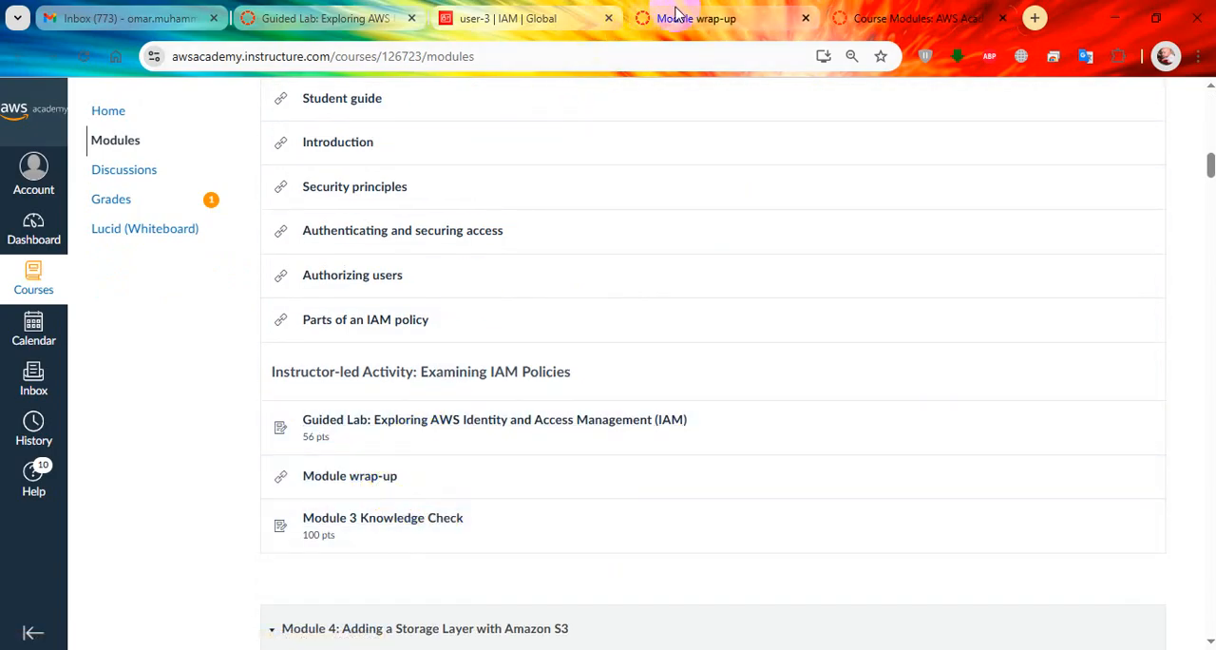
pyautogui.click(561, 12)
pyautogui.click(328, 18)
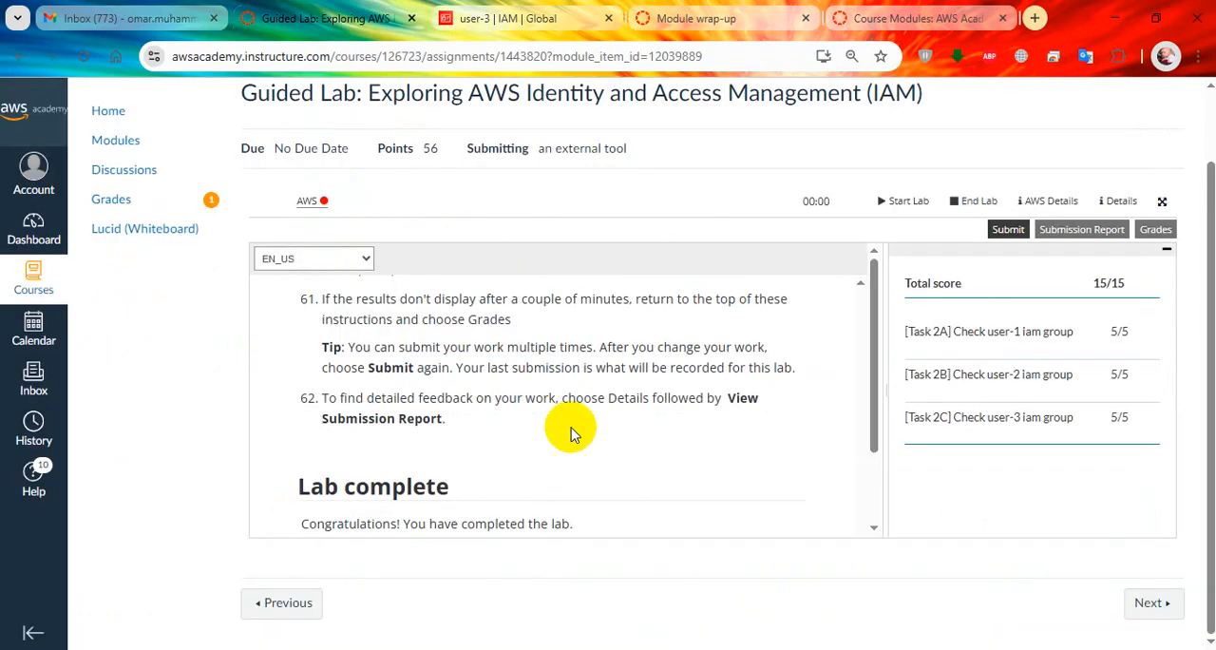